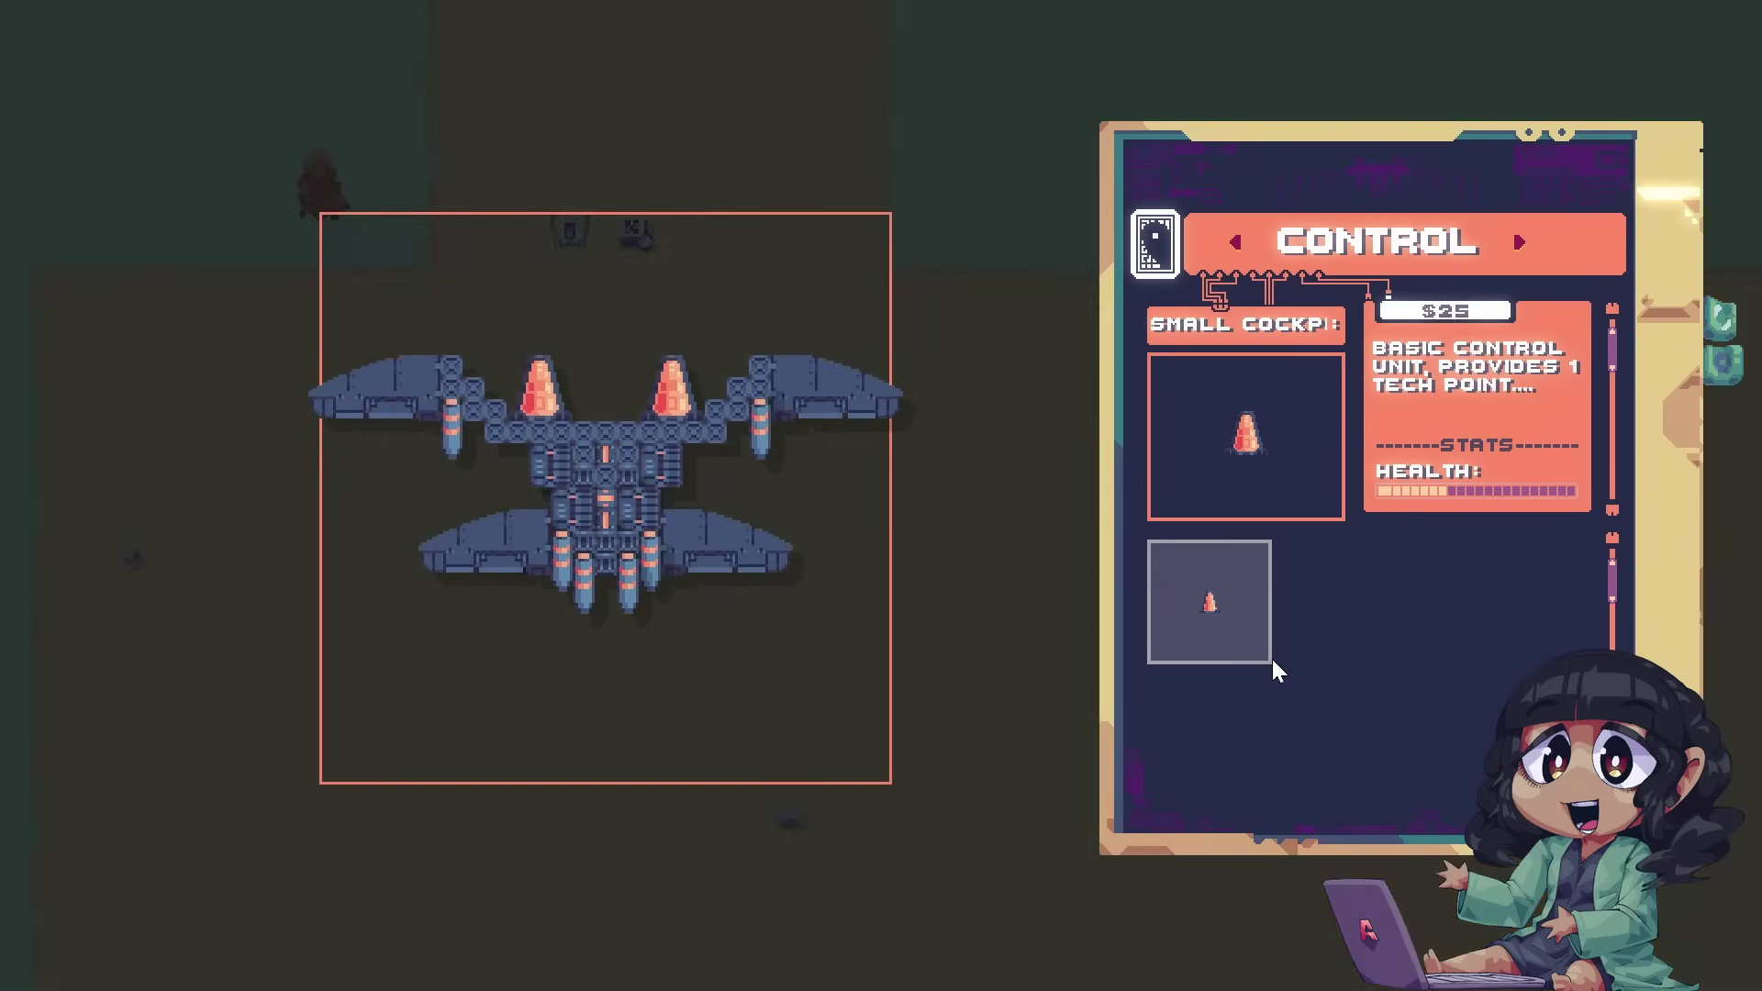
Drag the top-left and top-right wings off the spaceplane, dropping them lower left and lower right
{"action": "left_click_drag", "start_coordinate": [381, 317], "coordinate": [337, 580]}
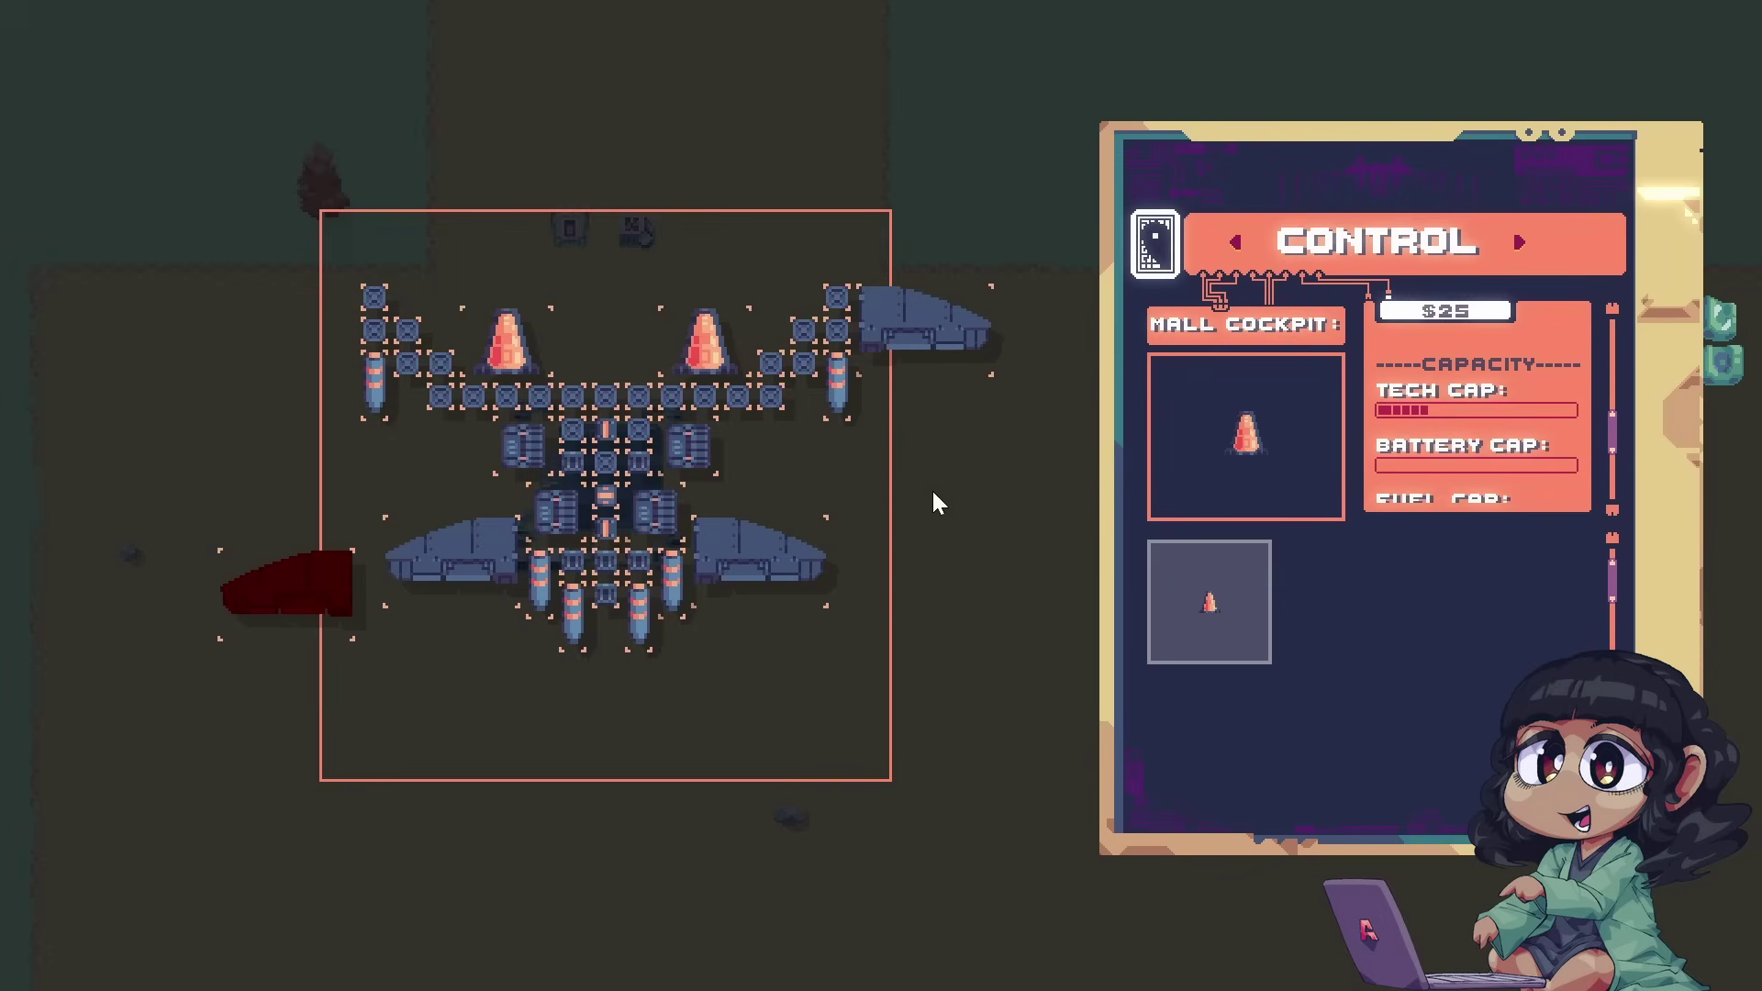
{"action": "left_click_drag", "start_coordinate": [900, 321], "coordinate": [844, 659]}
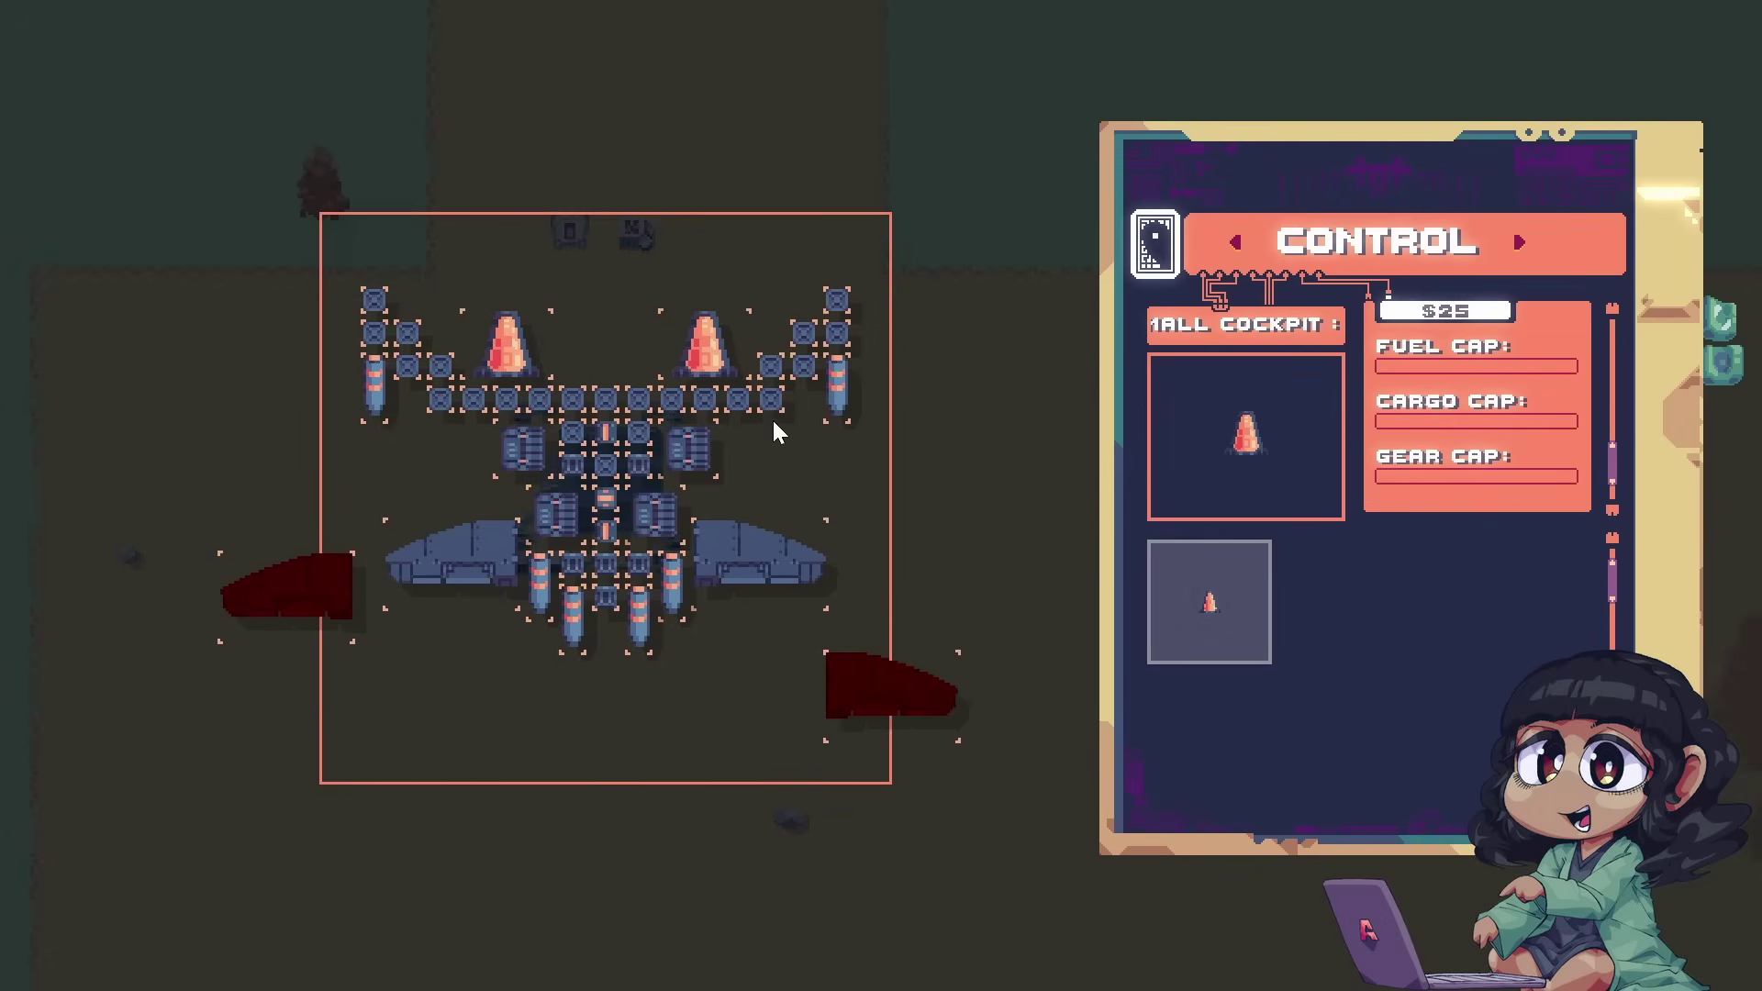
{"action": "left_click", "coordinate": [771, 400]}
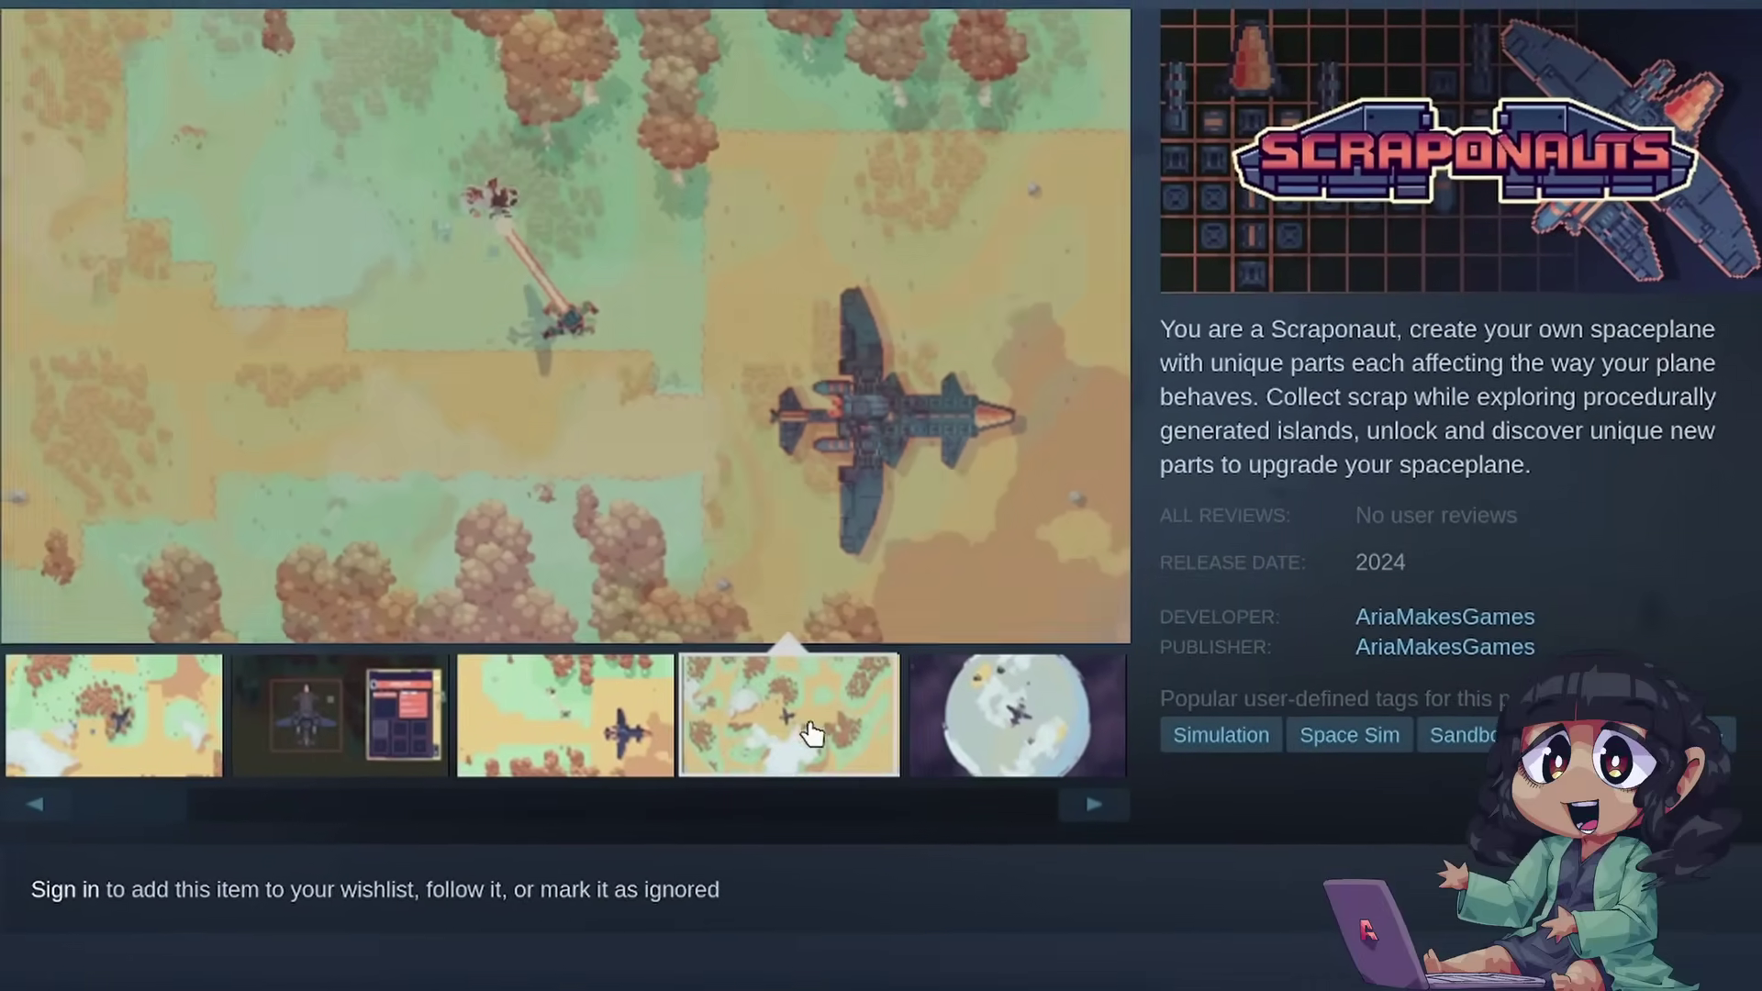
View the fourth, then the fifth planet screenshot in the Scraponauts gallery, then scroll down
{"action": "left_click", "coordinate": [800, 732]}
{"action": "left_click", "coordinate": [1012, 727]}
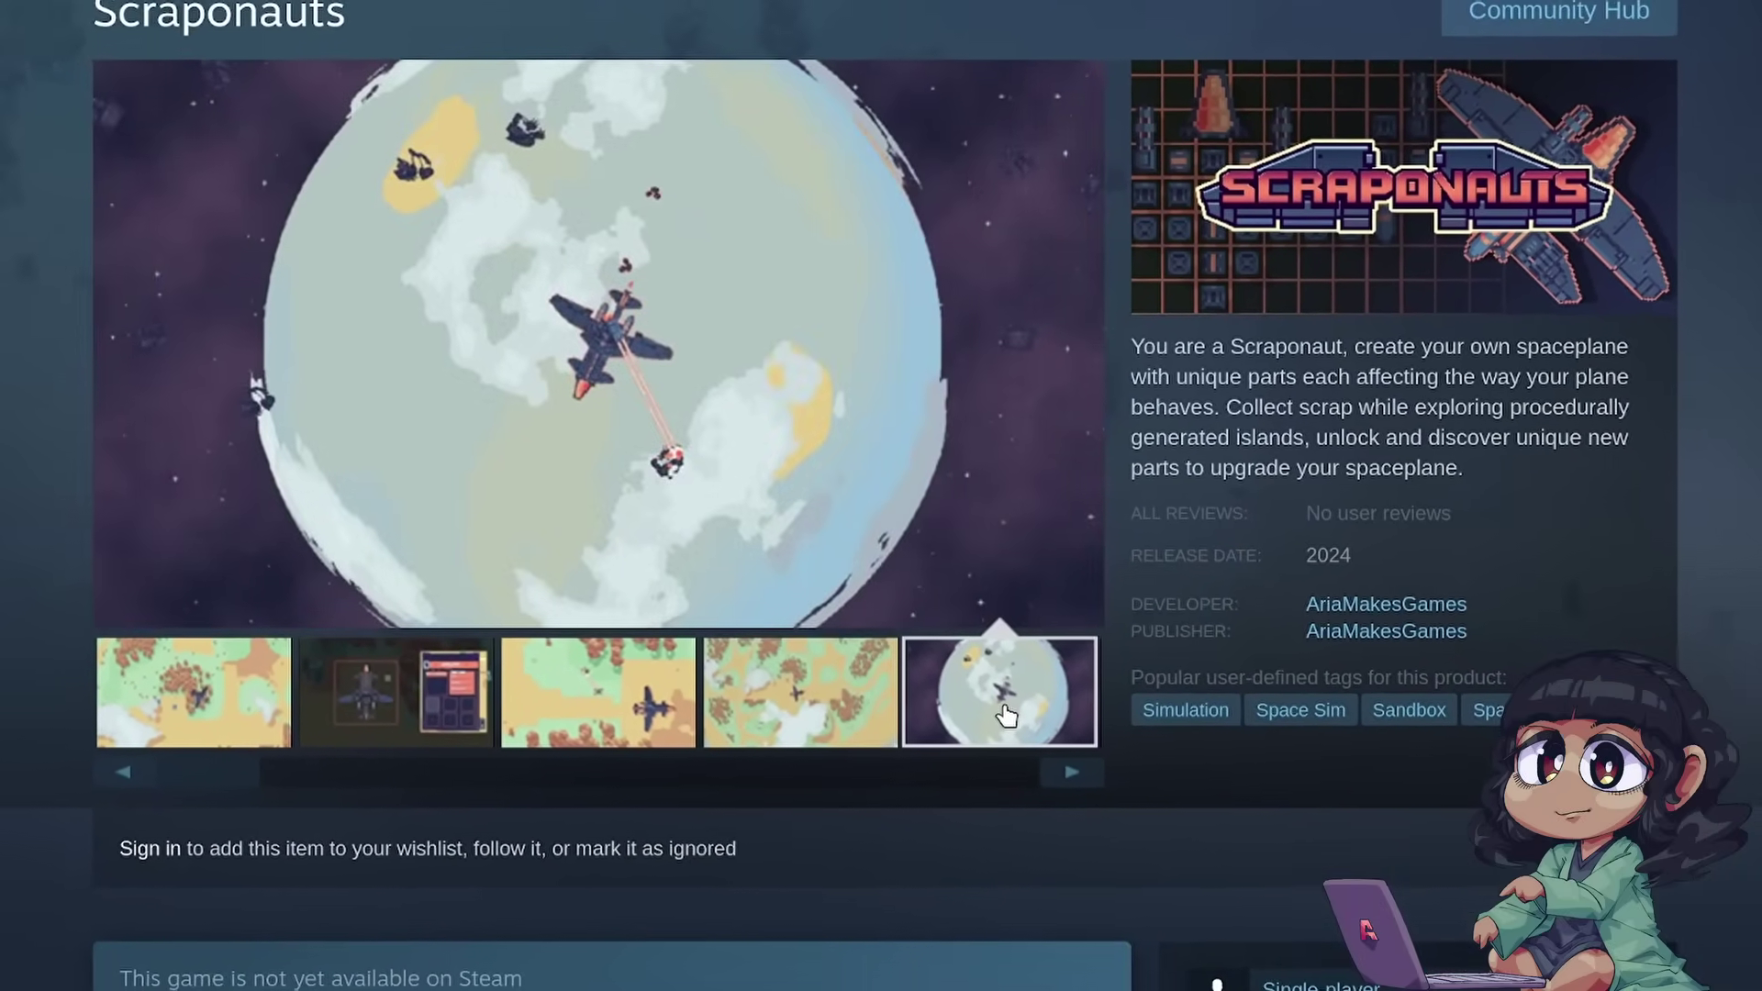
{"action": "scroll", "coordinate": [1000, 702], "scroll_direction": "down", "scroll_amount": 7}
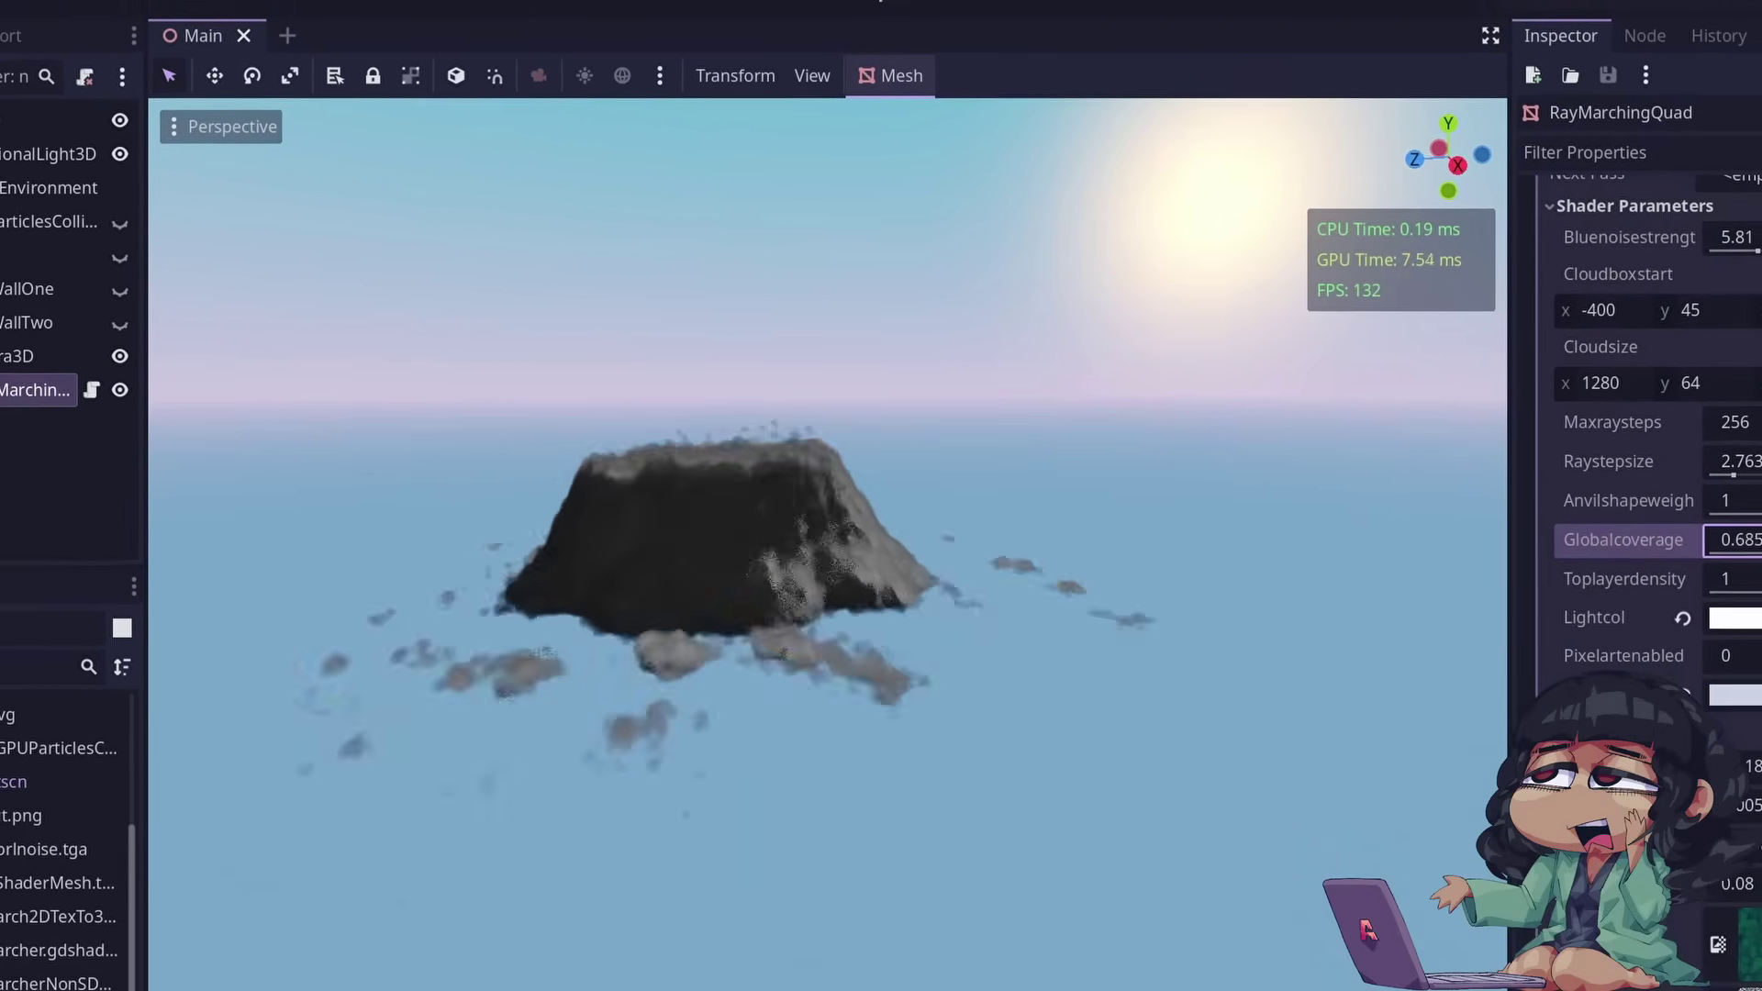
Raise Globalcoverage from 0.685 to 1 and look around the resulting anvil storm cloud
{"action": "left_click_drag", "start_coordinate": [1733, 540], "coordinate": [1757, 540]}
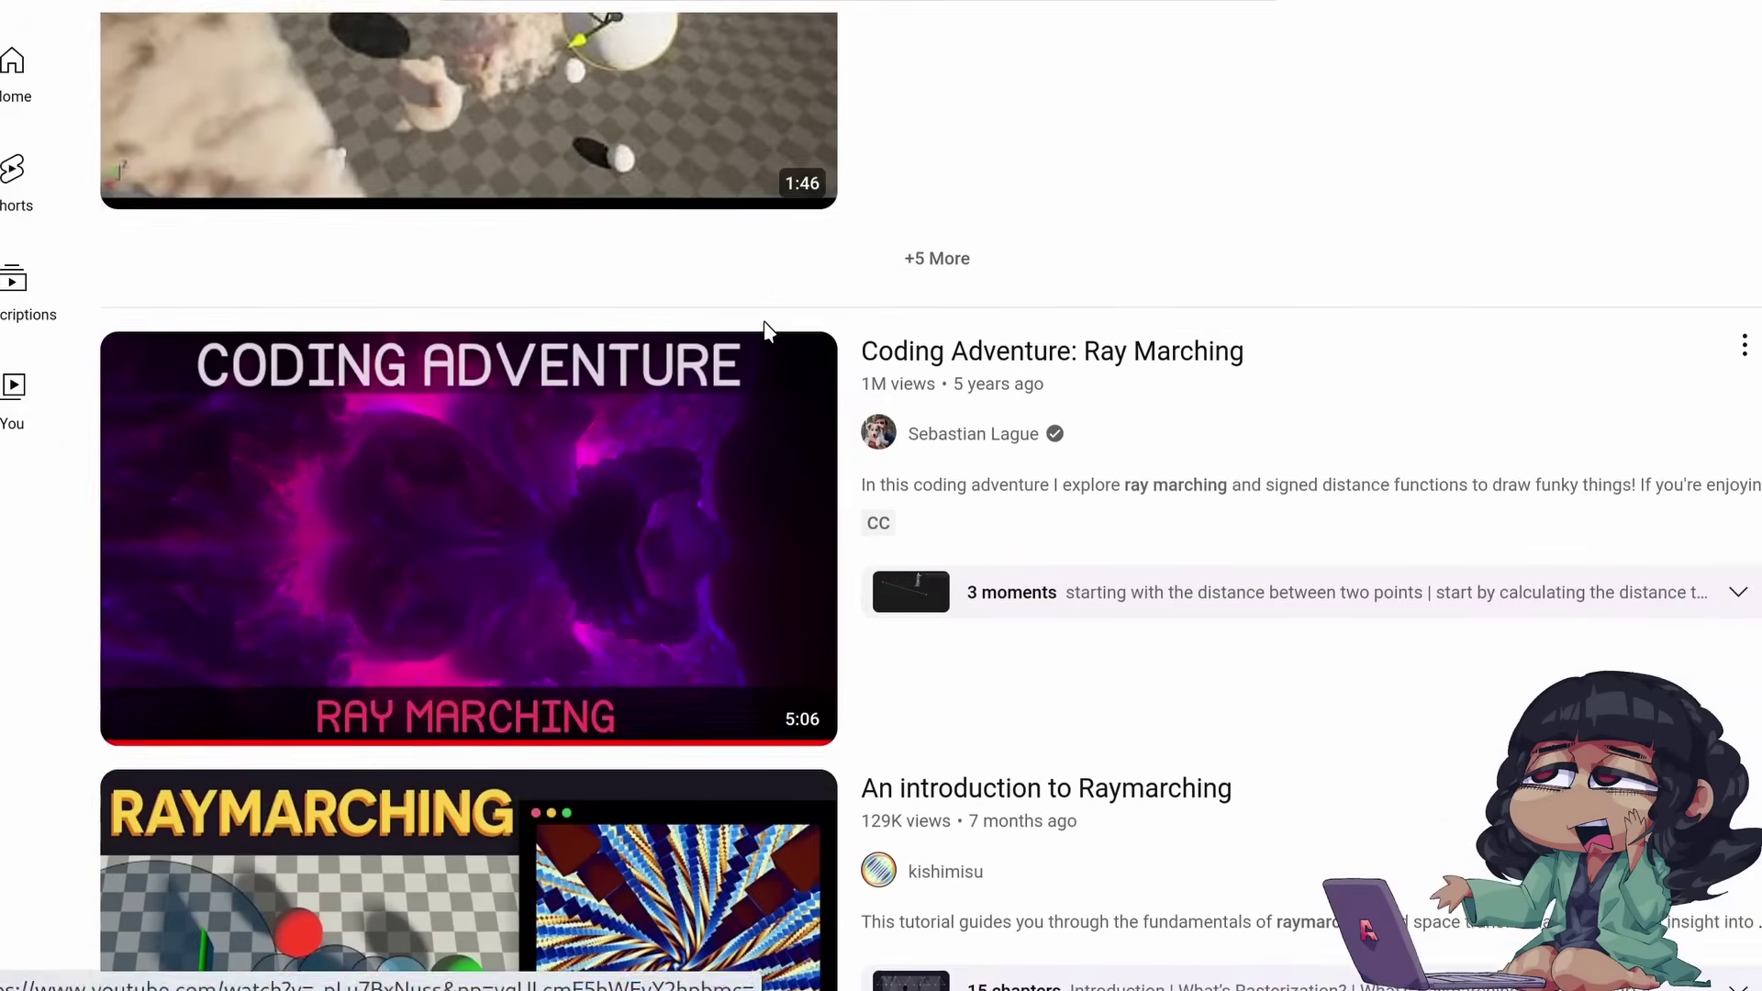
{"action": "scroll", "coordinate": [1713, 362], "scroll_direction": "down", "scroll_amount": 10}
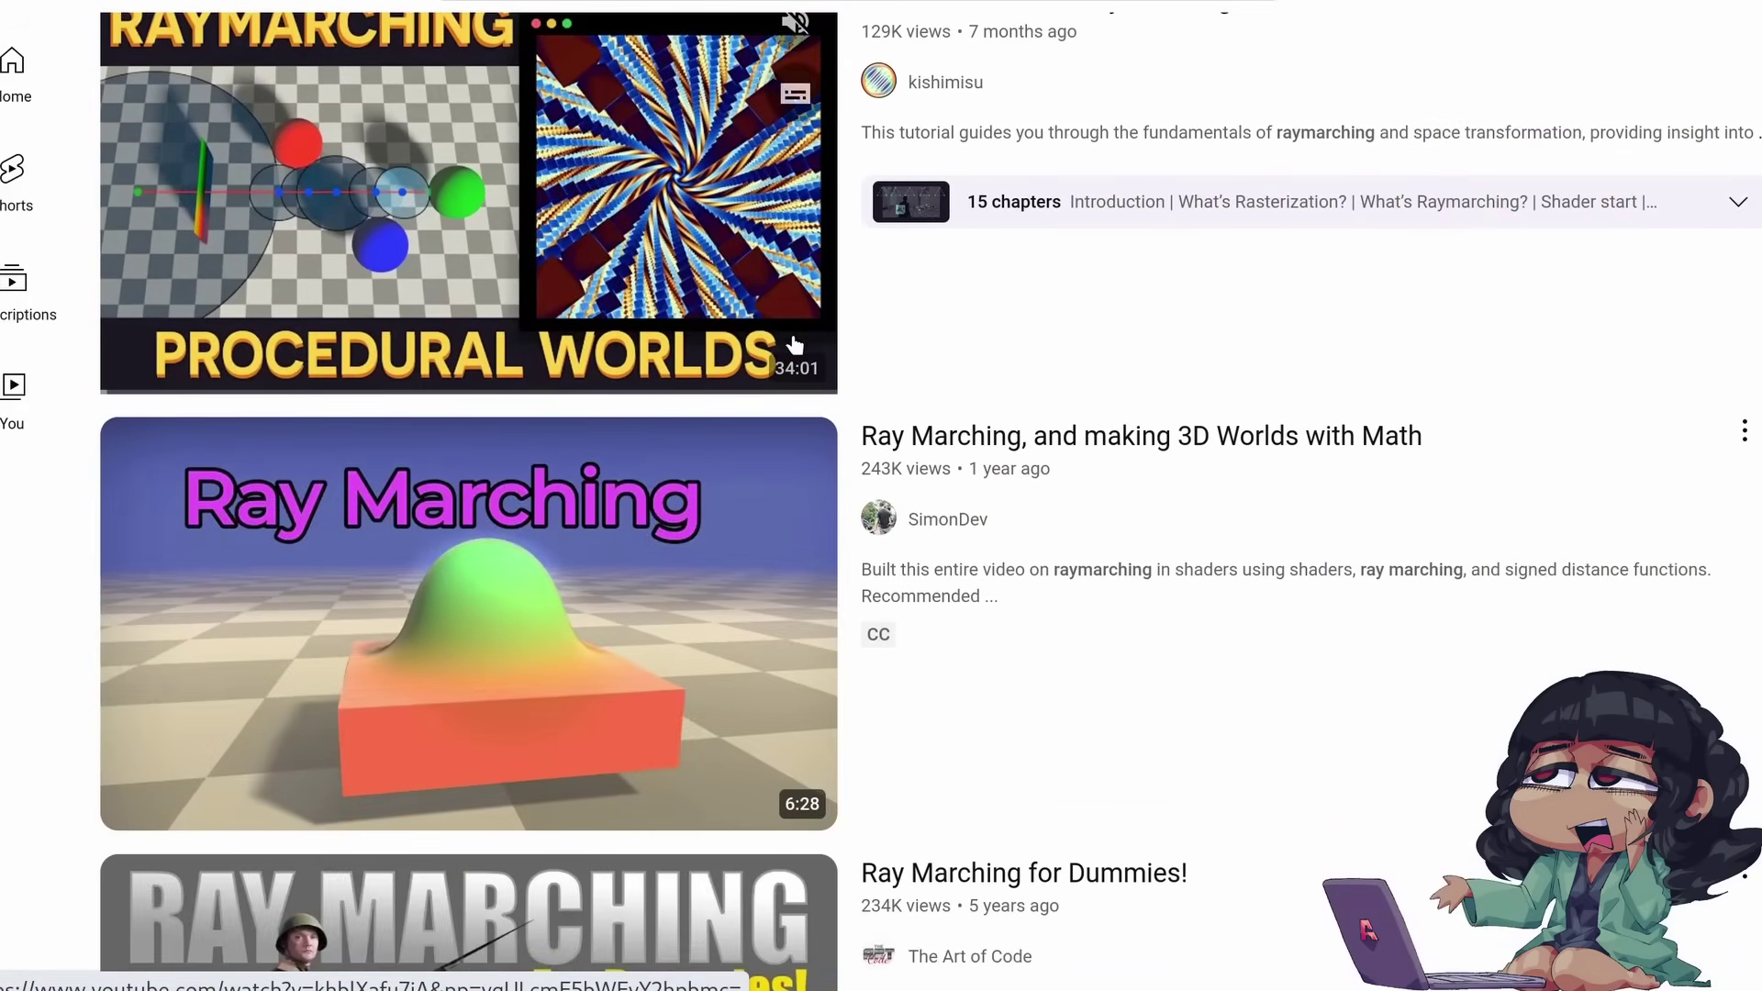
{"action": "scroll", "coordinate": [1712, 362], "scroll_direction": "down", "scroll_amount": 15}
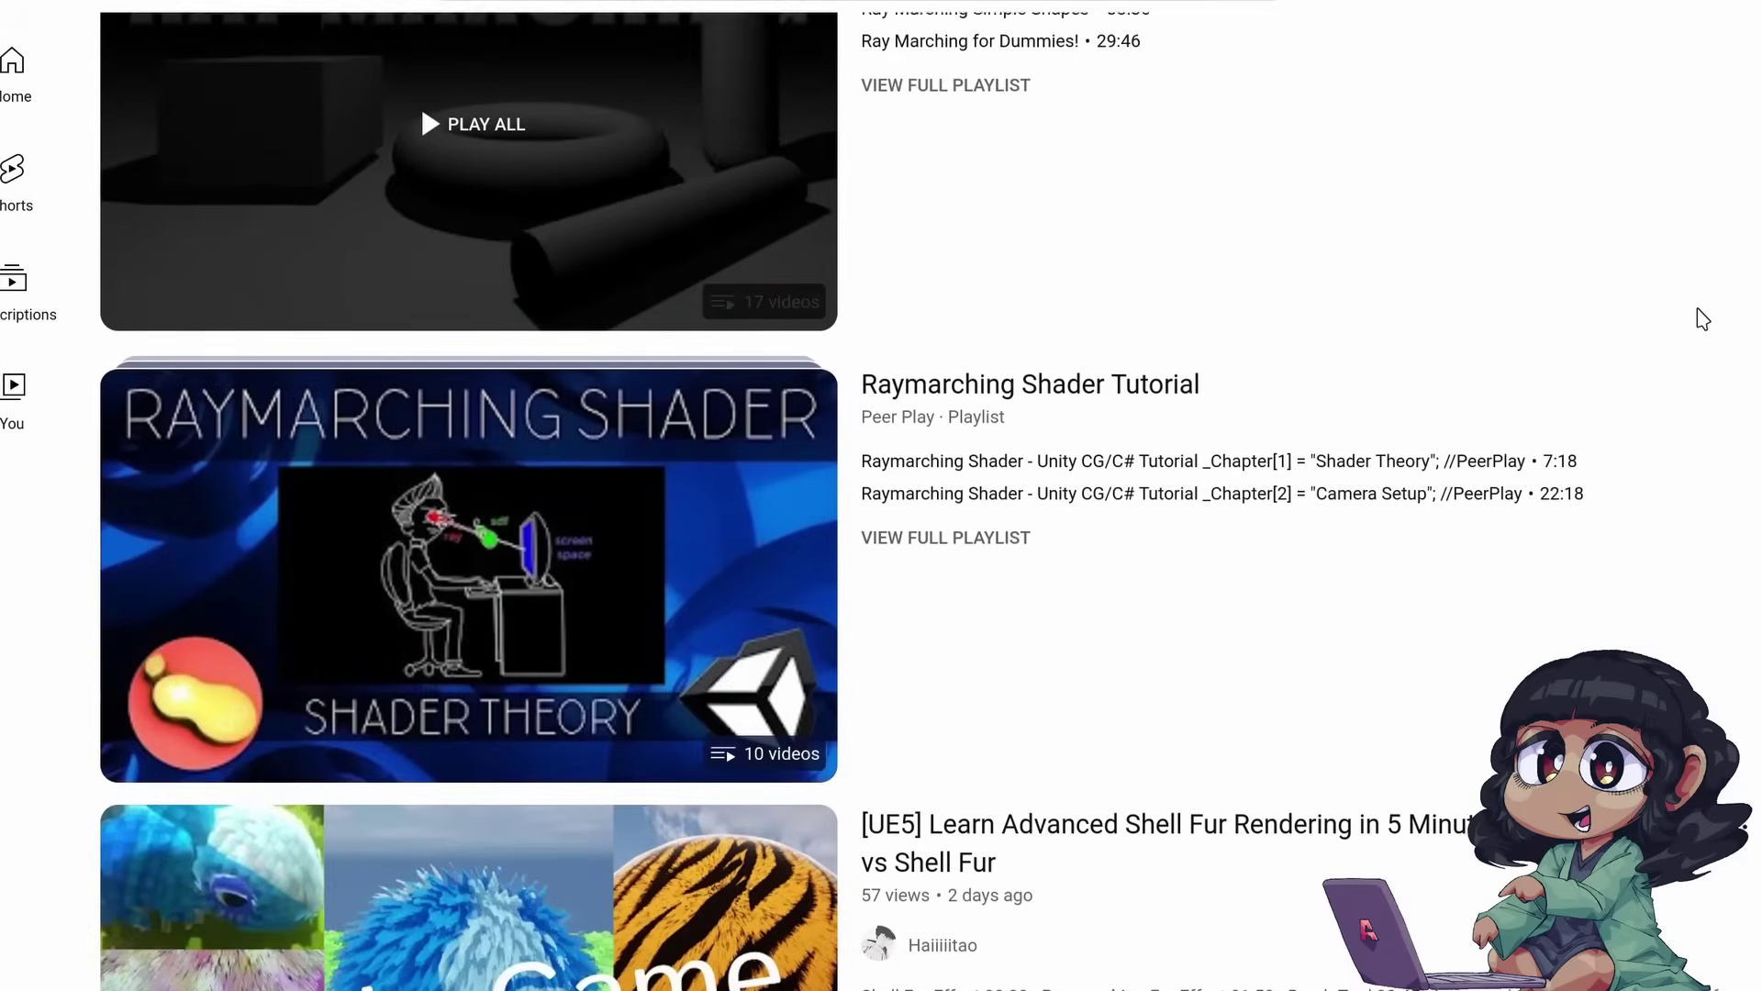
{"action": "scroll", "coordinate": [1702, 318], "scroll_direction": "down", "scroll_amount": 18}
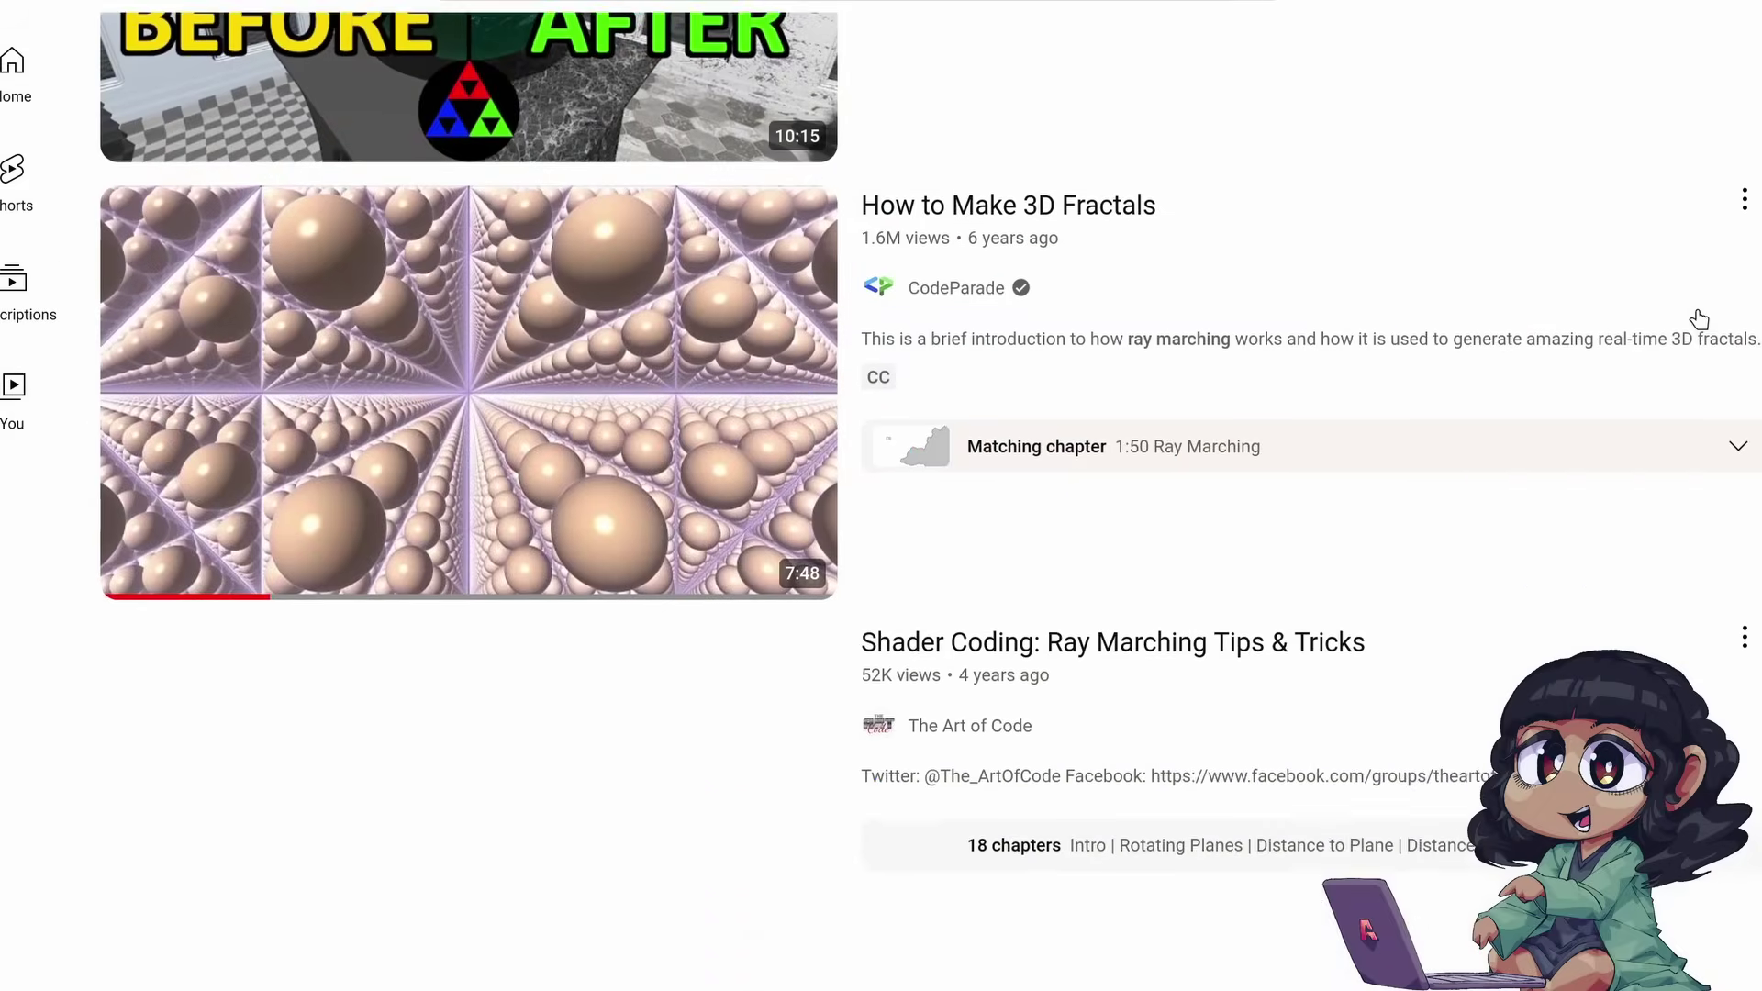
{"action": "scroll", "coordinate": [1698, 319], "scroll_direction": "down", "scroll_amount": 15}
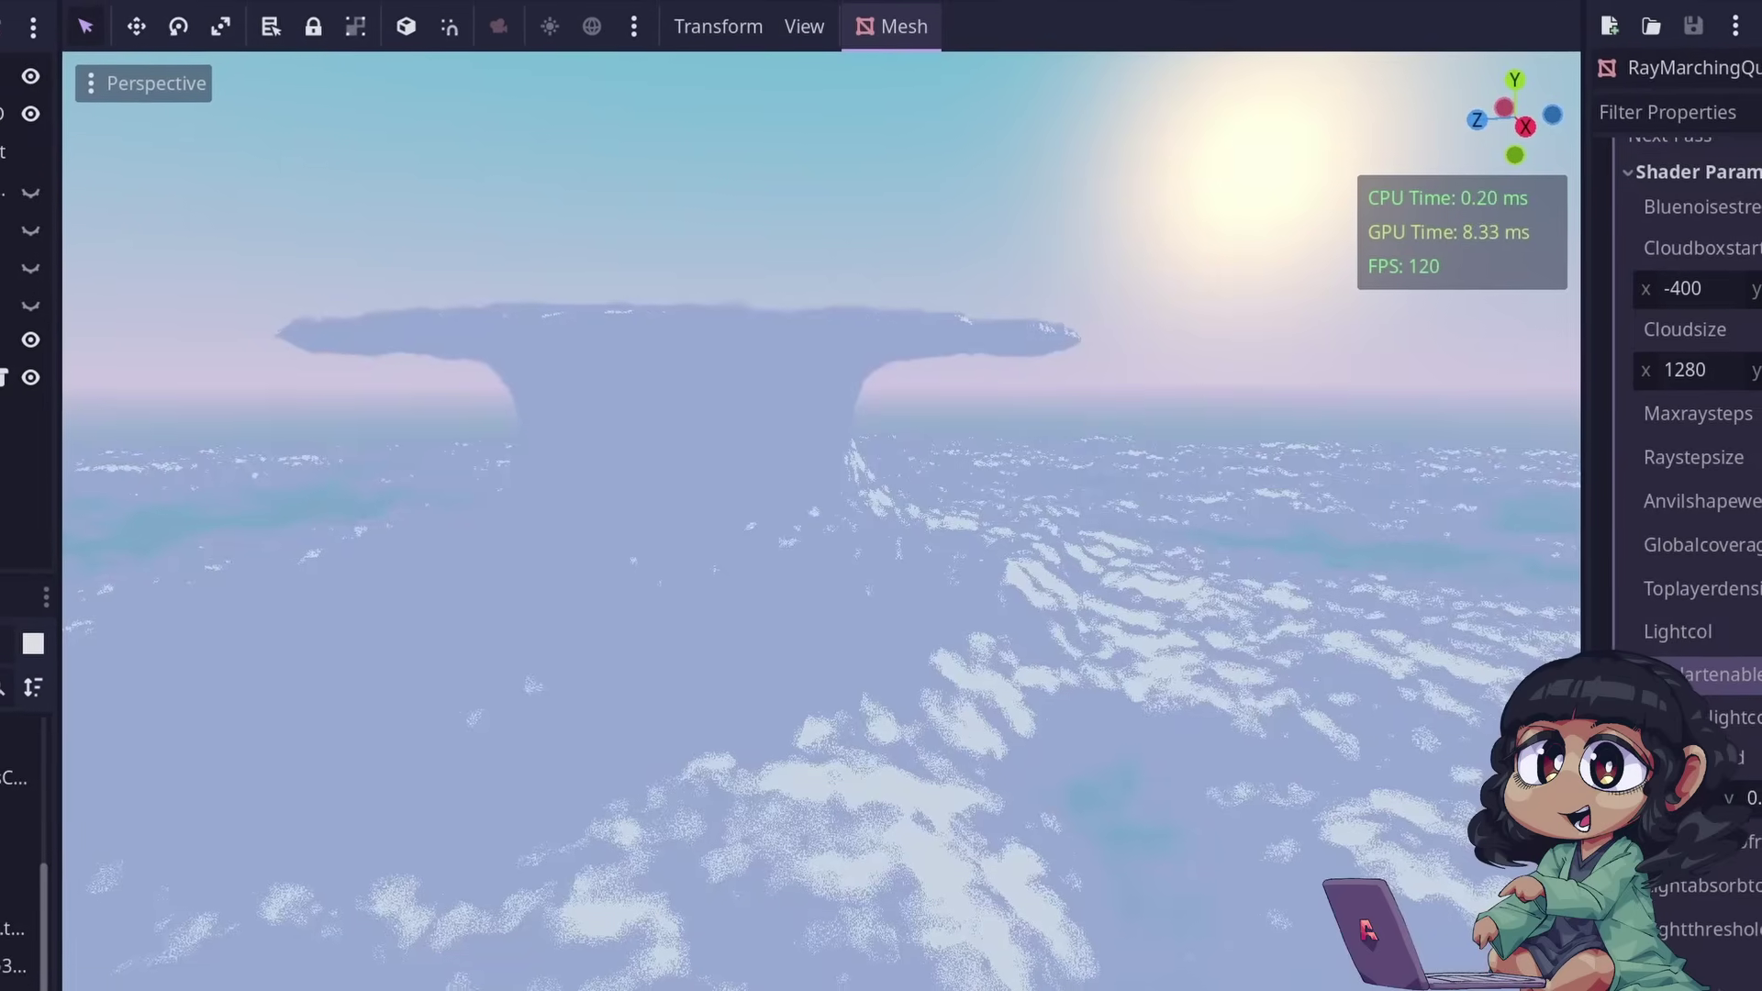
{"action": "right_click_drag", "start_coordinate": [1281, 603], "coordinate": [1281, 602]}
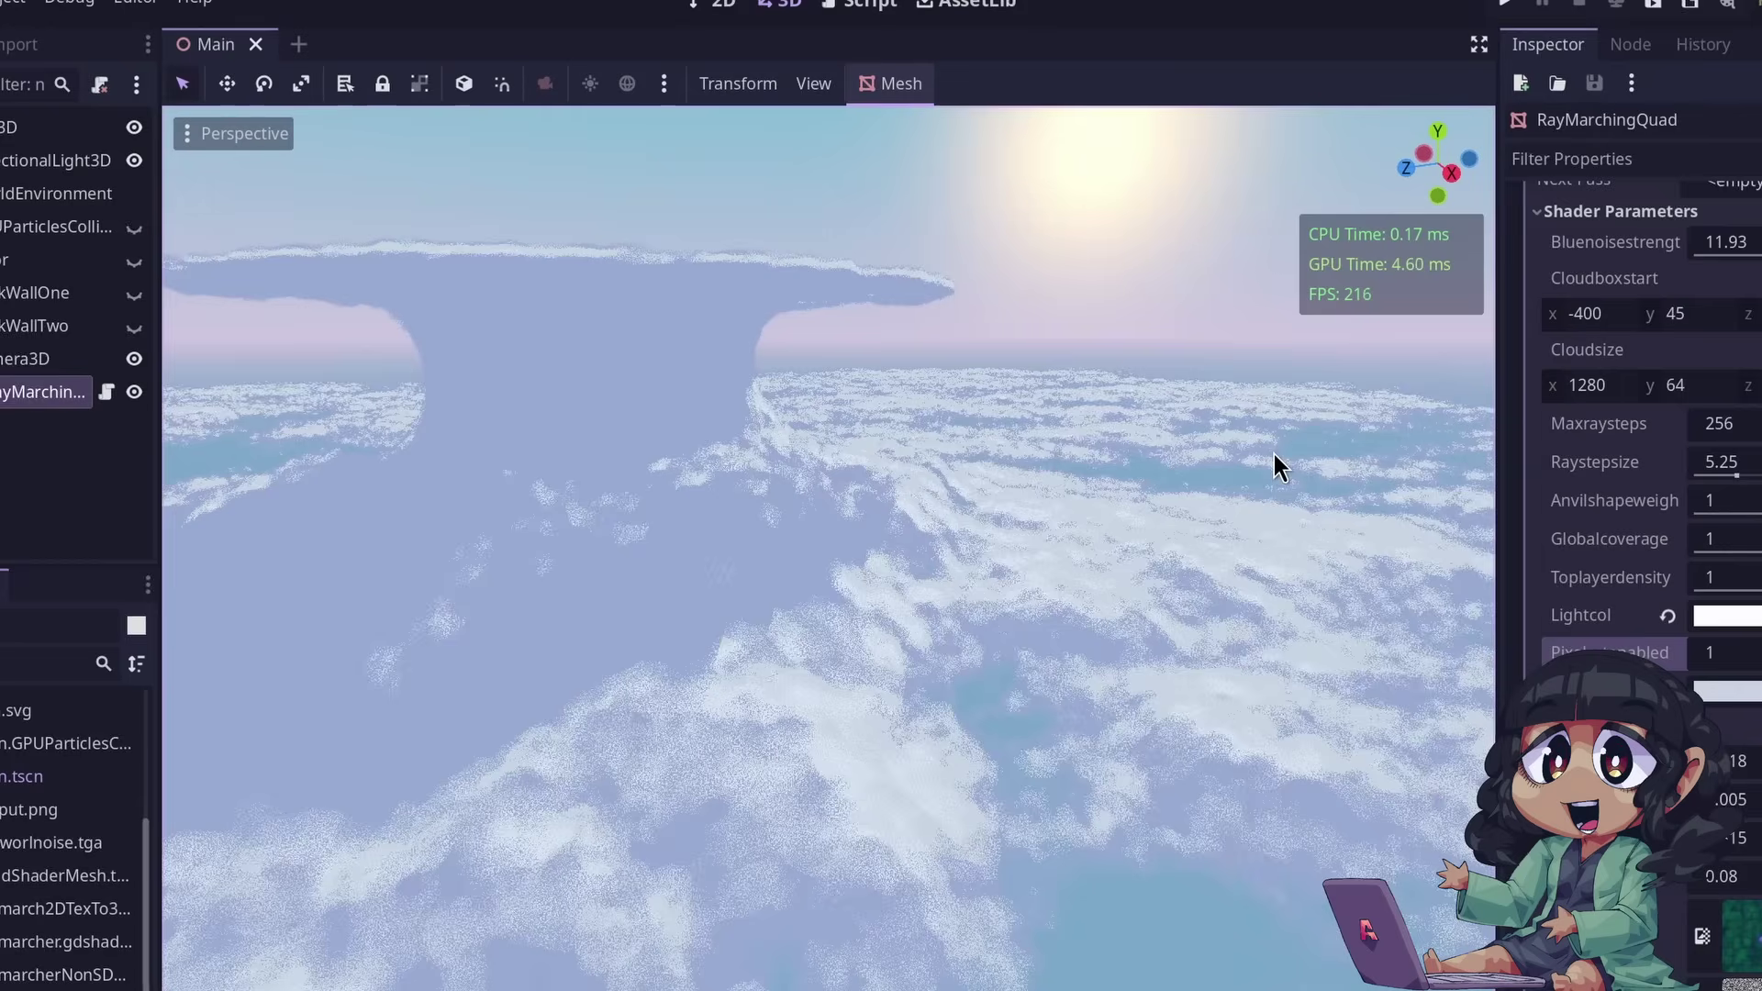
{"action": "right_click_drag", "start_coordinate": [1269, 453], "coordinate": [1269, 454]}
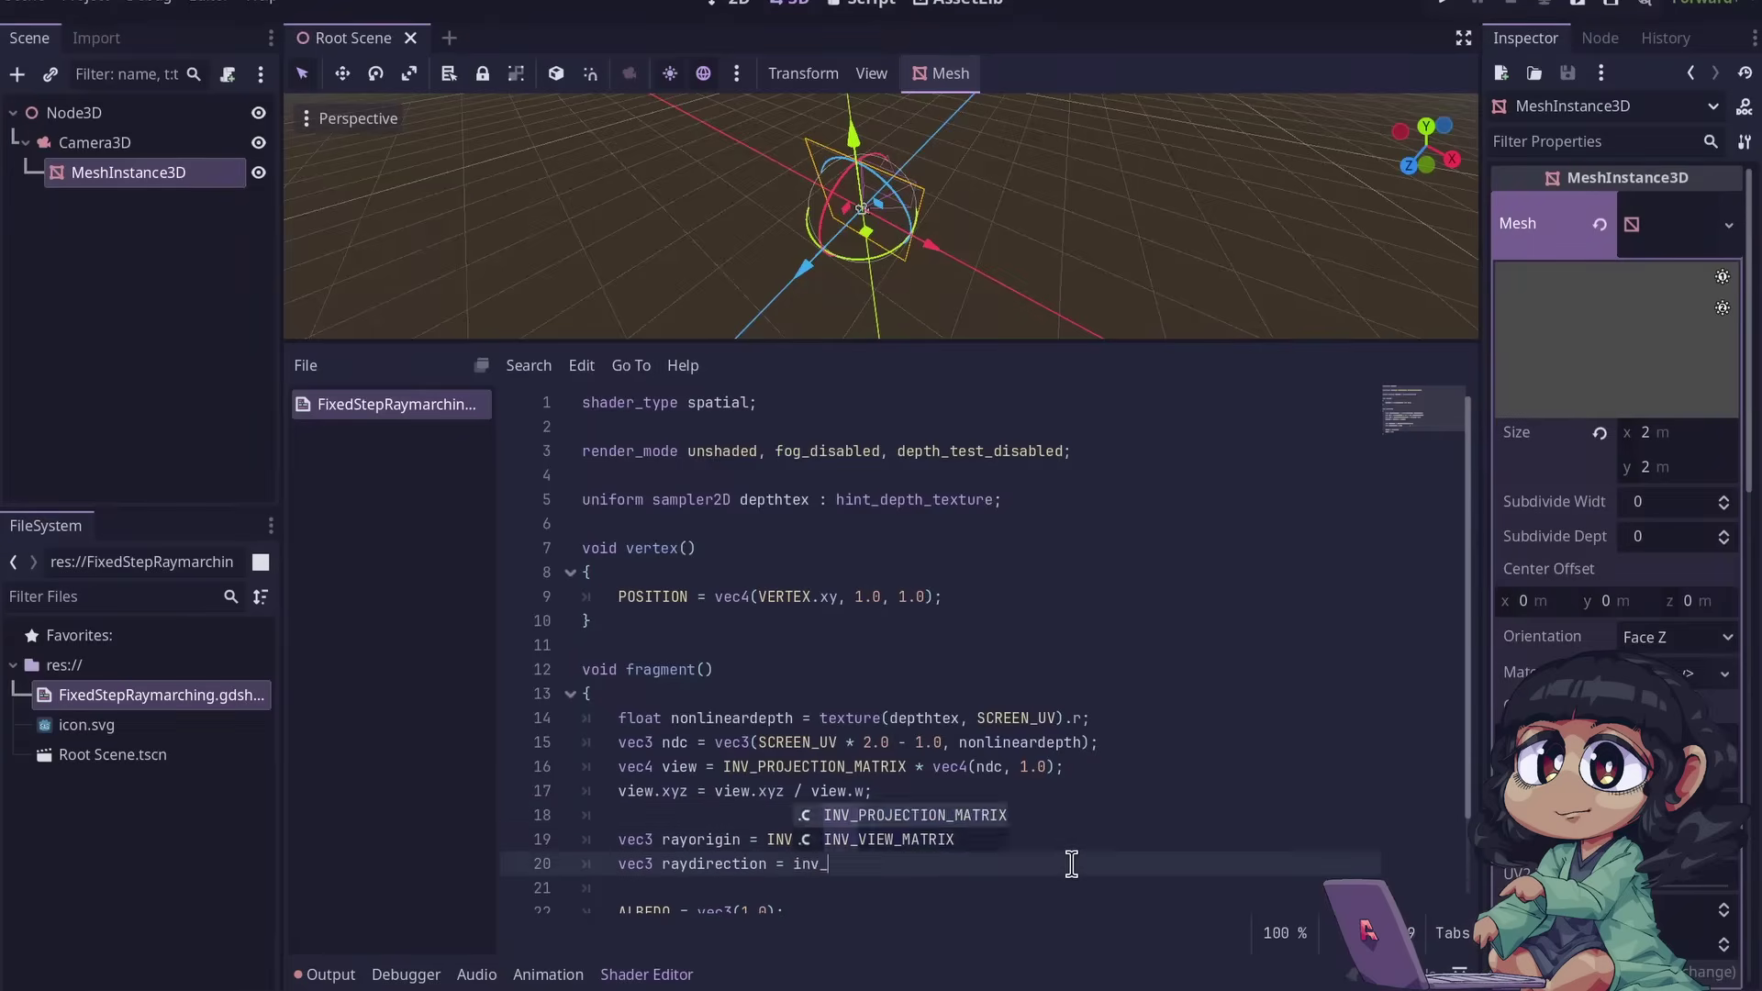
Add the maxraysteps and raystepsize uniforms and start the raymarch for-loop stepping the ray position
{"action": "key", "text": "Return"}
{"action": "key", "text": "Return"}
{"action": "type", "text": "uniform int maxraysteps : hint_range(0, 1024, 1);"}
{"action": "key", "text": "Return"}
{"action": "type", "text": "uniform float raystepsize : hint_range(0.01, 6.0, 0.01);"}
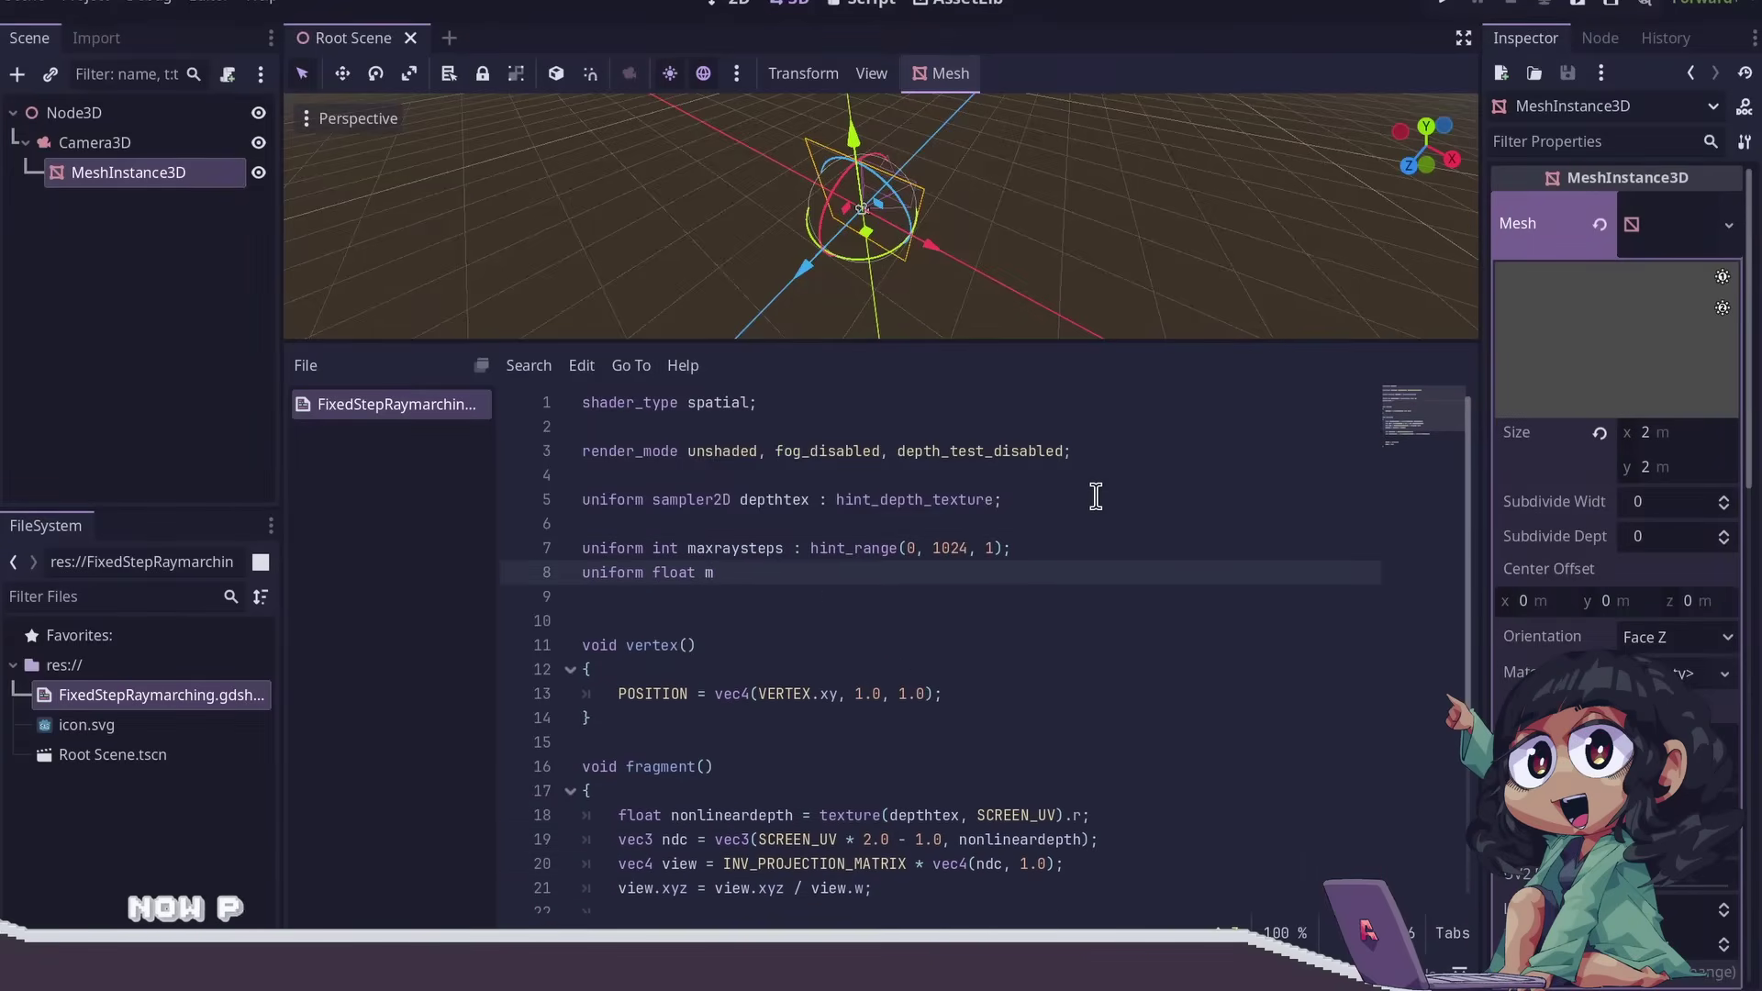
{"action": "key", "text": "Return"}
{"action": "type", "text": "for (int i = 0; i < maxraysteps; i++)"}
{"action": "key", "text": "Return"}
{"action": "type", "text": "vec3 raypos = rayorigin + raydirection;float raydepth = 0; * raystepsize"}
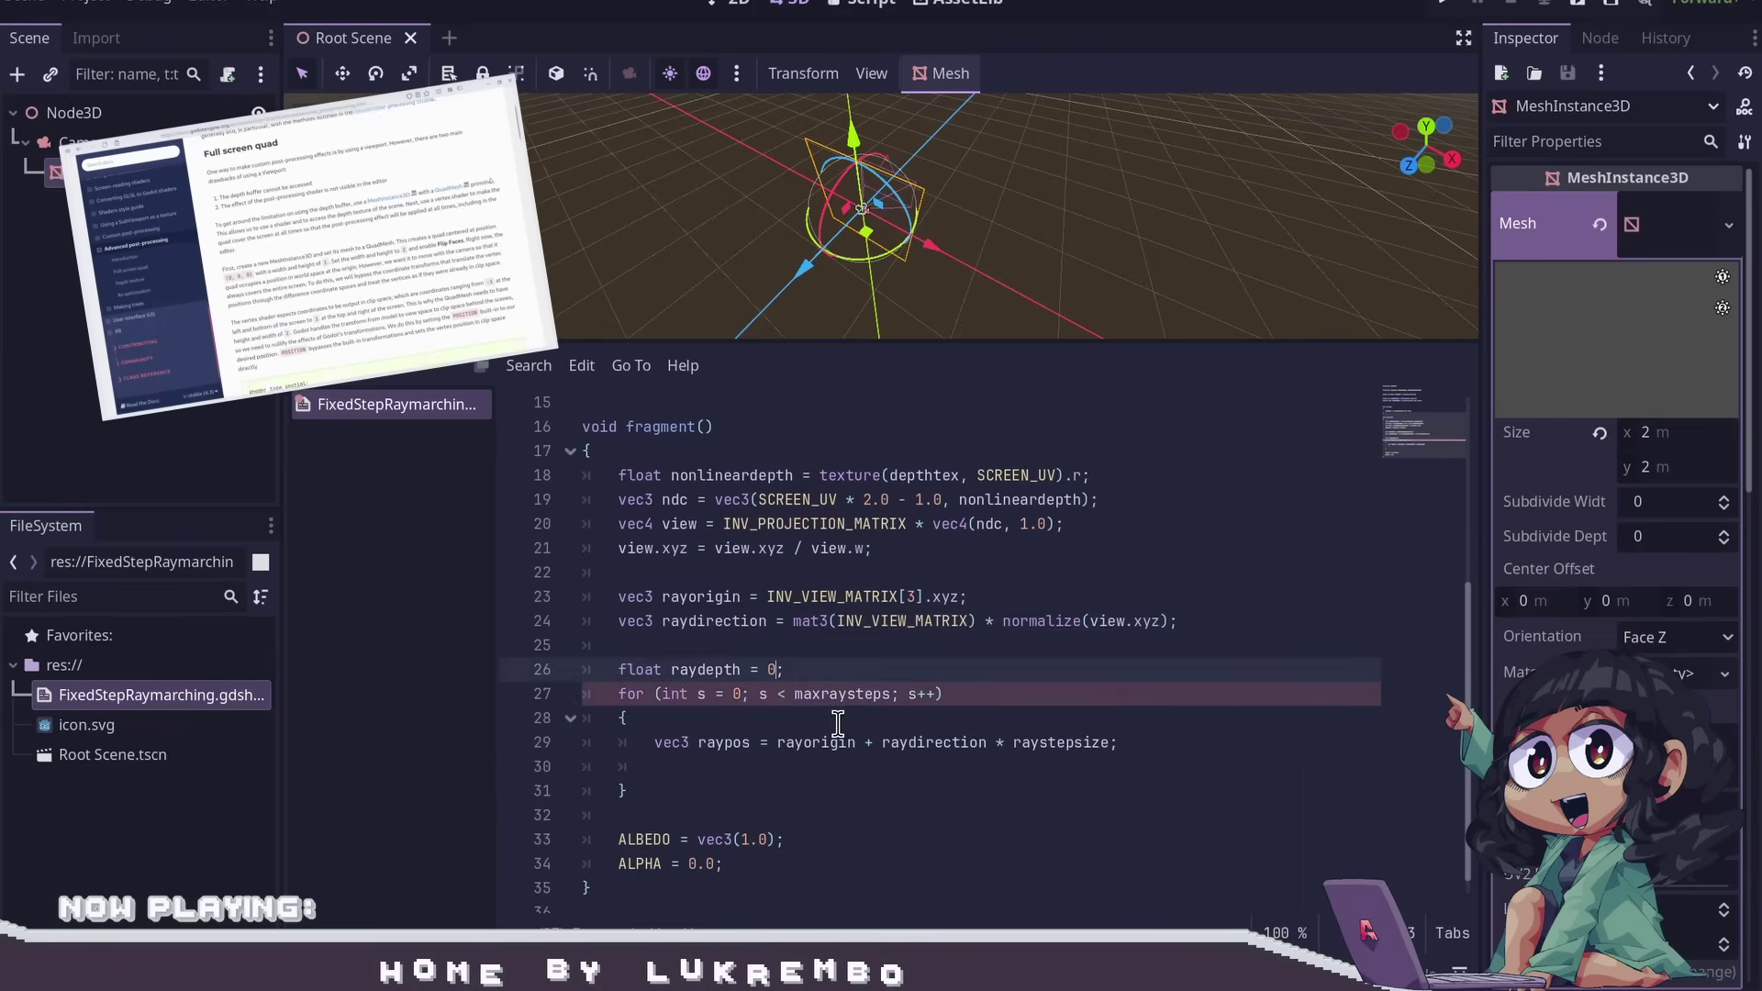
Add spherepos/sphereradius uniforms, a checkcollision function, and hit shading using the sphere normal and N·L lighting
{"action": "scroll", "coordinate": [826, 643], "scroll_direction": "up", "scroll_amount": 5}
{"action": "left_click", "coordinate": [752, 561]}
{"action": "type", "text": "bool checkcollision() { return uniform vec3 spherepos; uniform float sphereradius;vec3 raypos"}
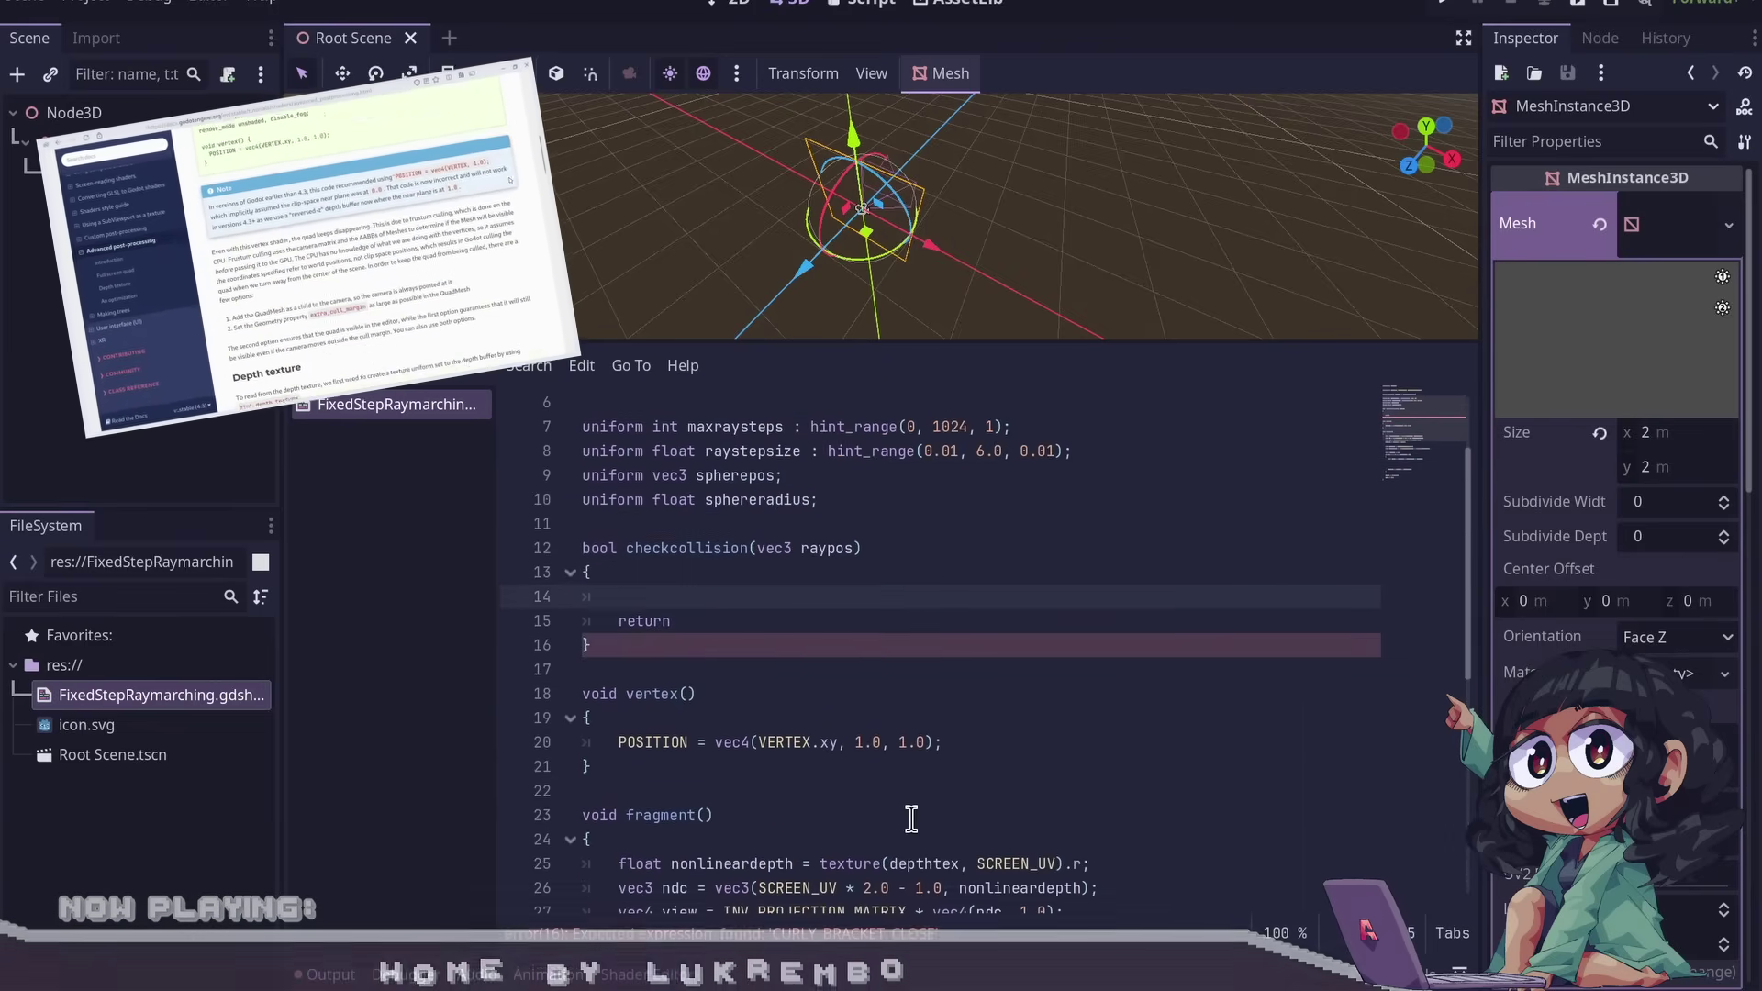
{"action": "type", "text": "float raymeeting = ;"}
{"action": "type", "text": "length - sphereradius"}
{"action": "scroll", "coordinate": [911, 819], "scroll_direction": "down", "scroll_amount": 10}
{"action": "key", "text": "Return"}
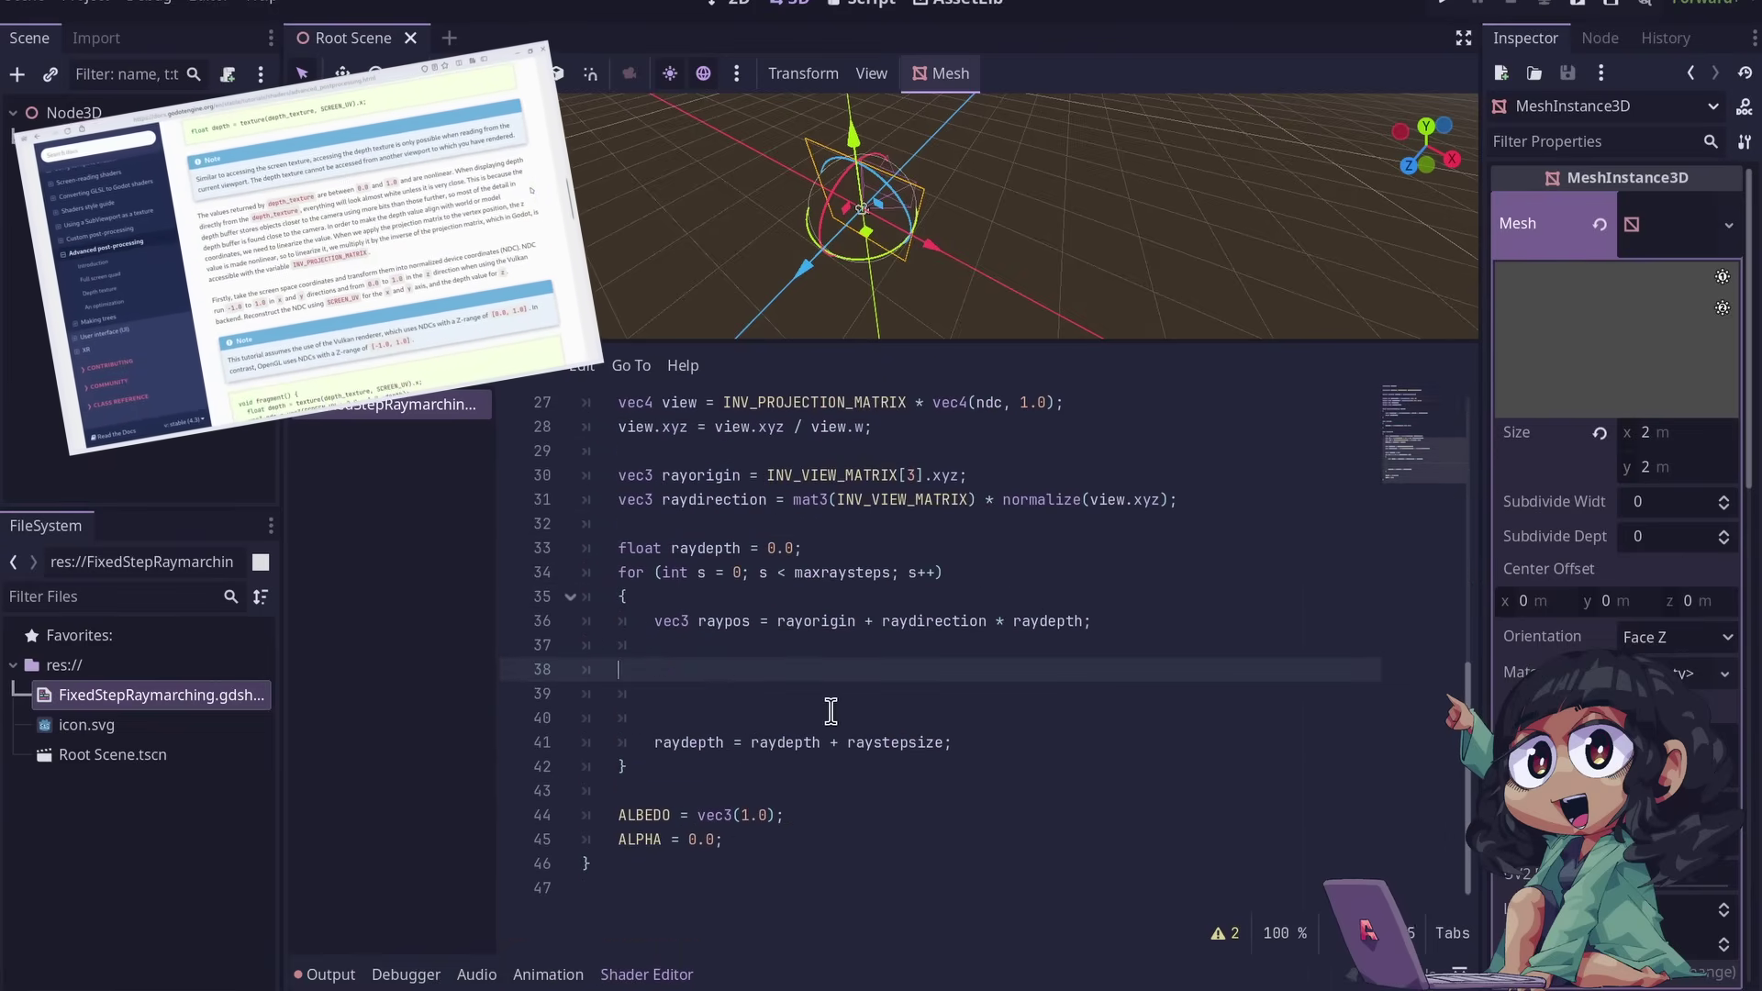
{"action": "type", "text": "float insphere = checkcollision(raypos);"}
{"action": "key", "text": "Return"}
{"action": "key", "text": "Return"}
{"action": "type", "text": "if (in"}
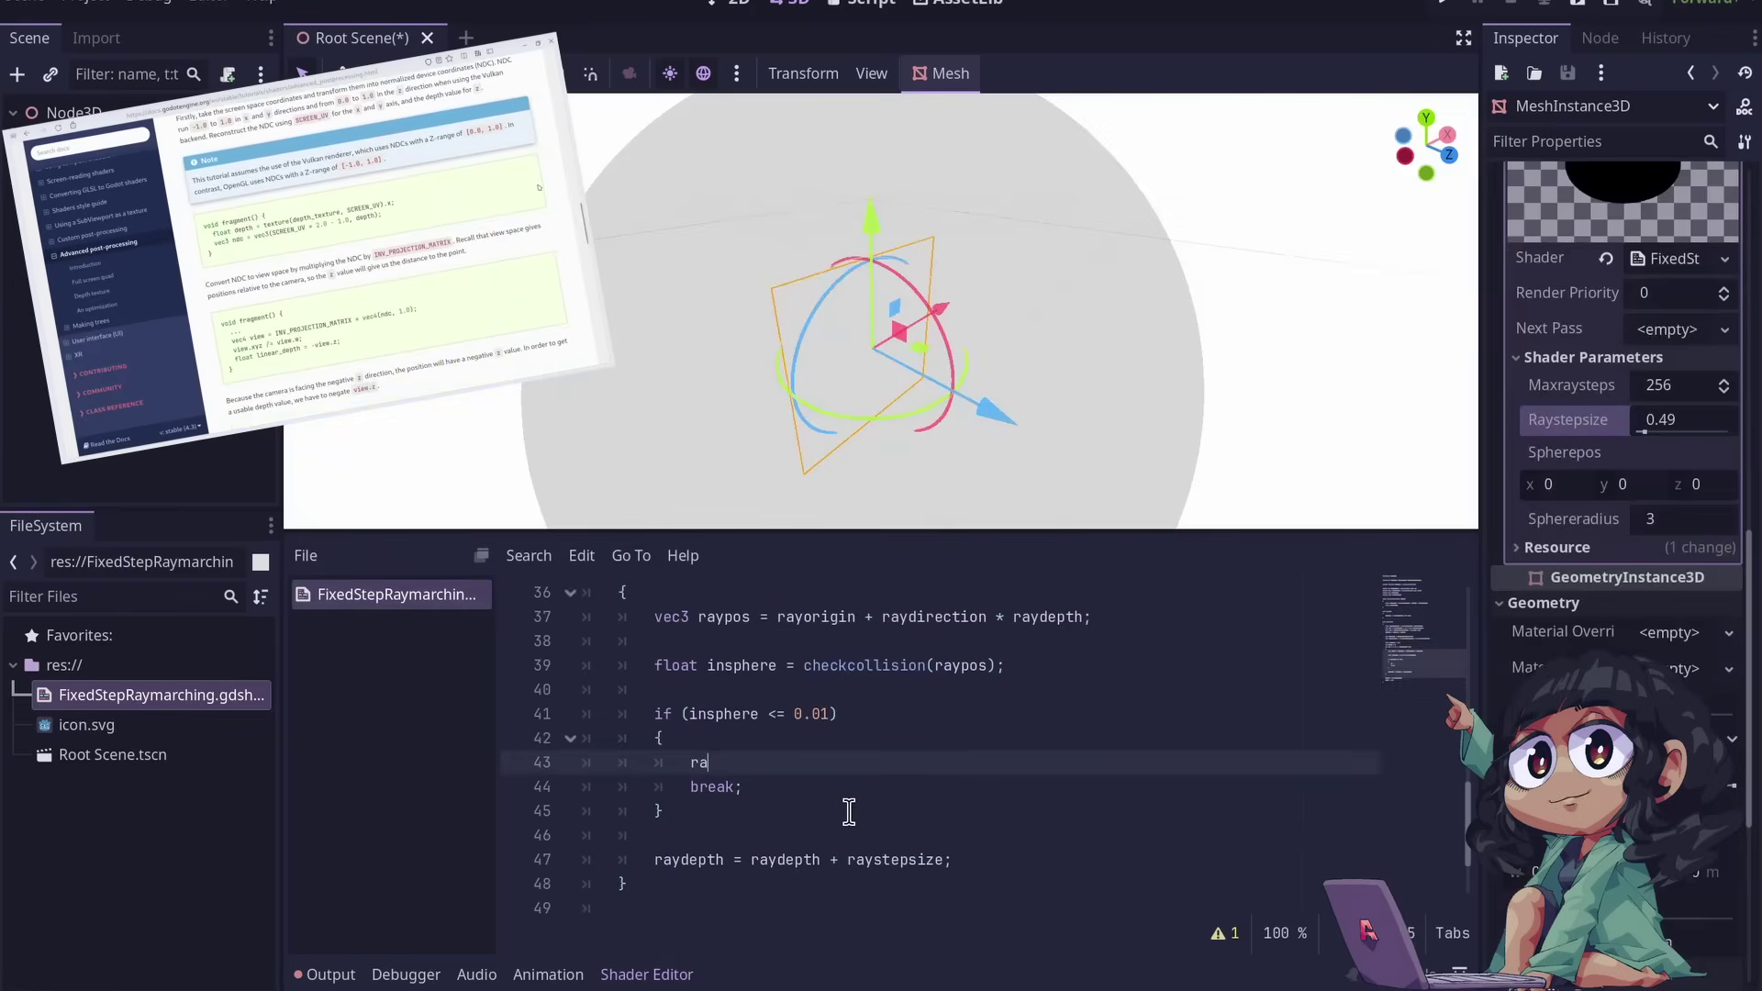
{"action": "type", "text": "yhit = 1.0;"}
{"action": "scroll", "coordinate": [849, 811], "scroll_direction": "up", "scroll_amount": 10}
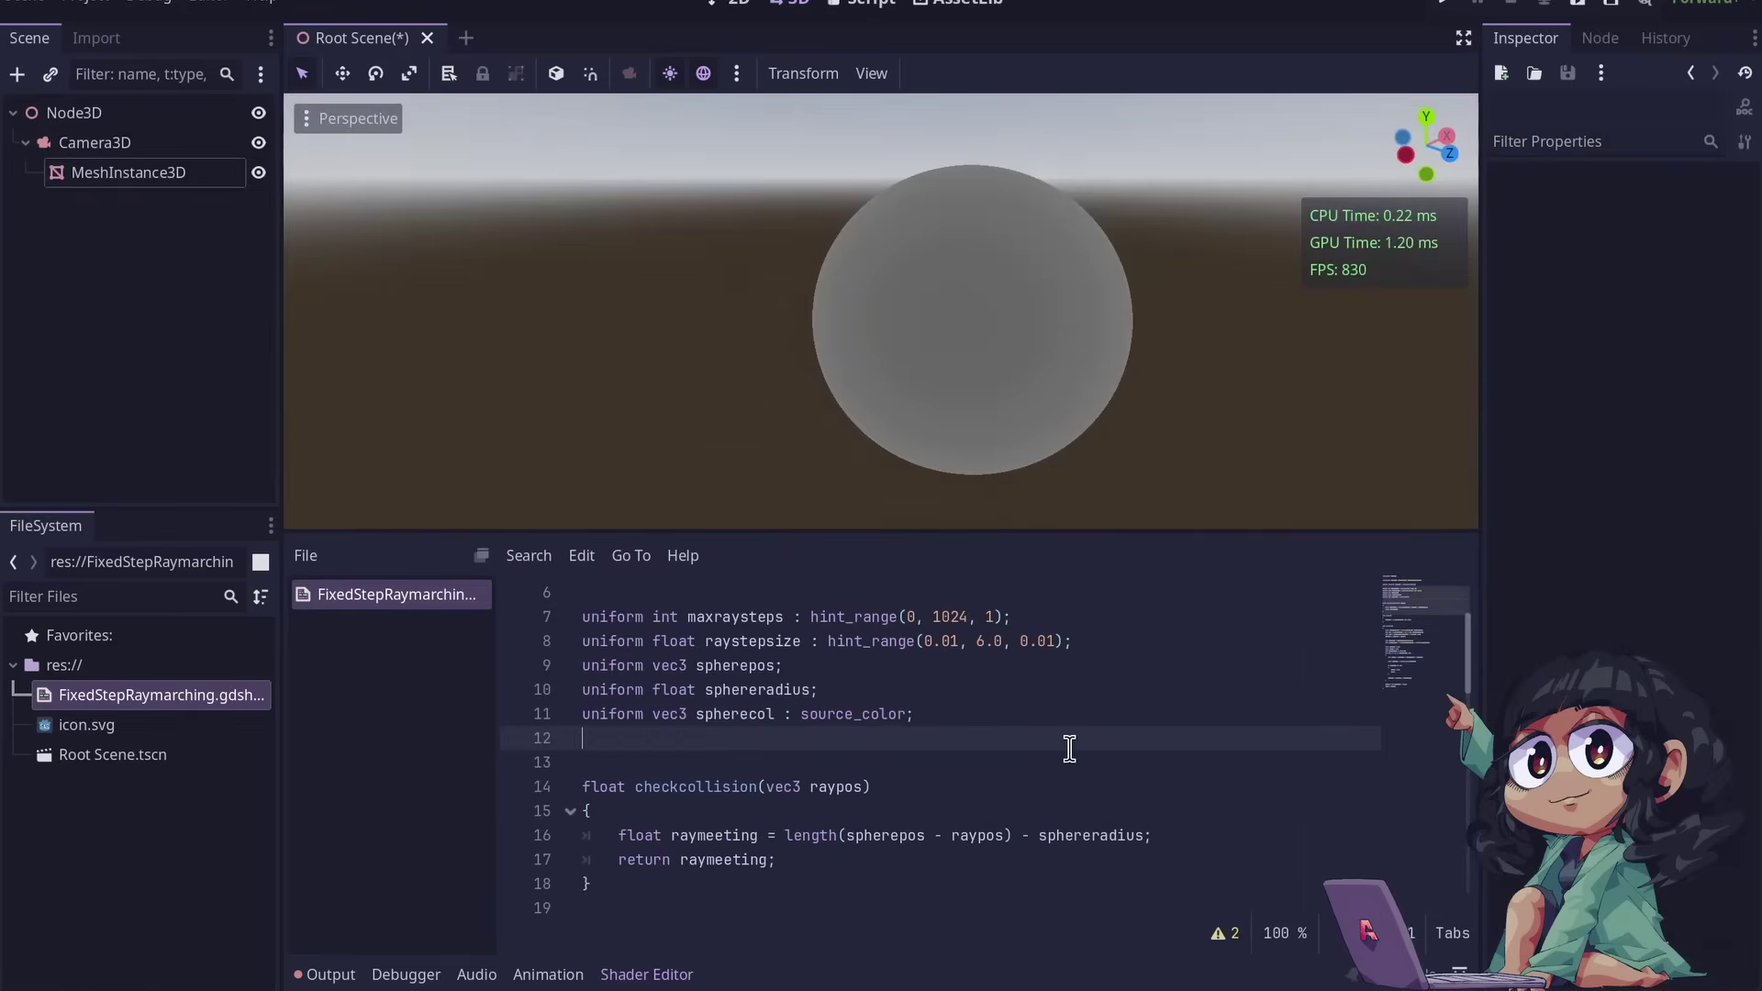
{"action": "scroll", "coordinate": [898, 808], "scroll_direction": "down", "scroll_amount": 10}
{"action": "type", "text": "spherenormal = ;normalize(spherepos - raypos)float ndotl = dot(lightdir, spherenormal);"}
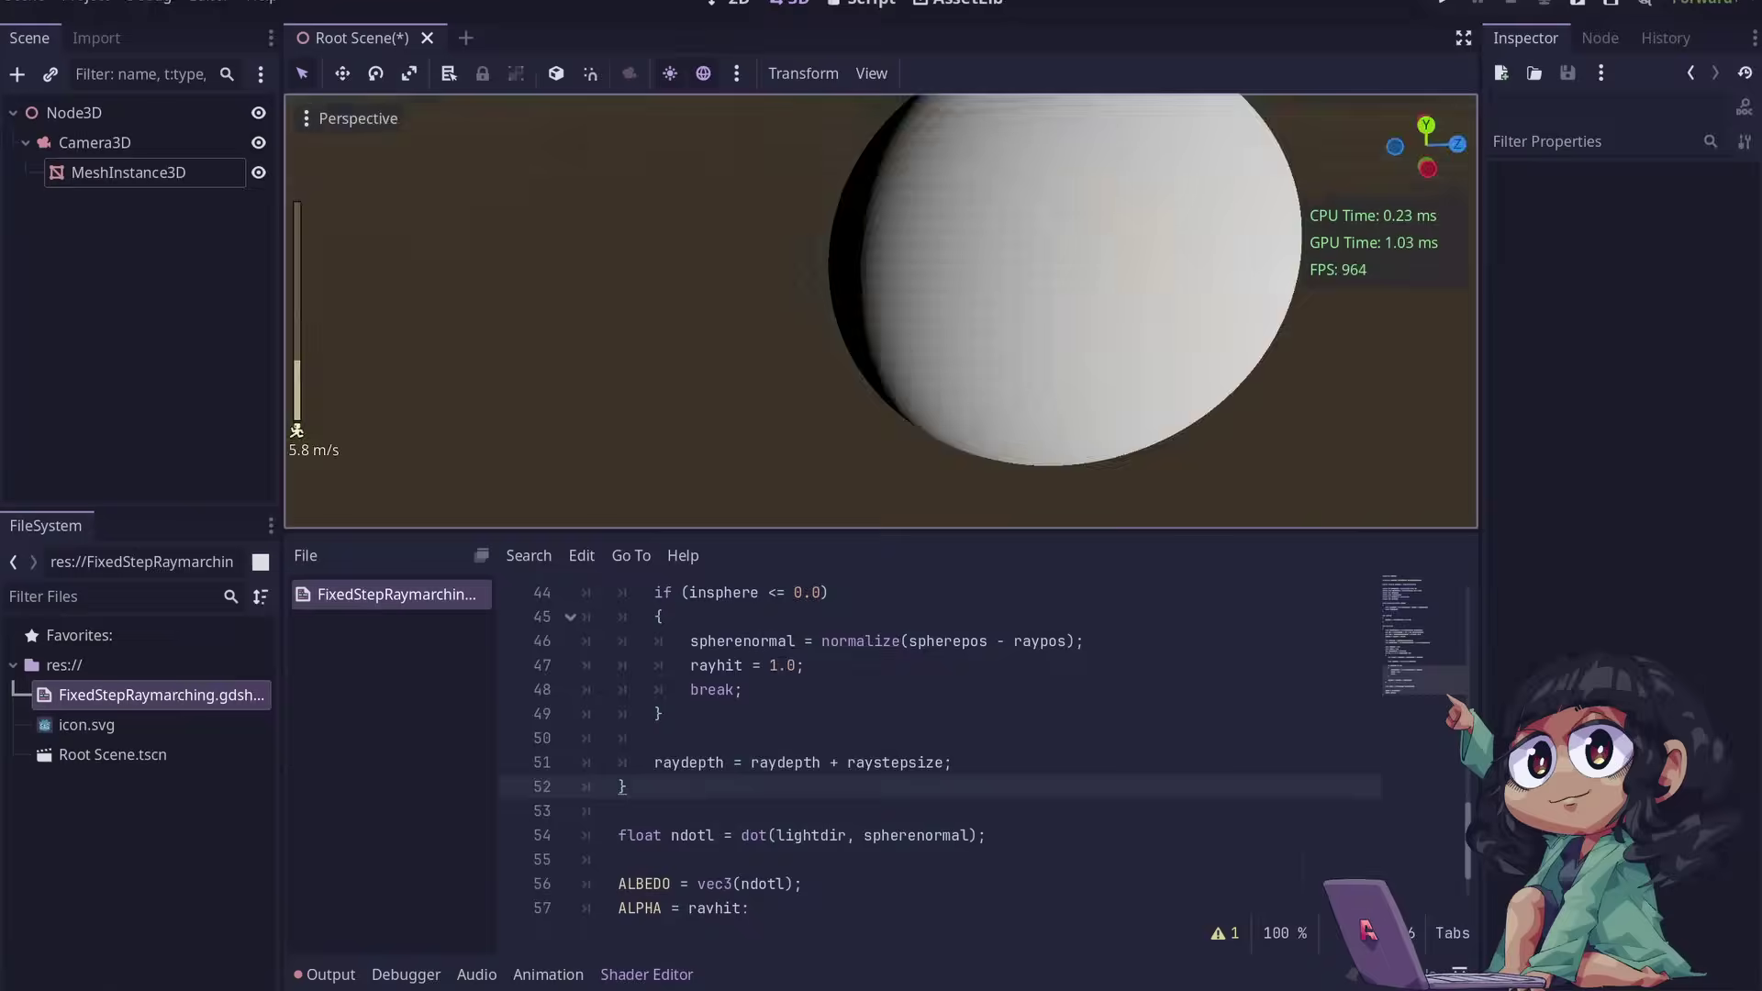
{"action": "type", "text": "spherecol * ndotl"}
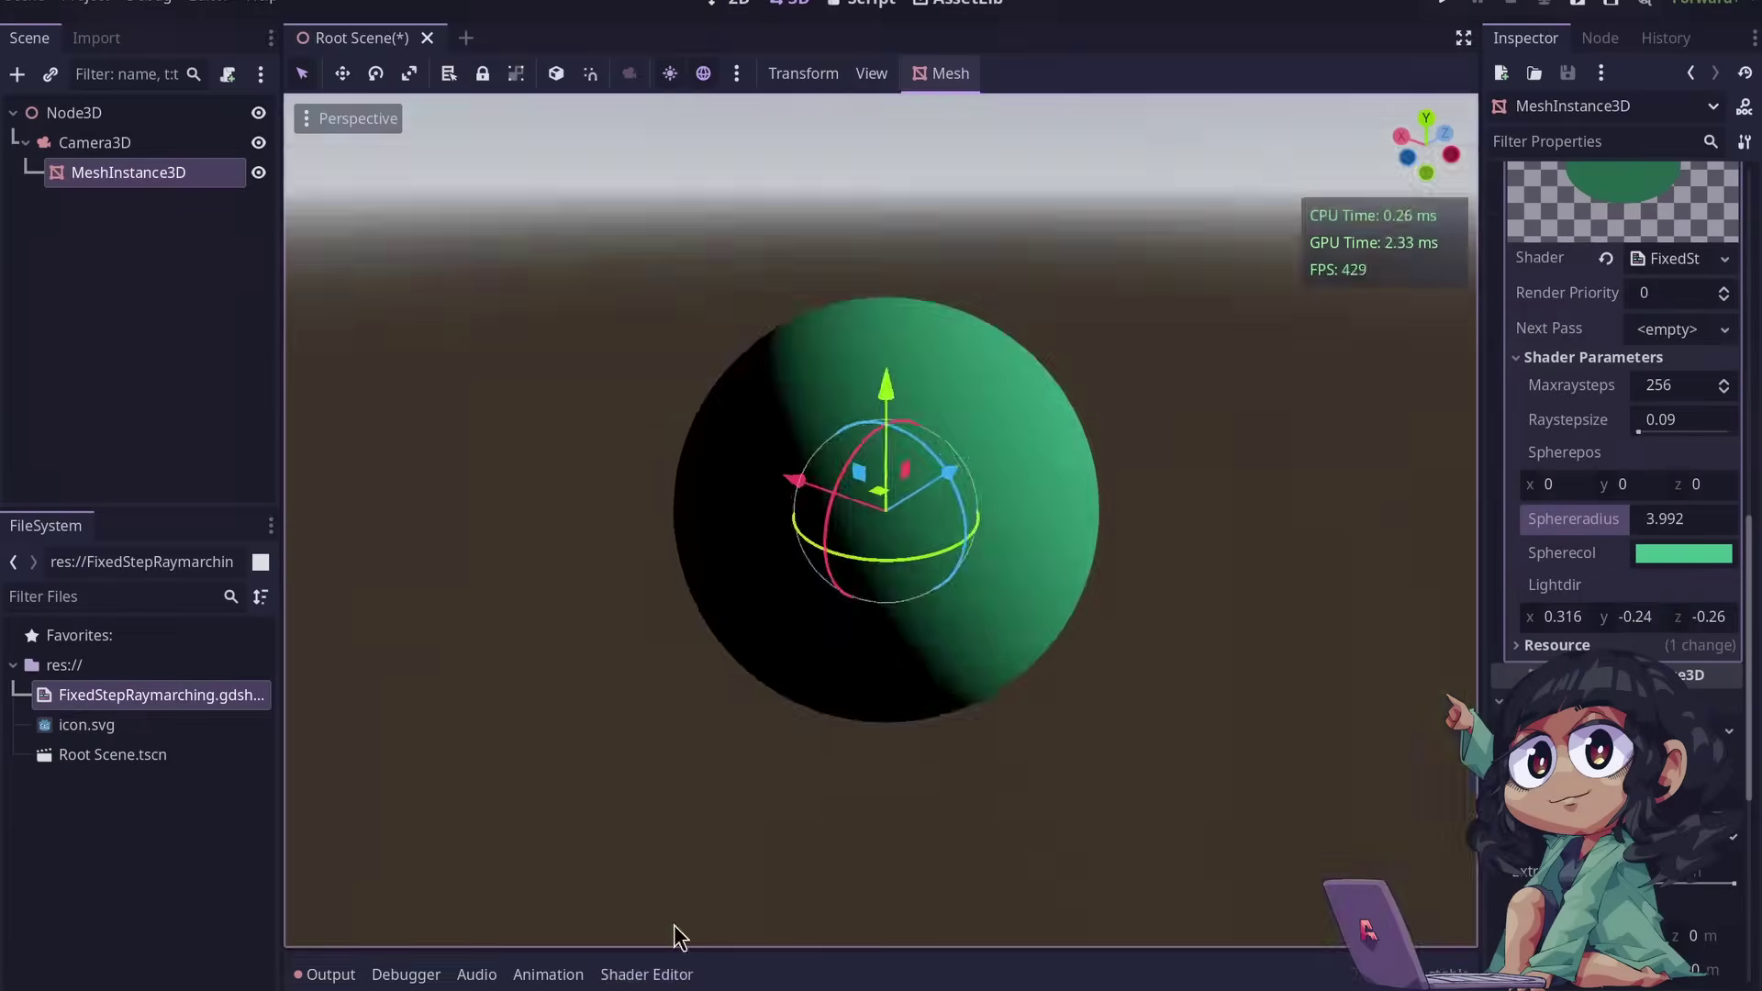
Adjust the sphere parameters in the Inspector and fly the camera toward and away from the sphere
{"action": "left_click", "coordinate": [646, 974]}
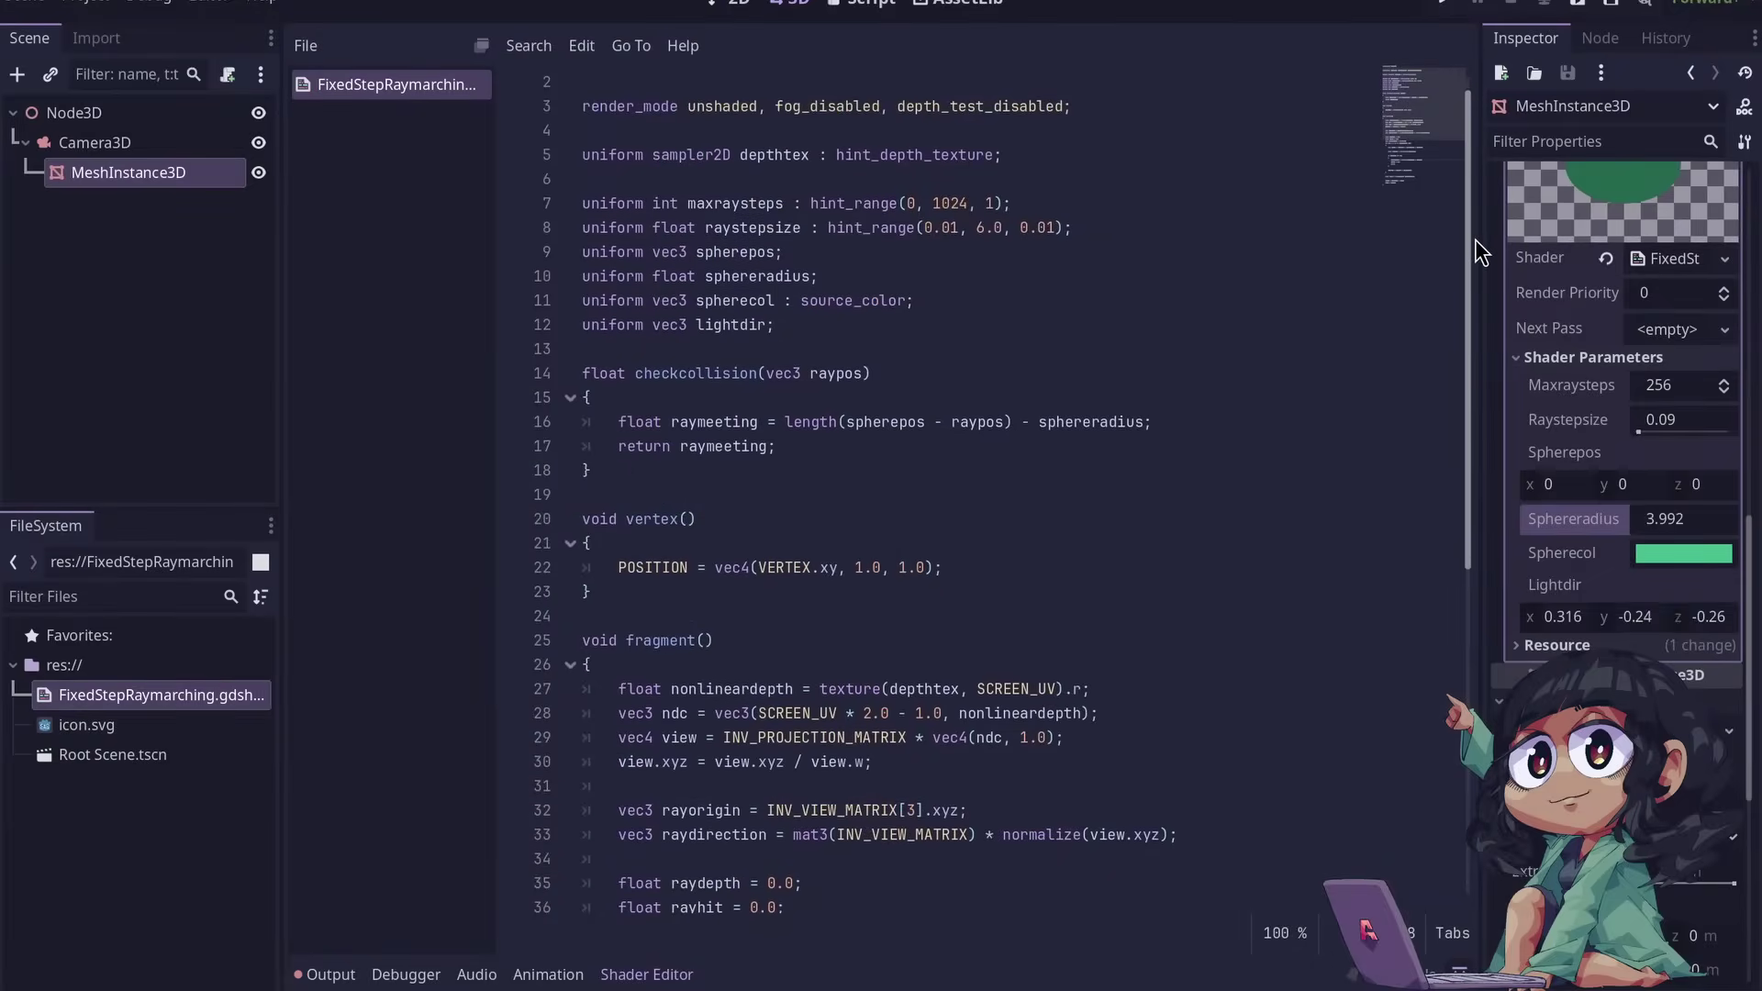
{"action": "left_click_drag", "start_coordinate": [1477, 252], "coordinate": [1492, 314]}
{"action": "left_click_drag", "start_coordinate": [1505, 473], "coordinate": [1529, 625]}
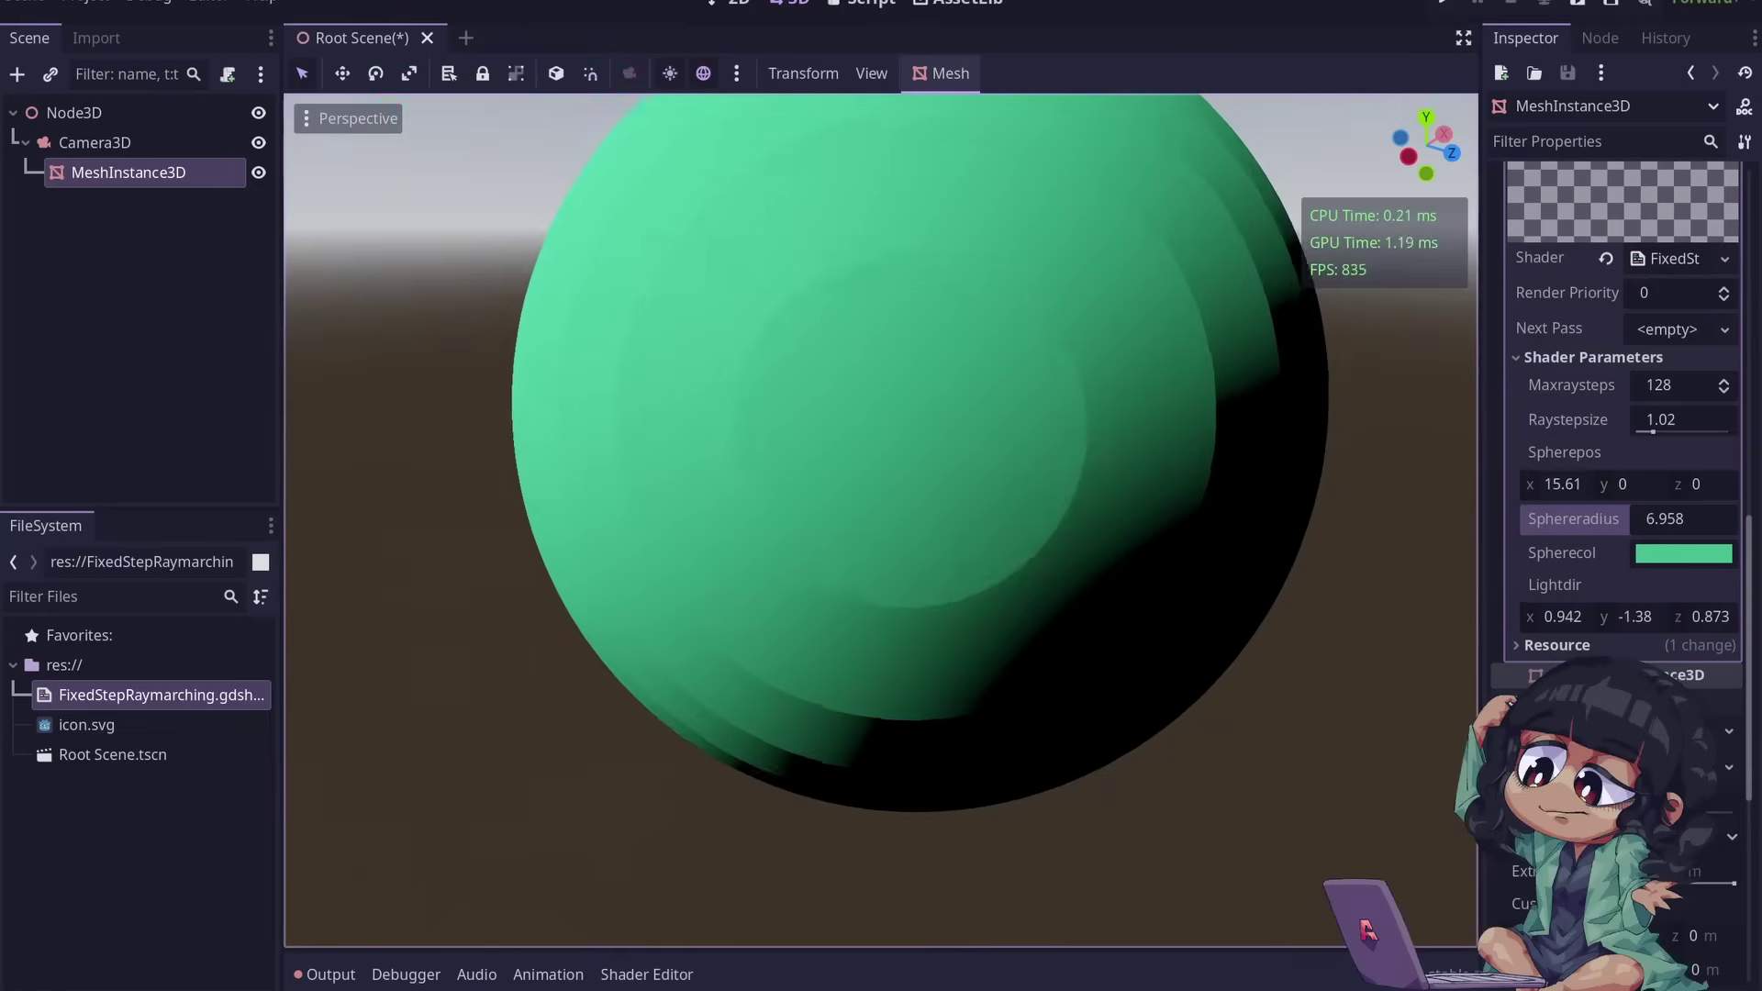
{"action": "key", "text": "w"}
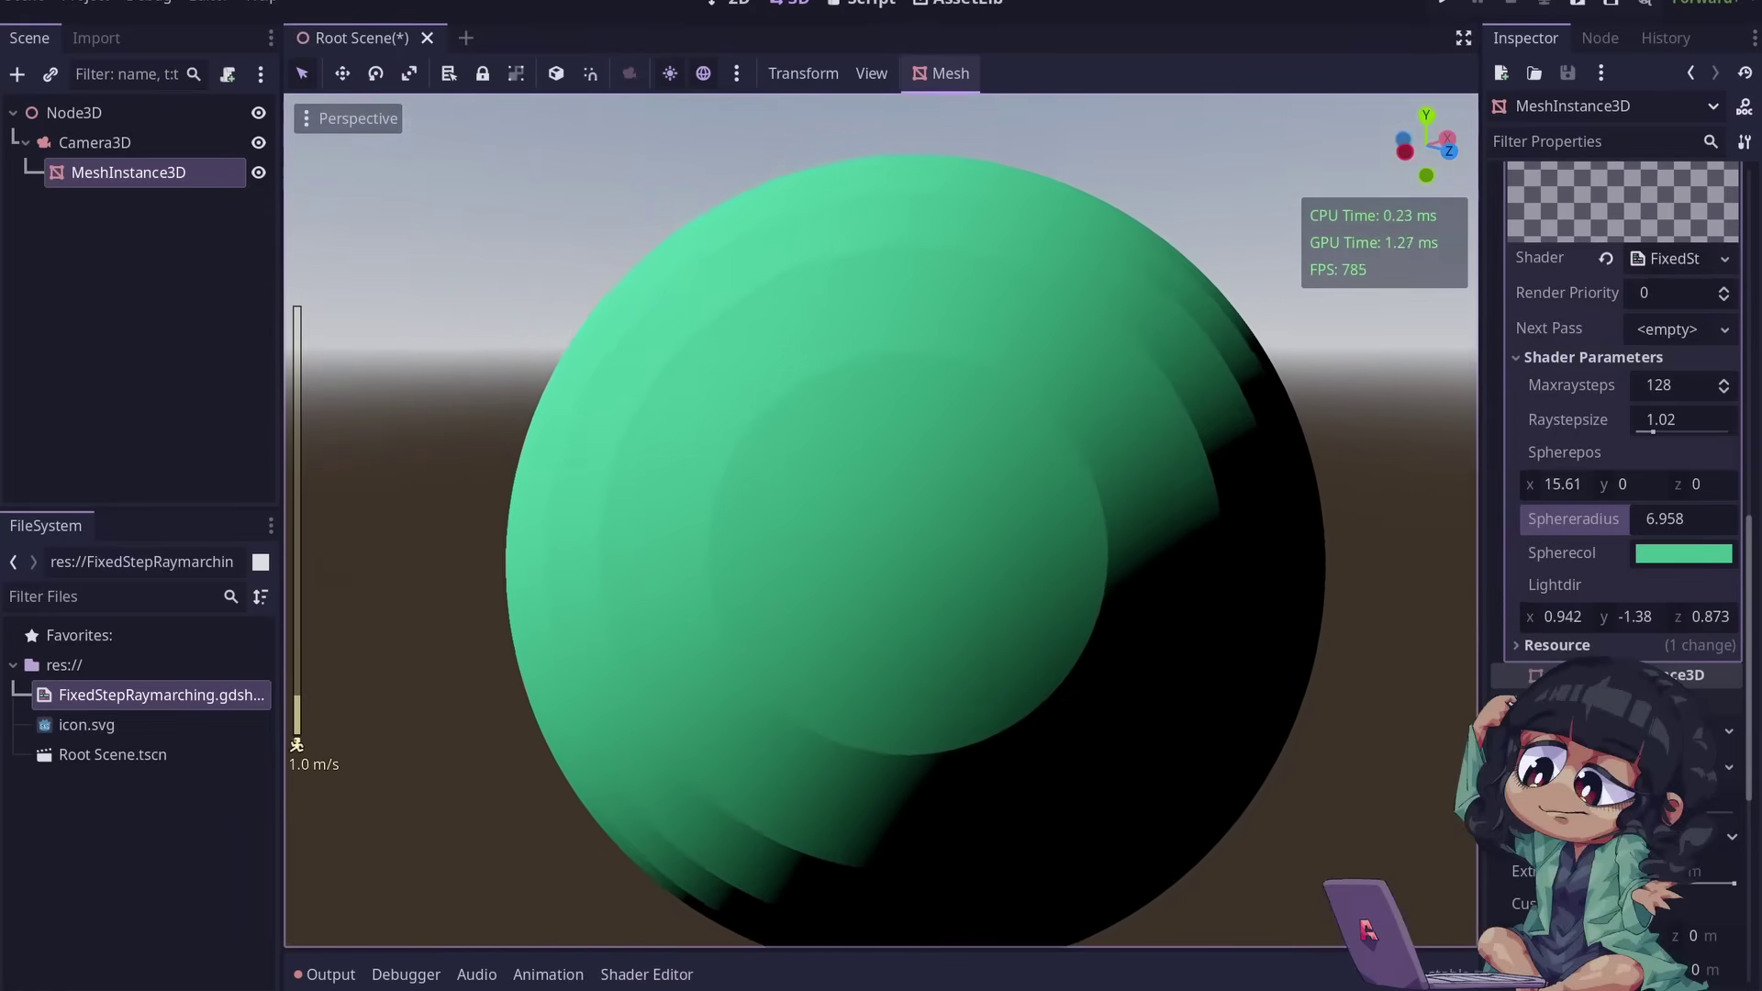
{"action": "key", "text": "s"}
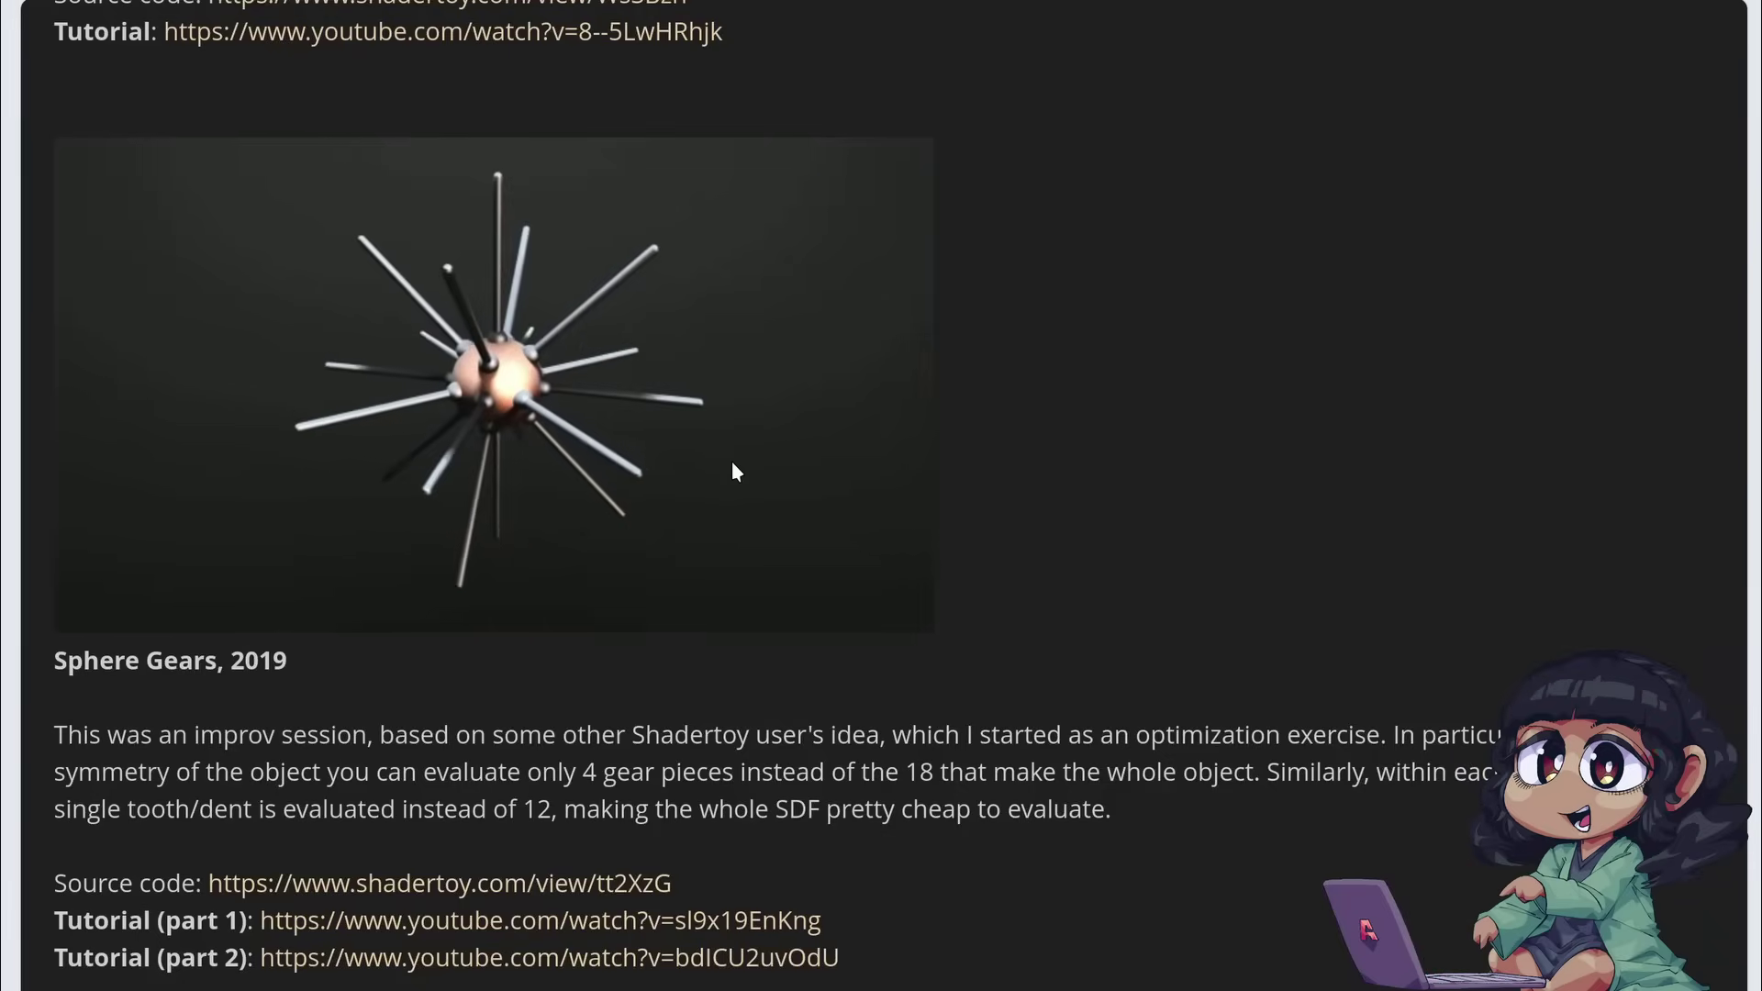
Scroll the article down to the Sphere Gears, 2019 entry with its source and tutorial links
{"action": "scroll", "coordinate": [733, 463], "scroll_direction": "down", "scroll_amount": 10}
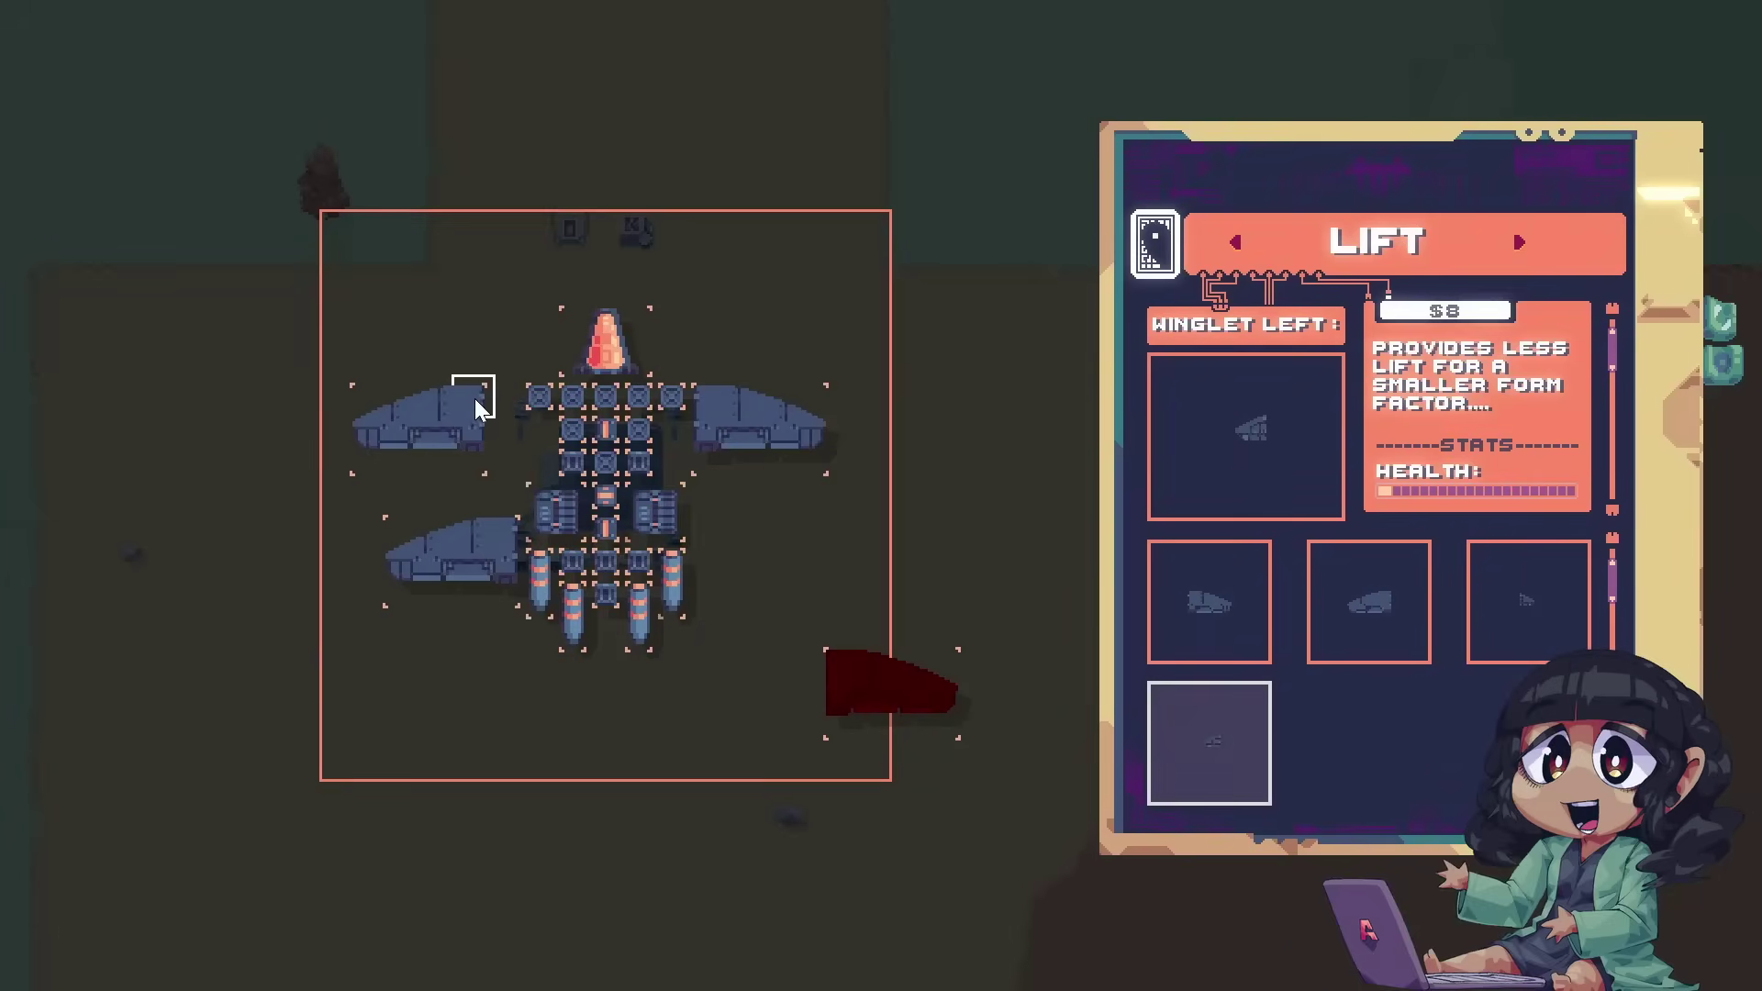
Place the left winglet, discard the lower-left wing, and move the thruster one cell lower
{"action": "left_click", "coordinate": [519, 413]}
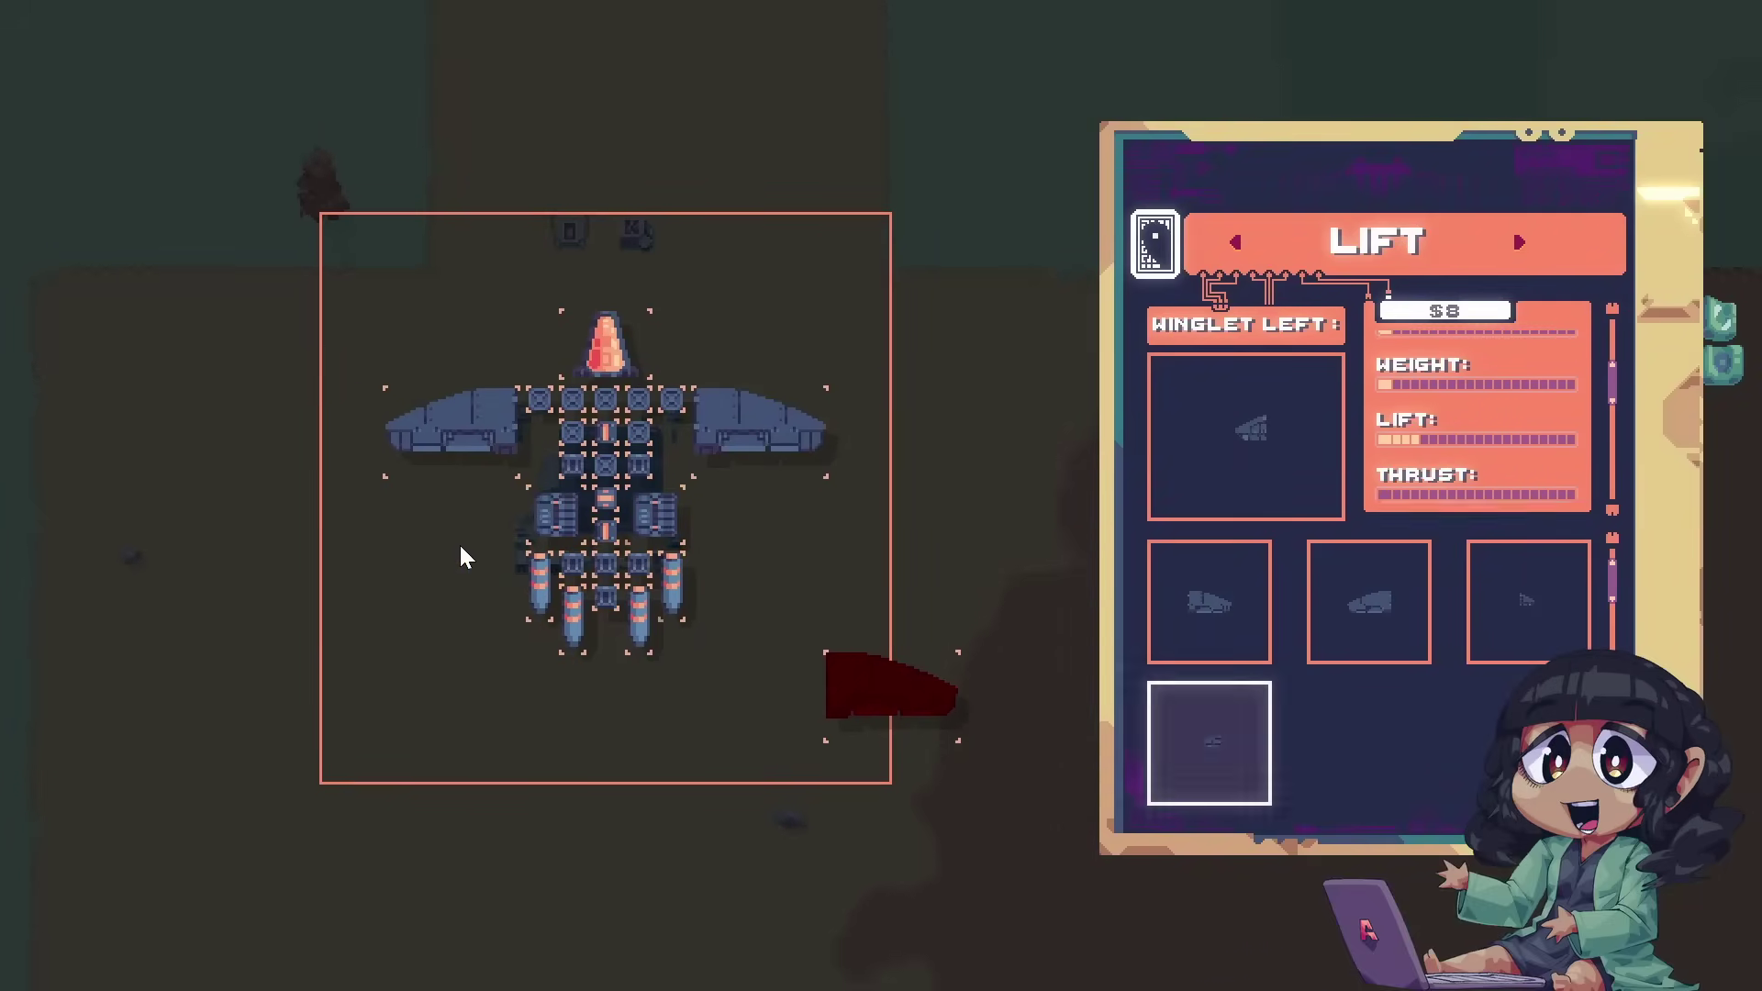
{"action": "left_click", "coordinate": [459, 542]}
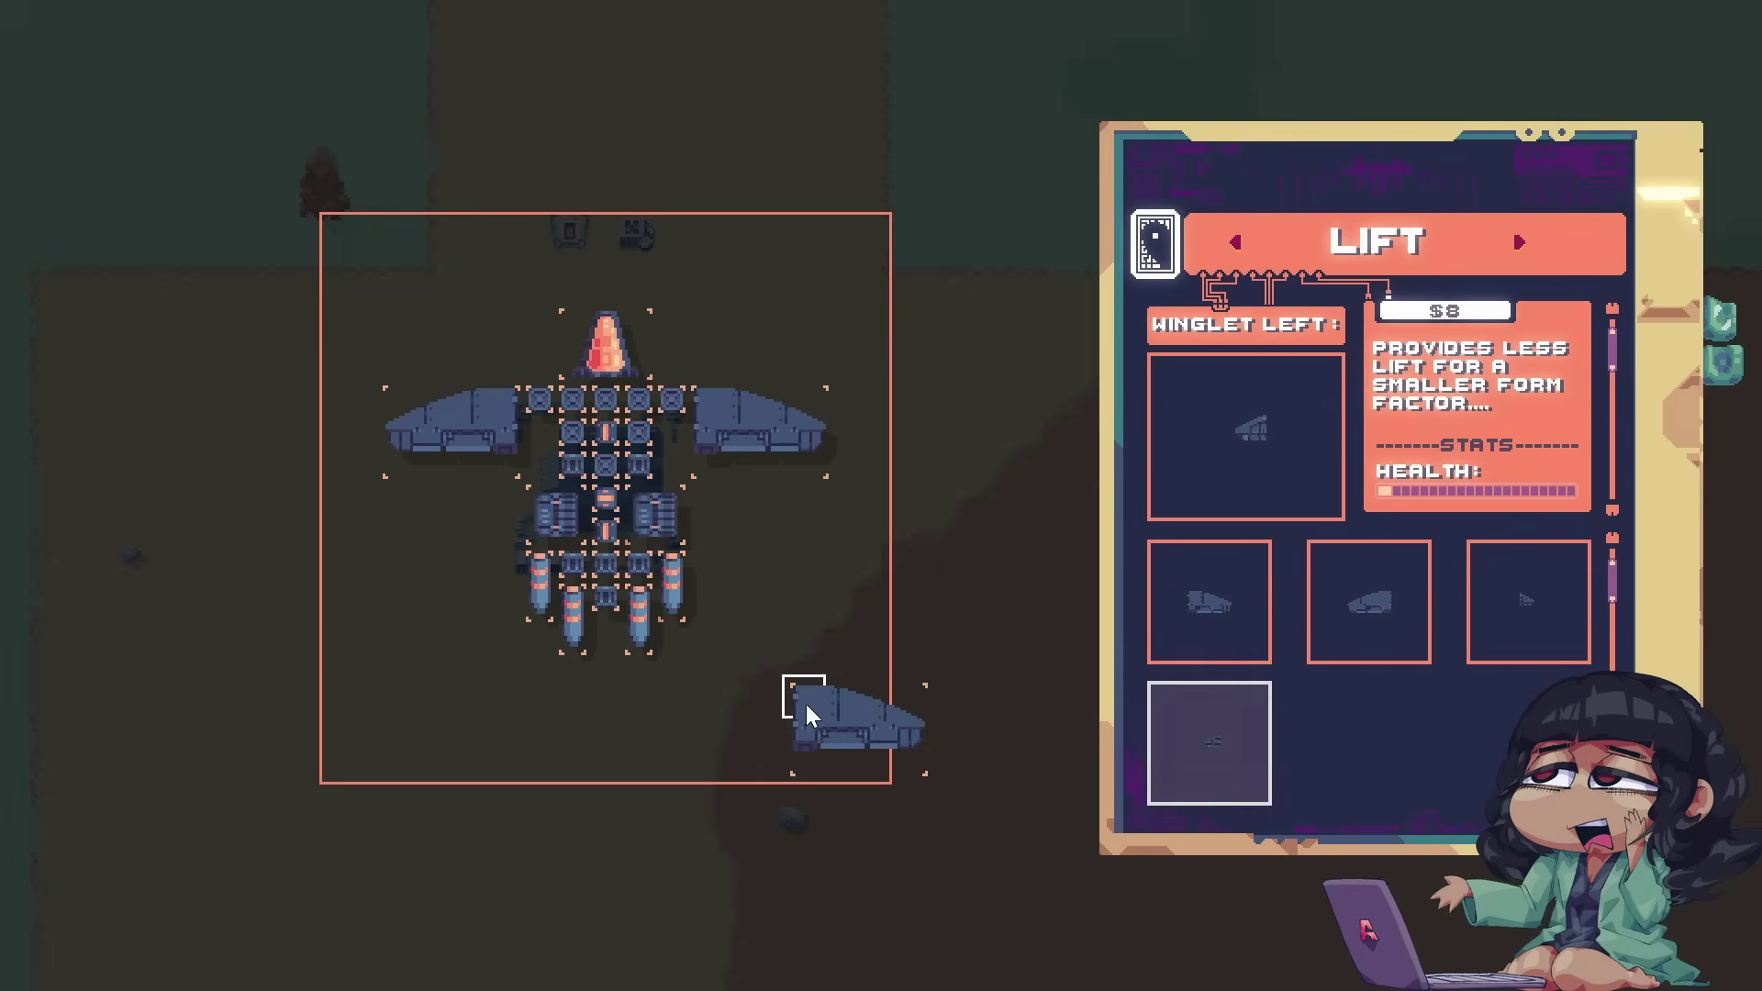
{"action": "right_click", "coordinate": [706, 694]}
{"action": "left_click", "coordinate": [686, 599]}
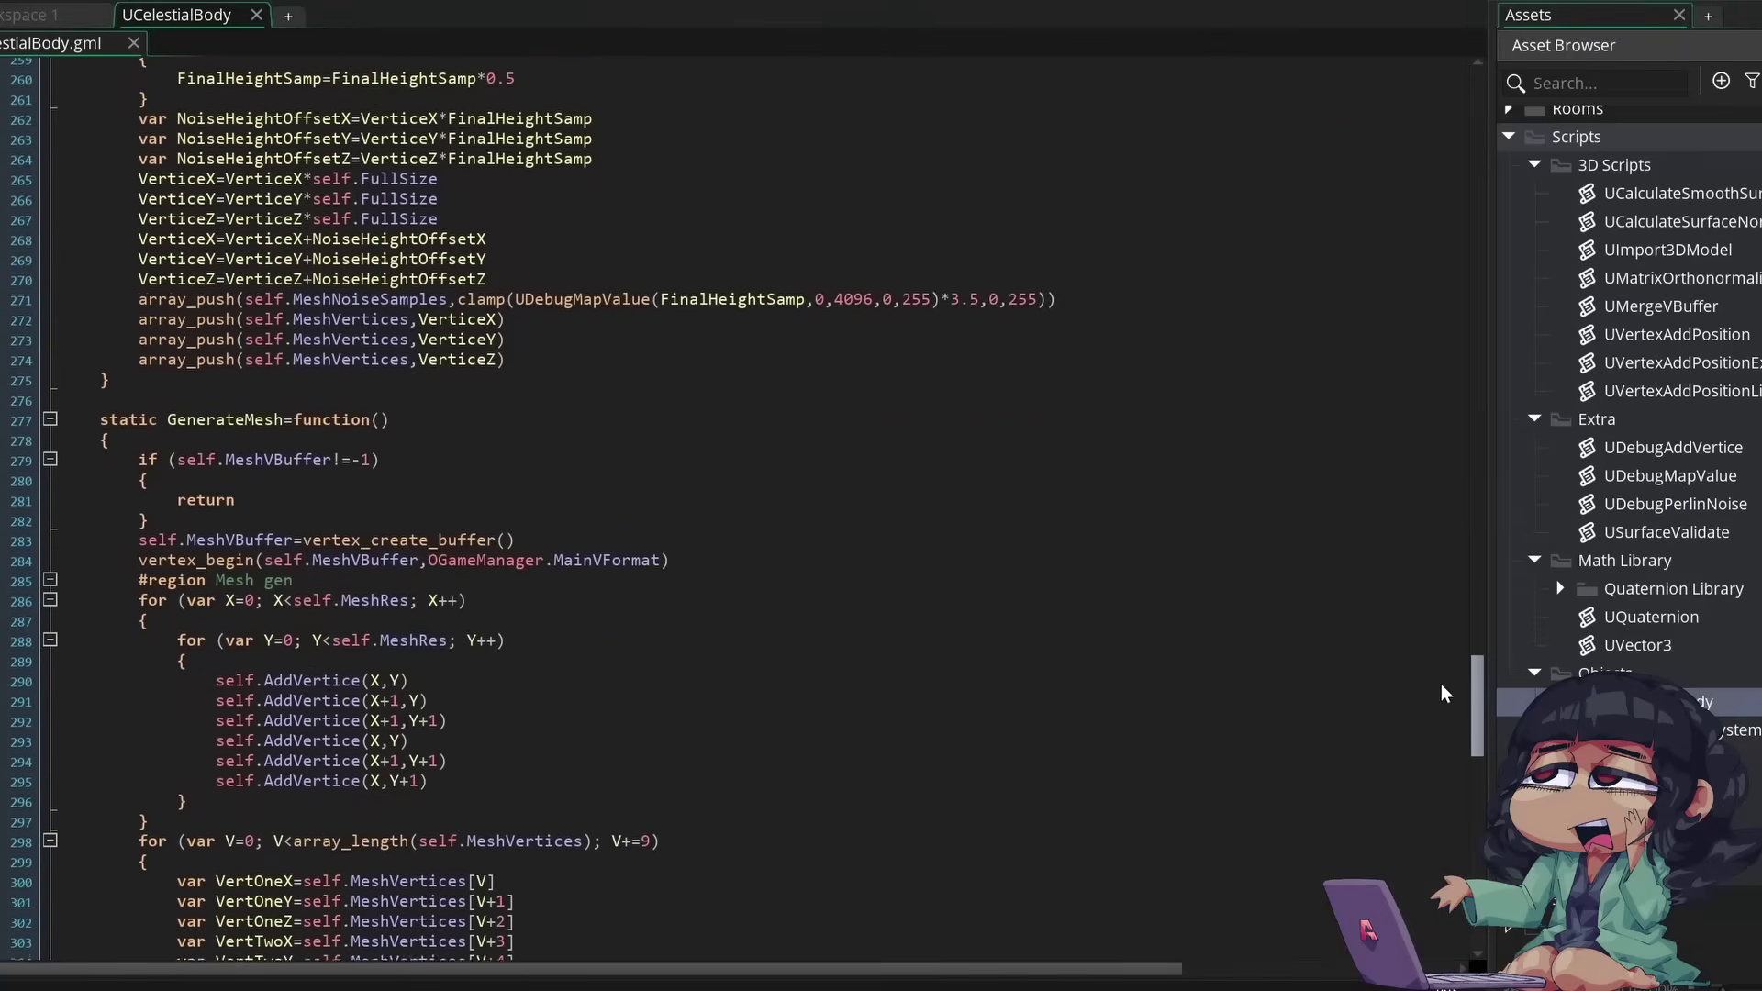
{"action": "scroll", "coordinate": [1440, 685], "scroll_direction": "down", "scroll_amount": 5}
{"action": "scroll", "coordinate": [1450, 732], "scroll_direction": "down", "scroll_amount": 11}
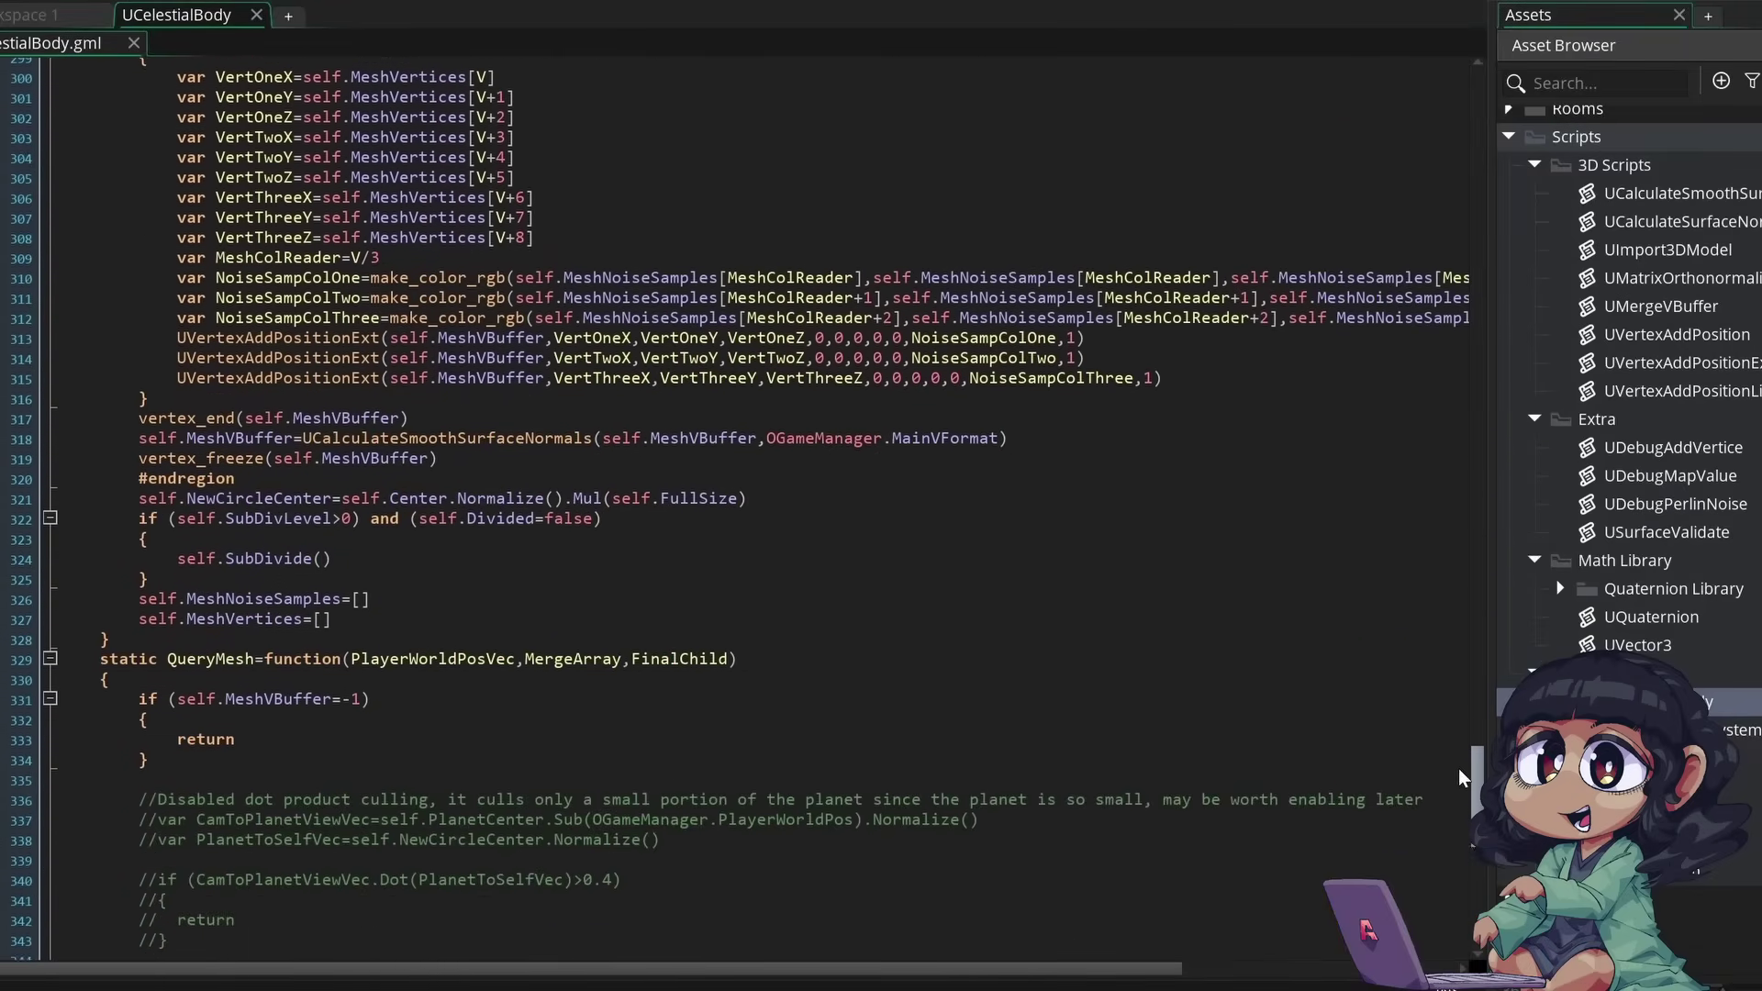
{"action": "left_click_drag", "start_coordinate": [1466, 815], "coordinate": [1474, 872]}
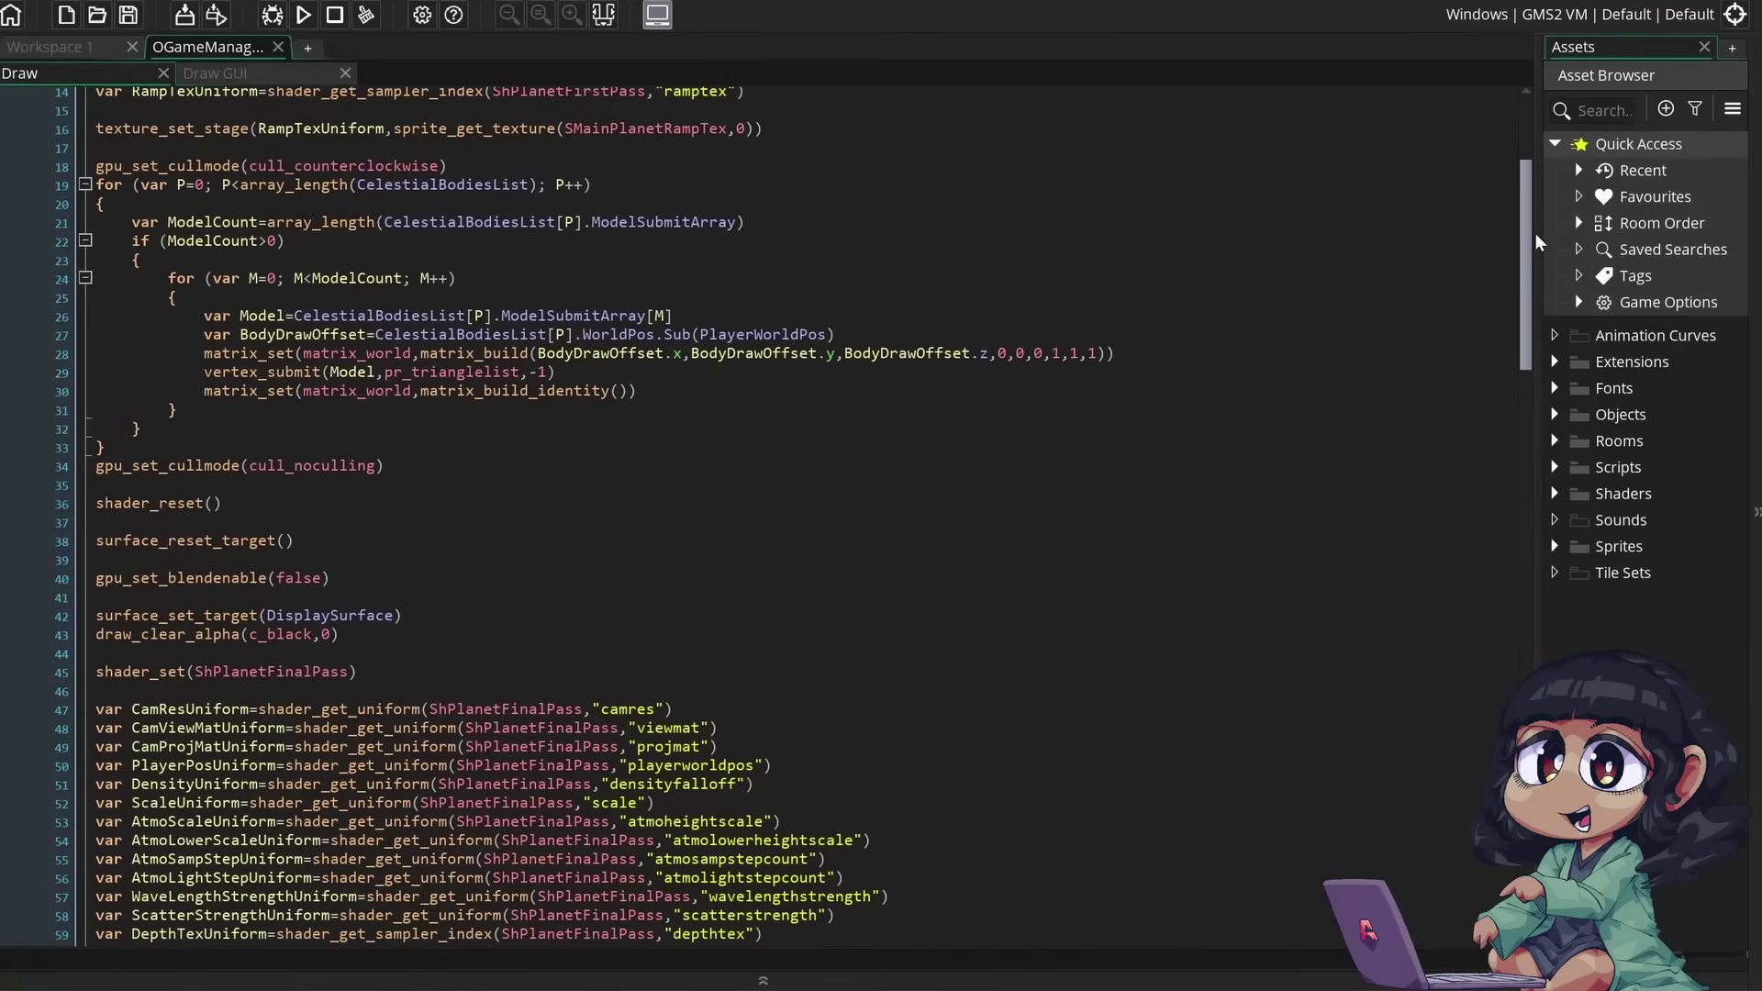
Scroll down through the GameMaker script in the code editor
{"action": "left_click_drag", "start_coordinate": [1534, 233], "coordinate": [1519, 831]}
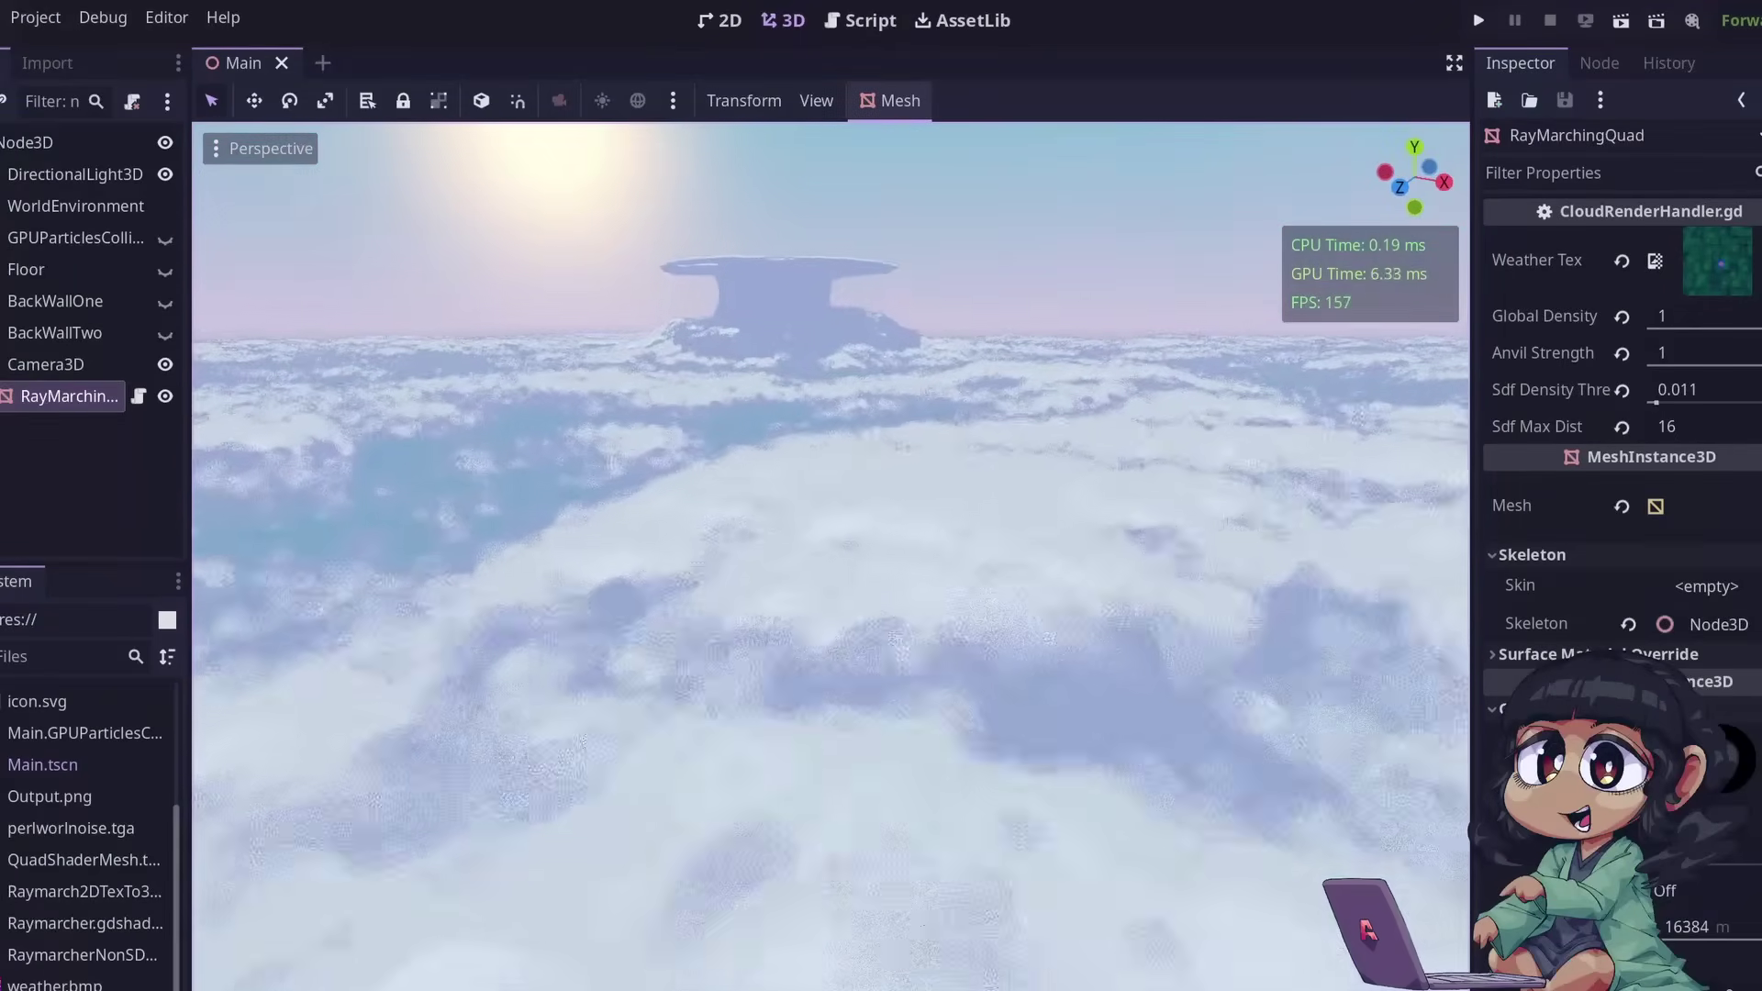
Freelook down into the anvil cloud mass and back out, then cycle the weather-texture preview channel
{"action": "scroll", "coordinate": [831, 555], "scroll_direction": "up", "scroll_amount": 3}
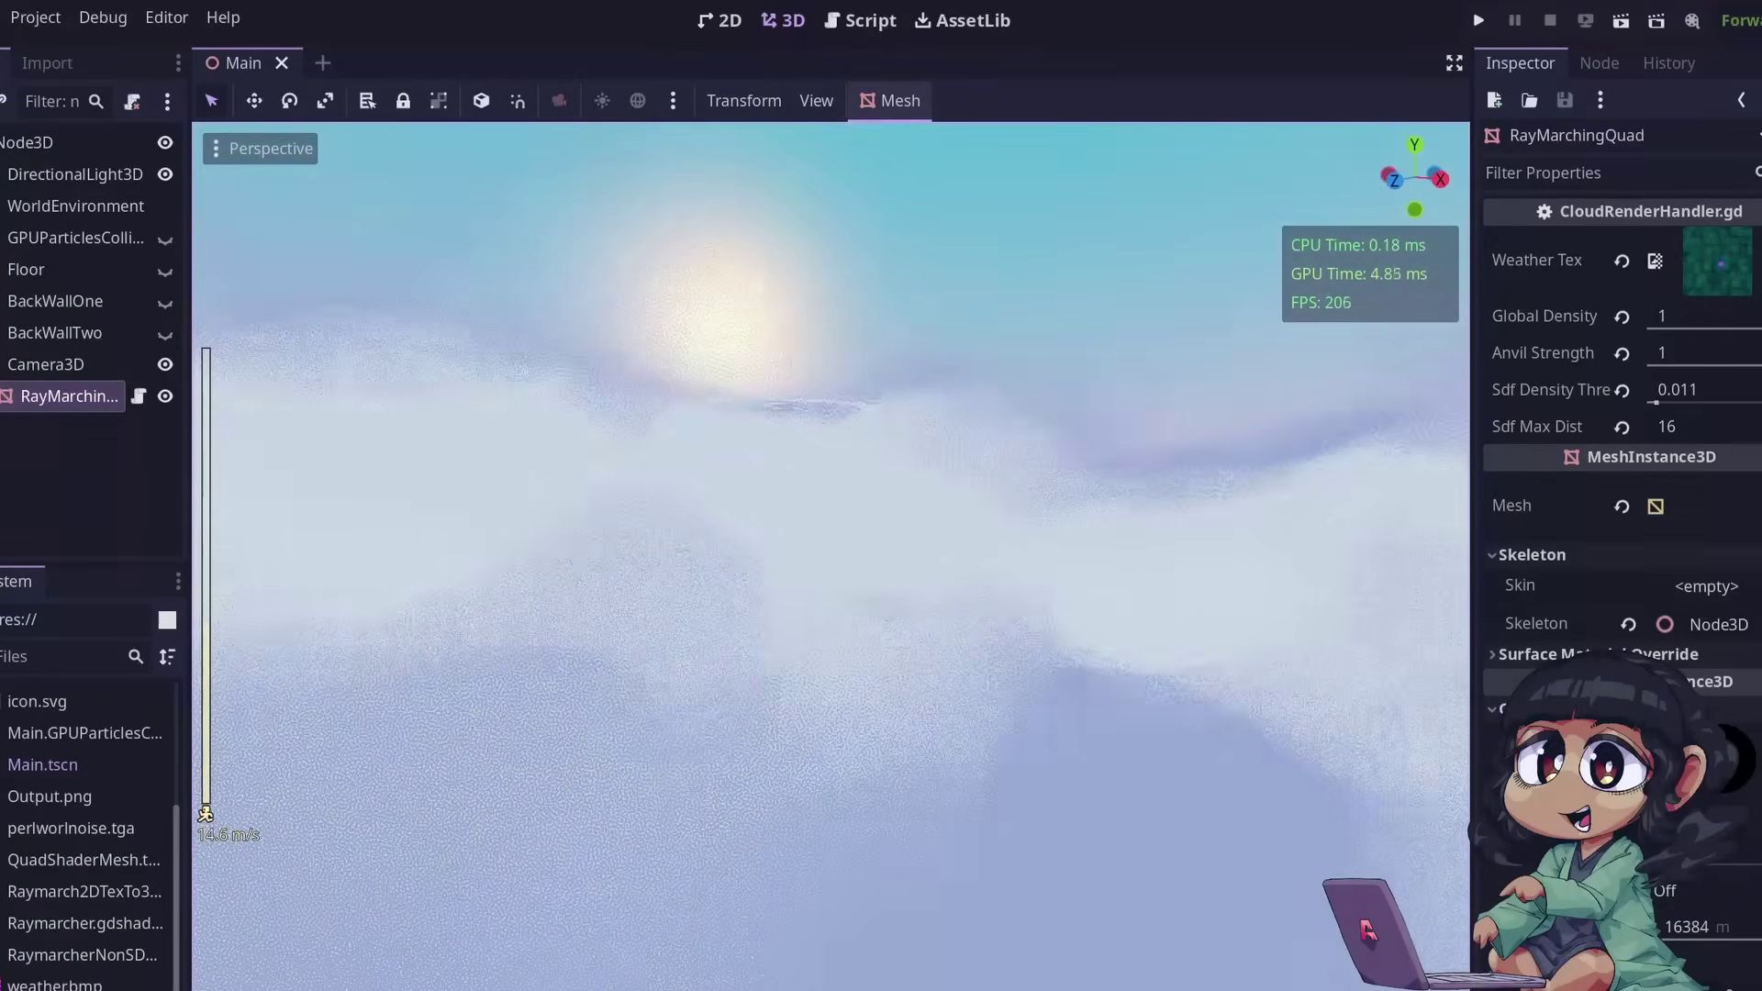
{"action": "right_click_drag", "start_coordinate": [830, 555], "coordinate": [803, 509]}
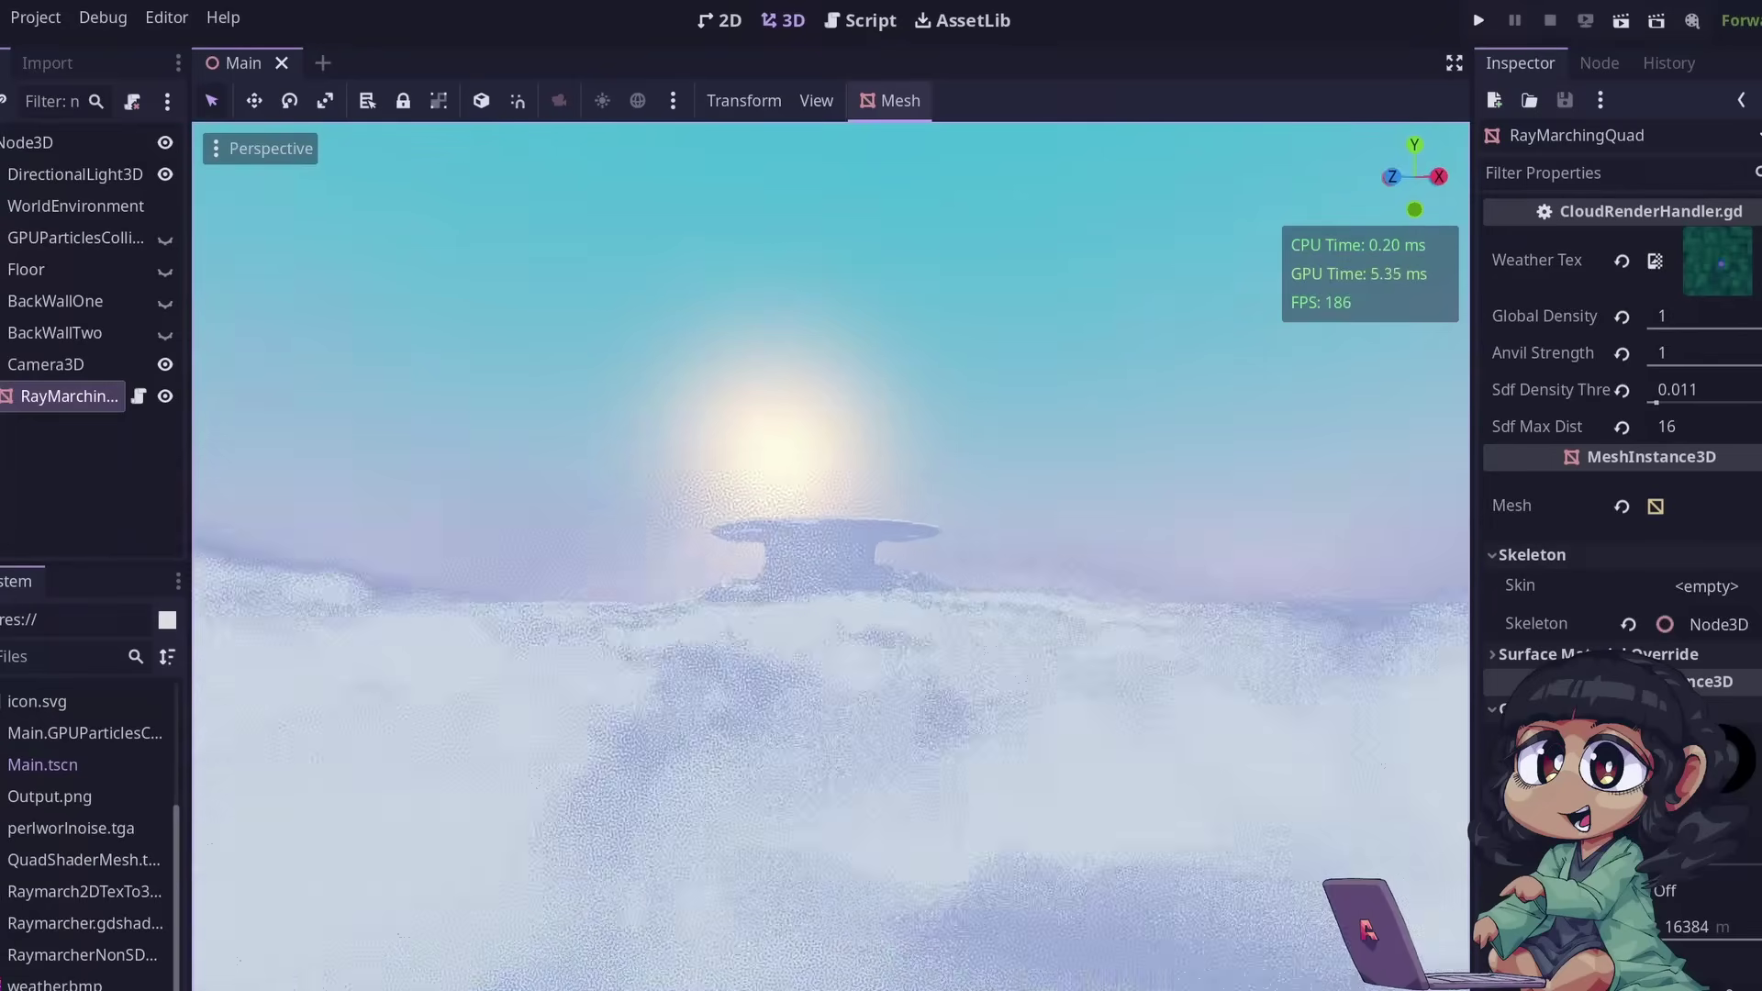
{"action": "key", "text": "w"}
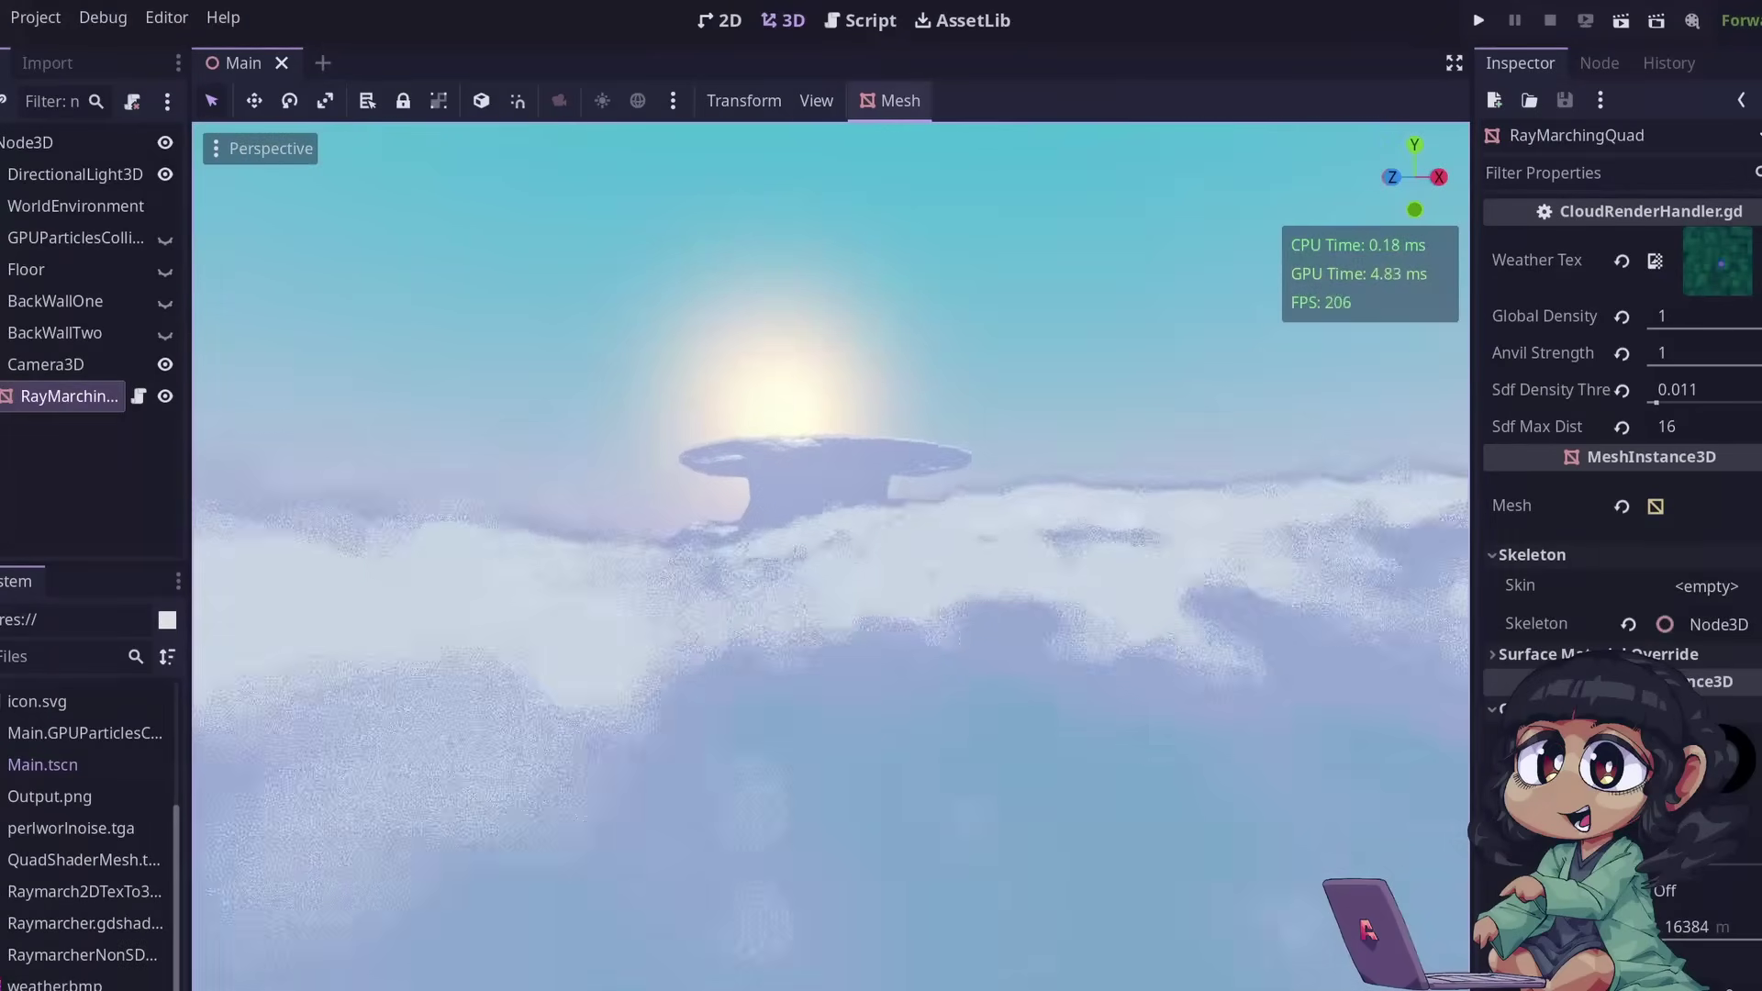
{"action": "key", "text": "w"}
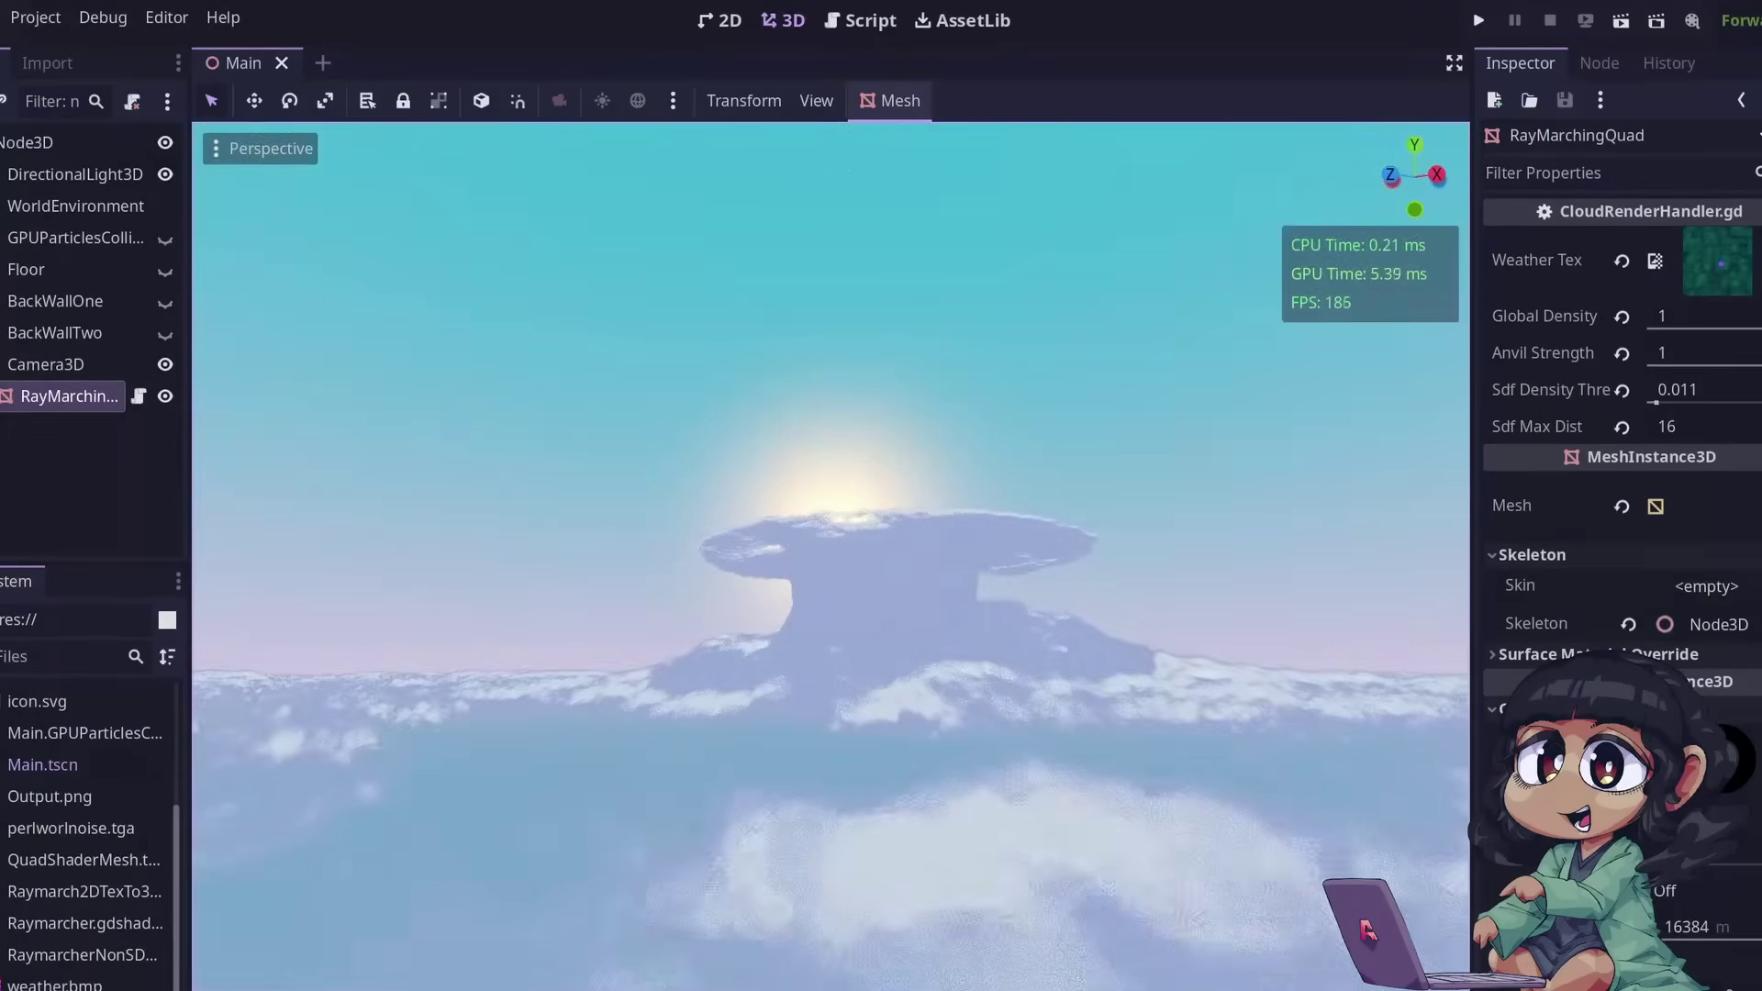
{"action": "key", "text": "w"}
{"action": "right_click_drag", "start_coordinate": [803, 509], "coordinate": [725, 569]}
{"action": "key", "text": "s"}
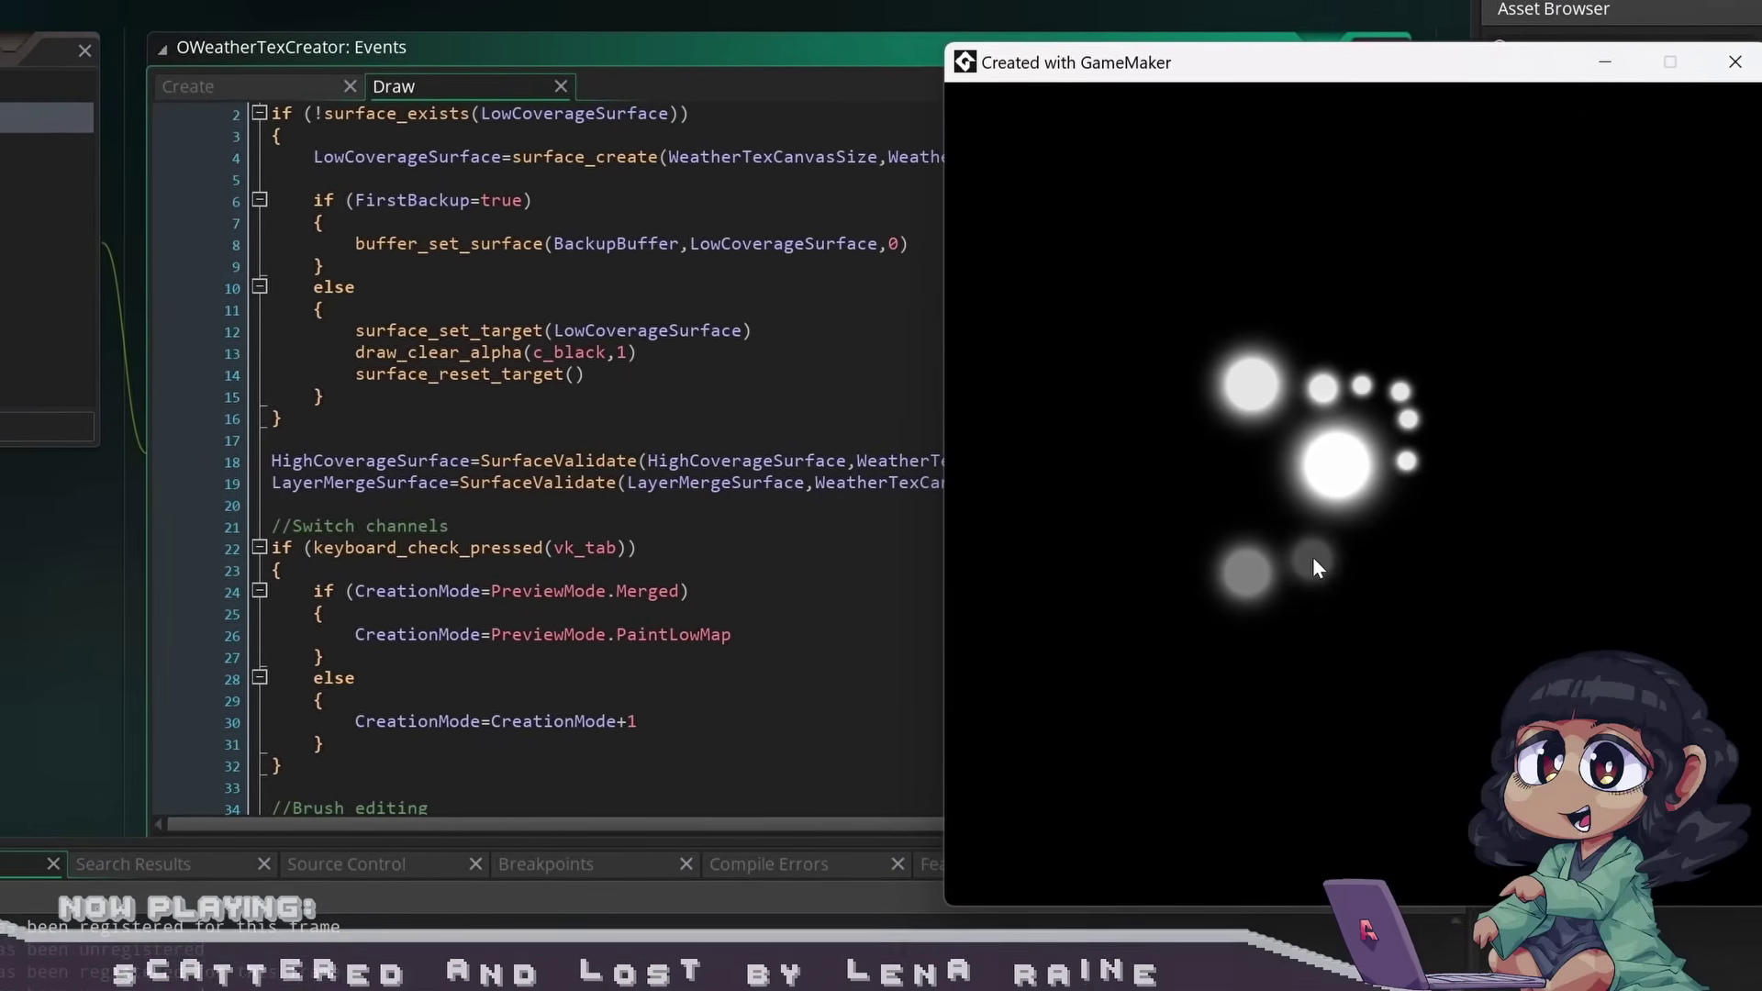
{"action": "key", "text": "Tab"}
{"action": "key", "text": "Tab"}
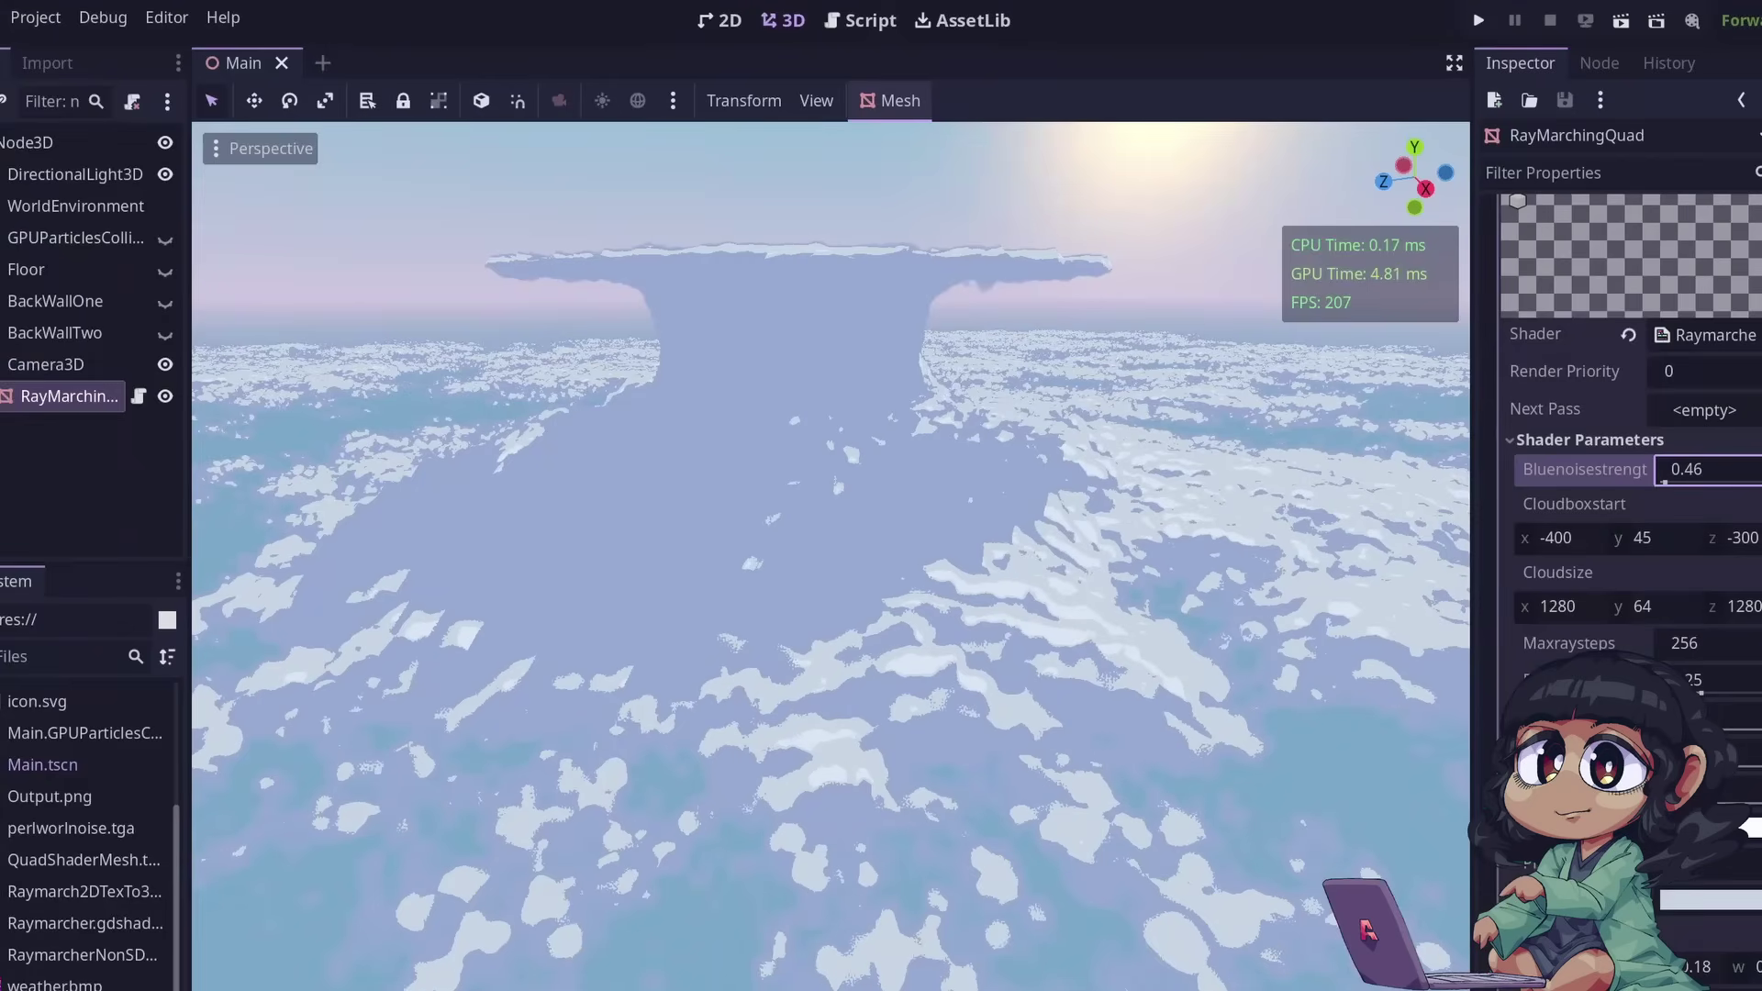
Turn Pixelartenabled off, raise Bluenoisestrength, and shrink Raystepsize for smoother clouds
{"action": "scroll", "coordinate": [1755, 521], "scroll_direction": "down", "scroll_amount": 5}
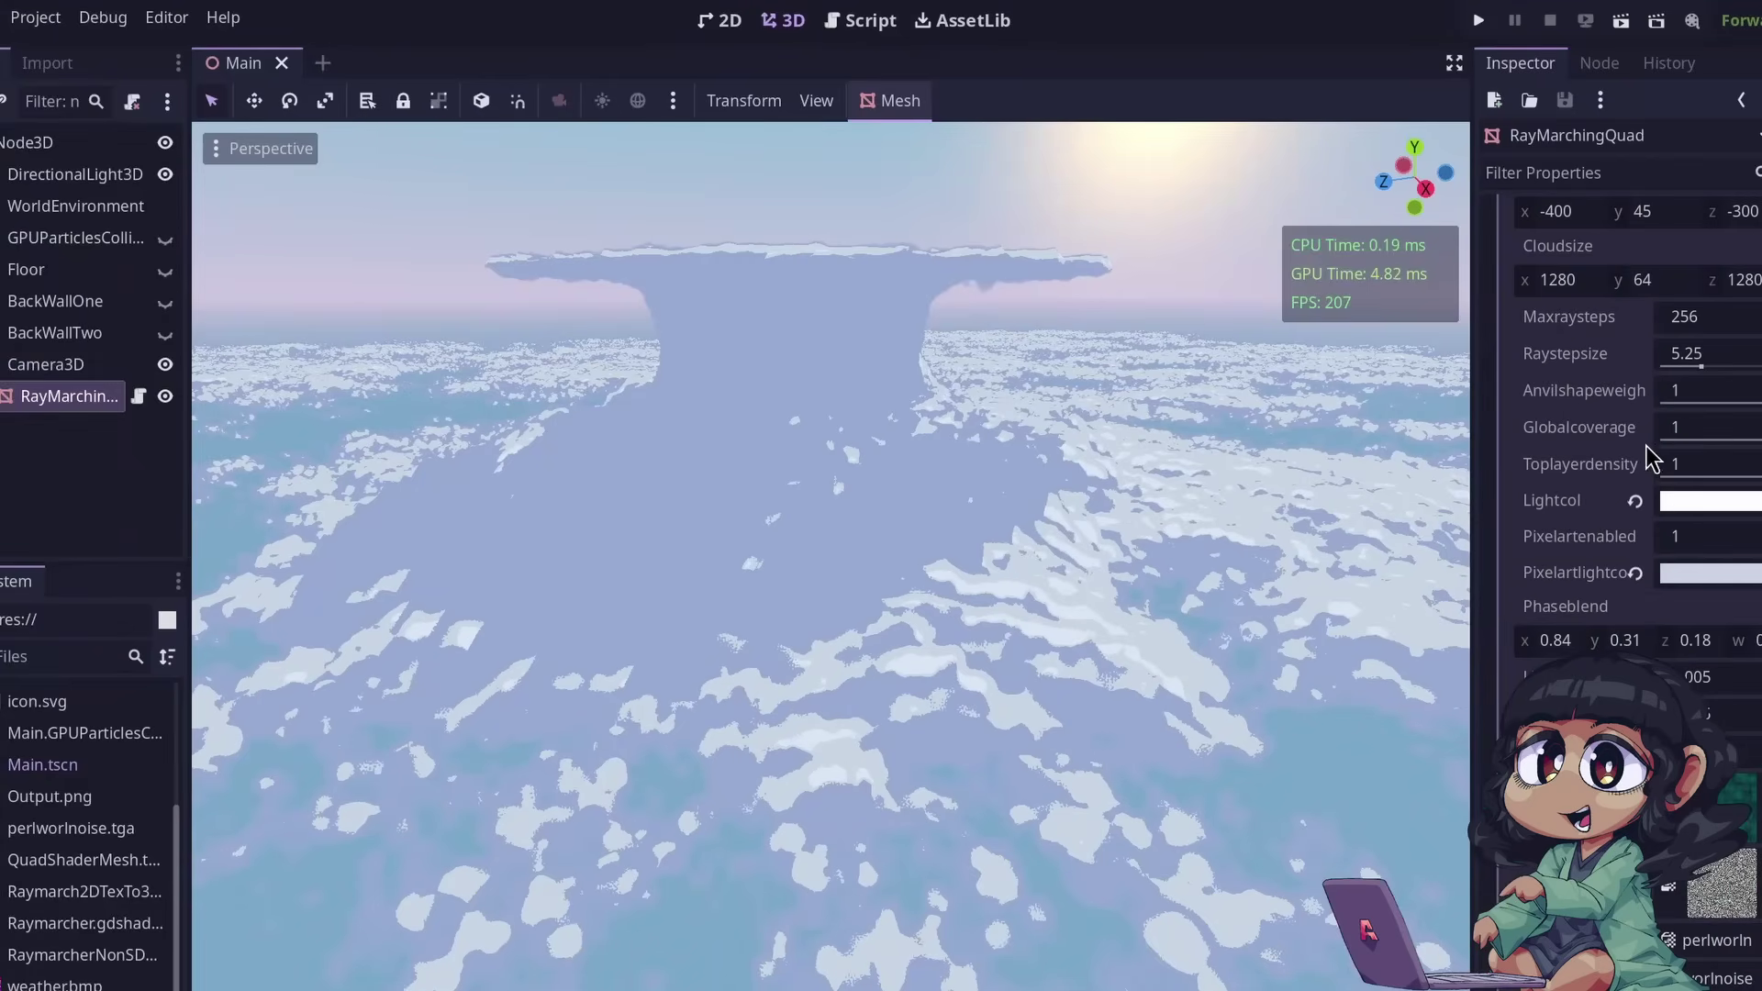
{"action": "left_click_drag", "start_coordinate": [1677, 539], "coordinate": [1652, 540]}
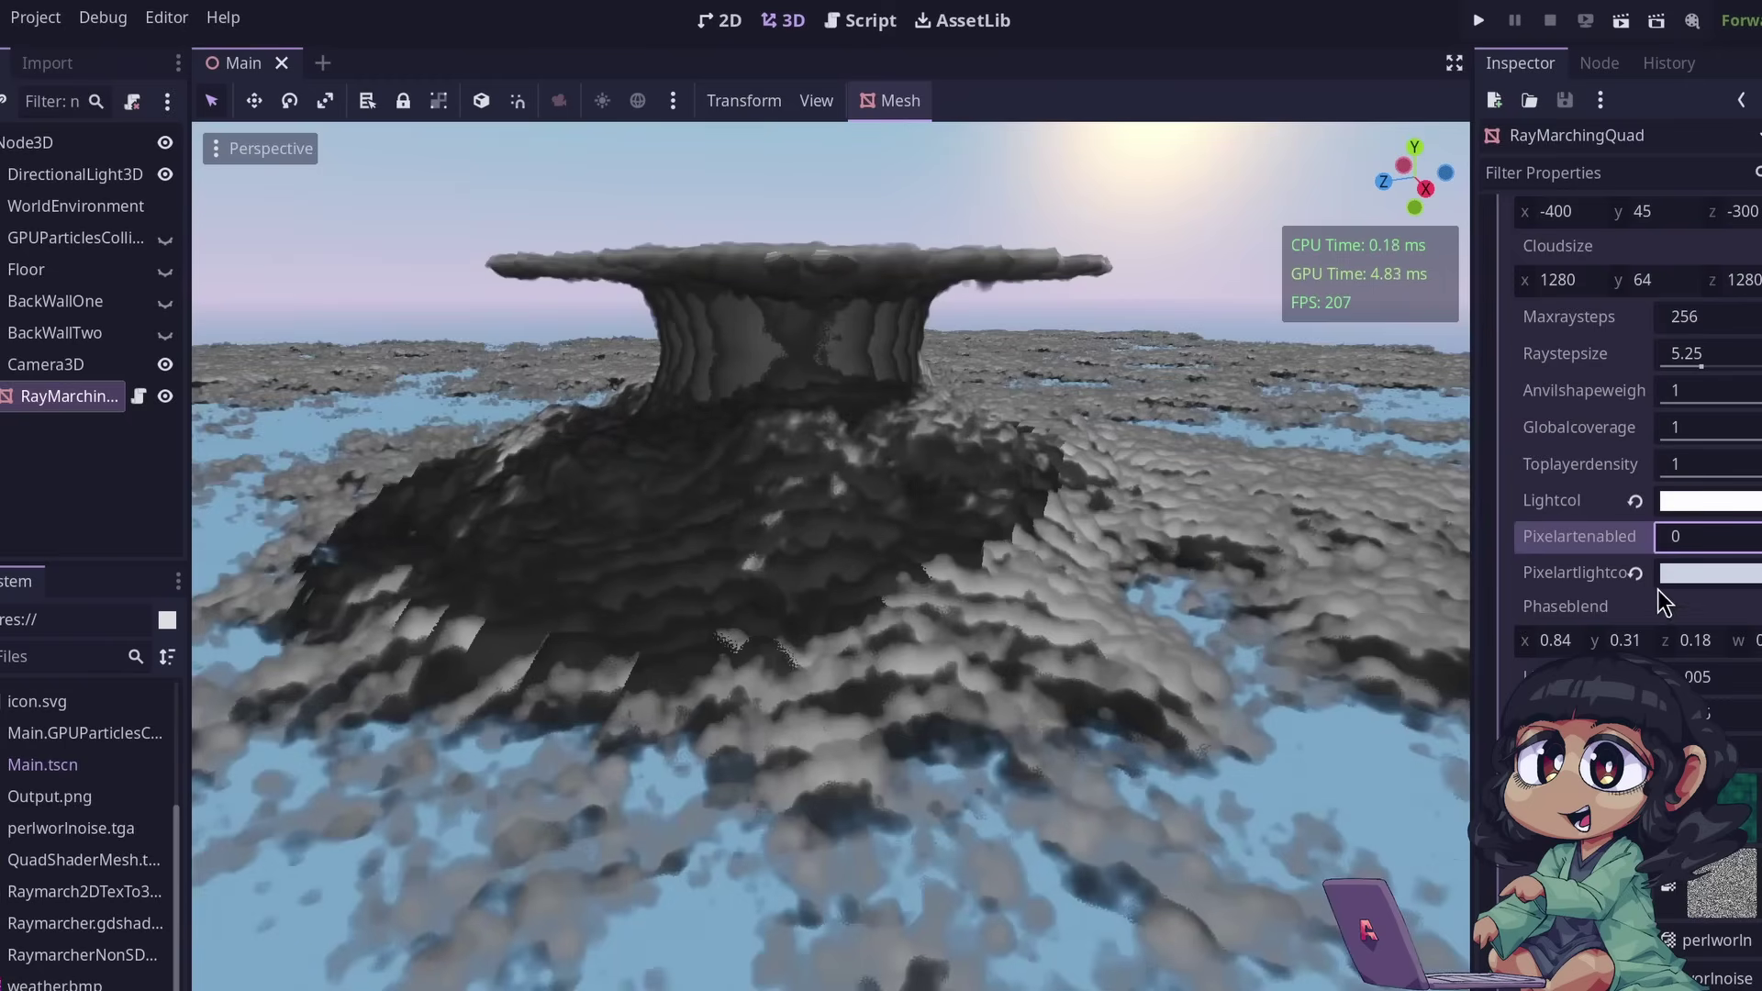
{"action": "scroll", "coordinate": [1725, 449], "scroll_direction": "up", "scroll_amount": 2}
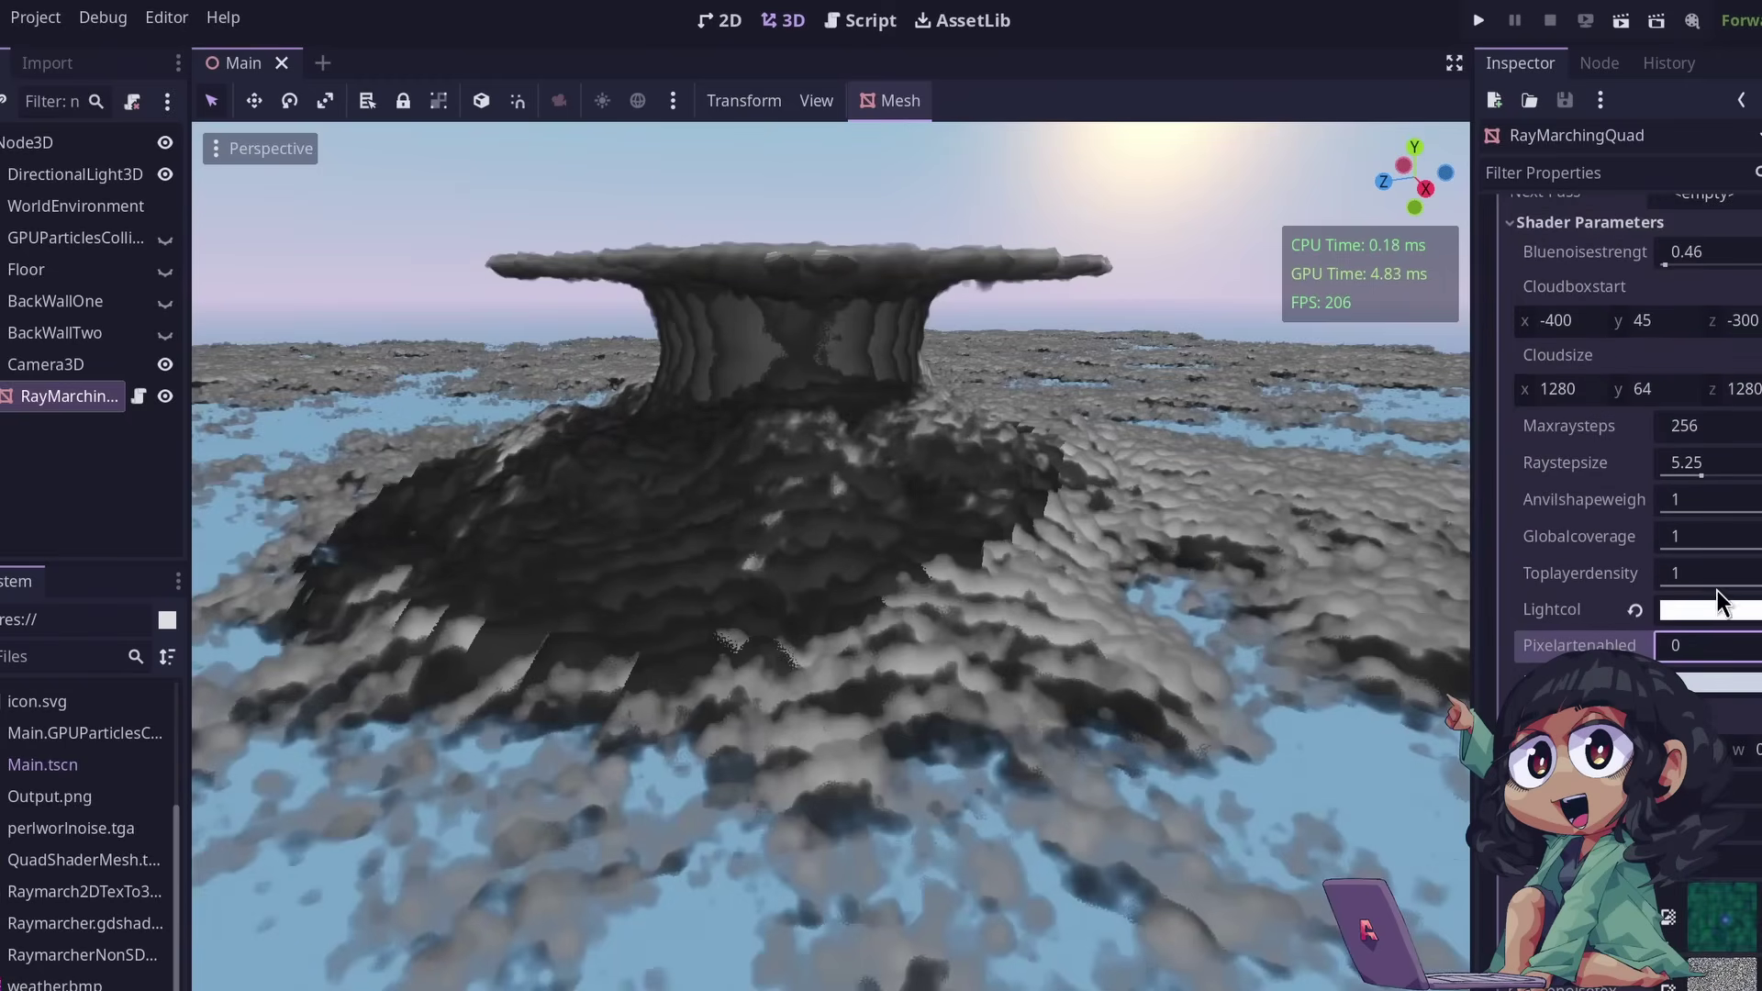
{"action": "mouse_move", "coordinate": [1693, 264]}
{"action": "left_mouse_down"}
{"action": "mouse_move", "coordinate": [1743, 263]}
{"action": "mouse_move", "coordinate": [1670, 263]}
{"action": "mouse_move", "coordinate": [1688, 264]}
{"action": "left_mouse_up"}
{"action": "left_click_drag", "start_coordinate": [1699, 469], "coordinate": [1606, 470]}
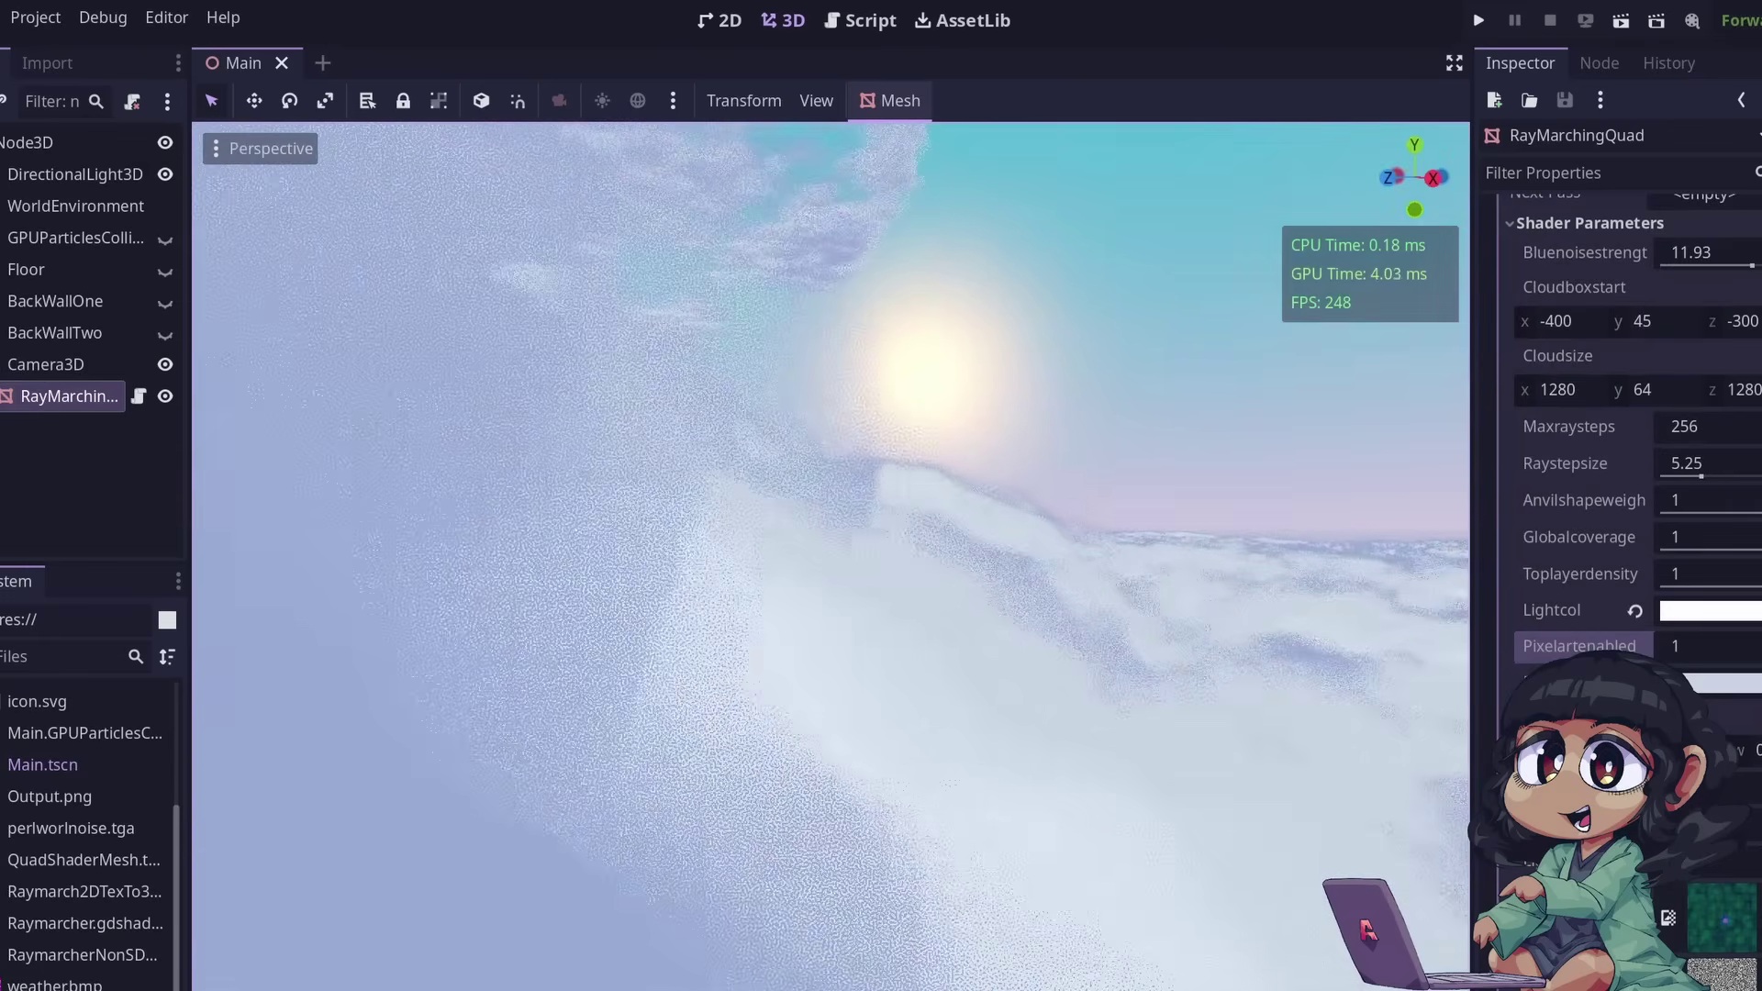
Fly the camera toward the horizon and deep into the sunlit cloud mass to compare the look
{"action": "scroll", "coordinate": [831, 569], "scroll_direction": "up", "scroll_amount": 2}
{"action": "right_click_drag", "start_coordinate": [830, 551], "coordinate": [904, 624]}
{"action": "scroll", "coordinate": [881, 624], "scroll_direction": "down", "scroll_amount": 8}
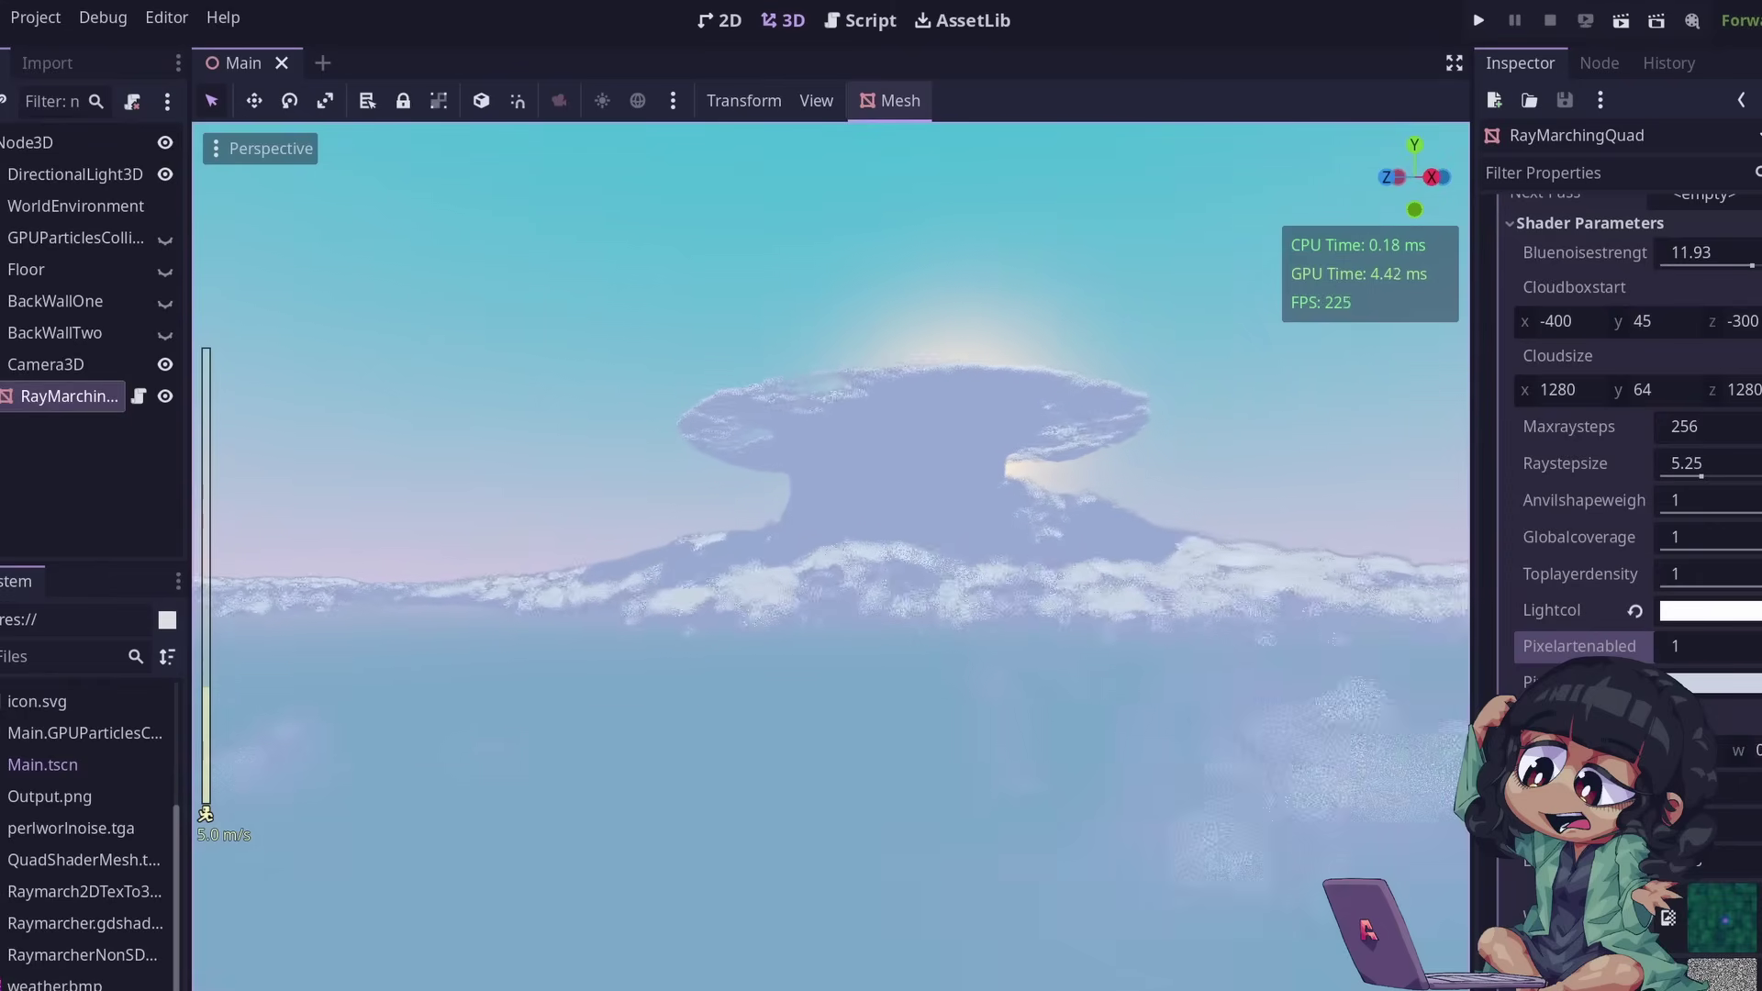
{"action": "right_click_drag", "start_coordinate": [903, 624], "coordinate": [876, 601]}
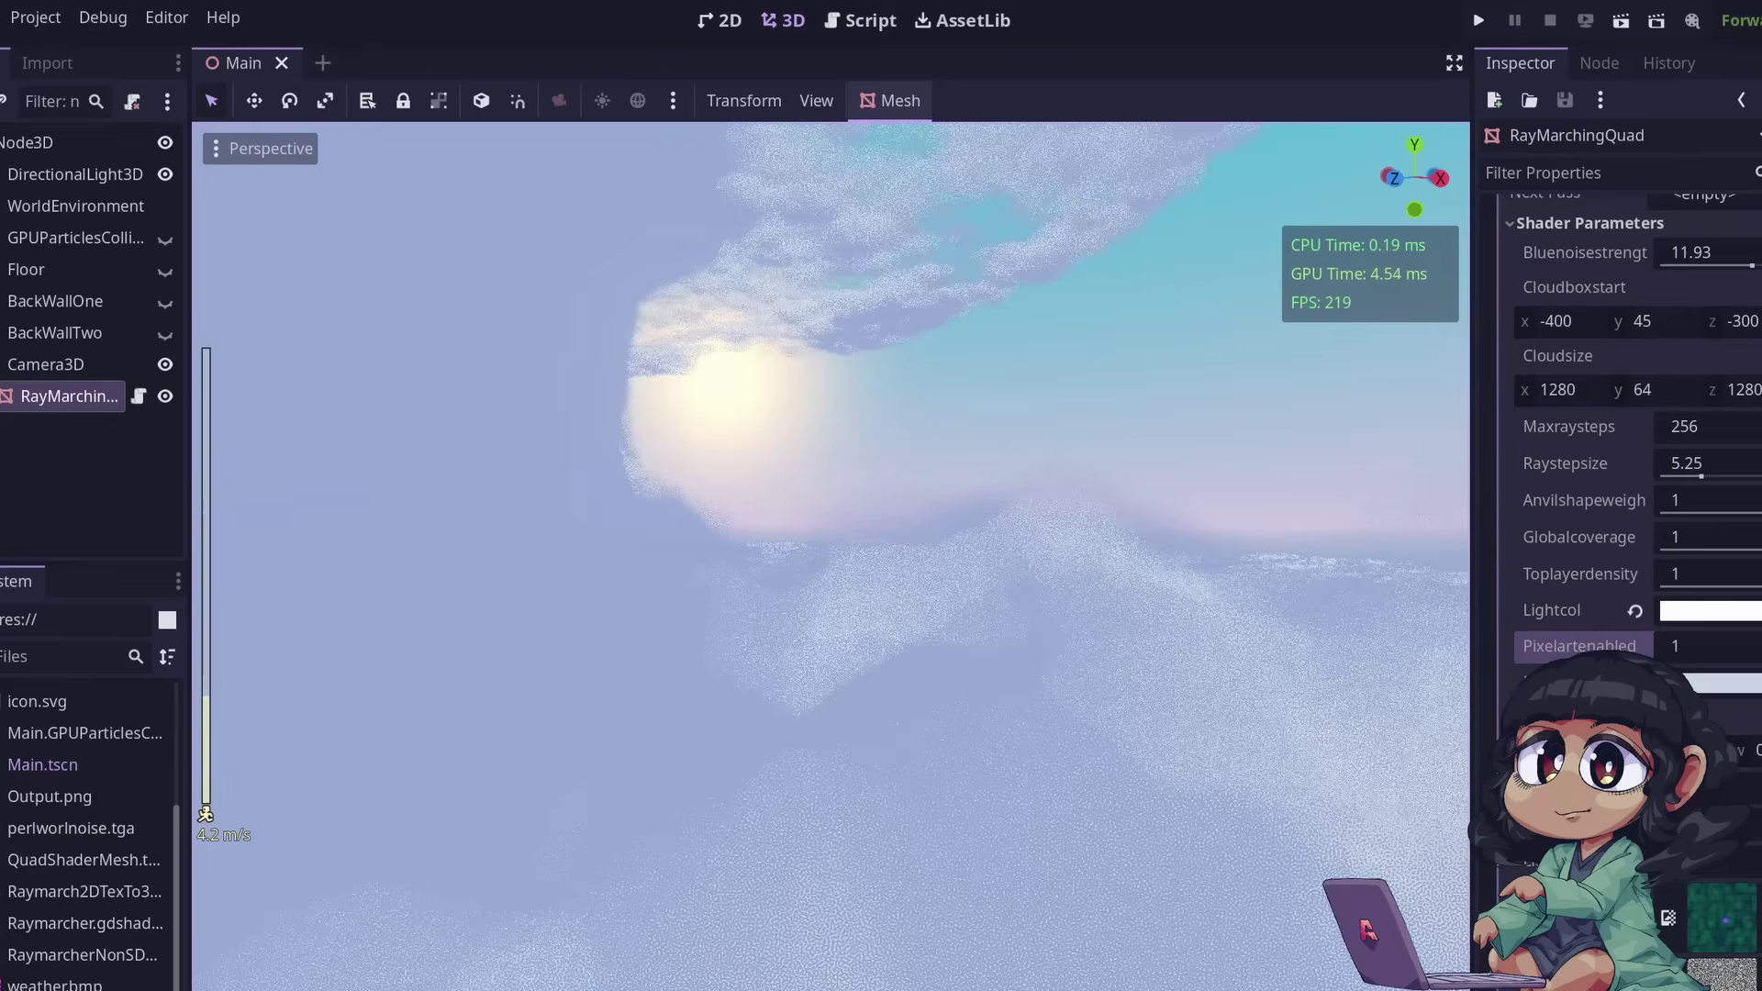
{"action": "right_click_drag", "start_coordinate": [831, 555], "coordinate": [872, 602]}
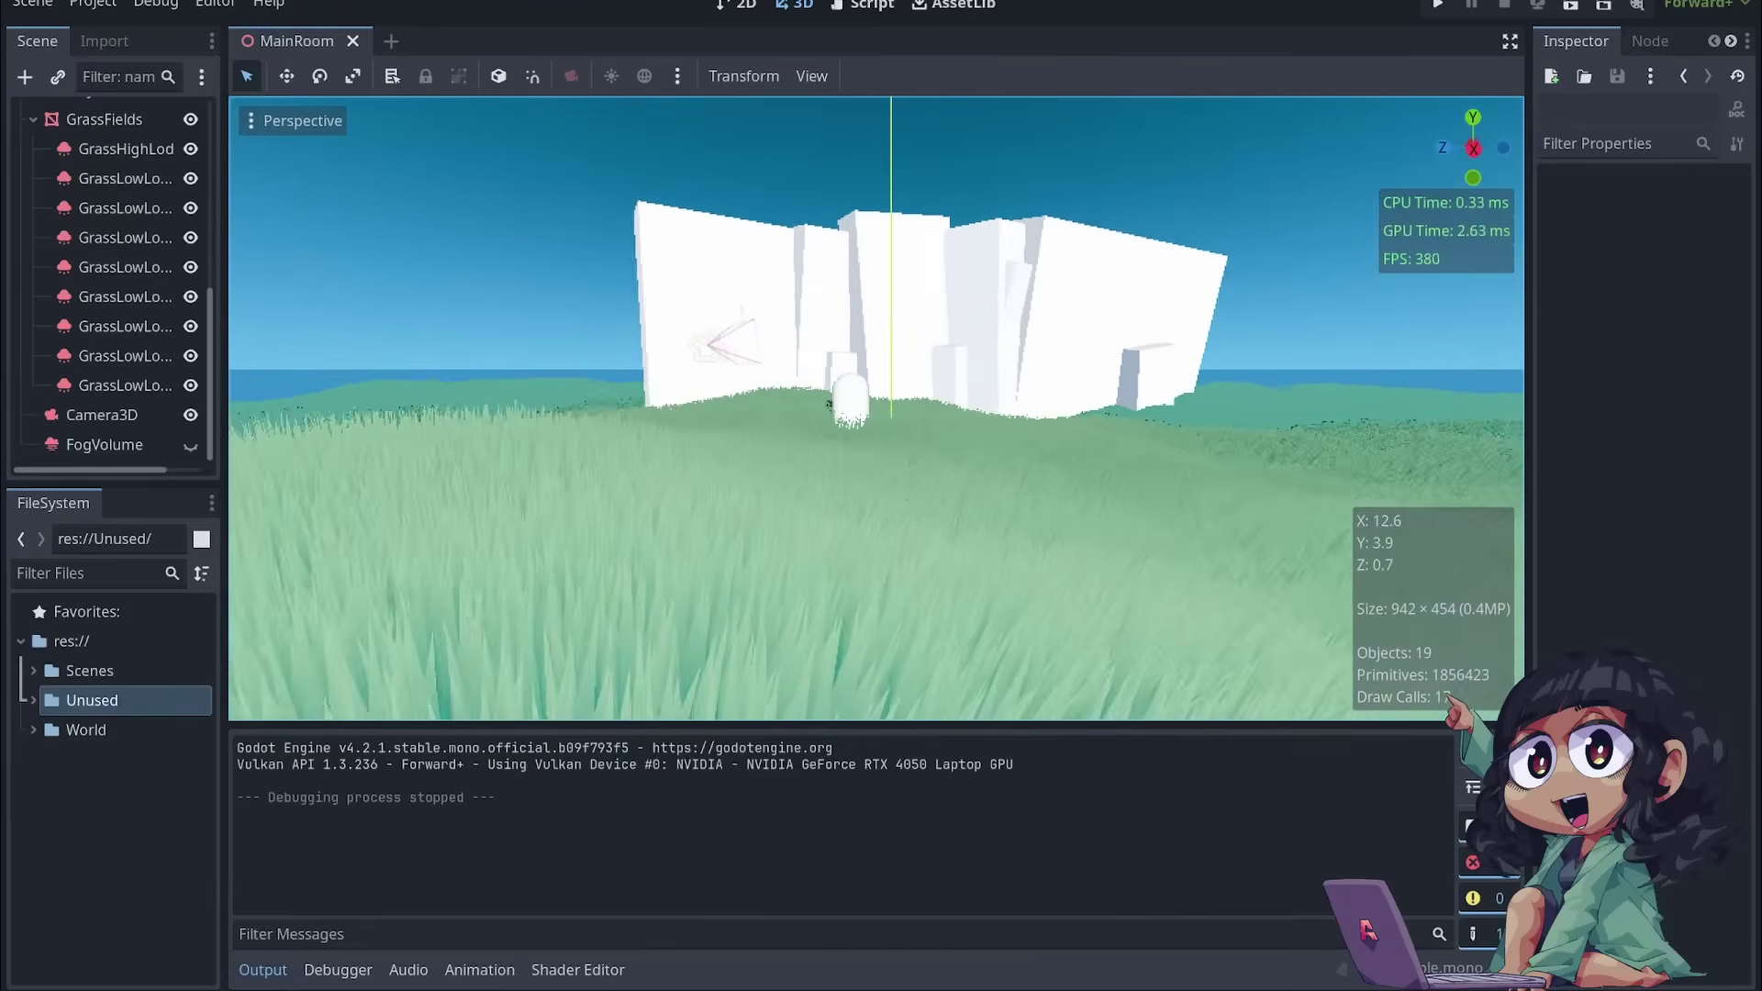
Fly the camera forward through the grass field and turn toward the capsule
{"action": "key", "text": "w"}
{"action": "right_click_drag", "start_coordinate": [876, 409], "coordinate": [1014, 381]}
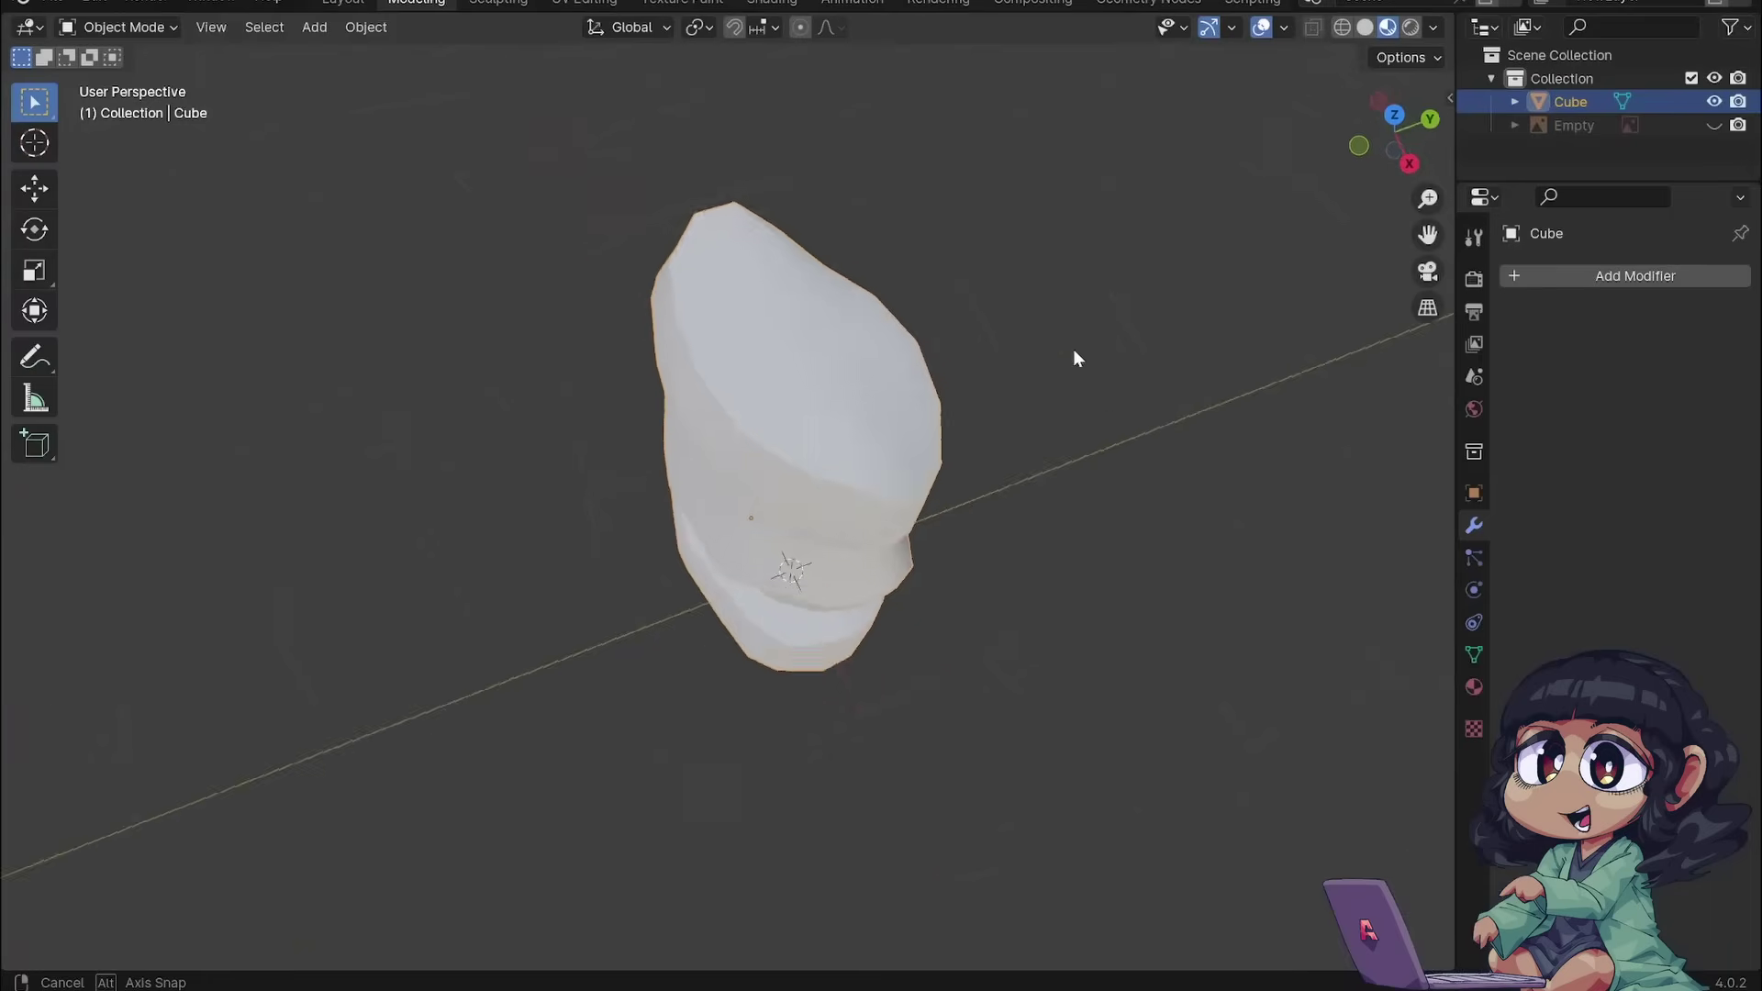
Orbit around the purple cliff rocks and the imported tree model to inspect them in MainRoom
{"action": "middle_click_drag", "start_coordinate": [1075, 353], "coordinate": [1014, 307]}
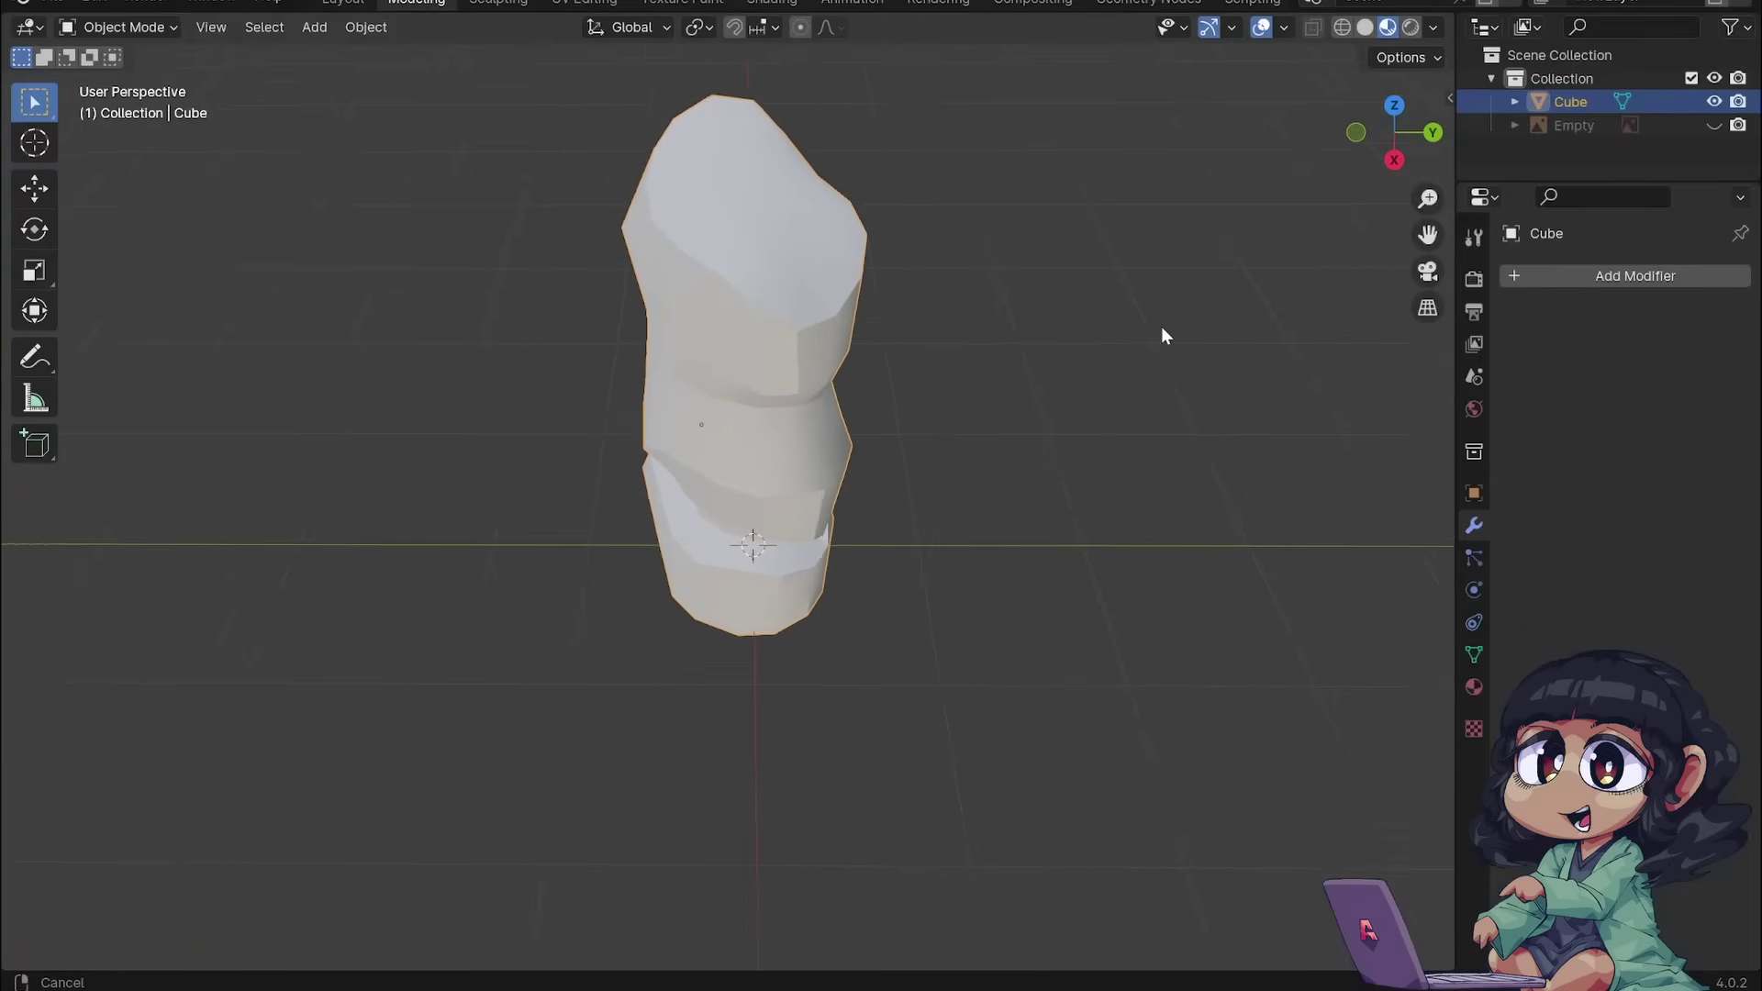
{"action": "middle_click_drag", "start_coordinate": [1162, 336], "coordinate": [1172, 346]}
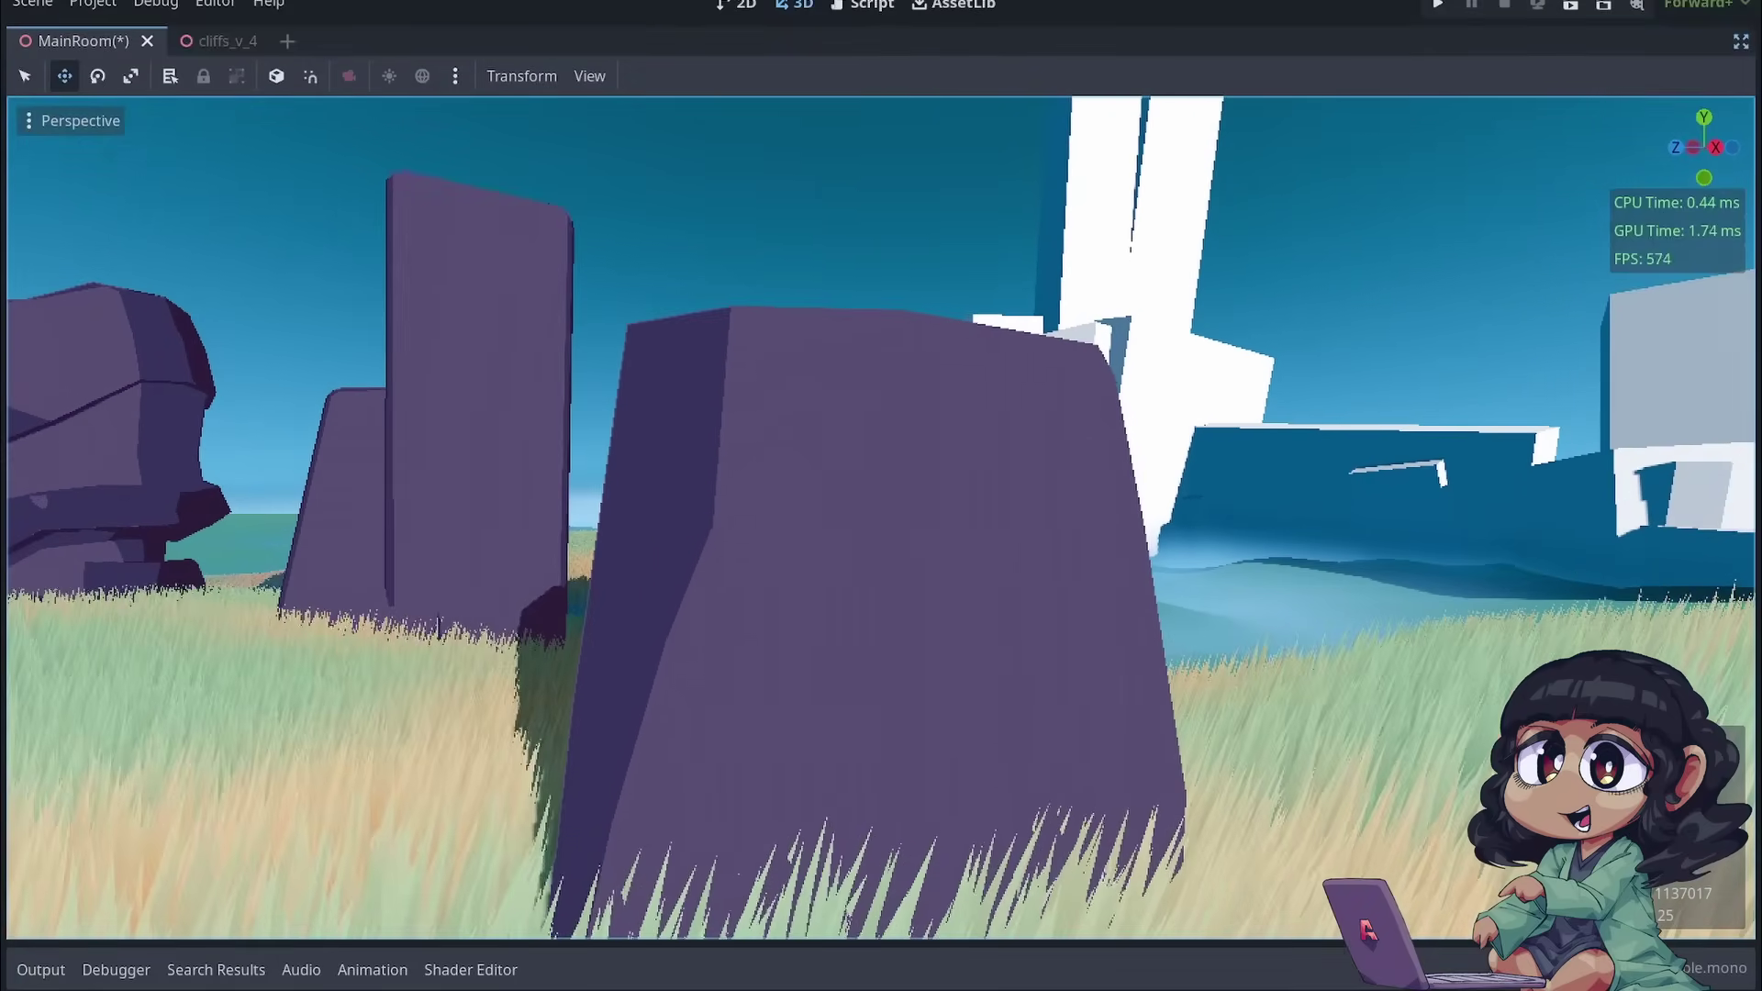
{"action": "mouse_move", "coordinate": [881, 514]}
{"action": "right_mouse_down"}
{"action": "mouse_move", "coordinate": [936, 504]}
{"action": "mouse_move", "coordinate": [909, 505]}
{"action": "right_mouse_up"}
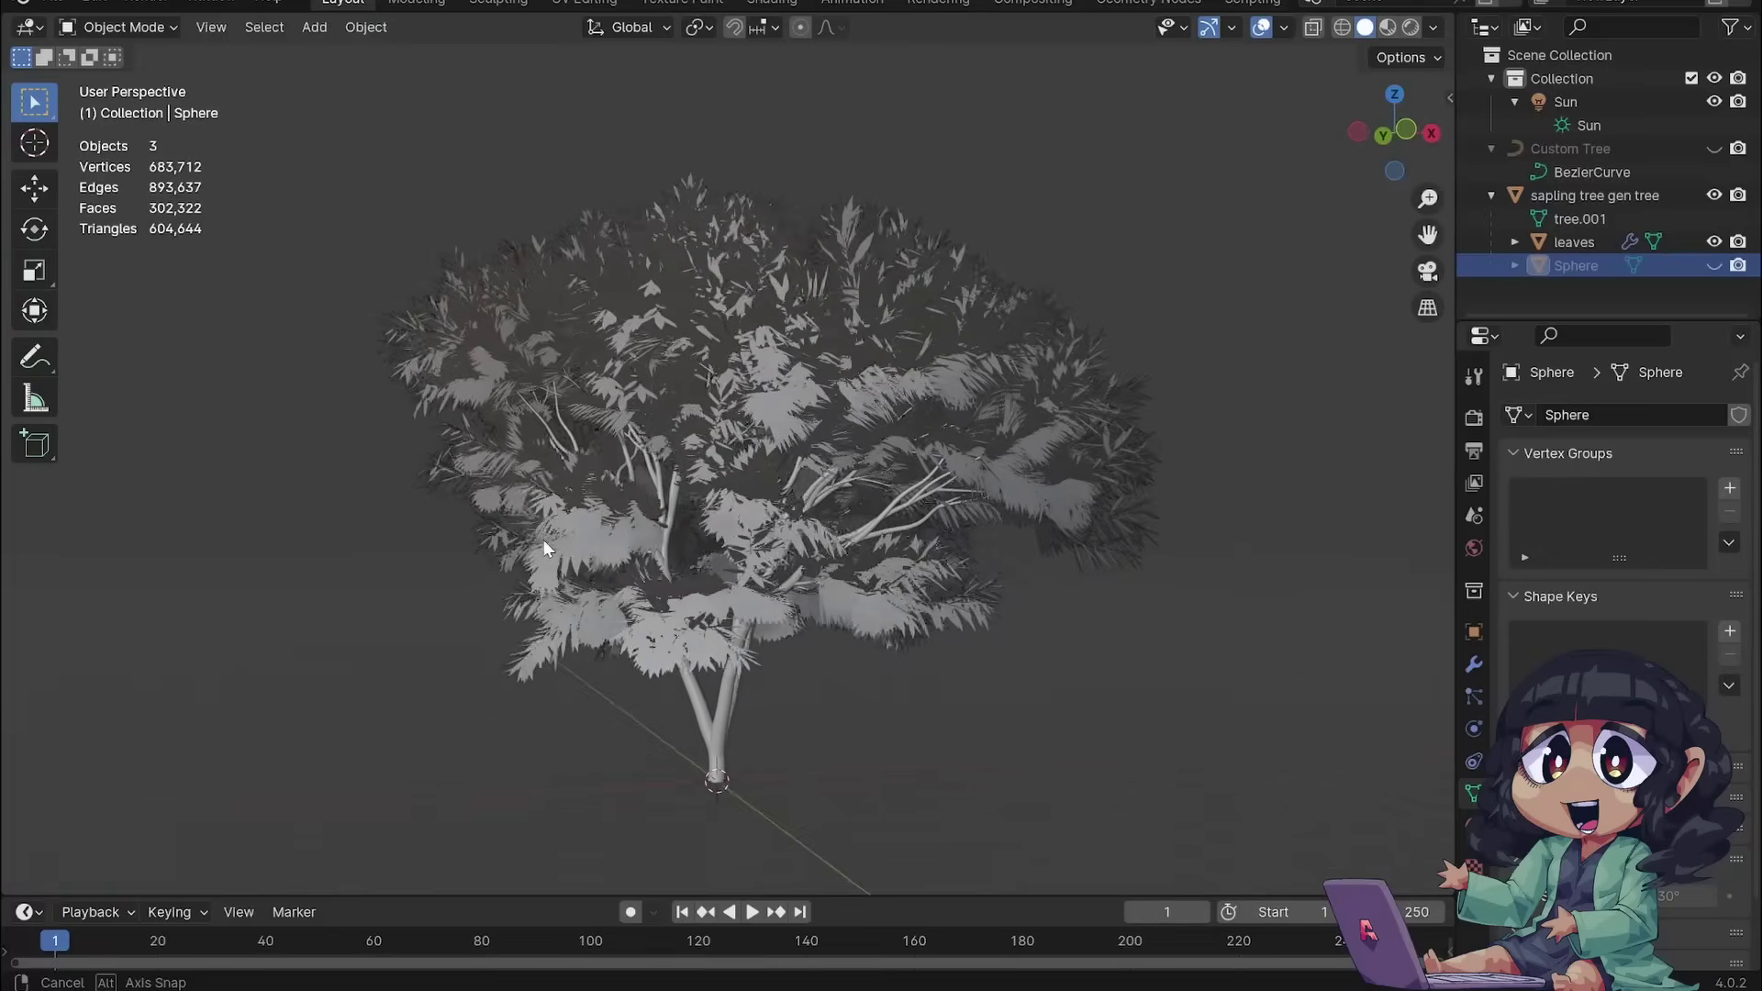
{"action": "middle_click_drag", "start_coordinate": [543, 539], "coordinate": [865, 508]}
{"action": "middle_click_drag", "start_coordinate": [998, 531], "coordinate": [643, 459]}
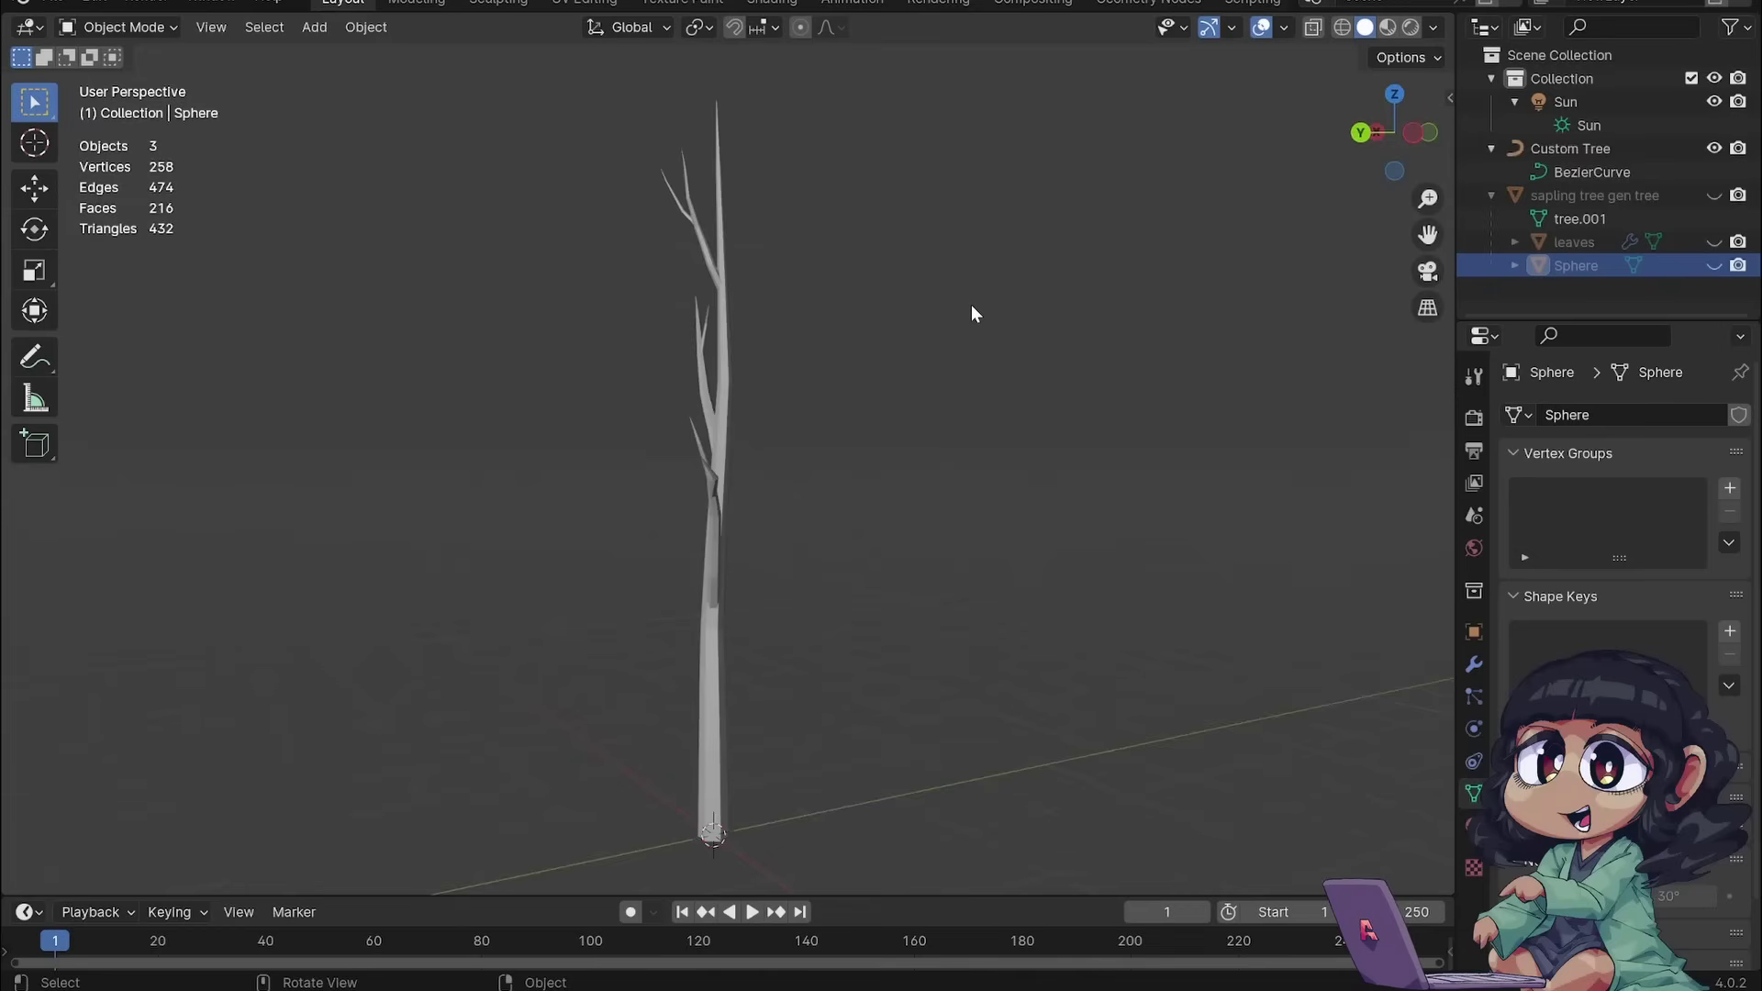
{"action": "middle_click_drag", "start_coordinate": [973, 314], "coordinate": [1026, 326]}
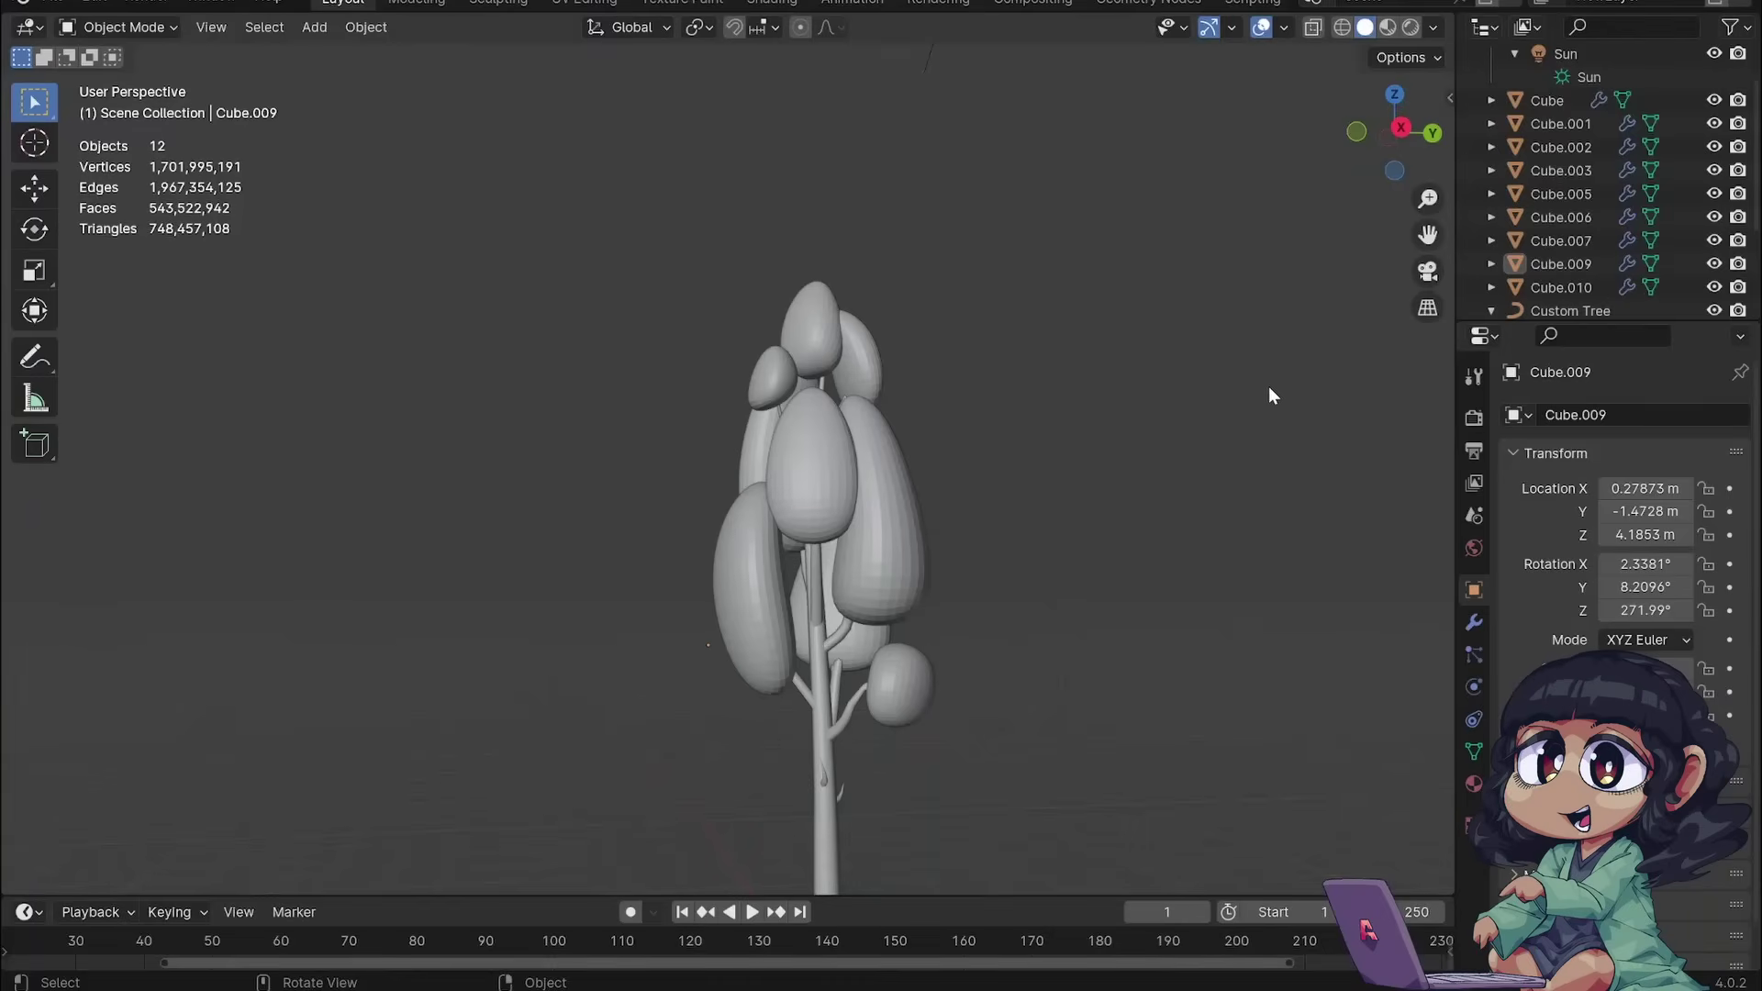
Orbit the Blender viewport around the blob-leaf tree on its thin trunk
{"action": "scroll", "coordinate": [1269, 387], "scroll_direction": "down", "scroll_amount": 3}
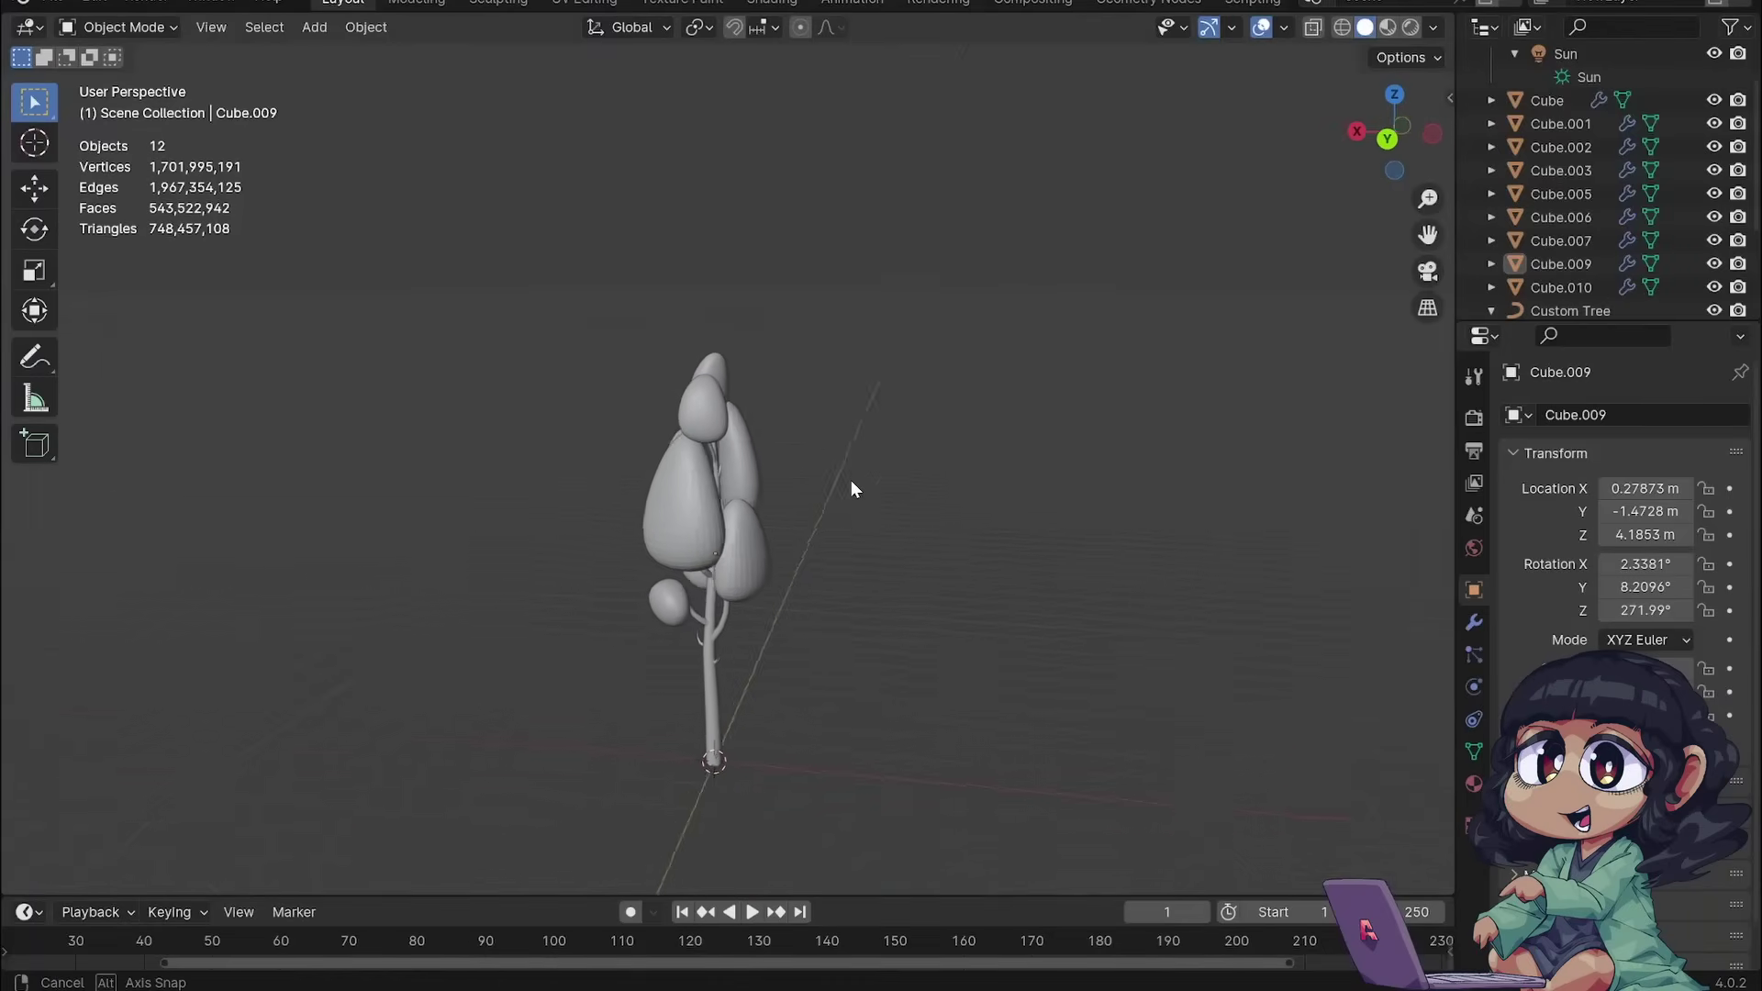
{"action": "middle_click_drag", "start_coordinate": [903, 556], "coordinate": [1069, 561]}
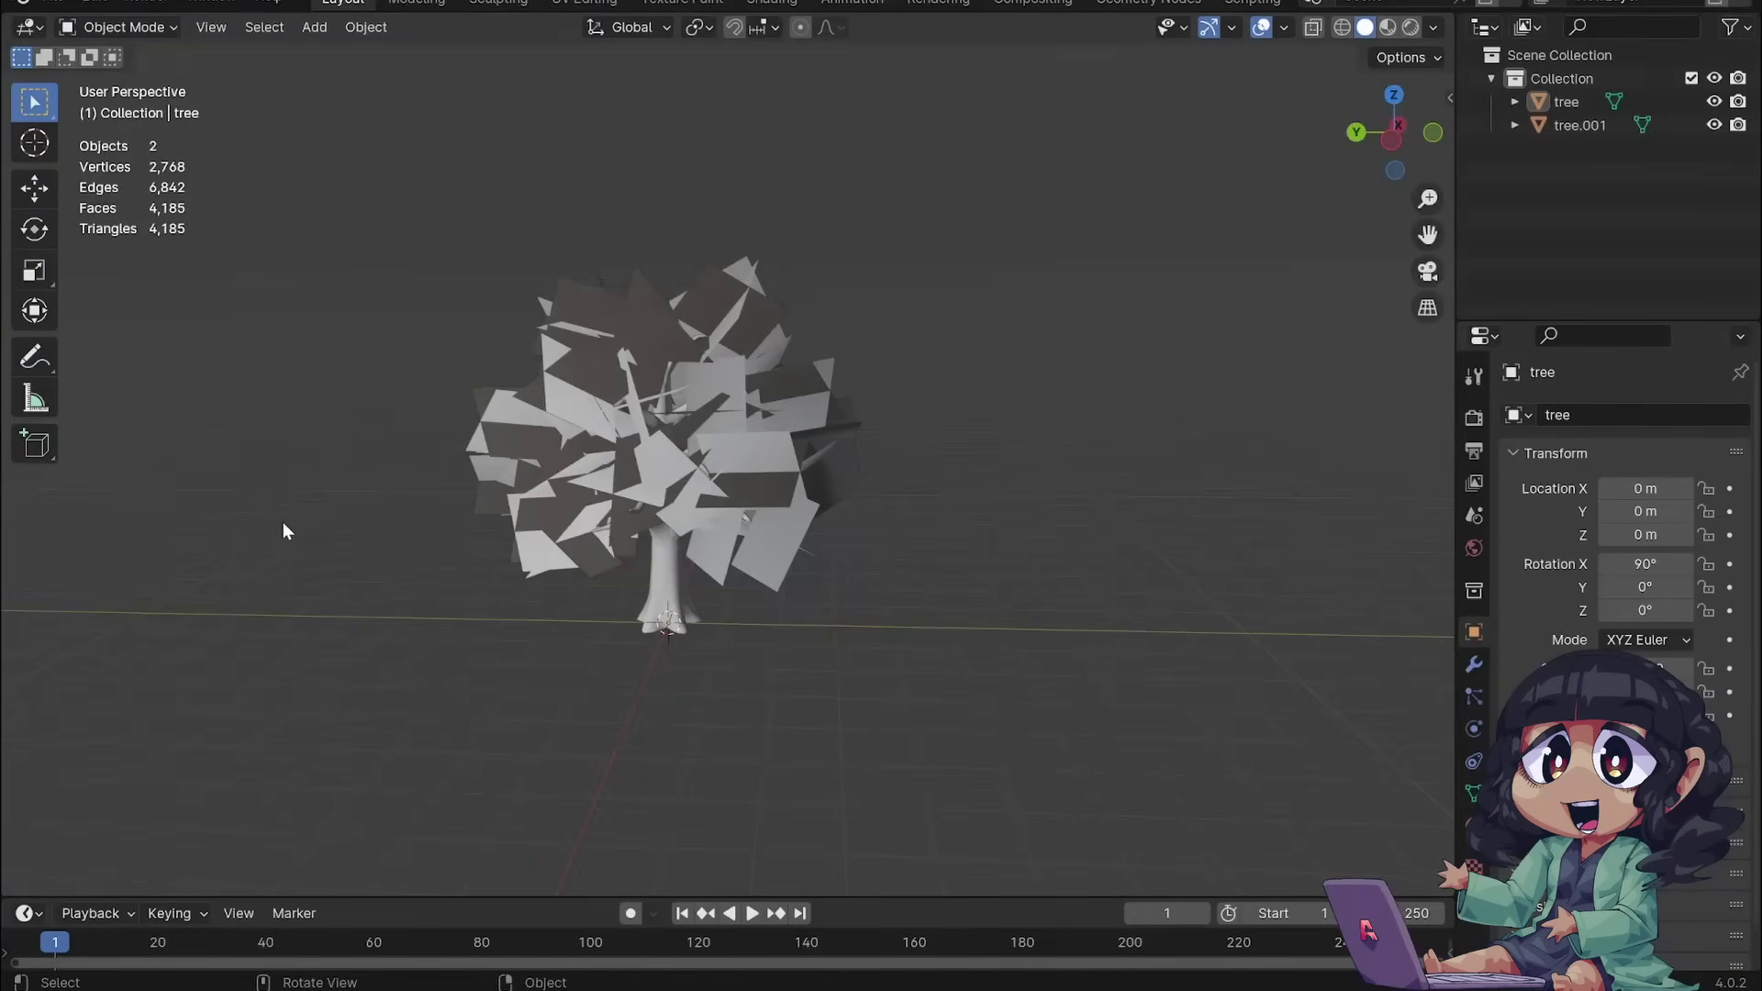
Orbit and move in closer around the stylized orange tree, selecting several objects
{"action": "middle_click_drag", "start_coordinate": [283, 532], "coordinate": [238, 345]}
{"action": "left_click_drag", "start_coordinate": [72, 129], "coordinate": [68, 126]}
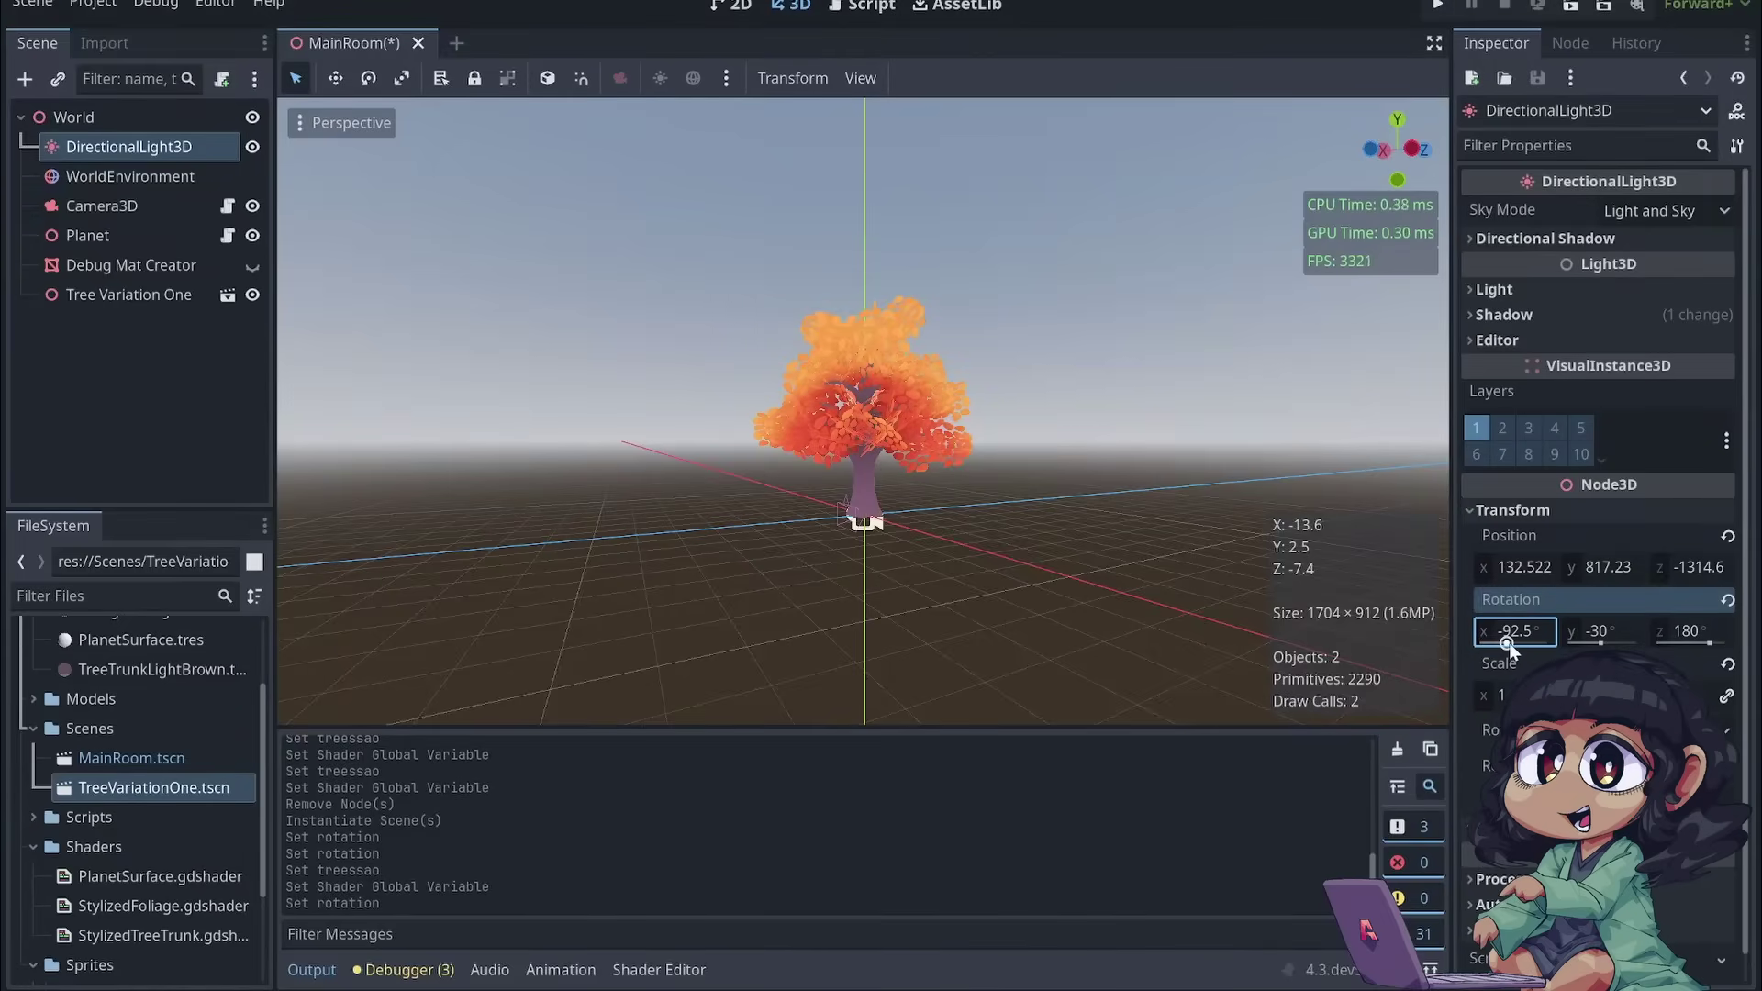
{"action": "middle_click_drag", "start_coordinate": [863, 413], "coordinate": [798, 404]}
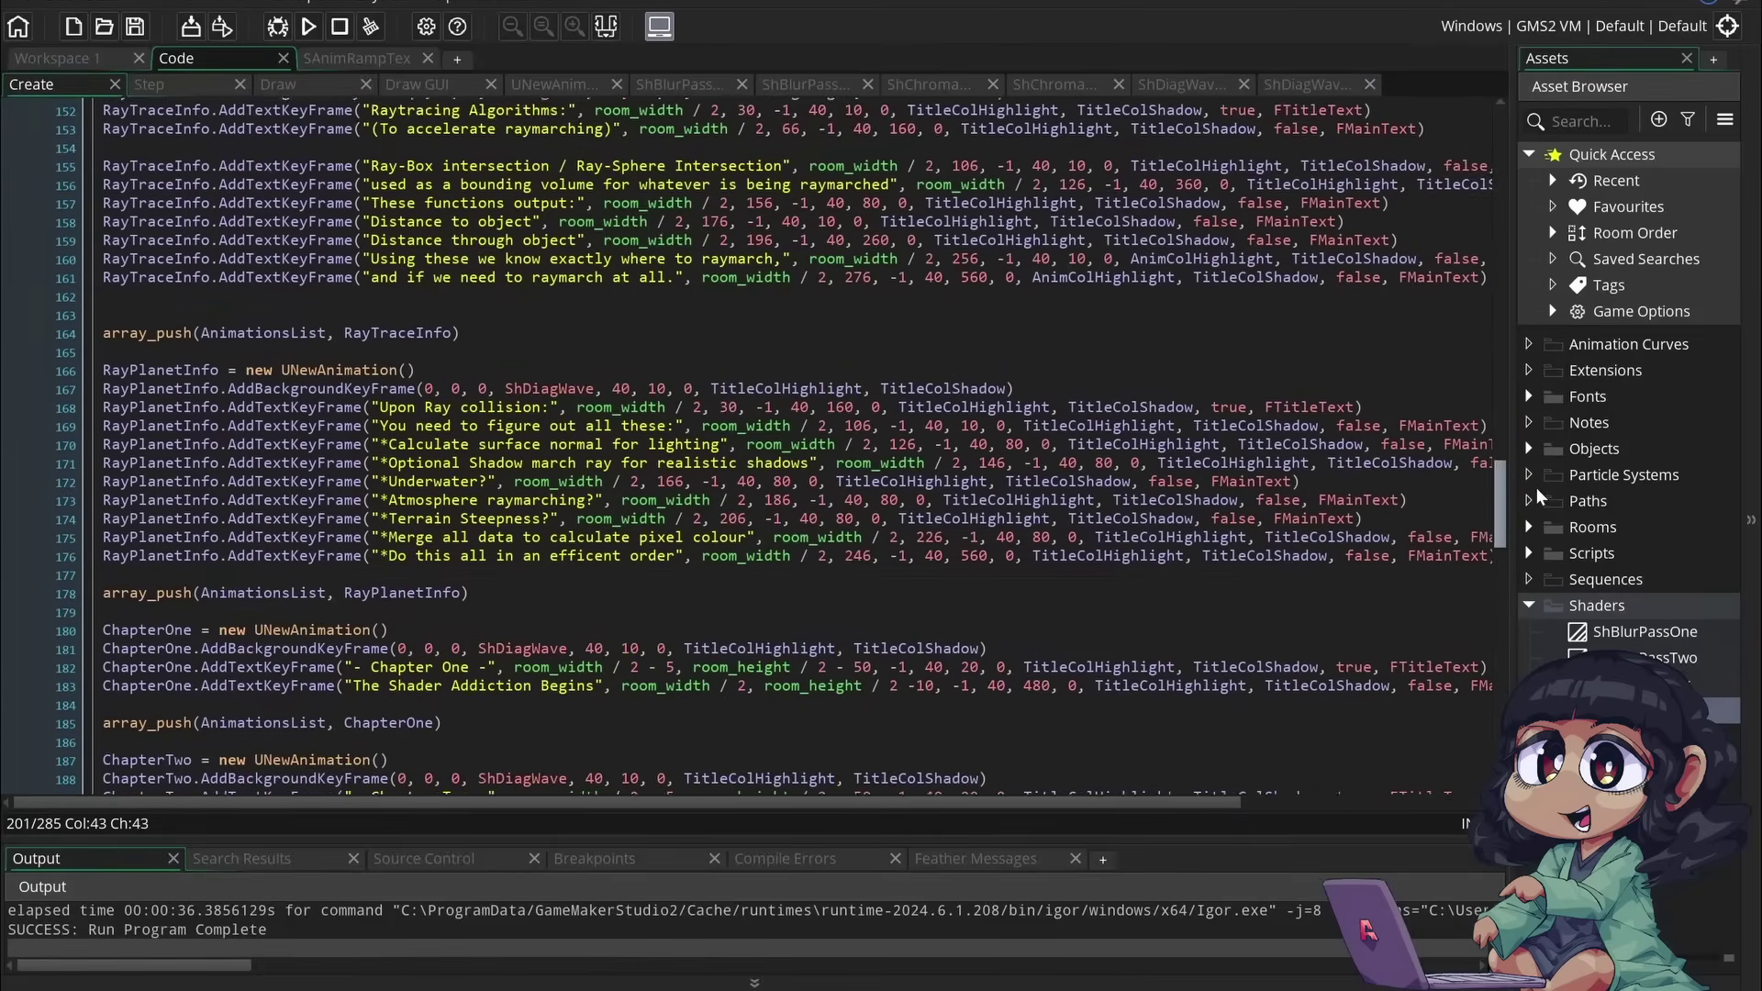
Scroll through GameMaker's raymarch demo code and switch to its Step event
{"action": "scroll", "coordinate": [734, 440], "scroll_direction": "down", "scroll_amount": 20}
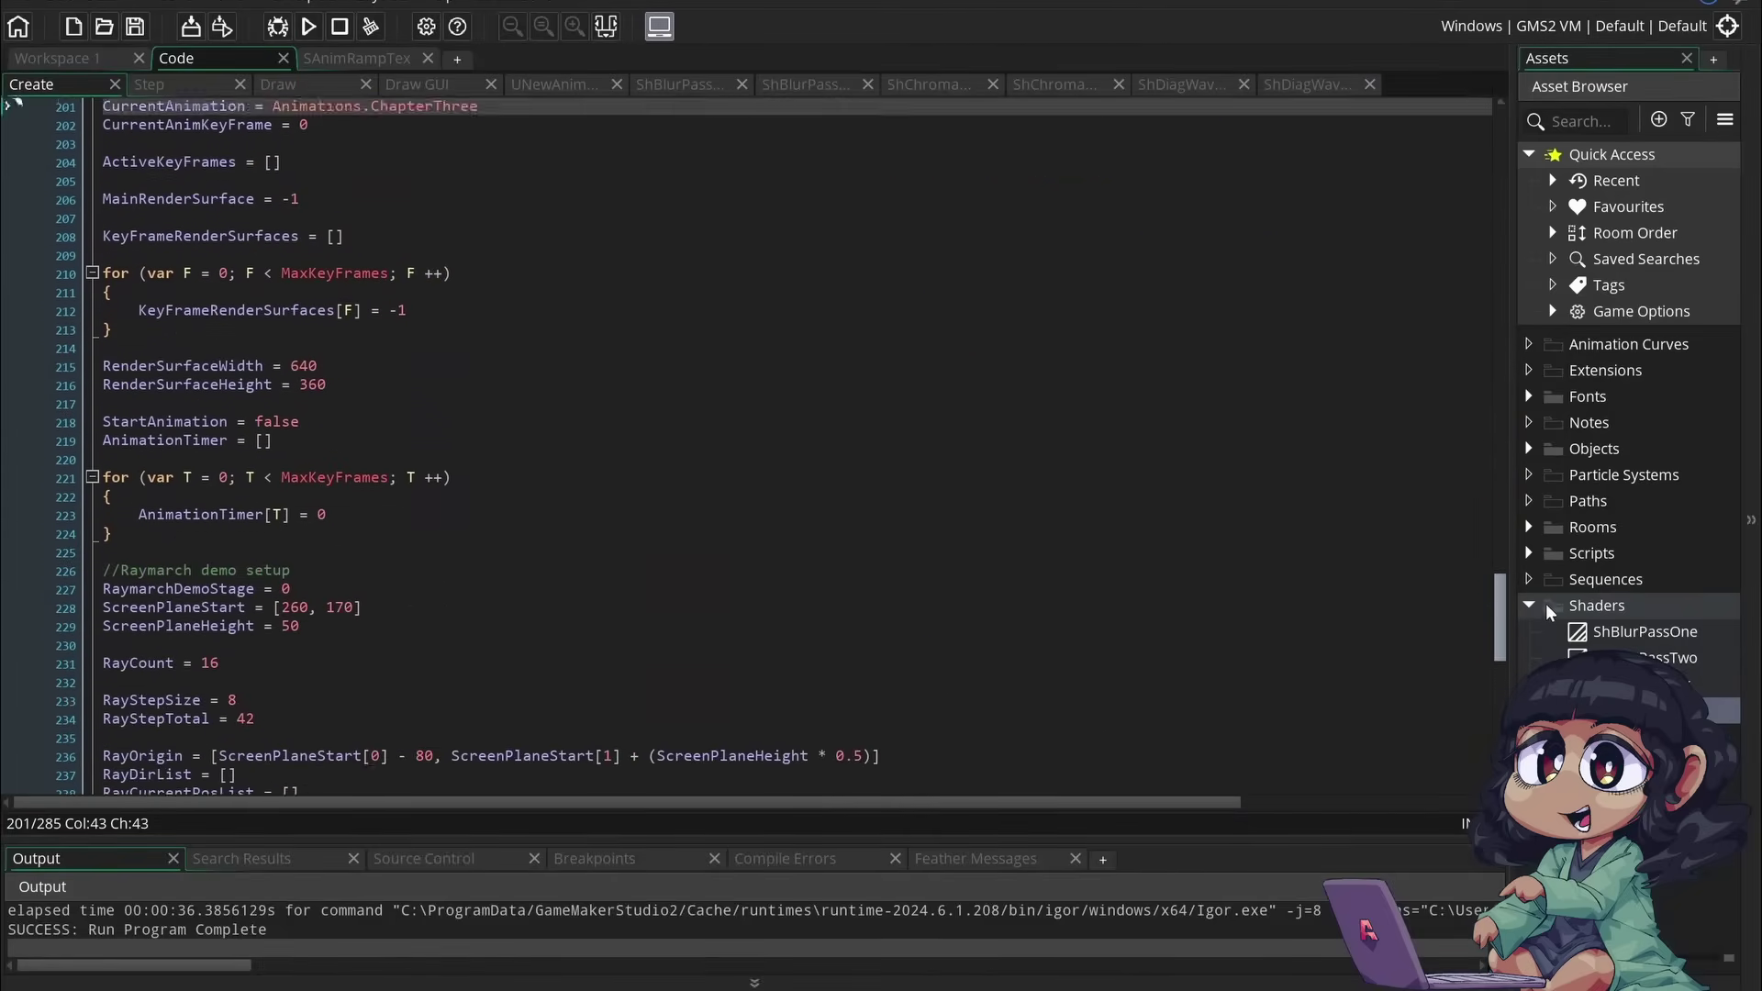
{"action": "scroll", "coordinate": [734, 441], "scroll_direction": "down", "scroll_amount": 8}
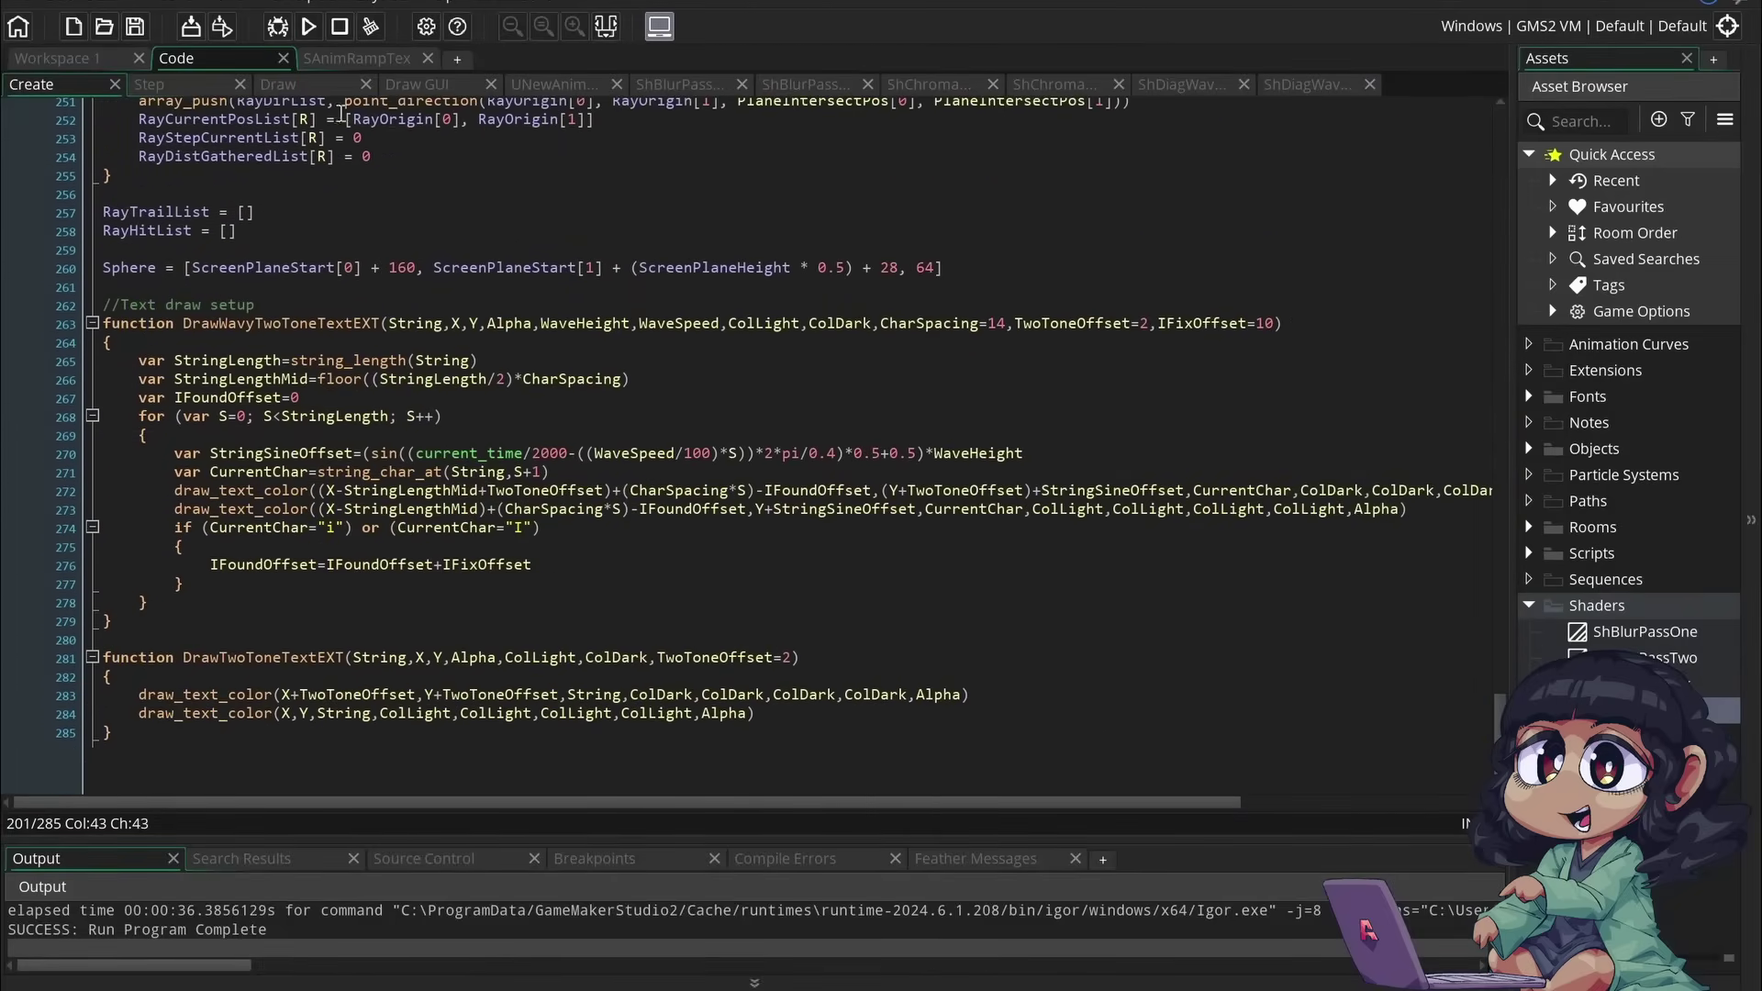
{"action": "left_click", "coordinate": [184, 84]}
{"action": "scroll", "coordinate": [1504, 158], "scroll_direction": "down", "scroll_amount": 20}
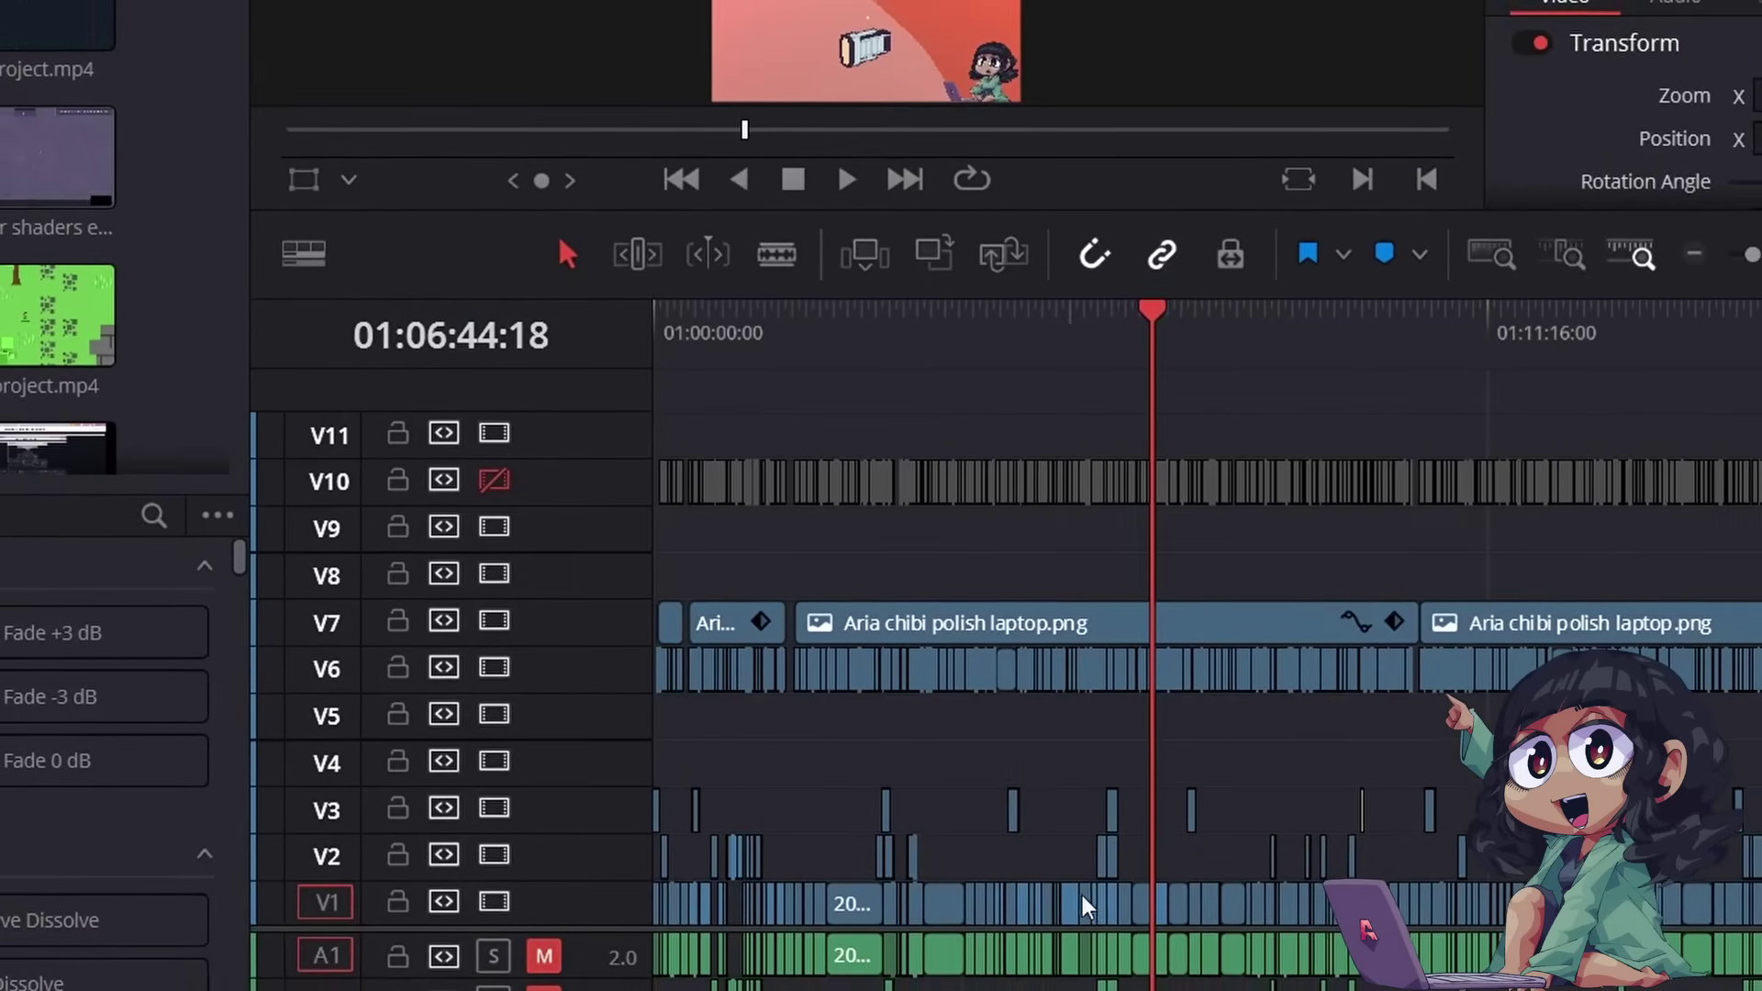
Zoom the Resolve timeline to a shorter span, then scroll through the Hectopascal Video captures
{"action": "scroll", "coordinate": [1192, 963], "scroll_direction": "down", "scroll_amount": 8}
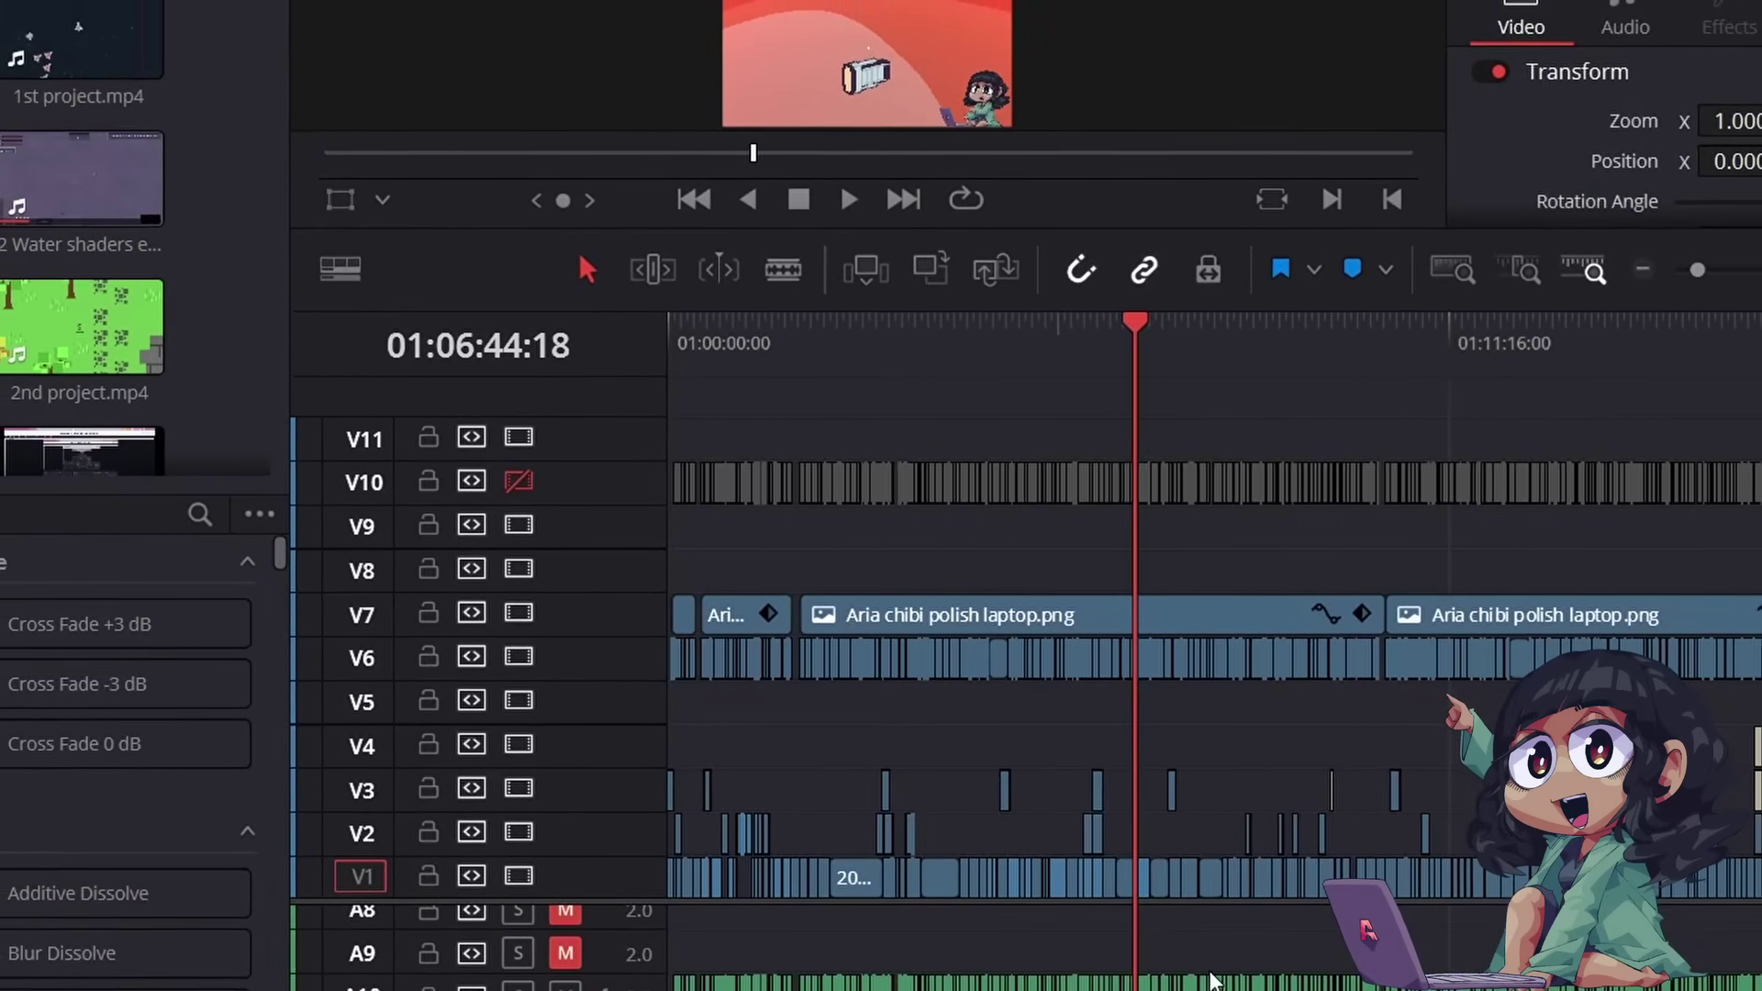
{"action": "left_click_drag", "start_coordinate": [1663, 282], "coordinate": [1639, 301]}
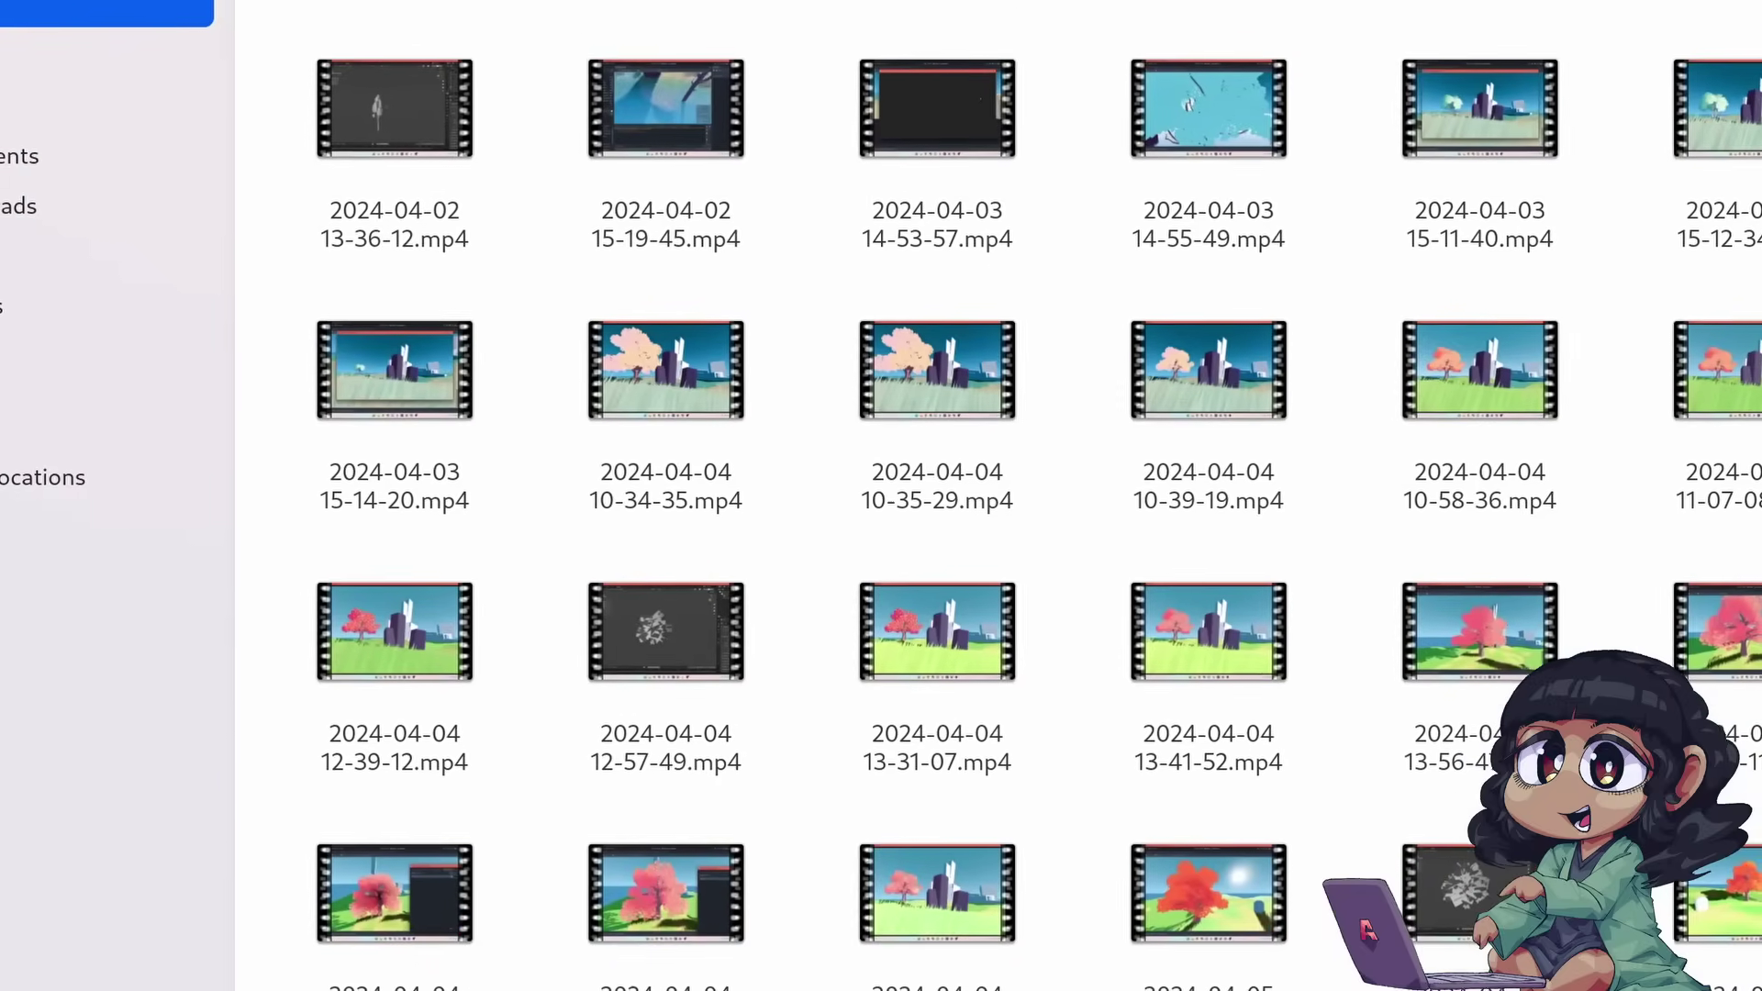
{"action": "scroll", "coordinate": [1010, 495], "scroll_direction": "down", "scroll_amount": 2}
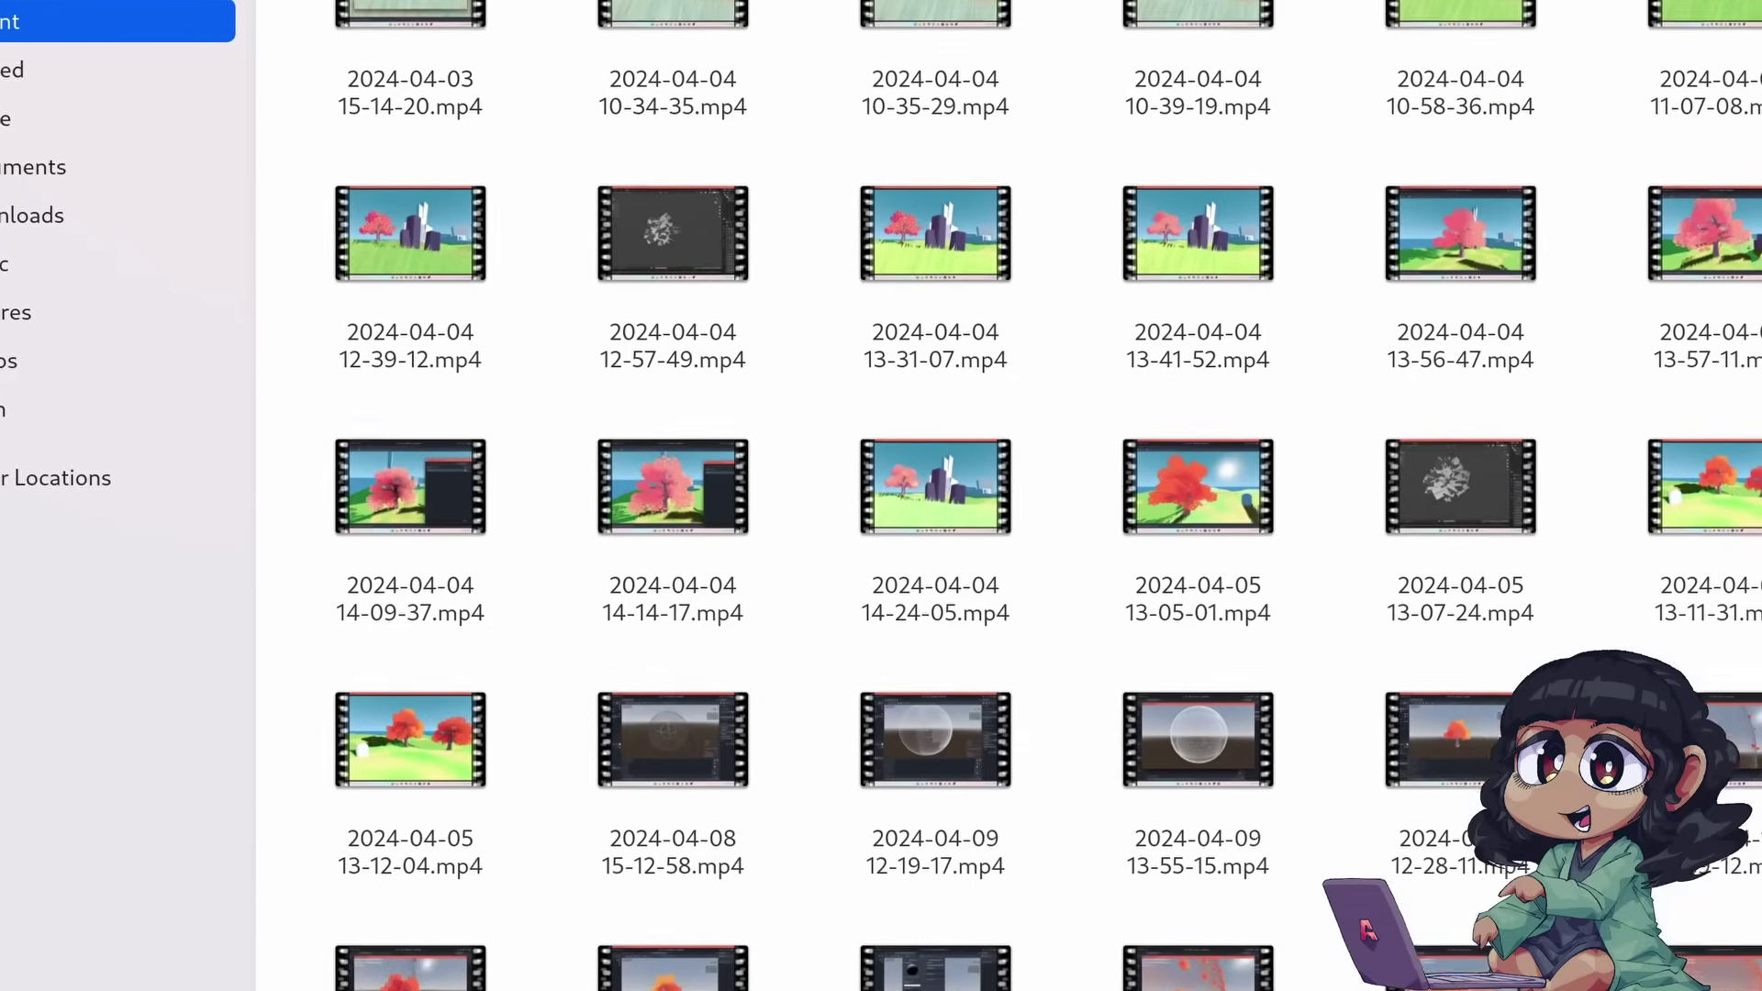
{"action": "scroll", "coordinate": [881, 495], "scroll_direction": "down", "scroll_amount": 10}
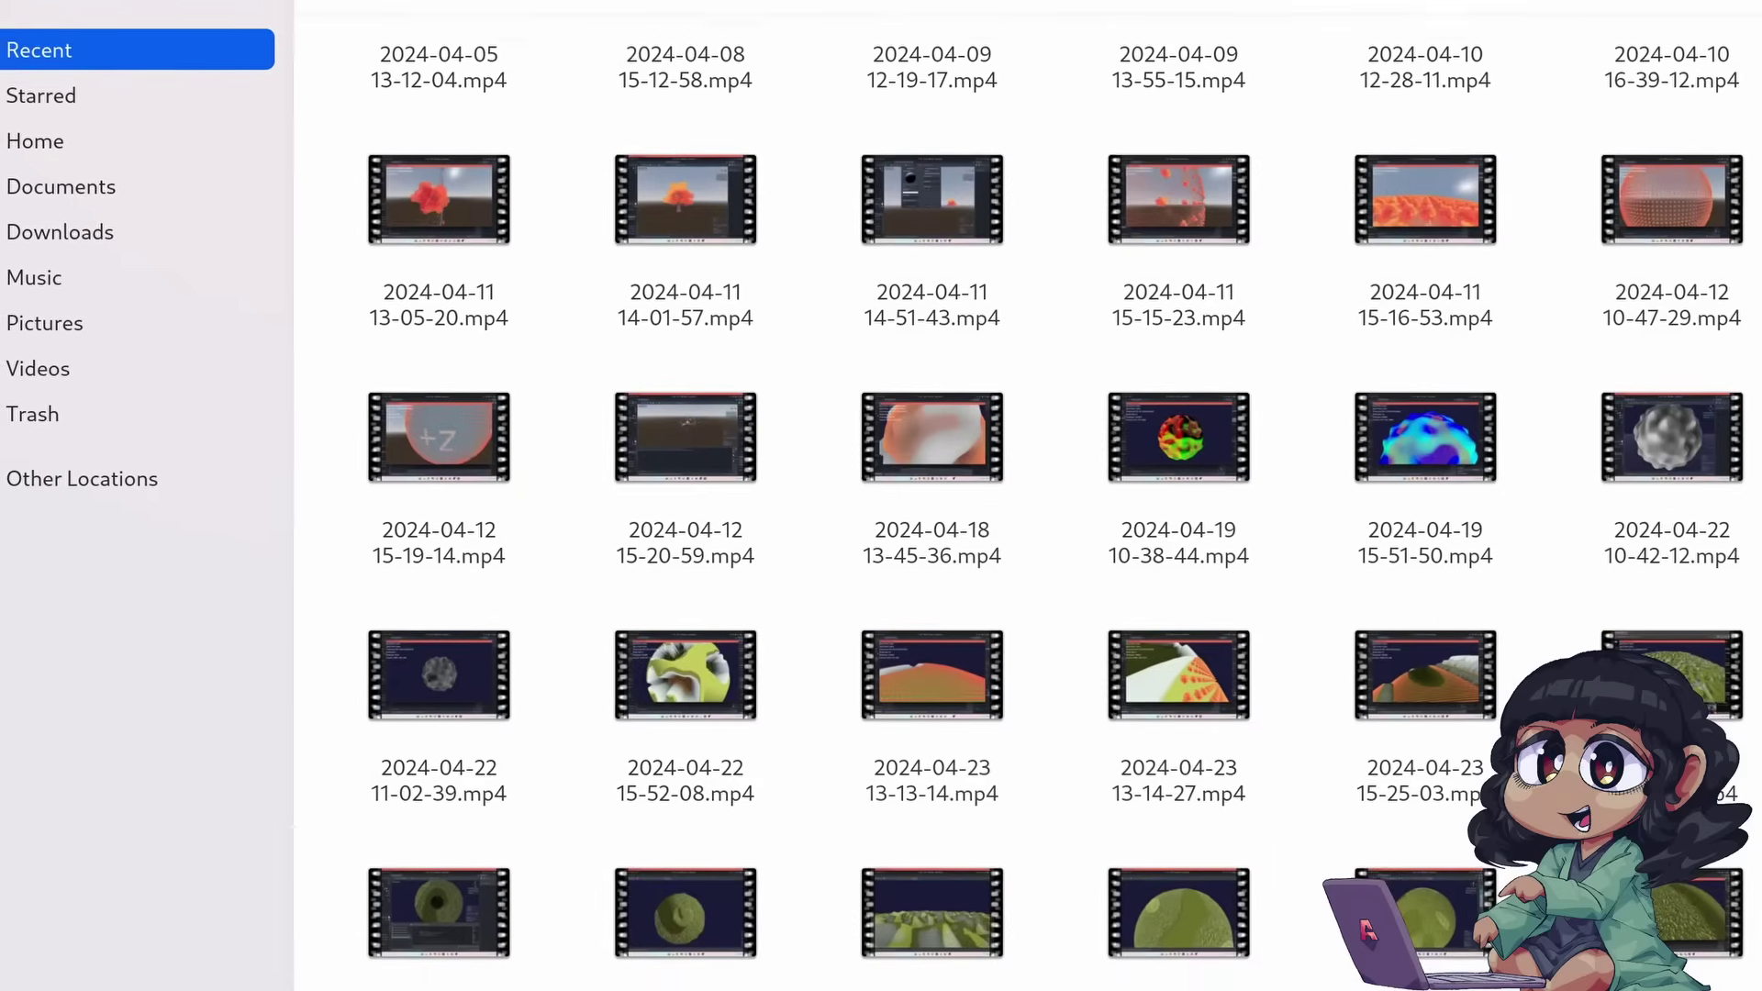
{"action": "scroll", "coordinate": [1755, 550], "scroll_direction": "down", "scroll_amount": 8}
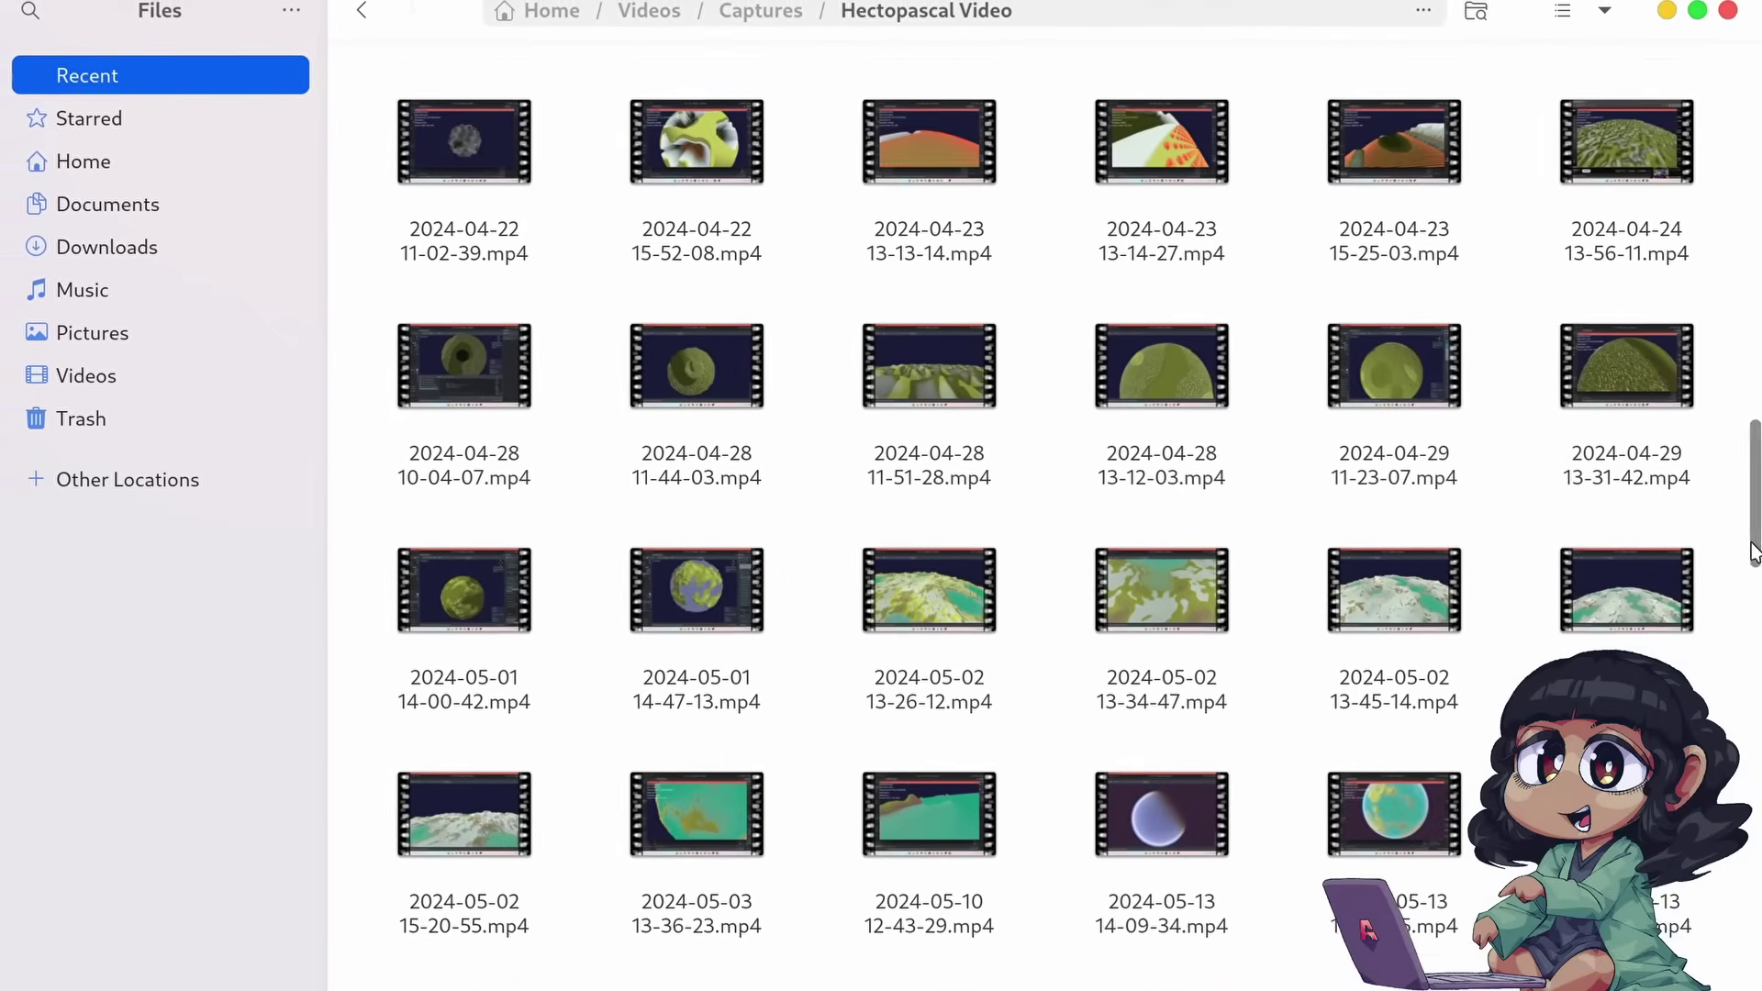
{"action": "scroll", "coordinate": [1755, 551], "scroll_direction": "down", "scroll_amount": 10}
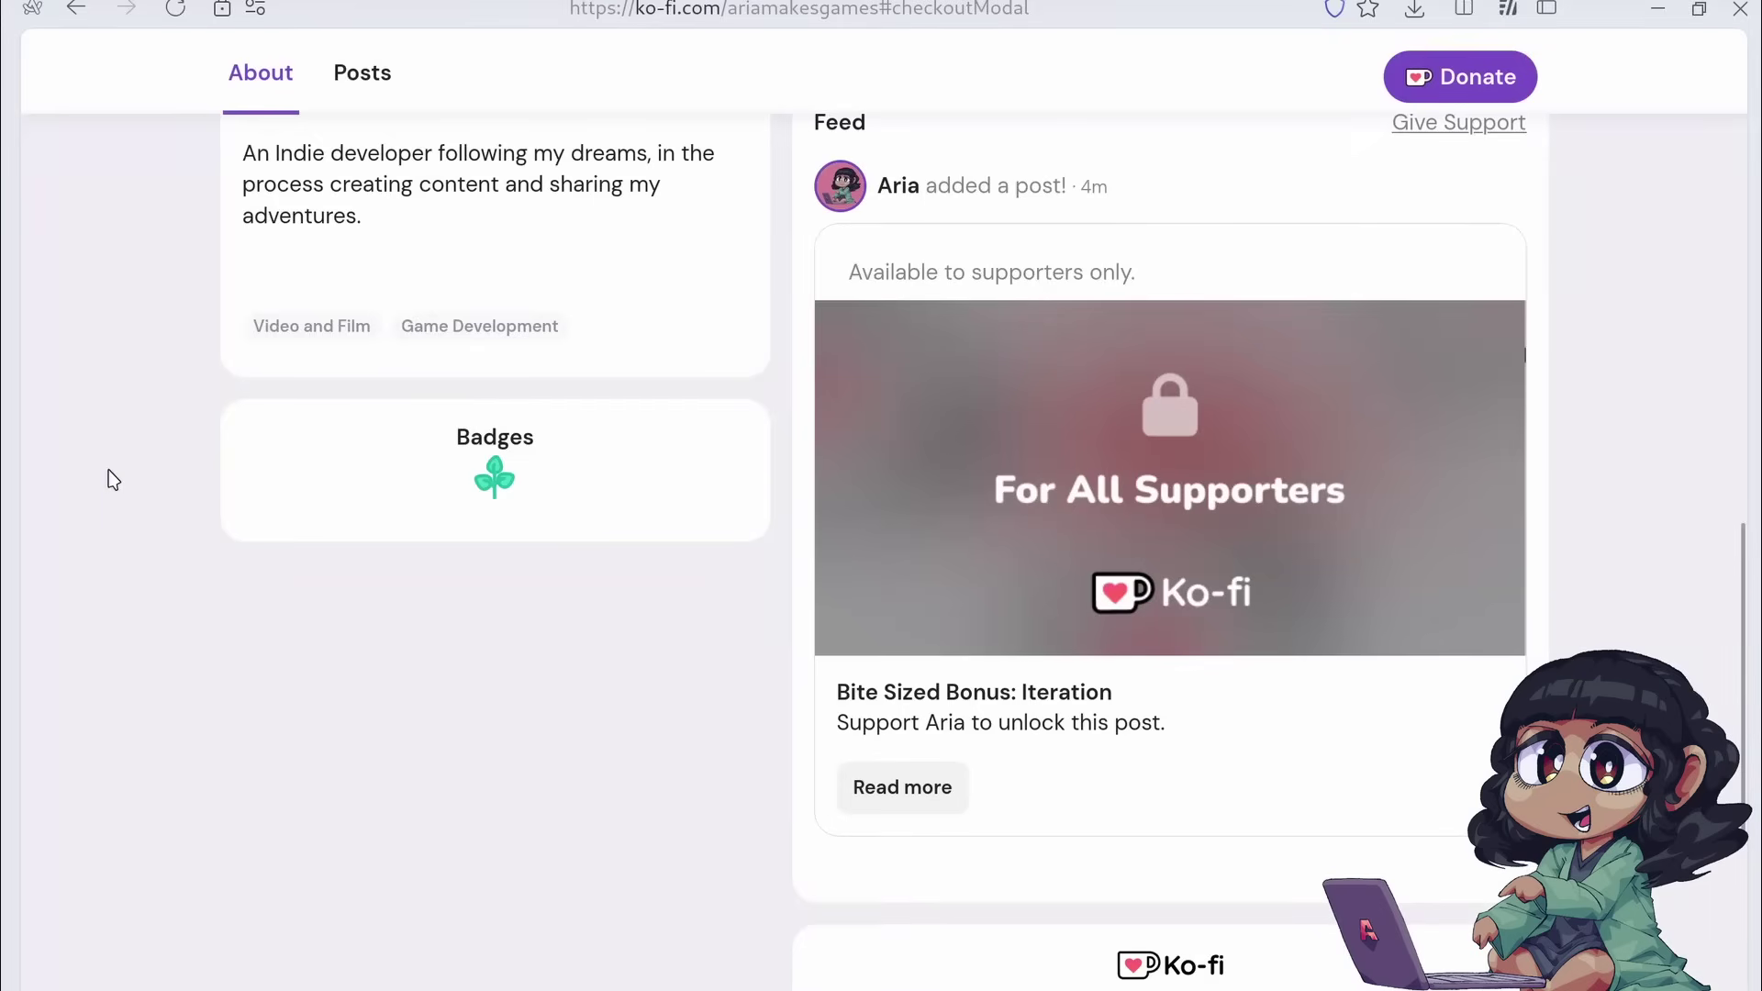
{"action": "scroll", "coordinate": [112, 479], "scroll_direction": "down", "scroll_amount": 3}
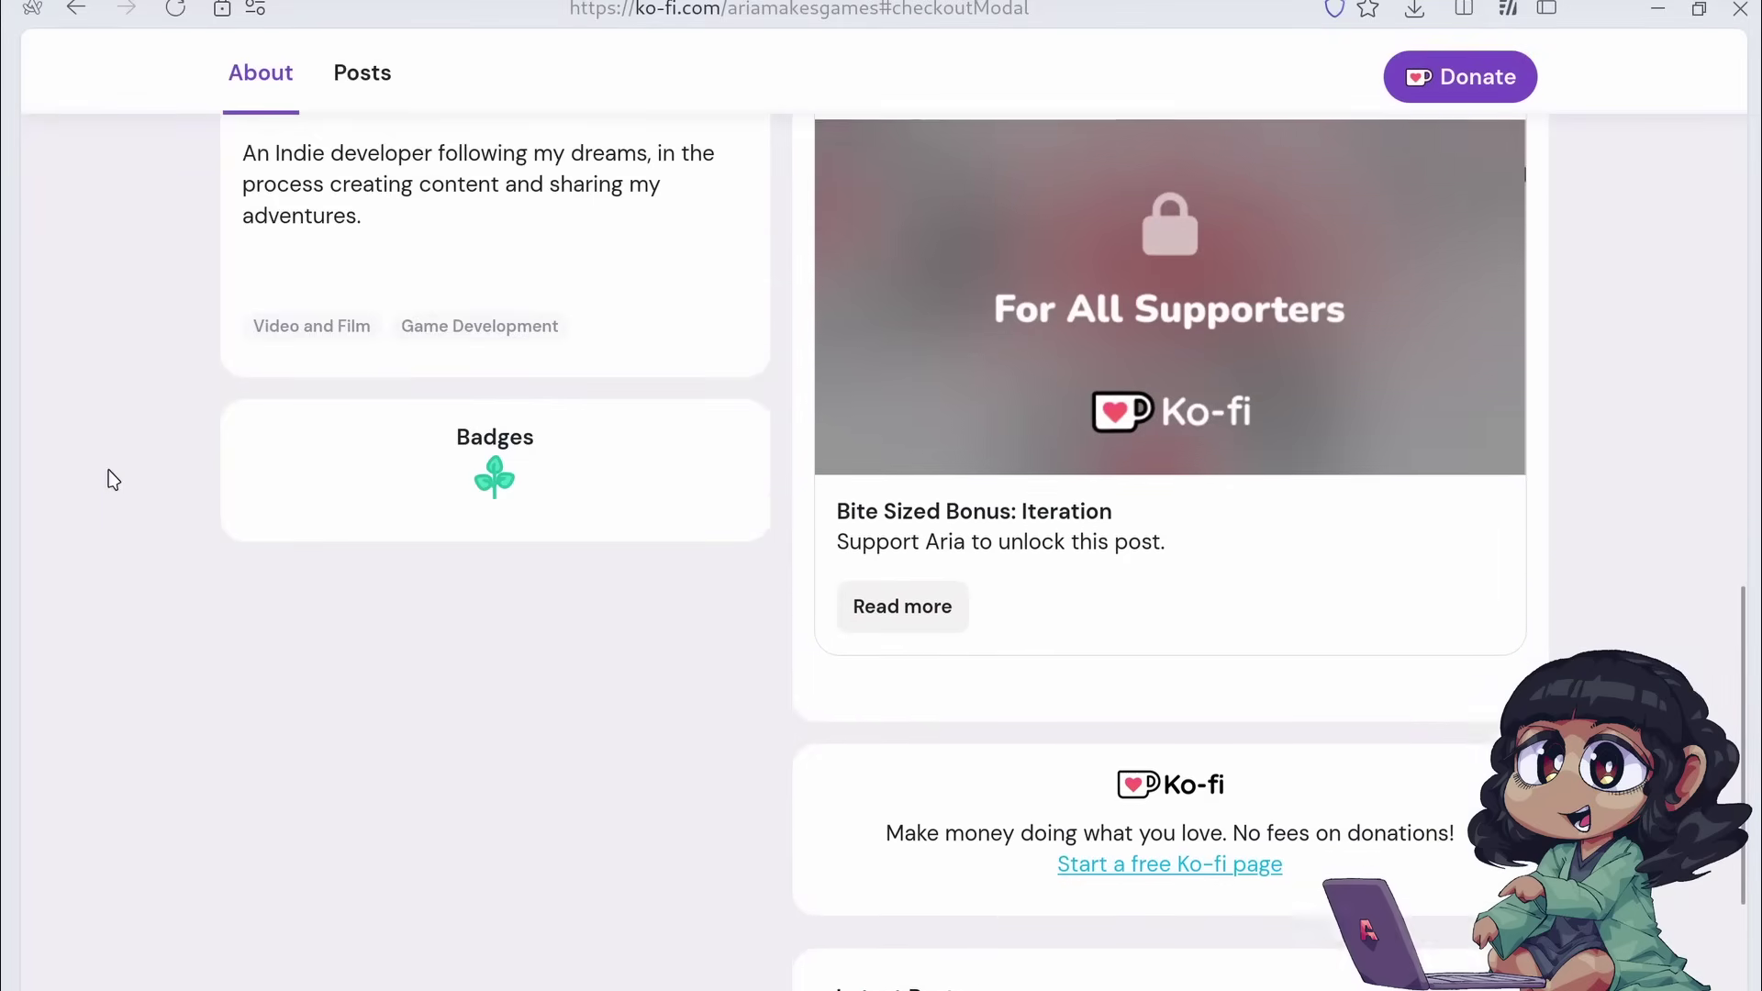
{"action": "scroll", "coordinate": [112, 479], "scroll_direction": "down", "scroll_amount": 2}
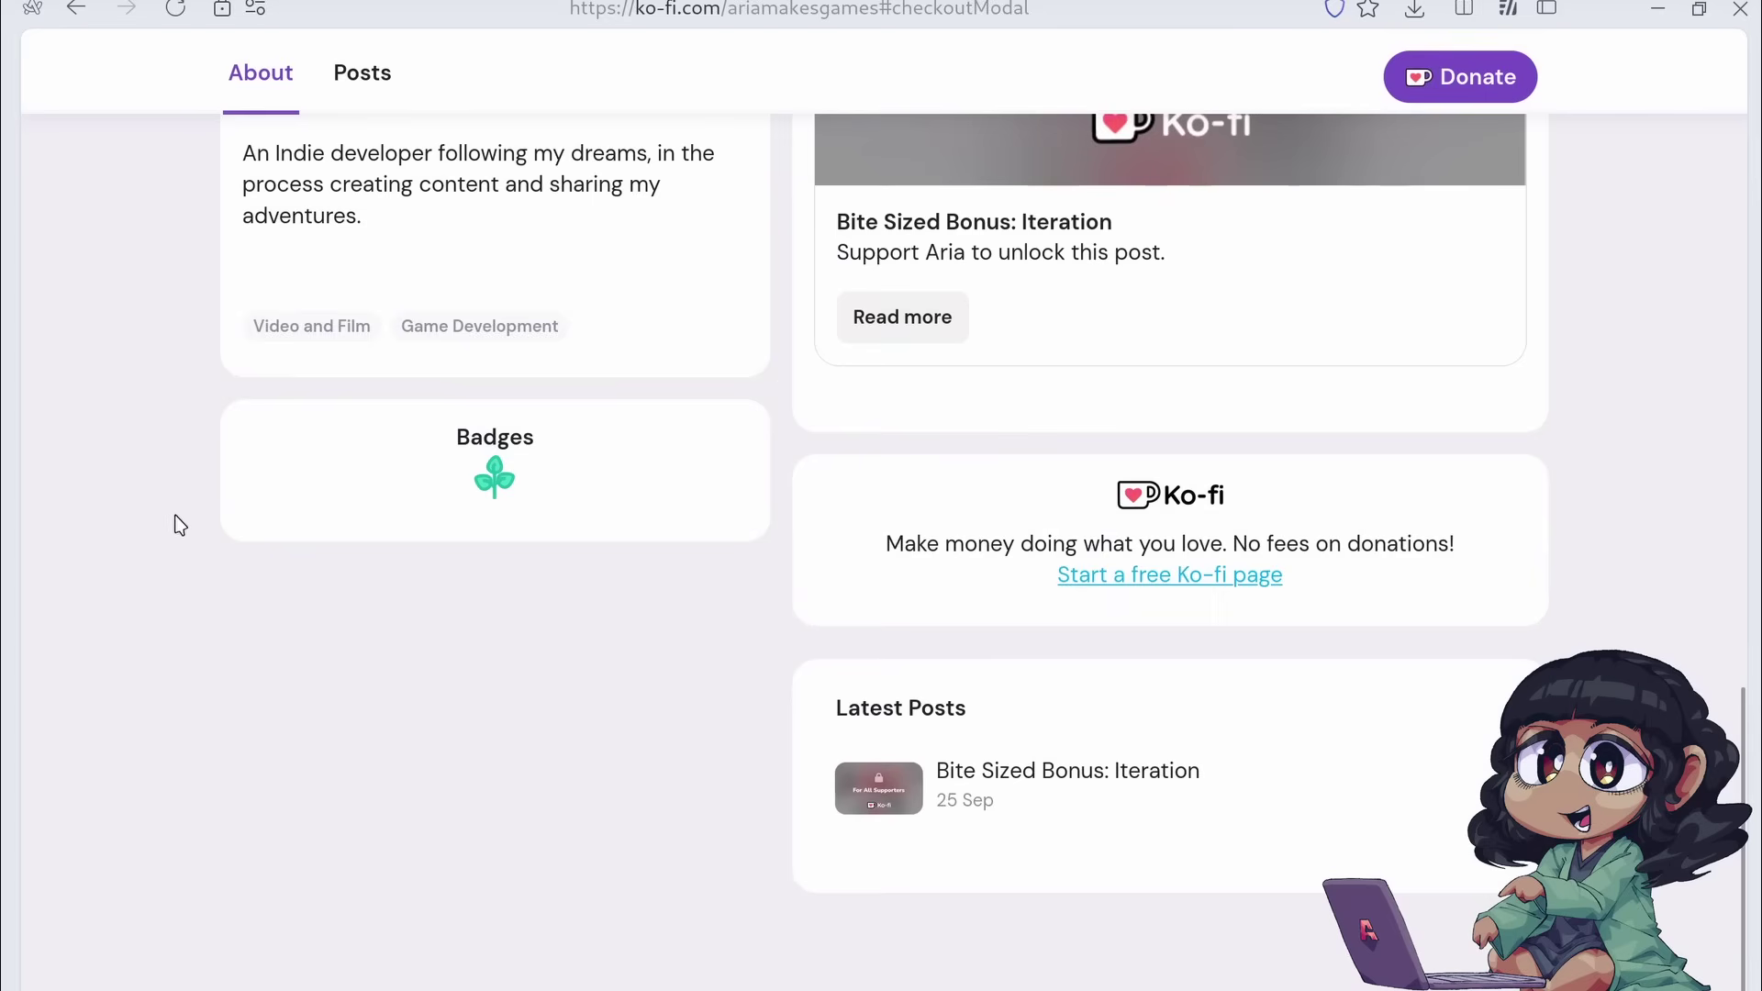
{"action": "scroll", "coordinate": [657, 517], "scroll_direction": "up", "scroll_amount": 15}
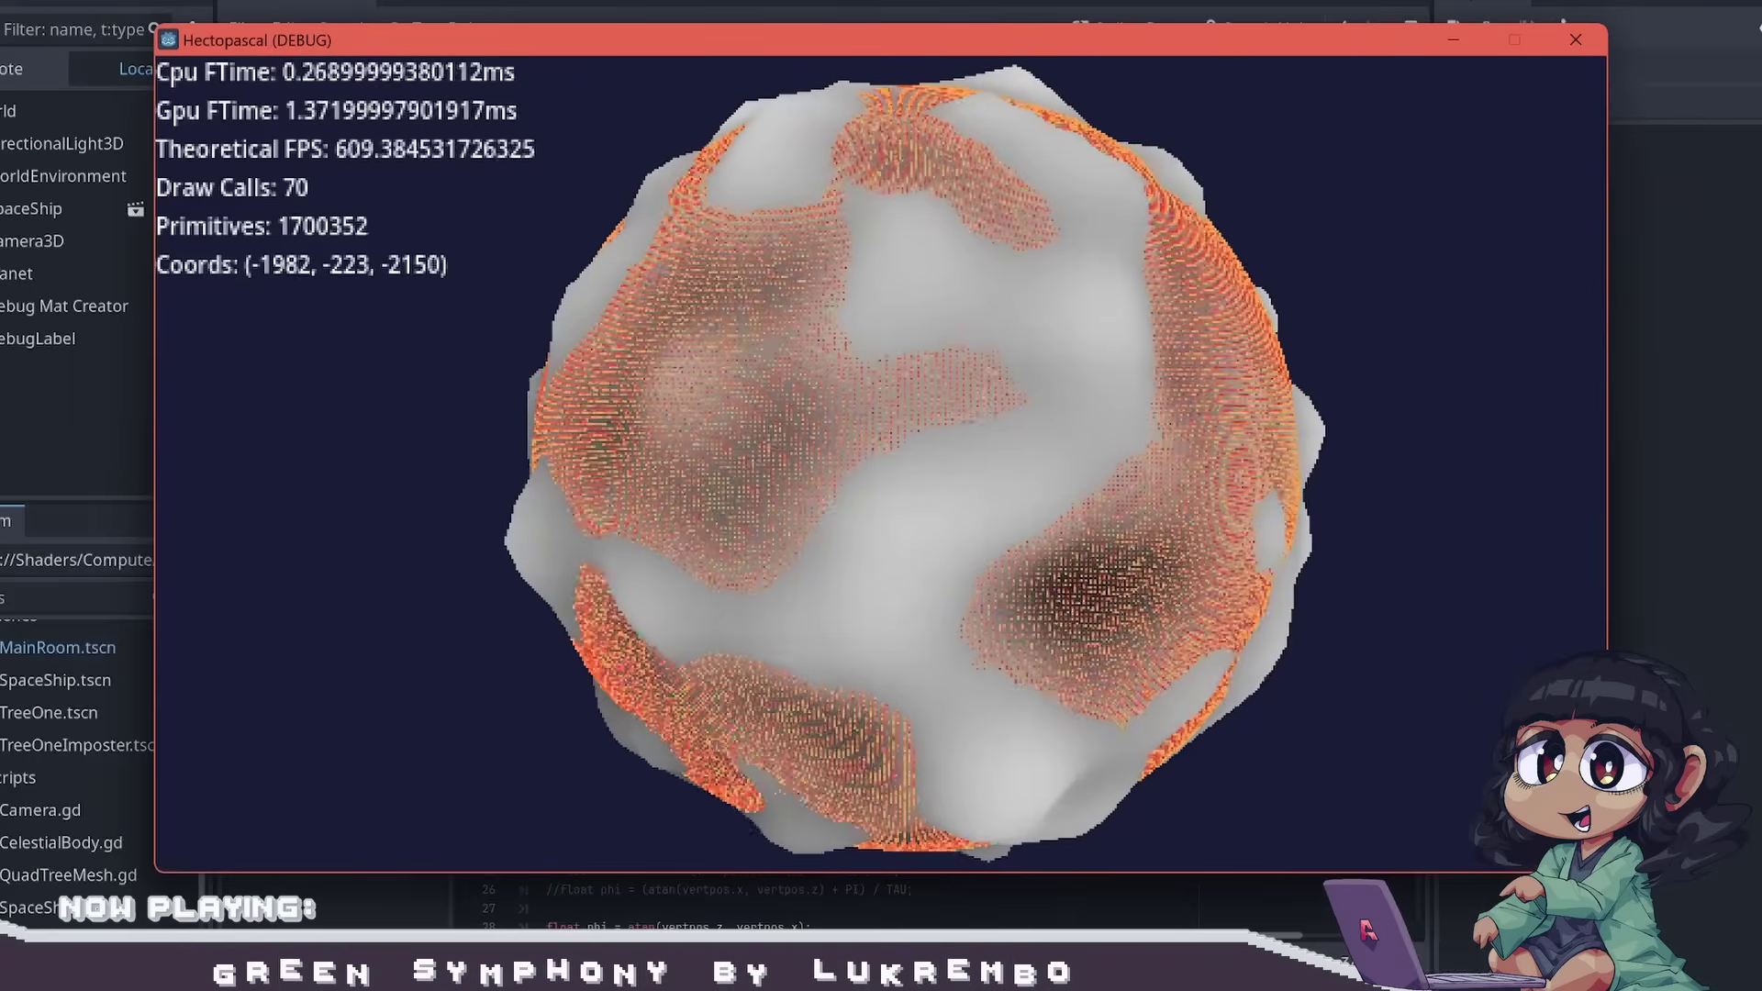
Fly the game camera from orbit down over the planet's red-tree-covered terrain
{"action": "key", "text": "w"}
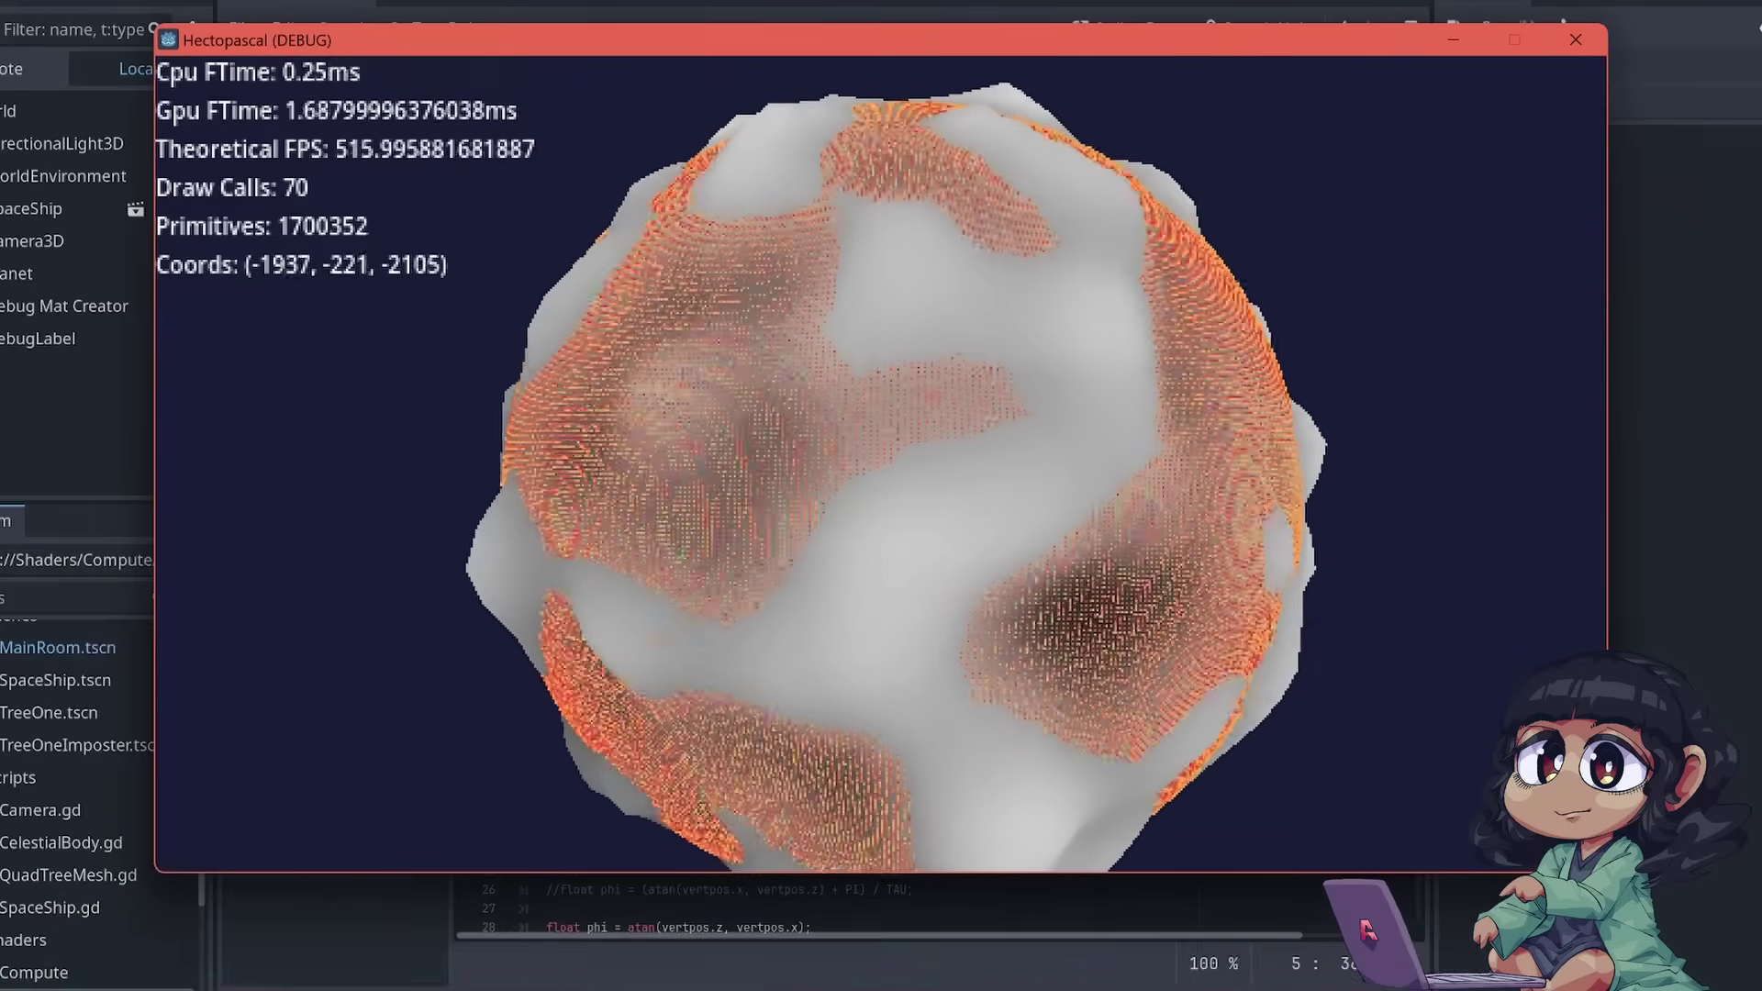
{"action": "key", "text": "w"}
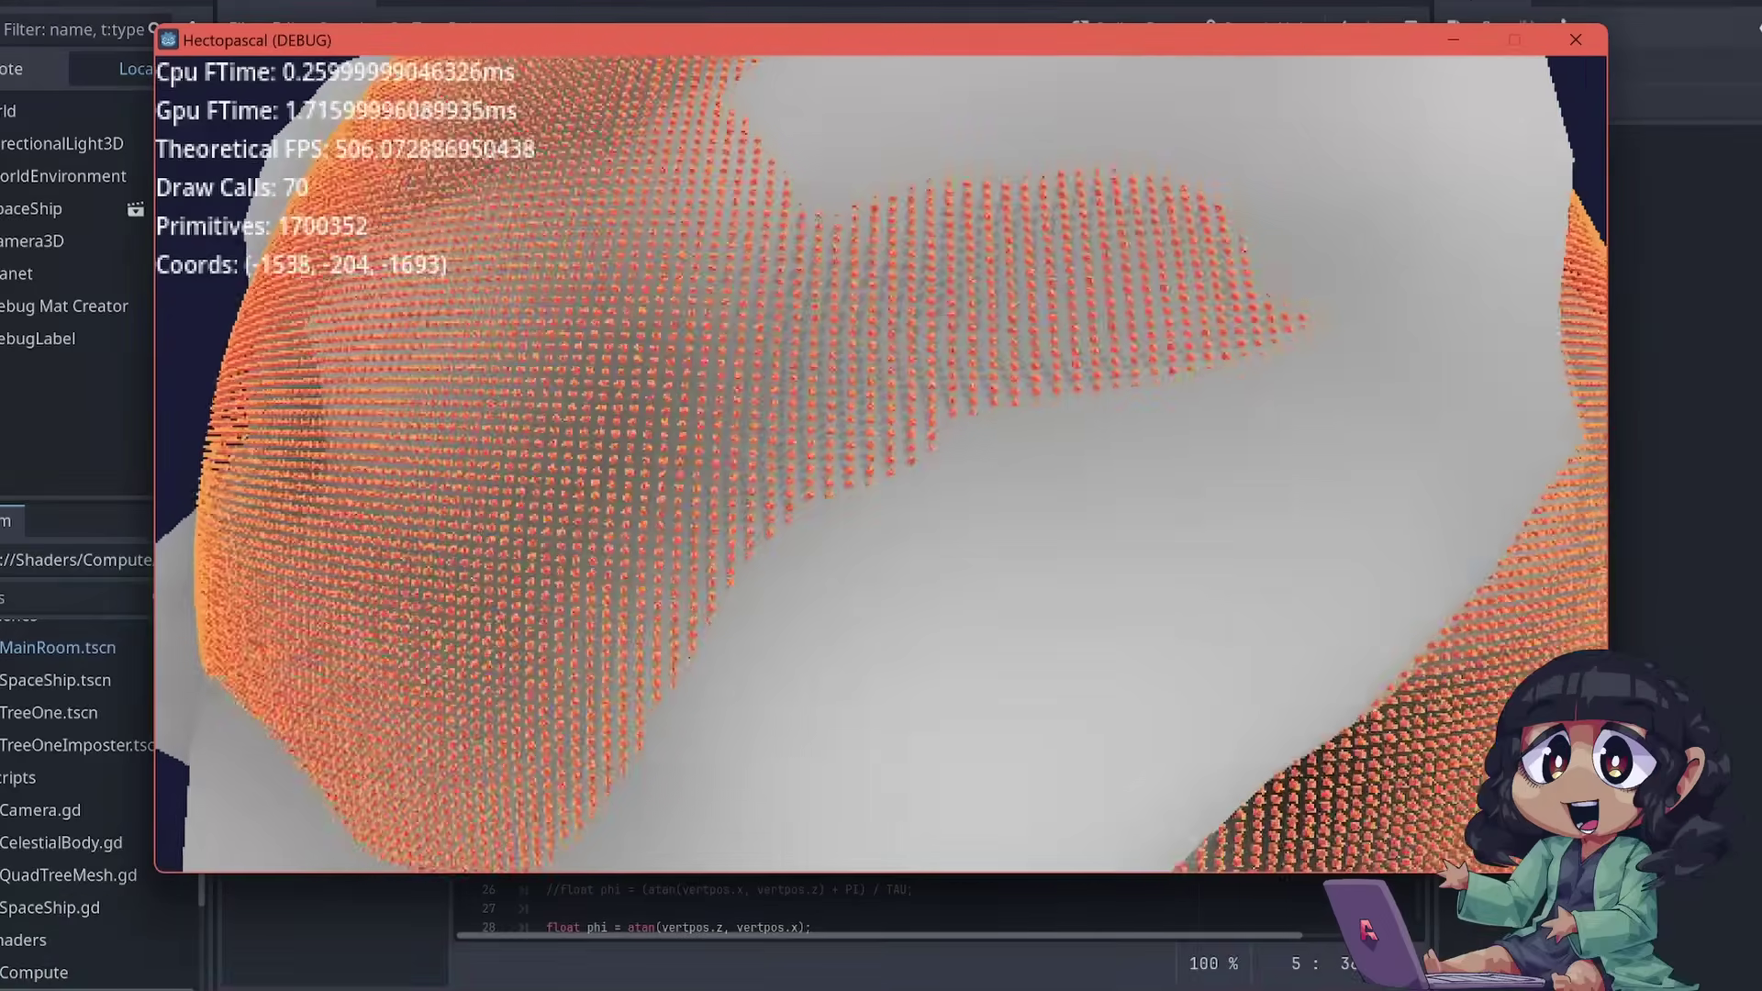
{"action": "key", "text": "w"}
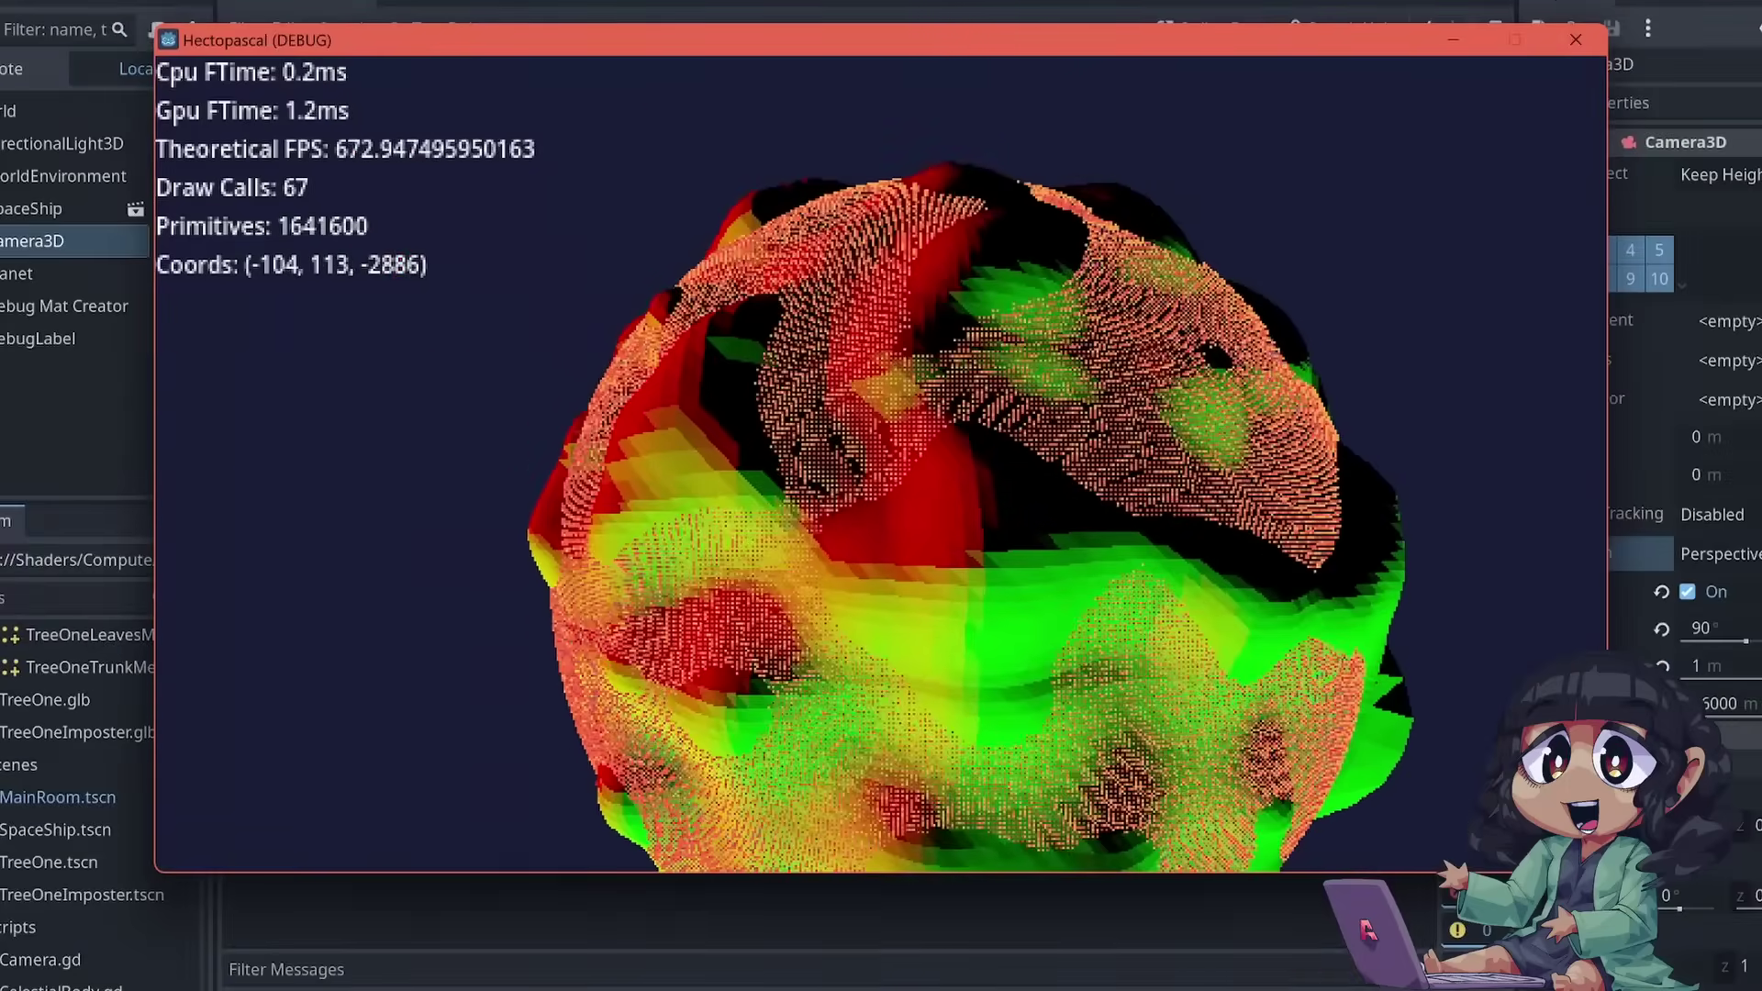
{"action": "key", "text": "w"}
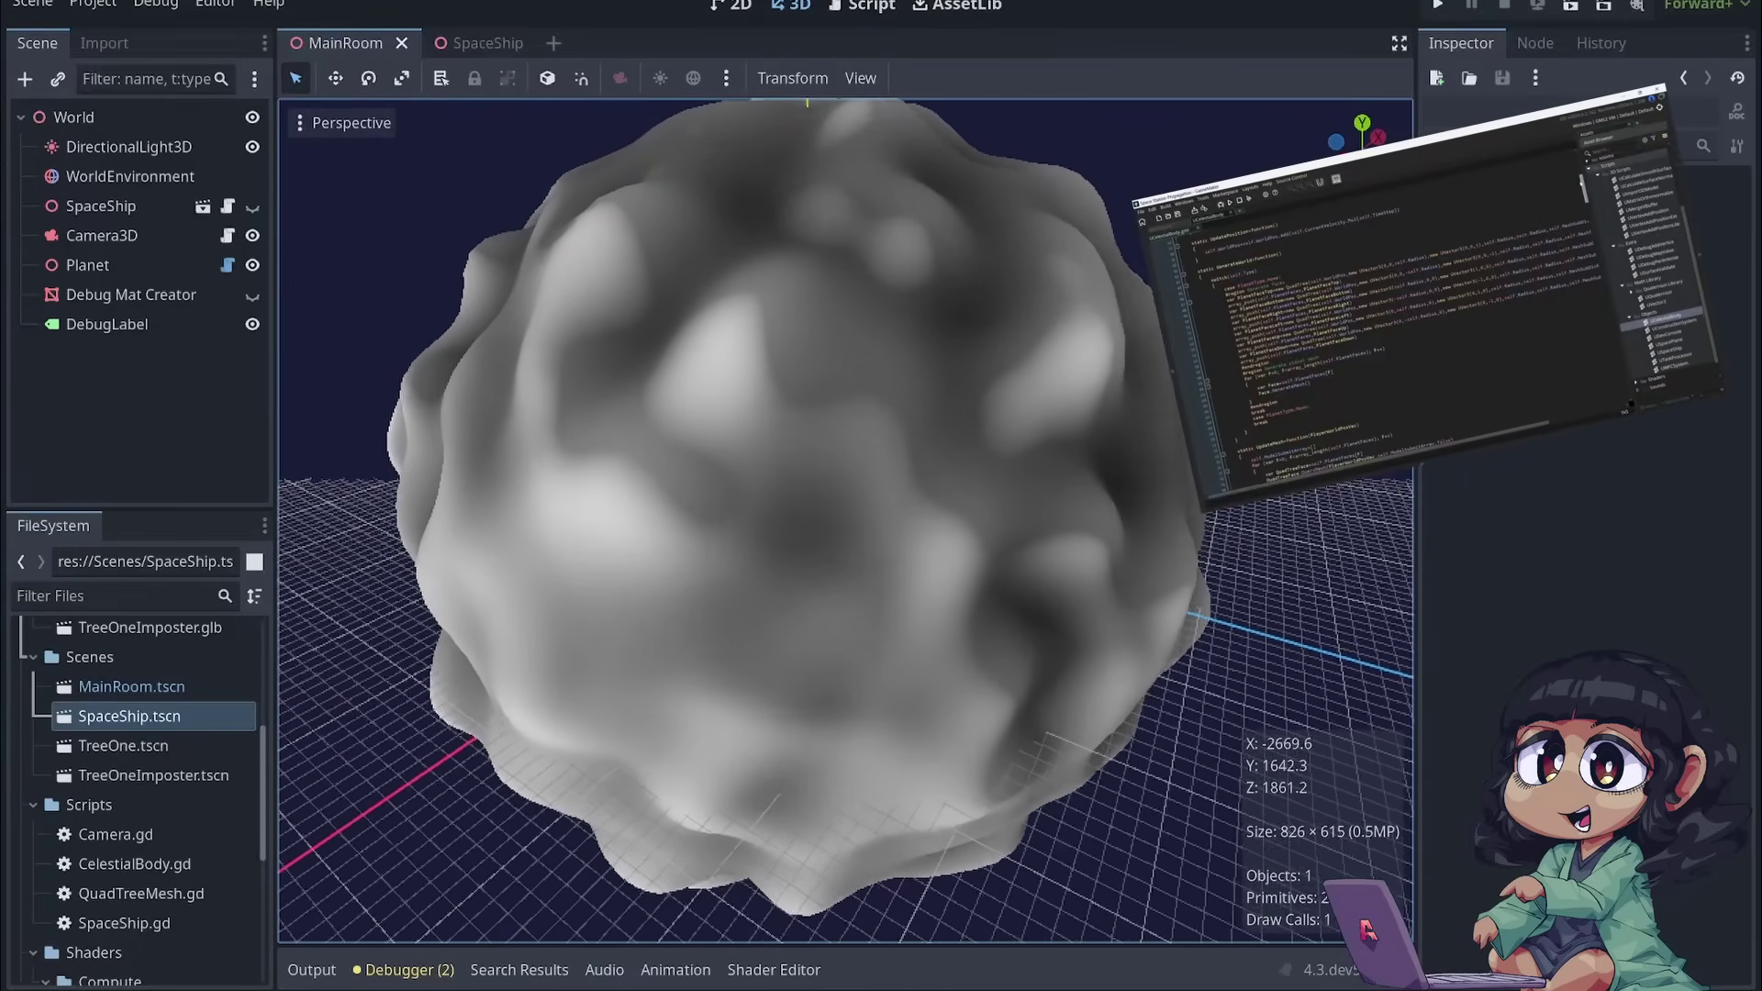
Zoom closer to the grey bumpy planet and run the project with F5
{"action": "scroll", "coordinate": [844, 521], "scroll_direction": "up", "scroll_amount": 3}
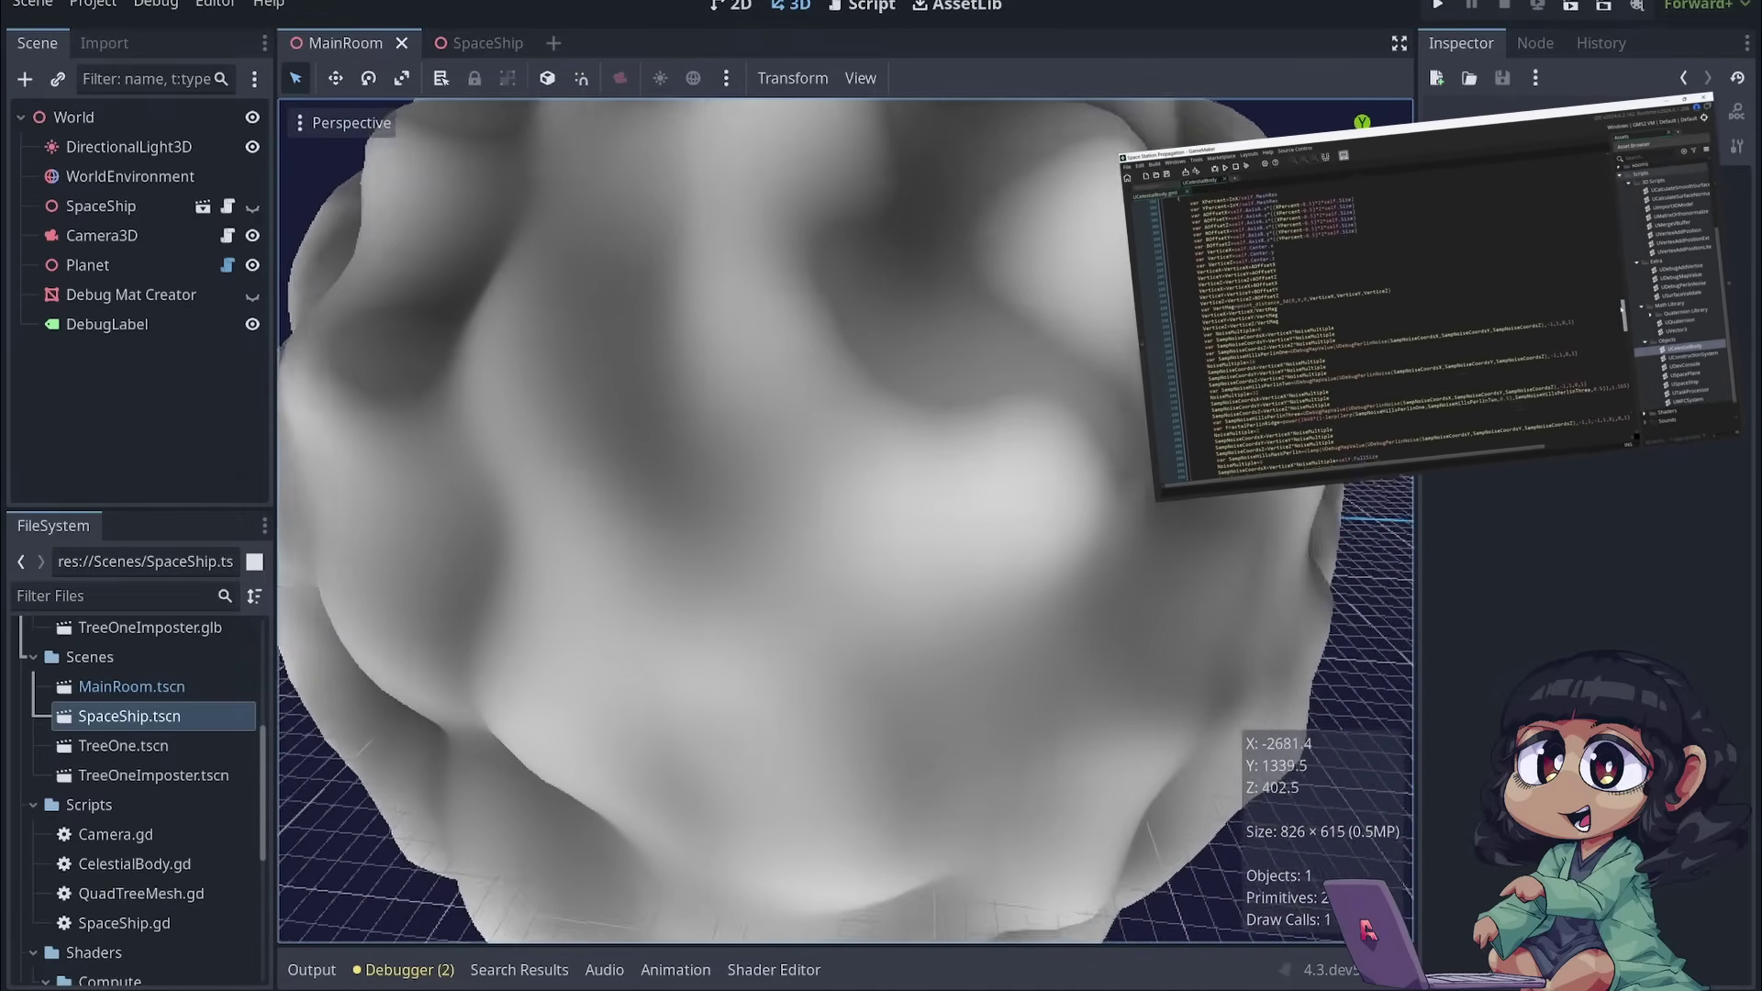
{"action": "key", "text": "F5"}
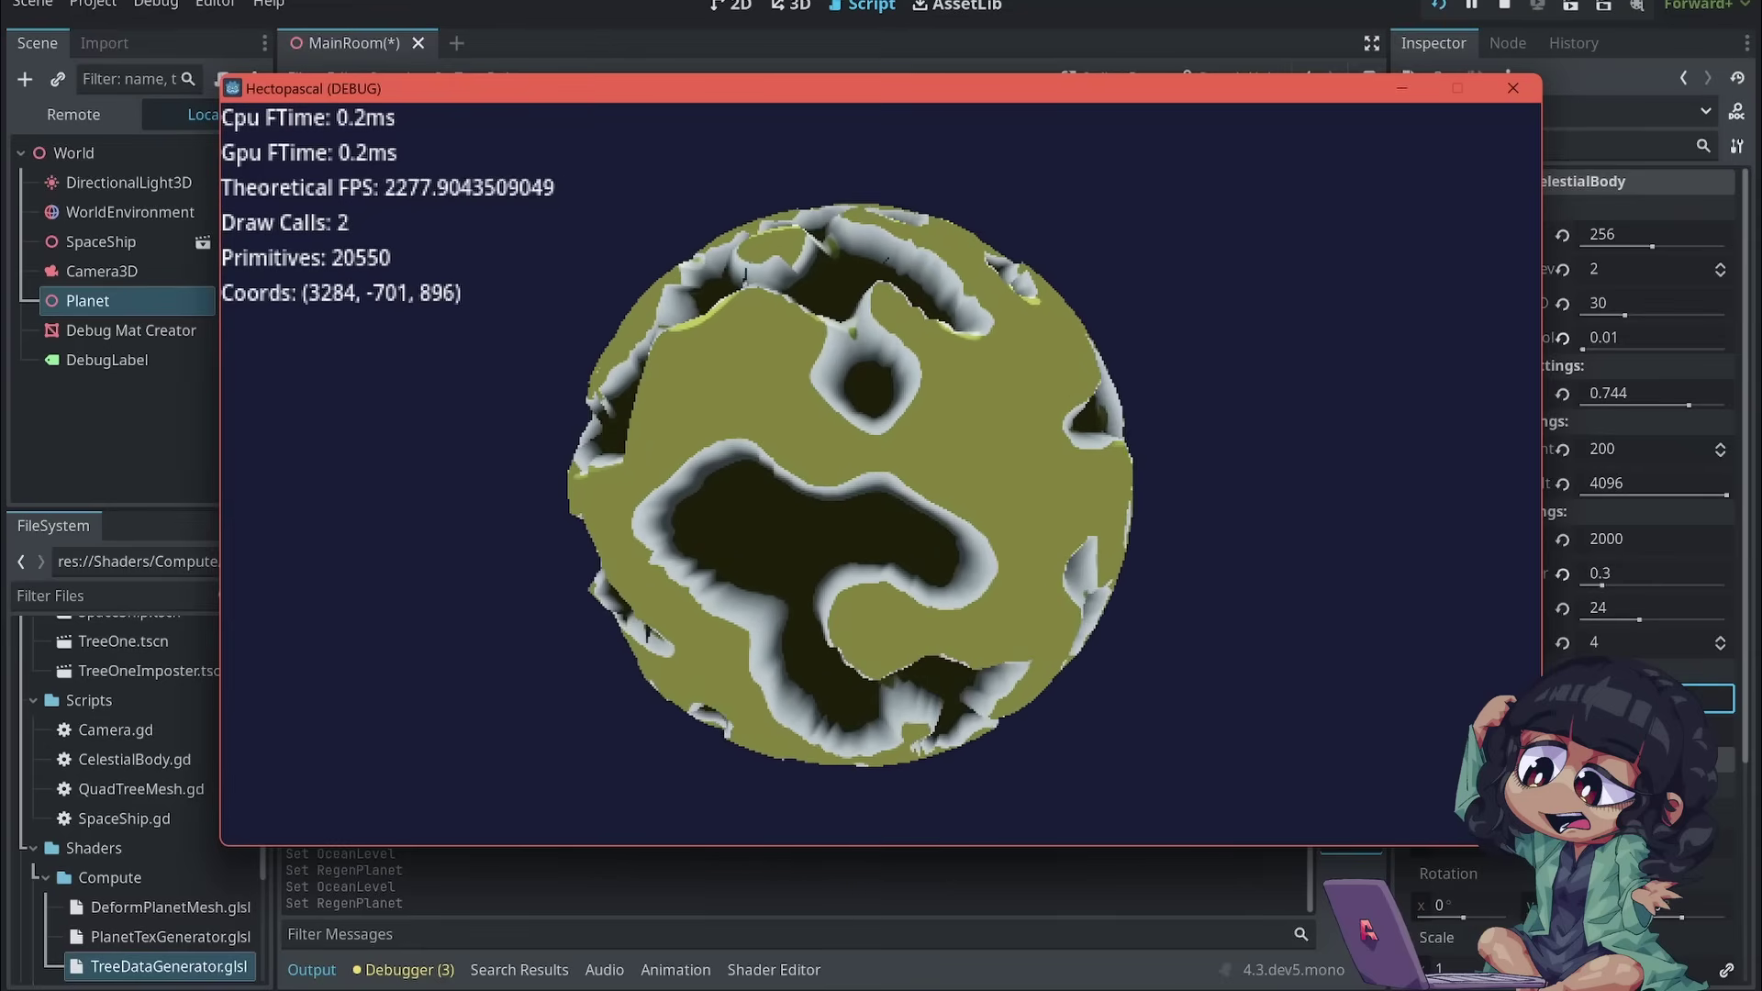
Descend from orbit onto the planet's red tree-covered hillsides in the running game
{"action": "key", "text": "w"}
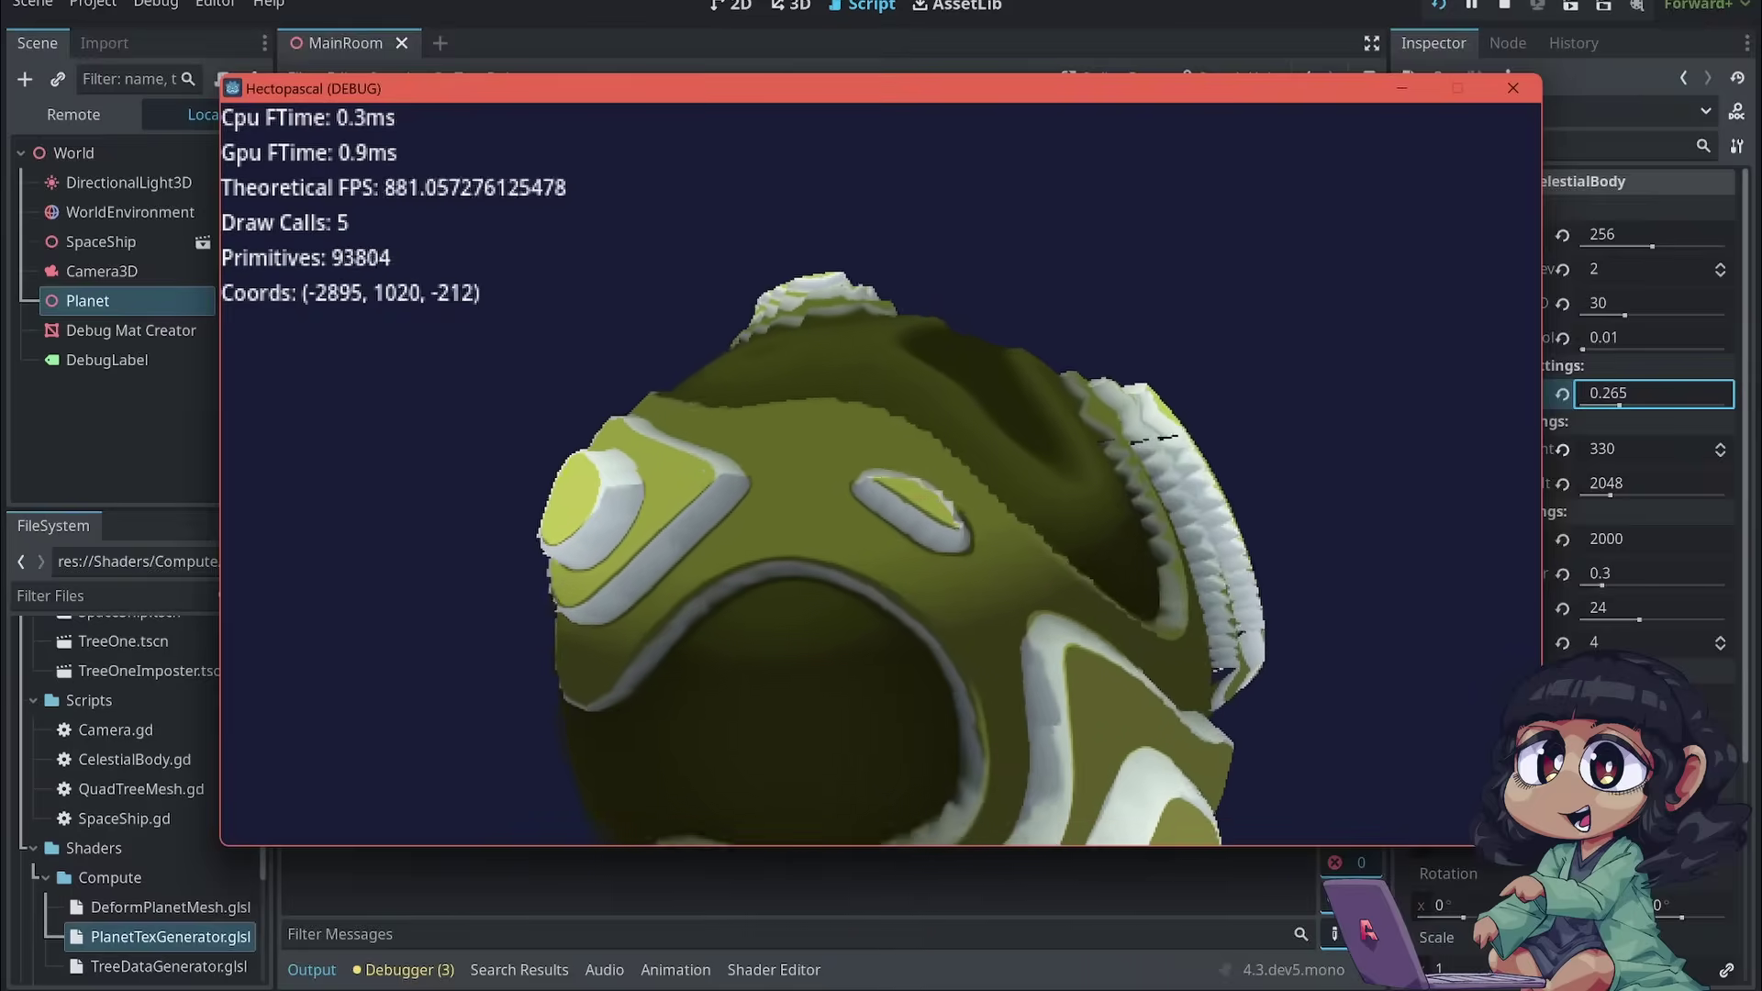
{"action": "key", "text": "w"}
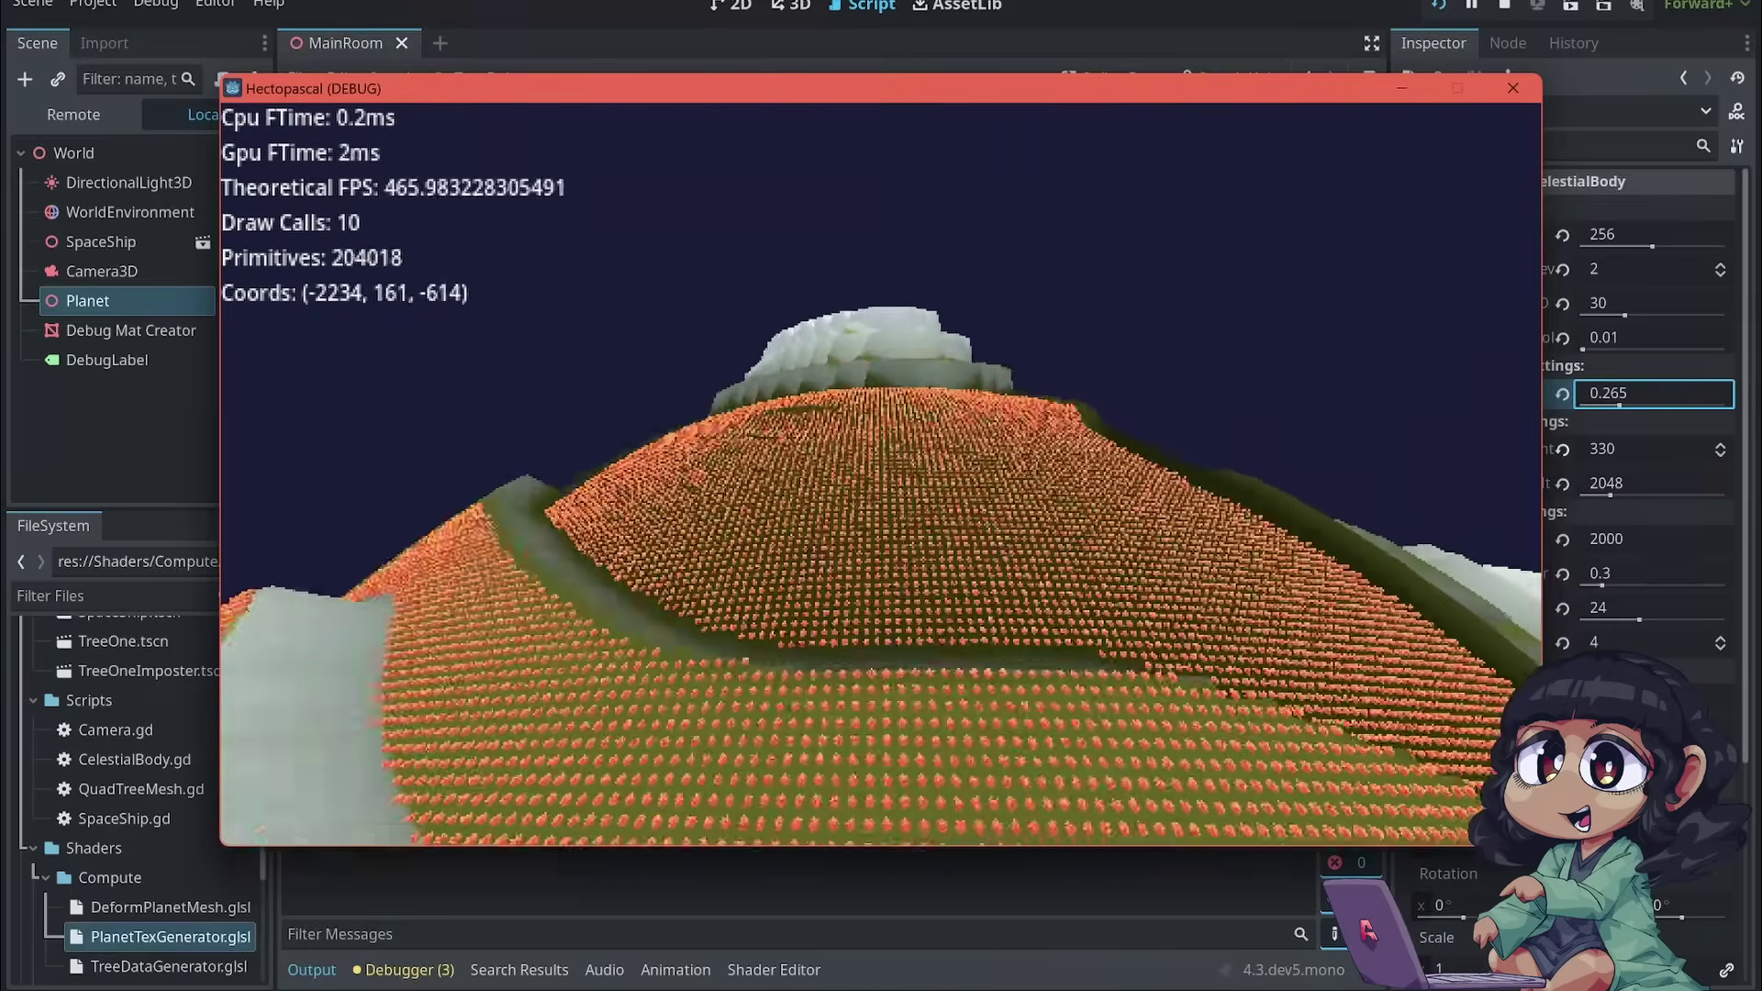
Fly low over the green hills toward the red flower patches, pitching up toward the horizon
{"action": "key", "text": "w"}
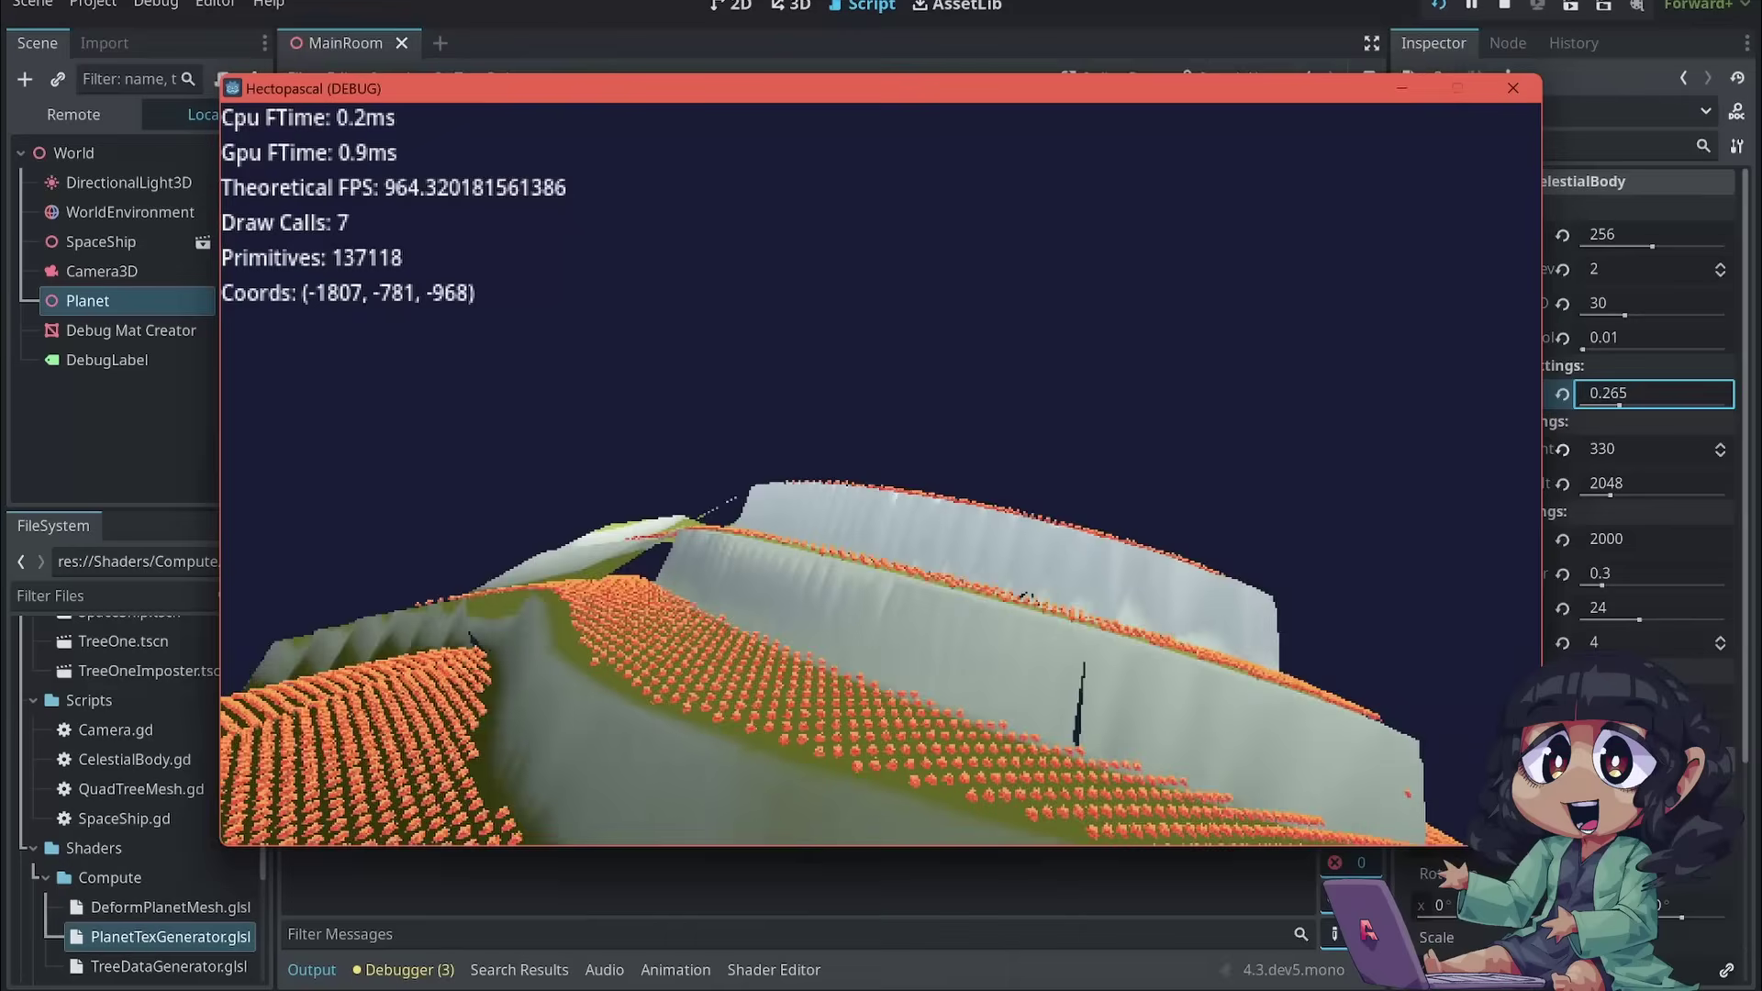
{"action": "key", "text": "w"}
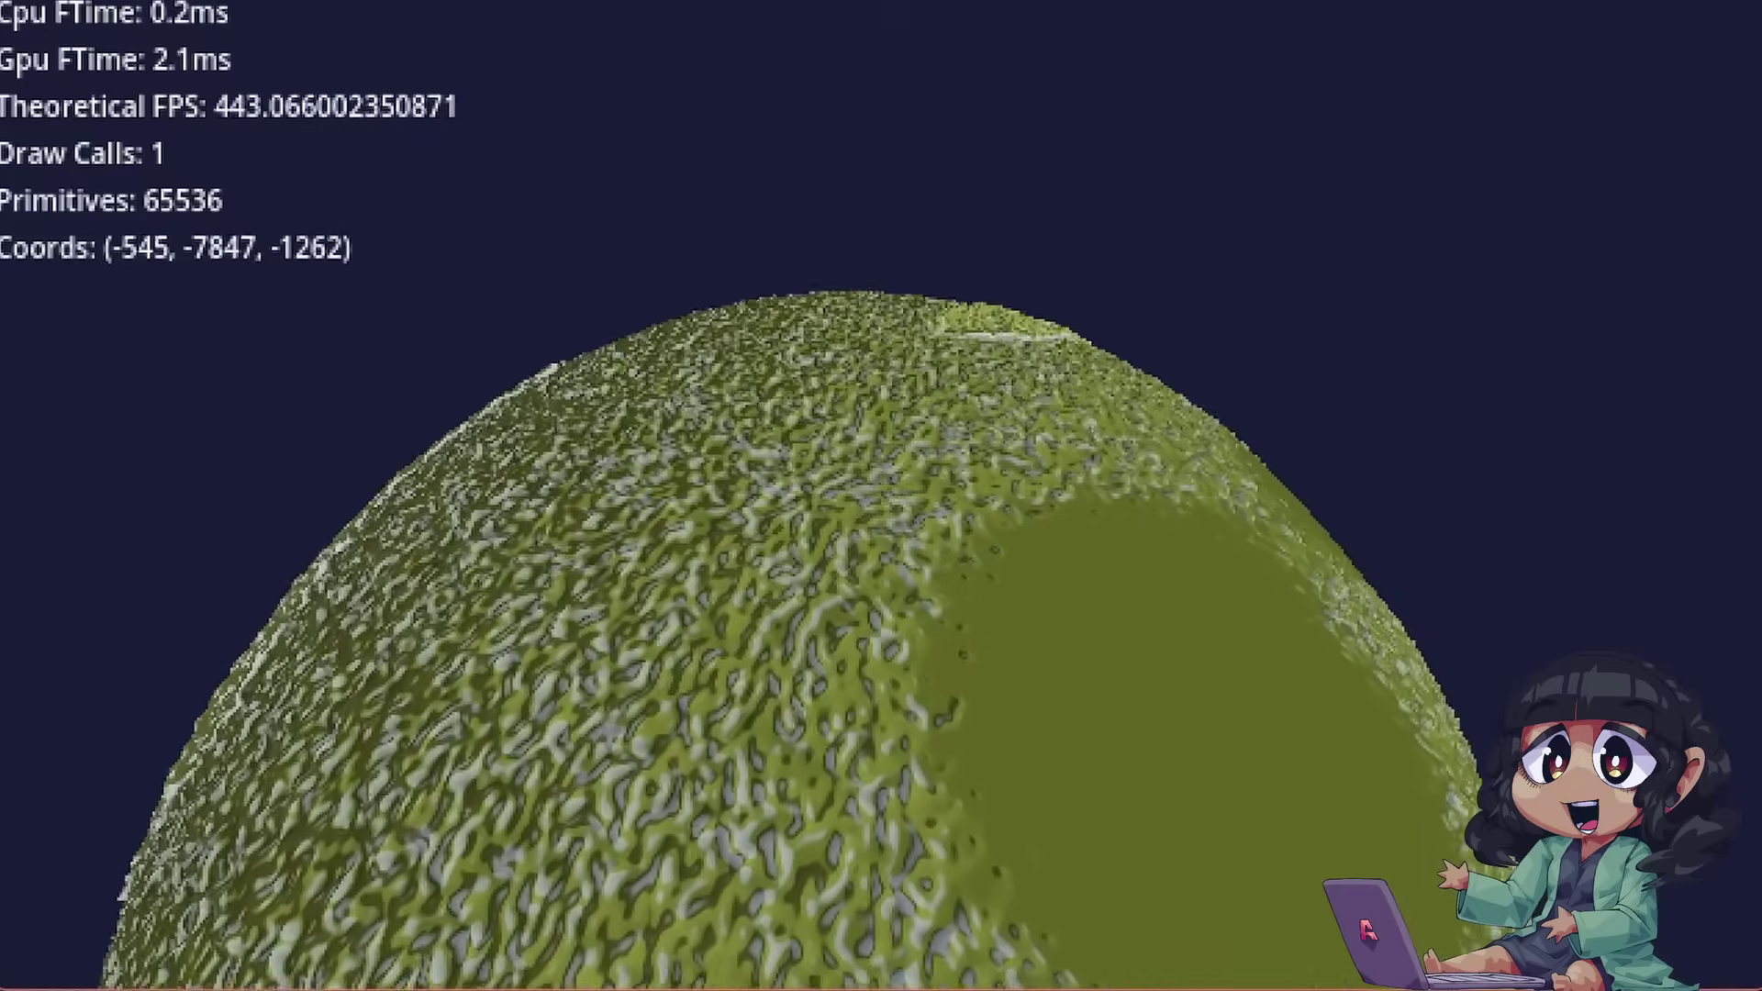
{"action": "key", "text": "w"}
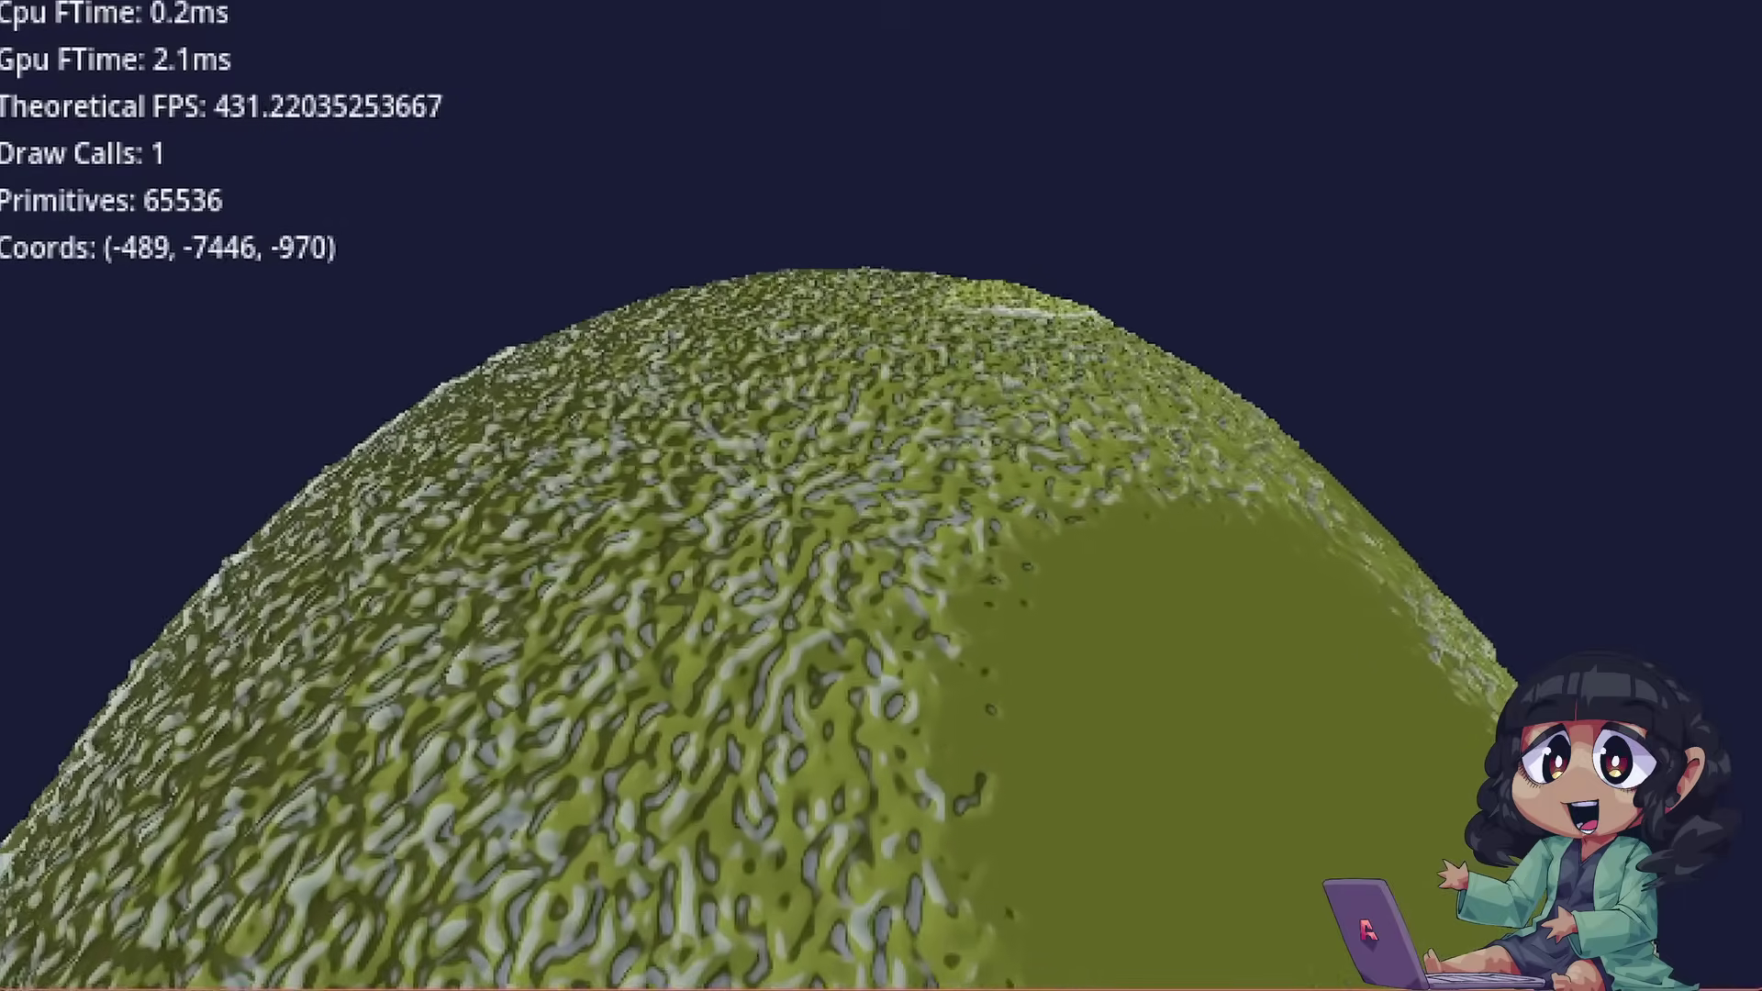
{"action": "key", "text": "w"}
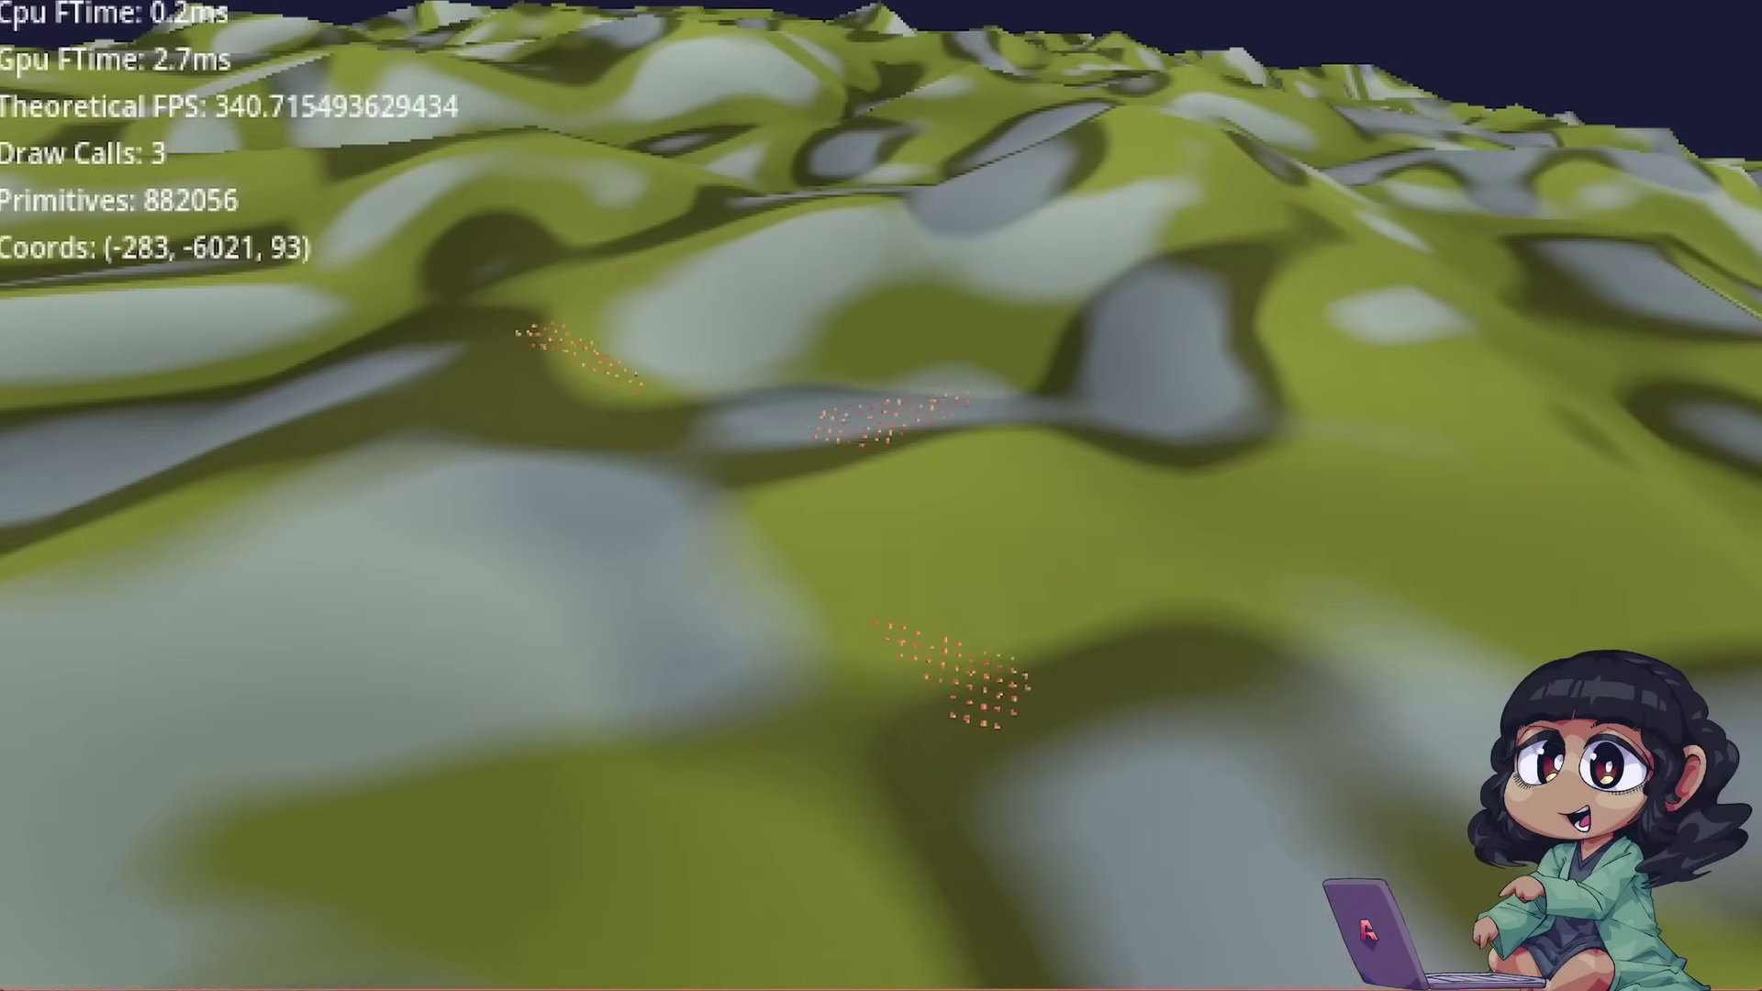
{"action": "key", "text": "w"}
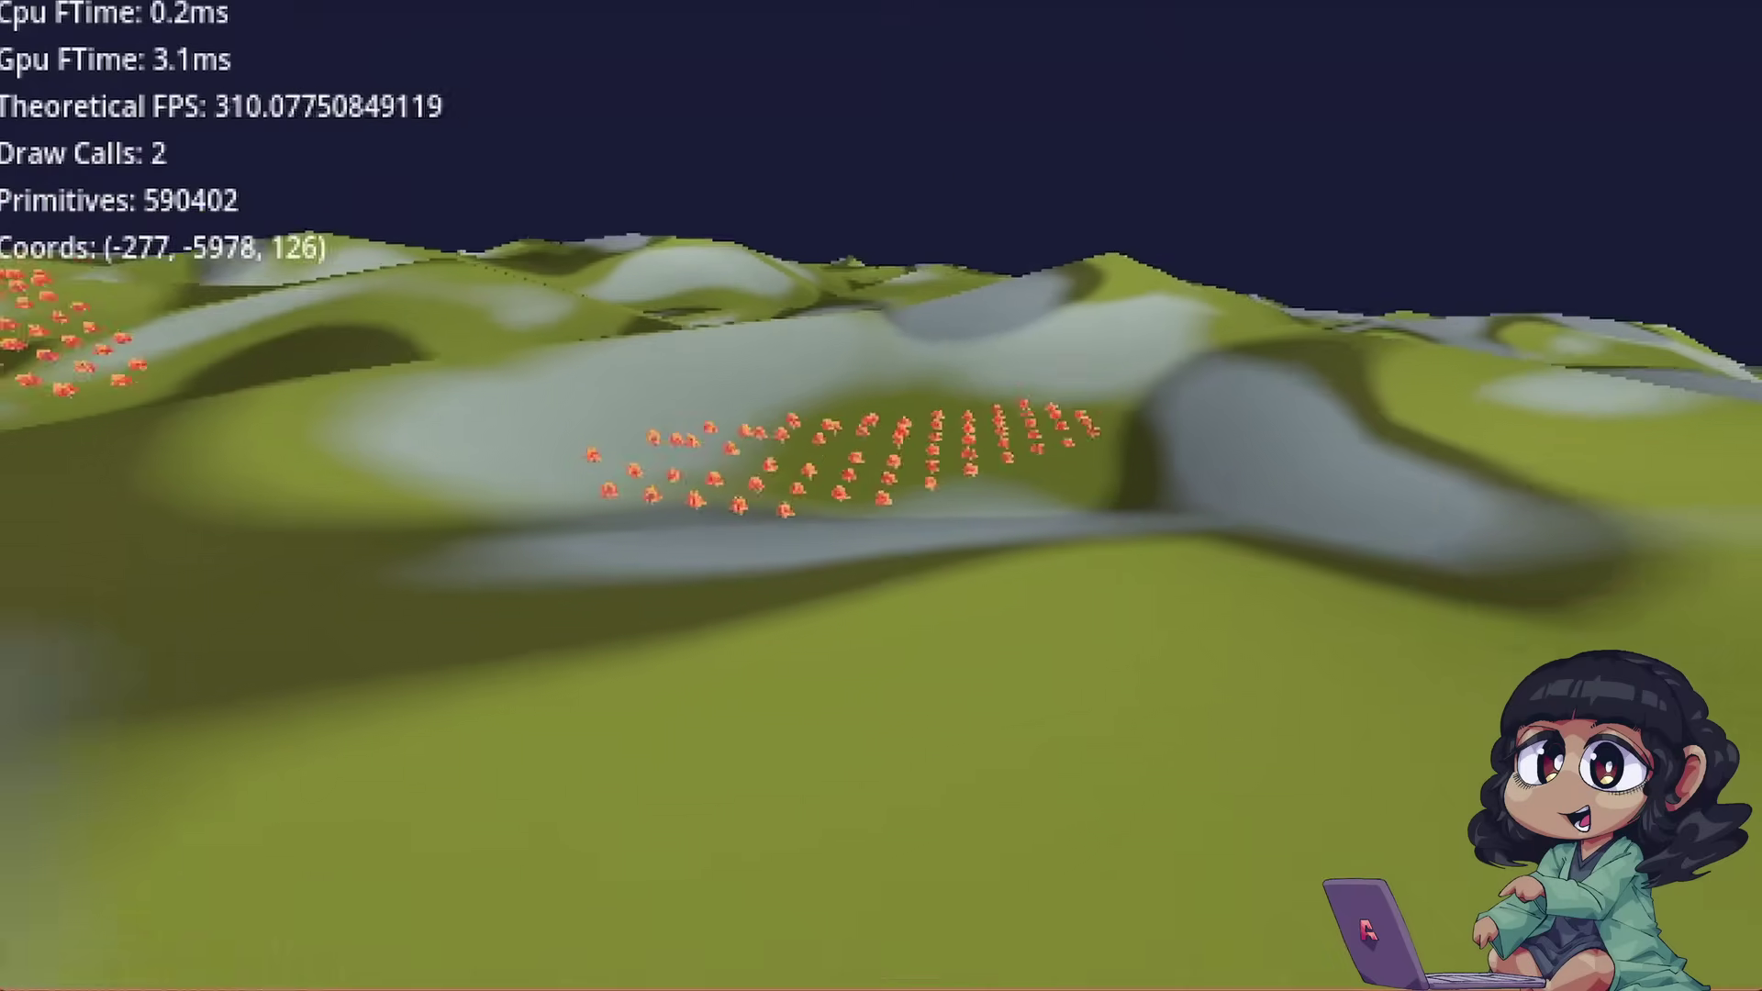
{"action": "key", "text": "w"}
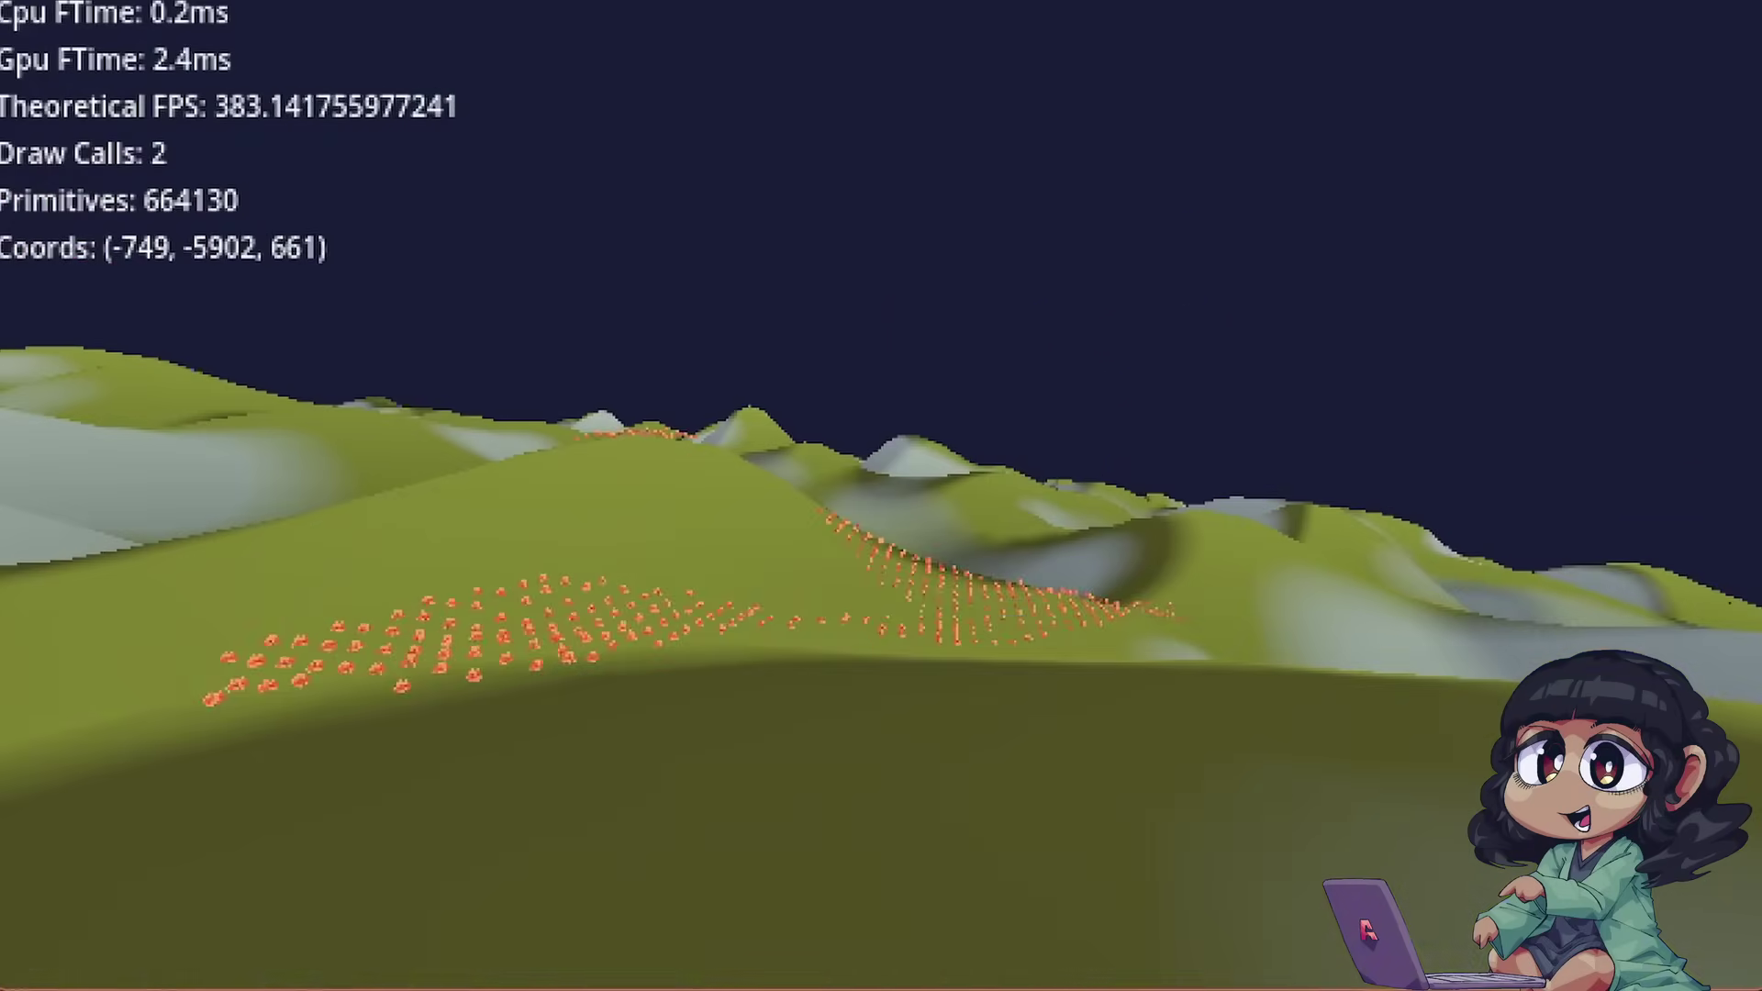
{"action": "key", "text": "w"}
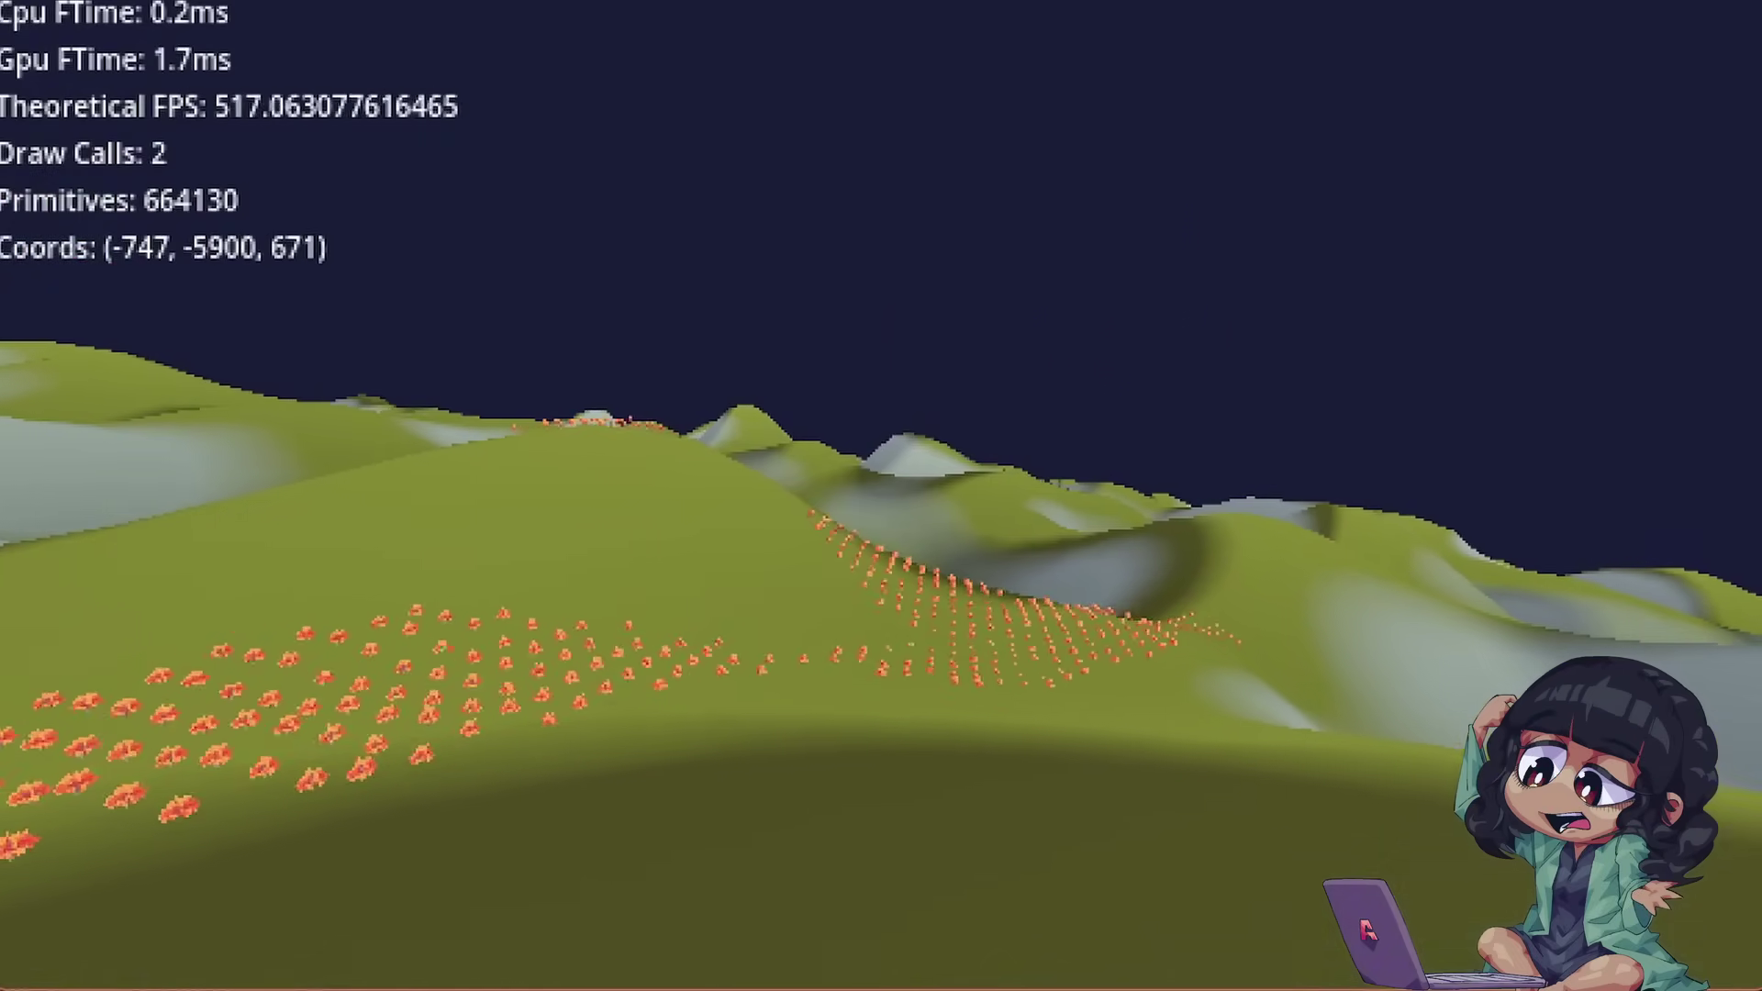
{"action": "key", "text": "w"}
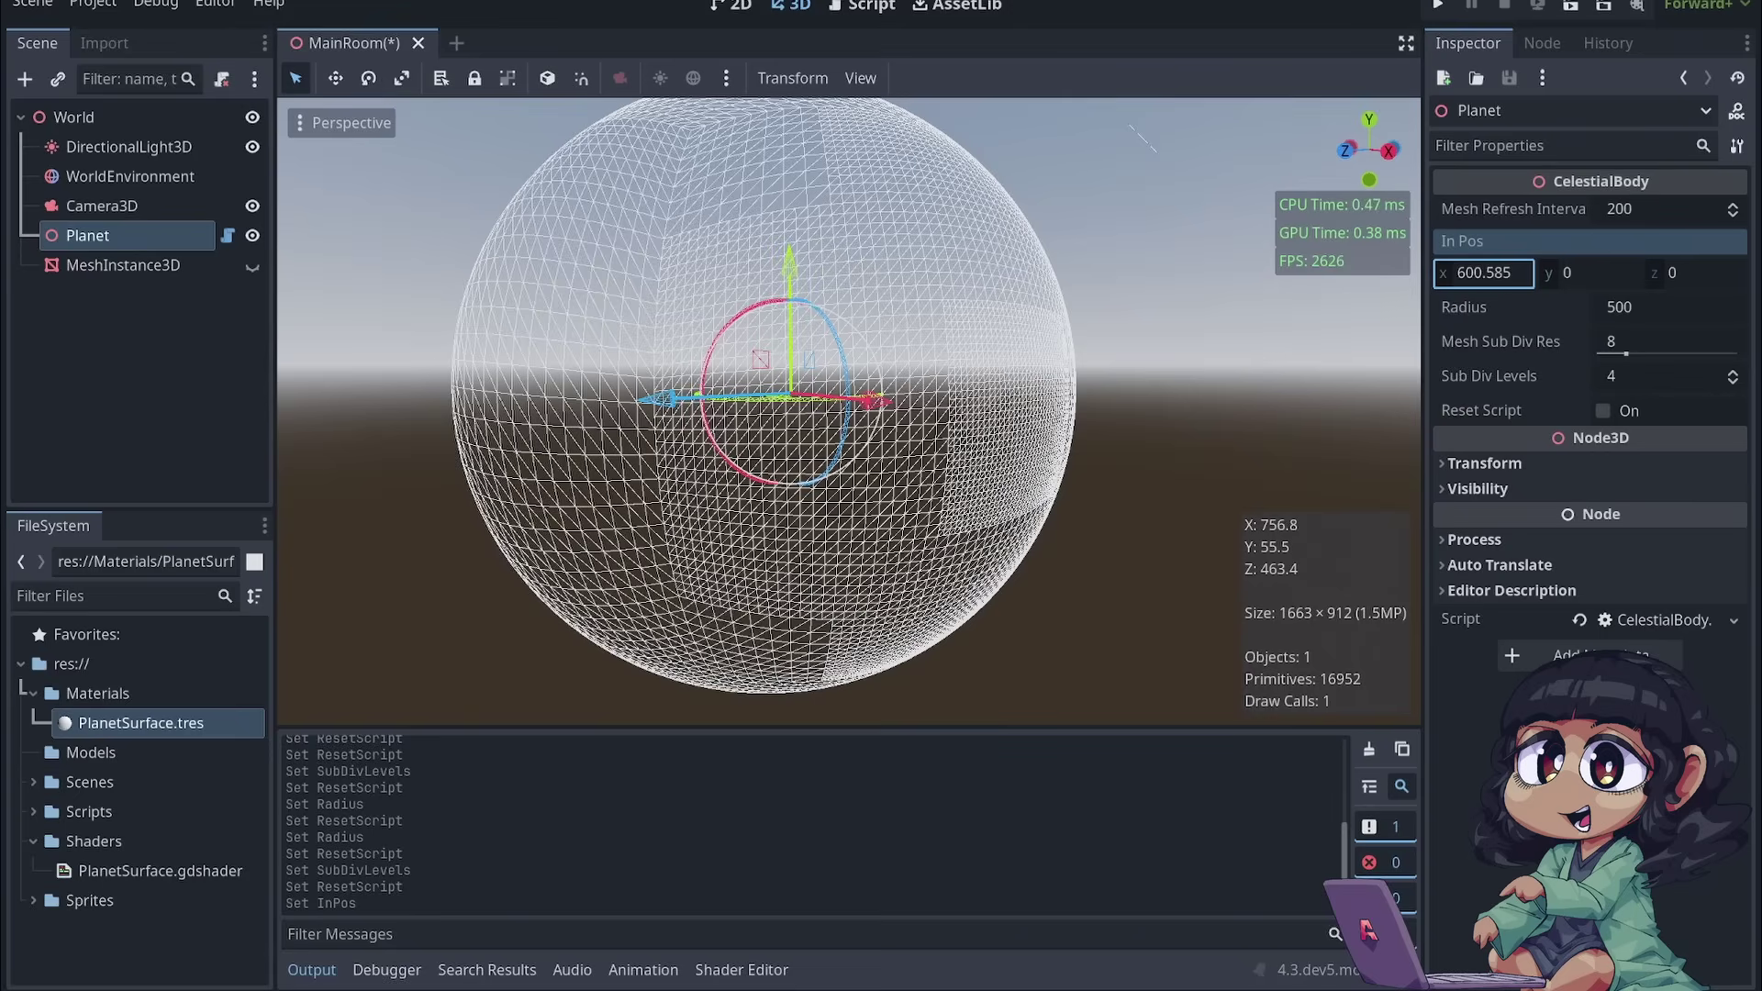
Set the Planet's In Pos x to 629.035 and Mesh Refresh Interval to 80
{"action": "left_click_drag", "start_coordinate": [1484, 272], "coordinate": [1505, 273]}
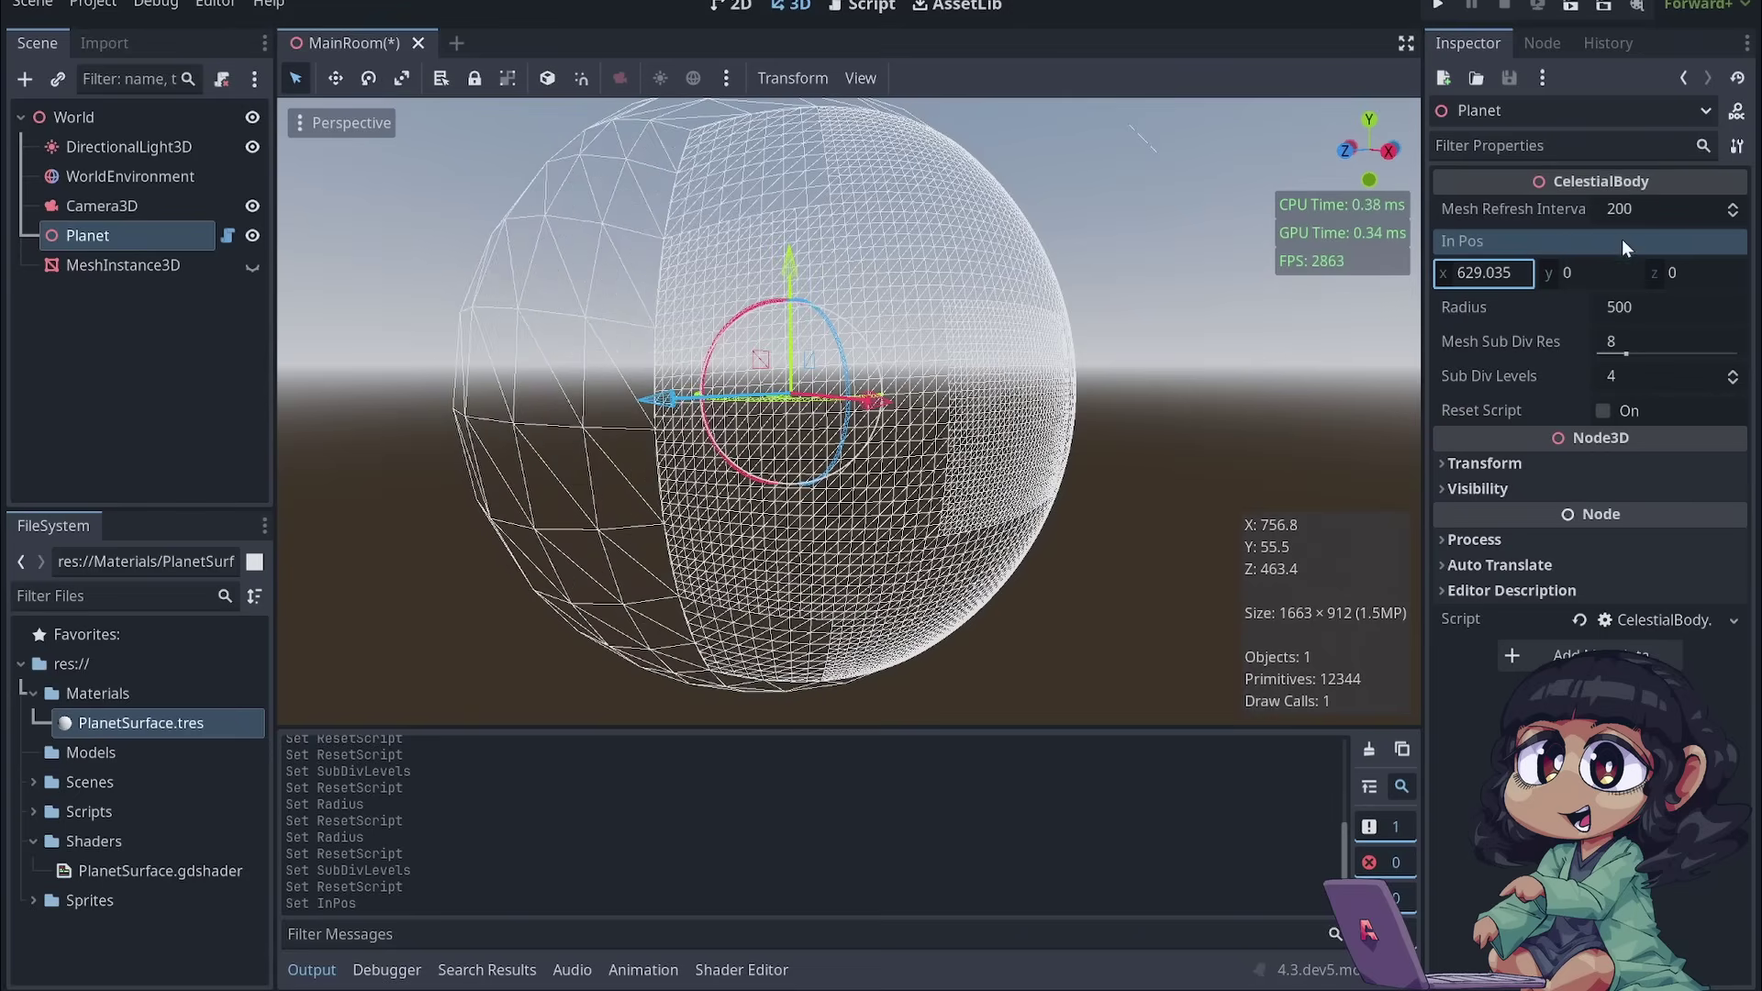
{"action": "left_click_drag", "start_coordinate": [1670, 216], "coordinate": [1615, 212]}
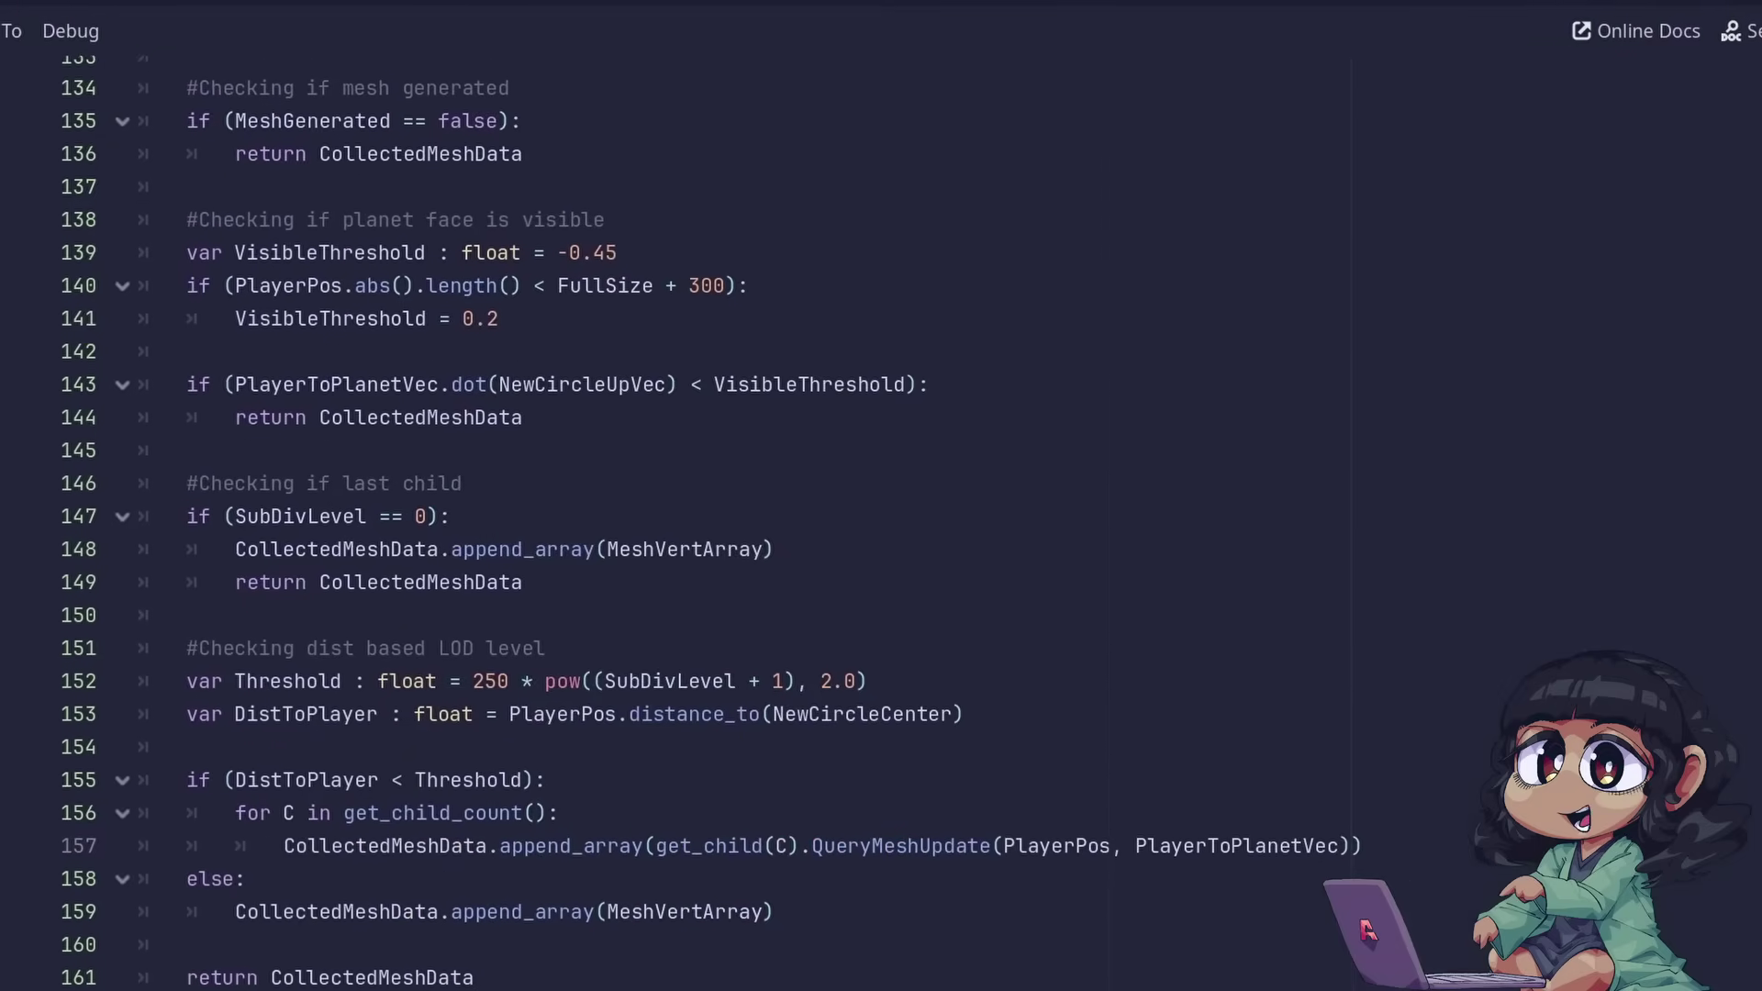
{"action": "scroll", "coordinate": [881, 514], "scroll_direction": "down", "scroll_amount": 6}
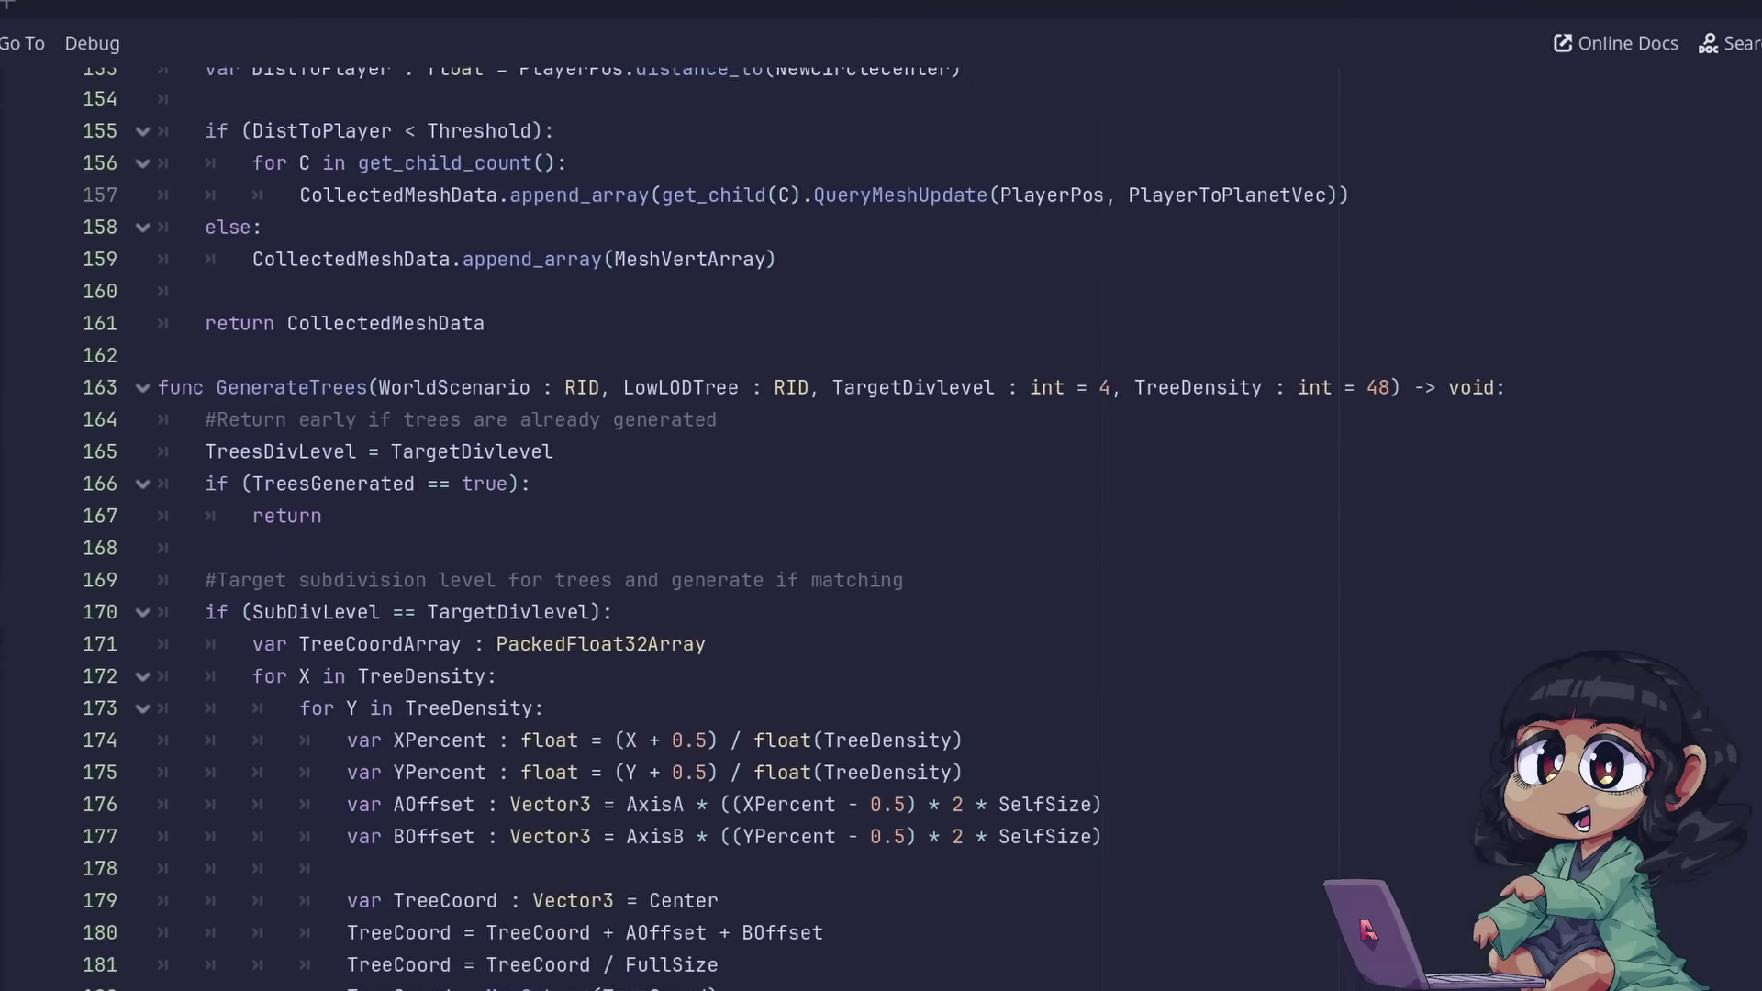
Scroll through the GenerateTrees and UpdateTrees functions in the planet script
{"action": "scroll", "coordinate": [881, 514], "scroll_direction": "down", "scroll_amount": 9}
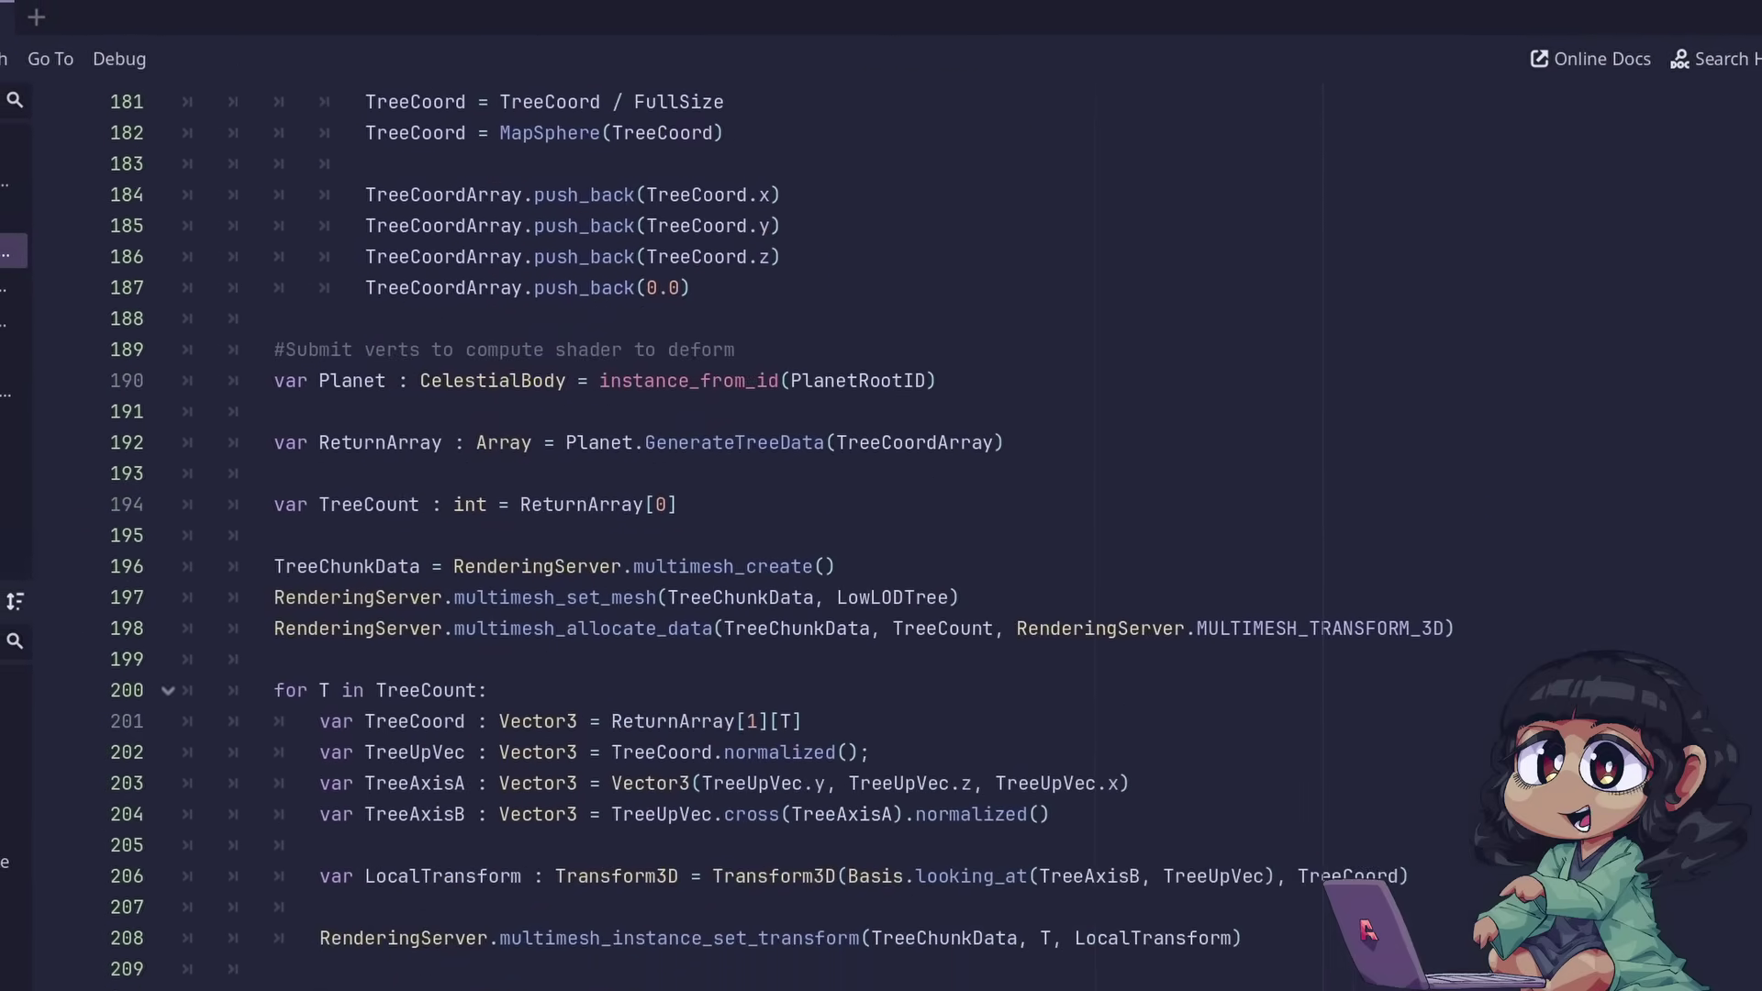
{"action": "scroll", "coordinate": [881, 514], "scroll_direction": "down", "scroll_amount": 8}
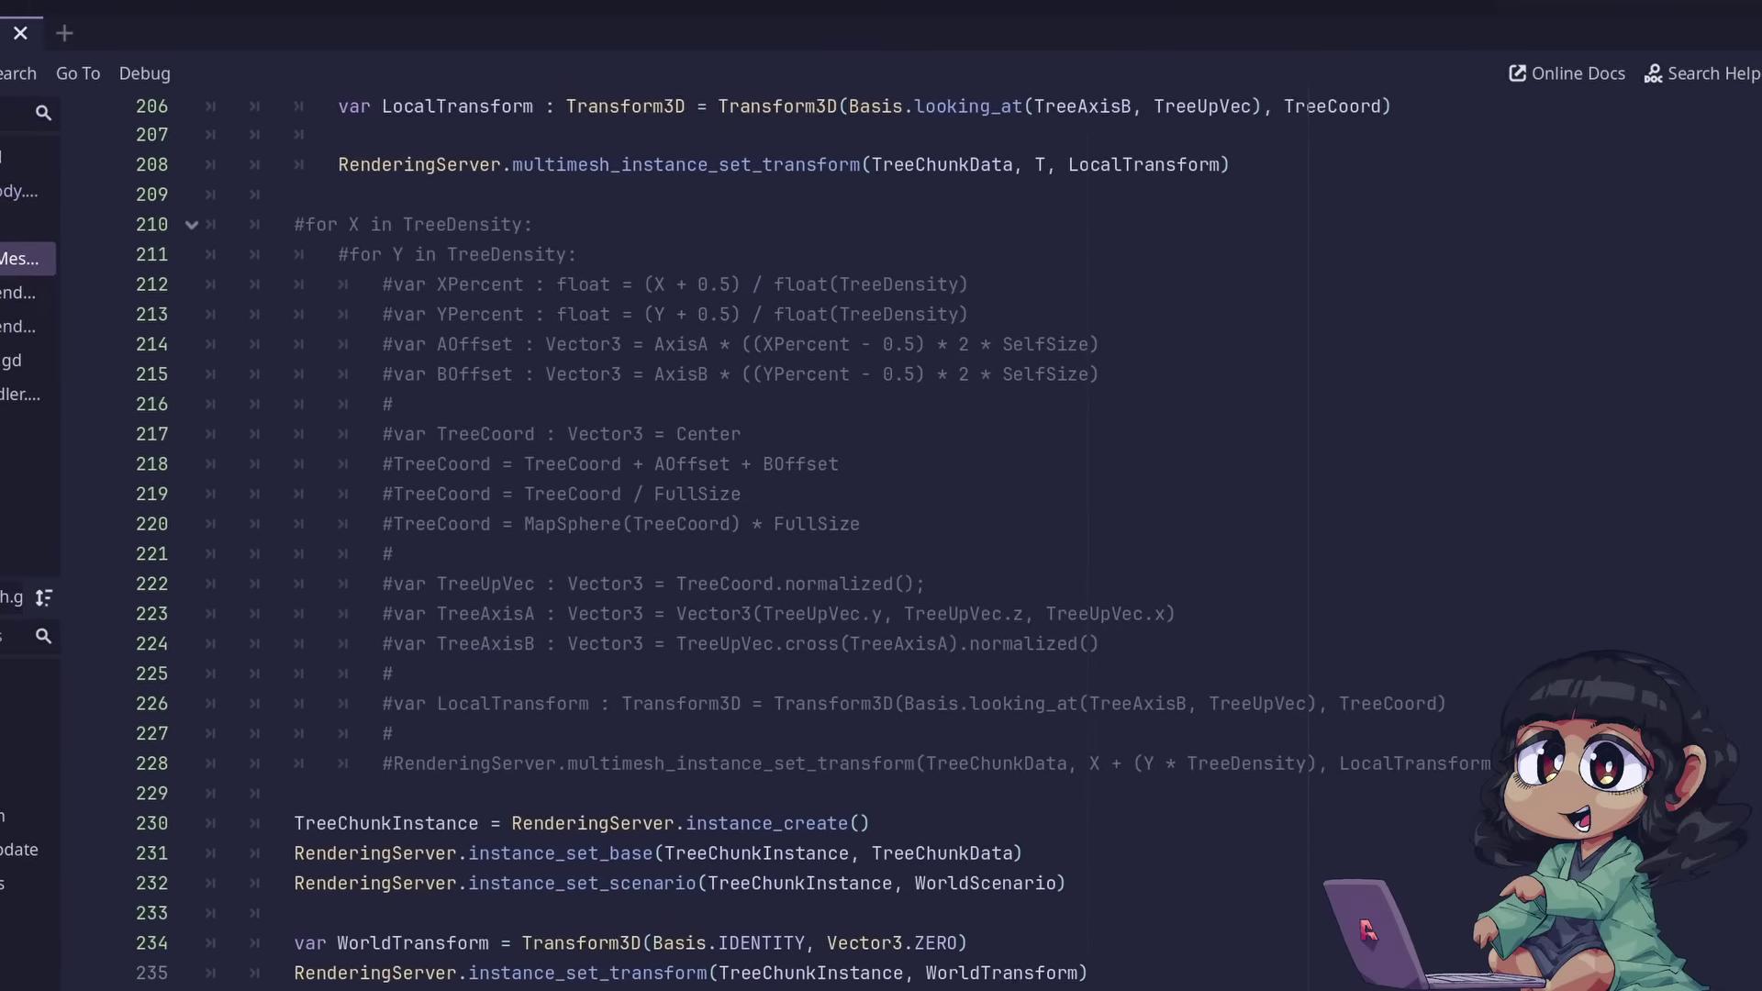
{"action": "scroll", "coordinate": [881, 514], "scroll_direction": "down", "scroll_amount": 7}
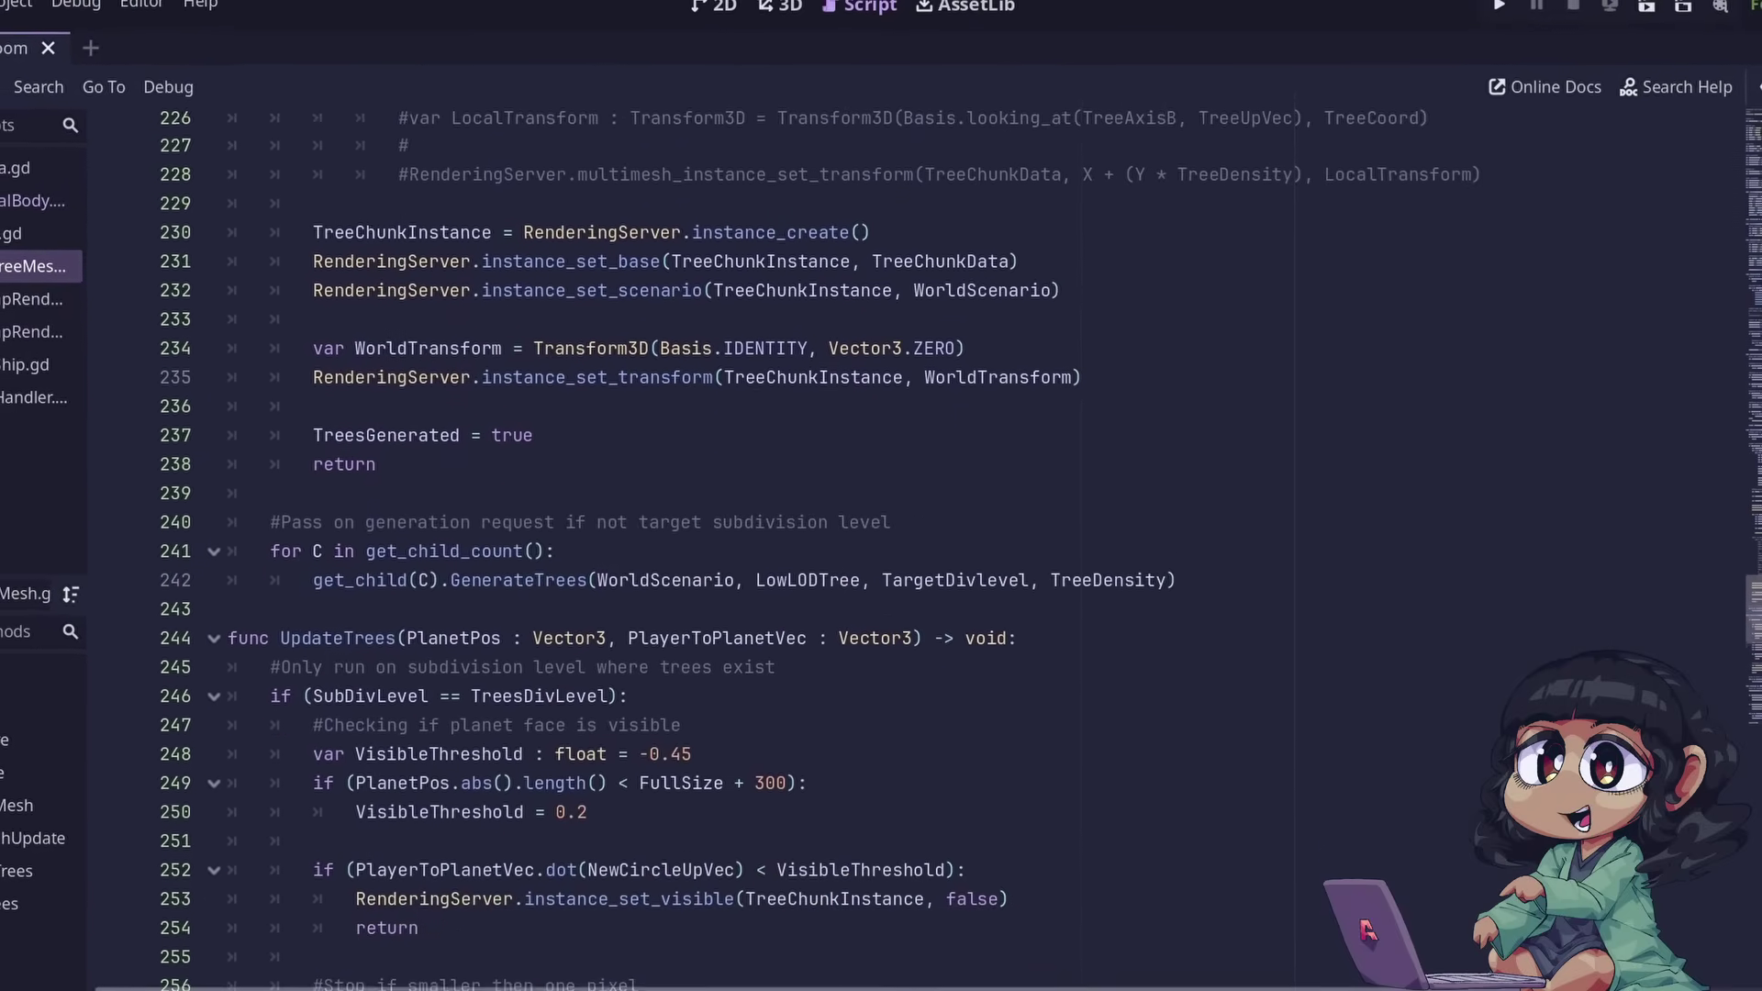
{"action": "scroll", "coordinate": [881, 514], "scroll_direction": "down", "scroll_amount": 8}
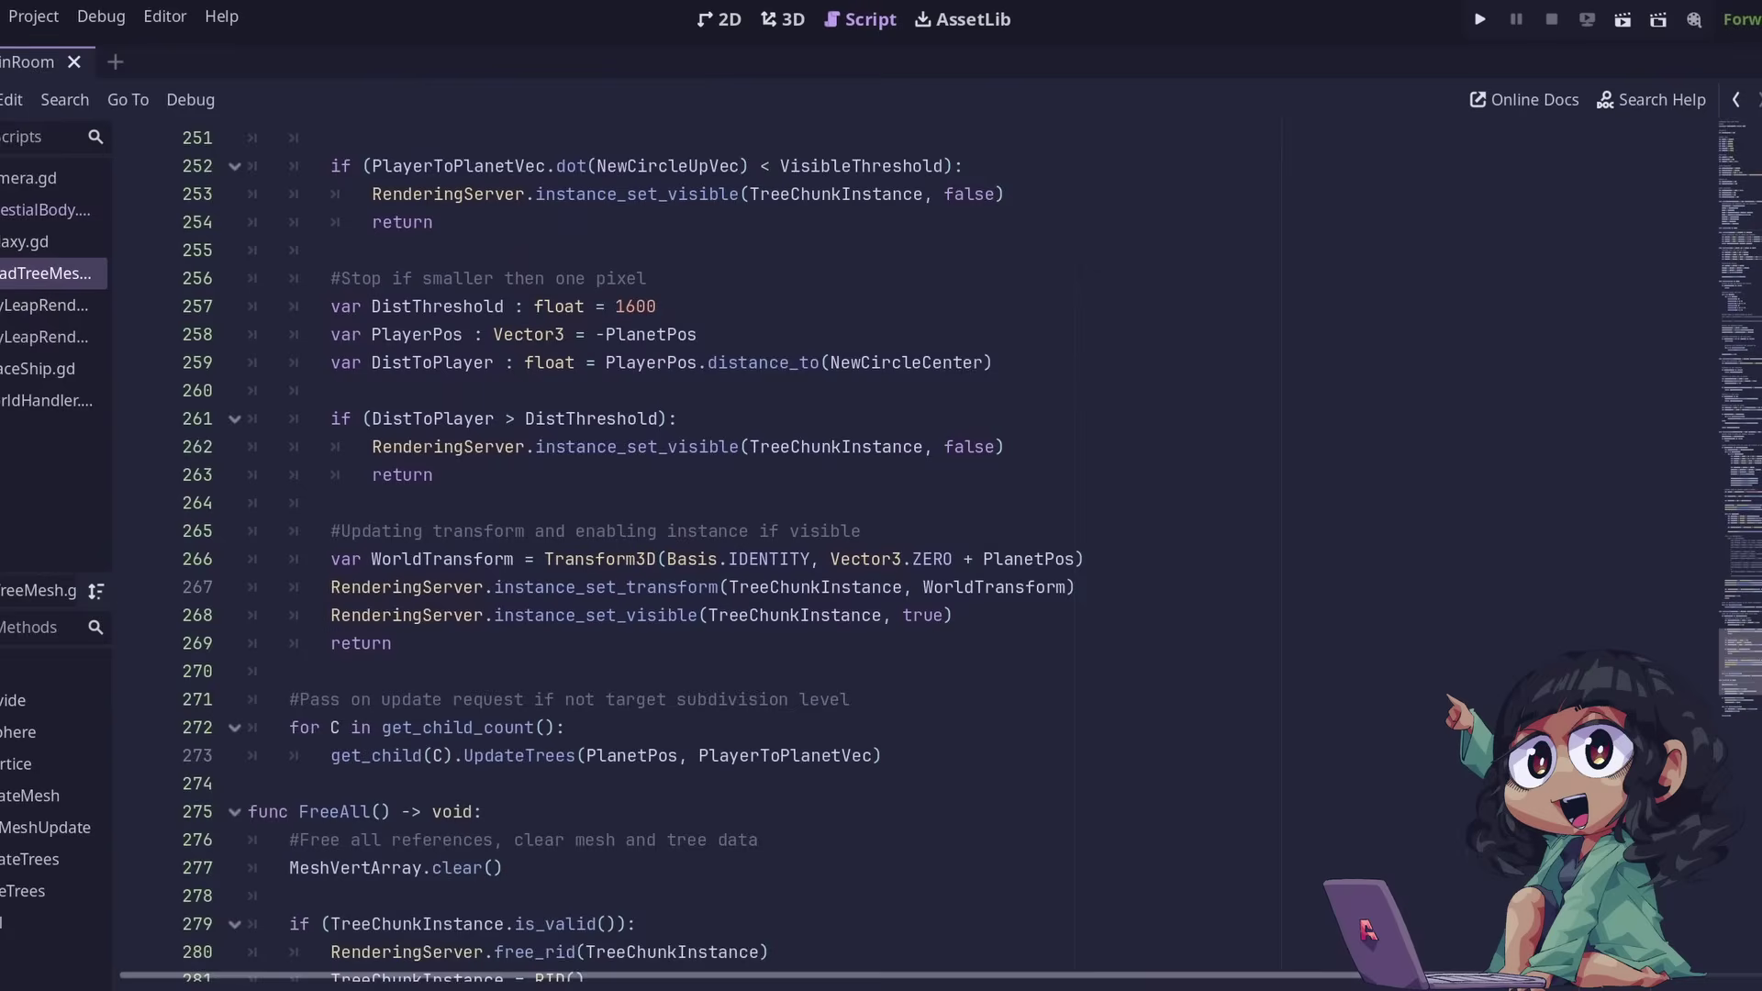
{"action": "scroll", "coordinate": [1753, 743], "scroll_direction": "down", "scroll_amount": 4}
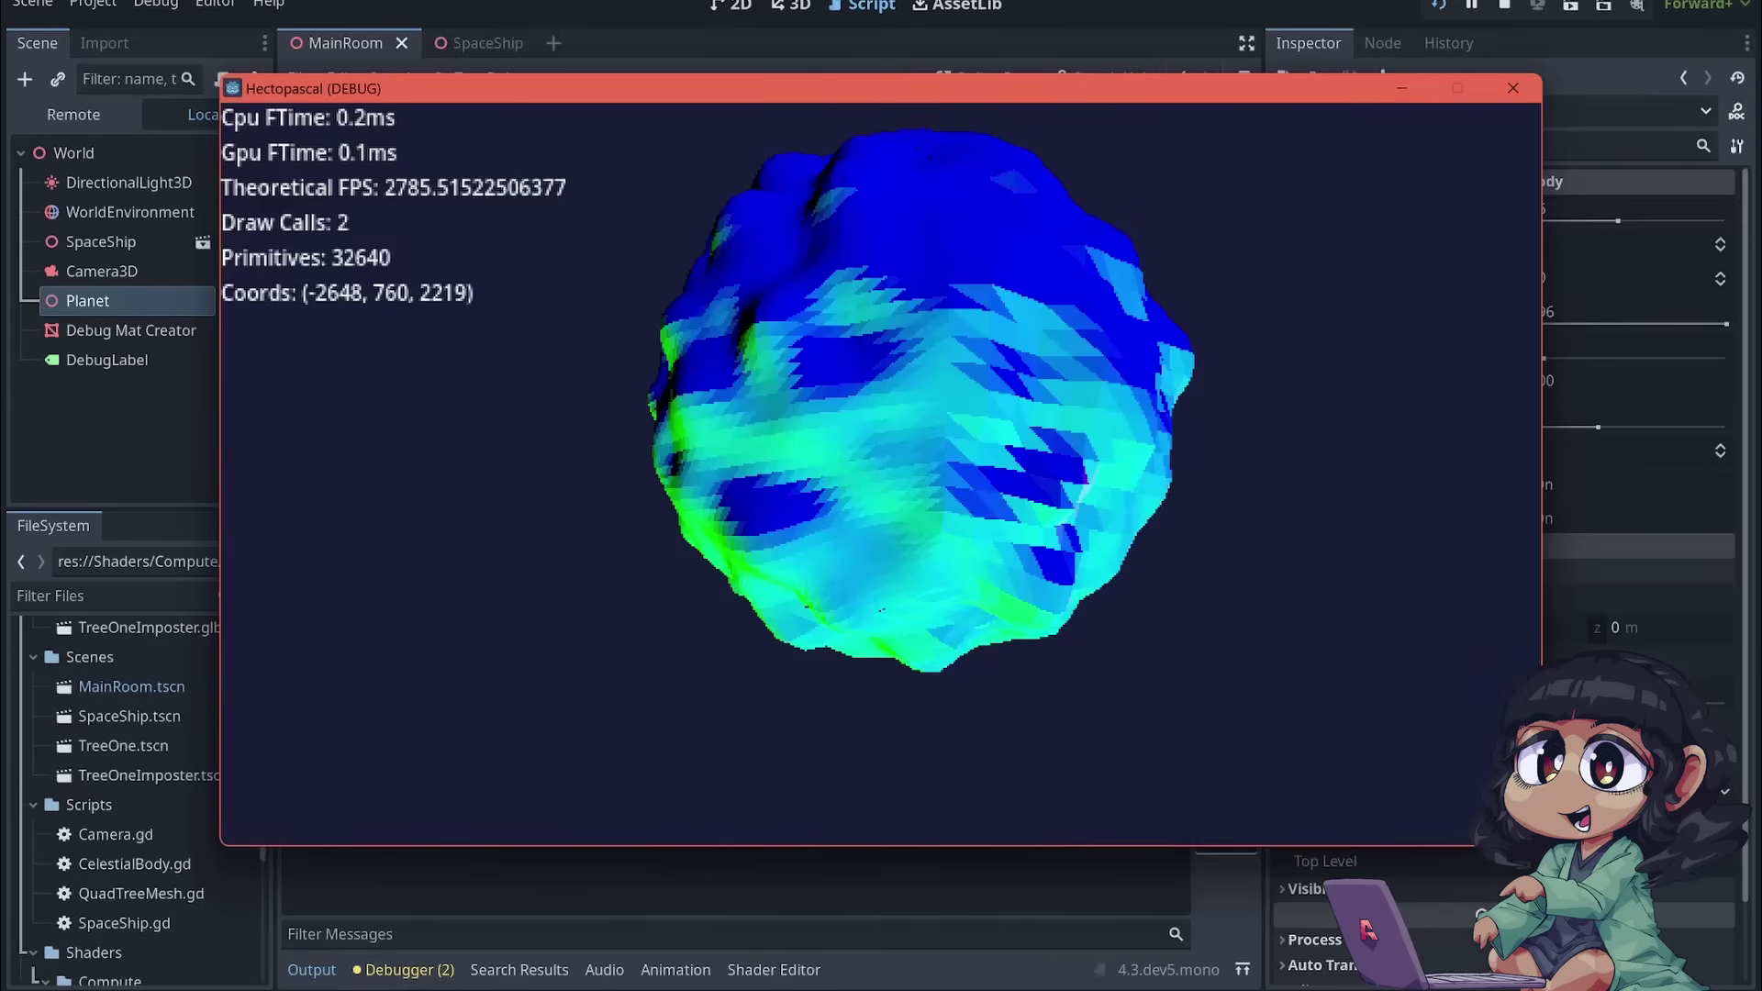
Fly down over the orange trees on the planet surface, then back away into orbit
{"action": "key", "text": "w"}
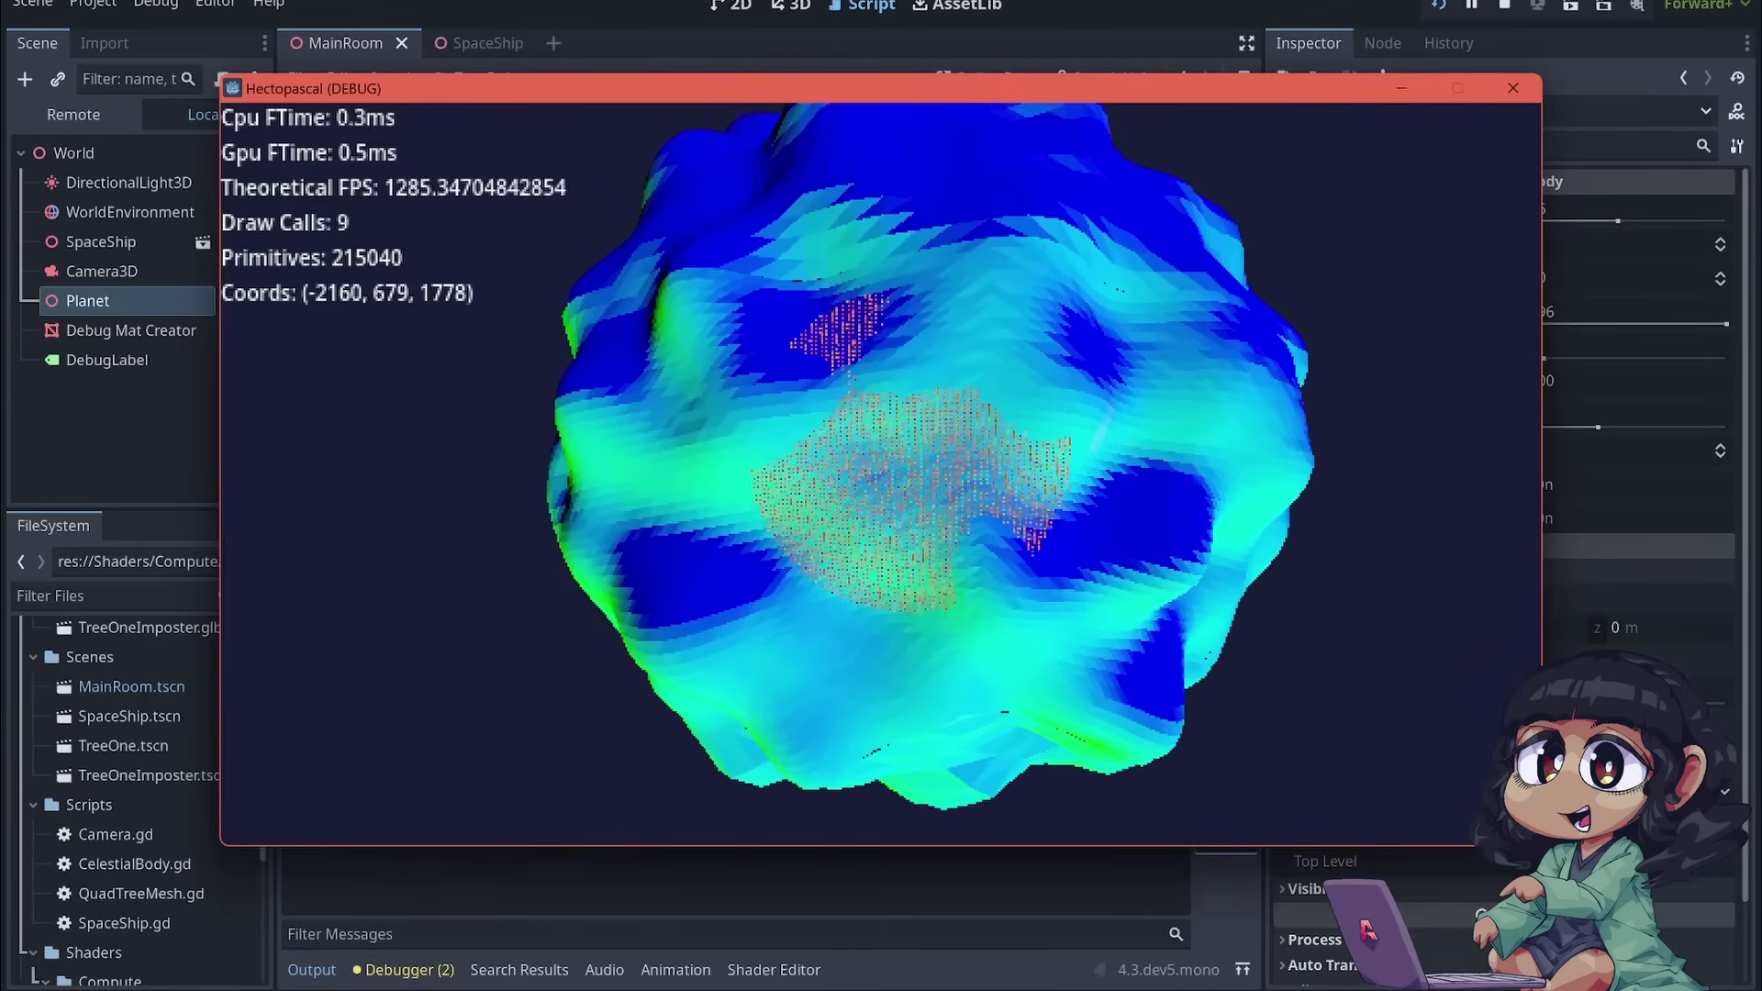
{"action": "key", "text": "w"}
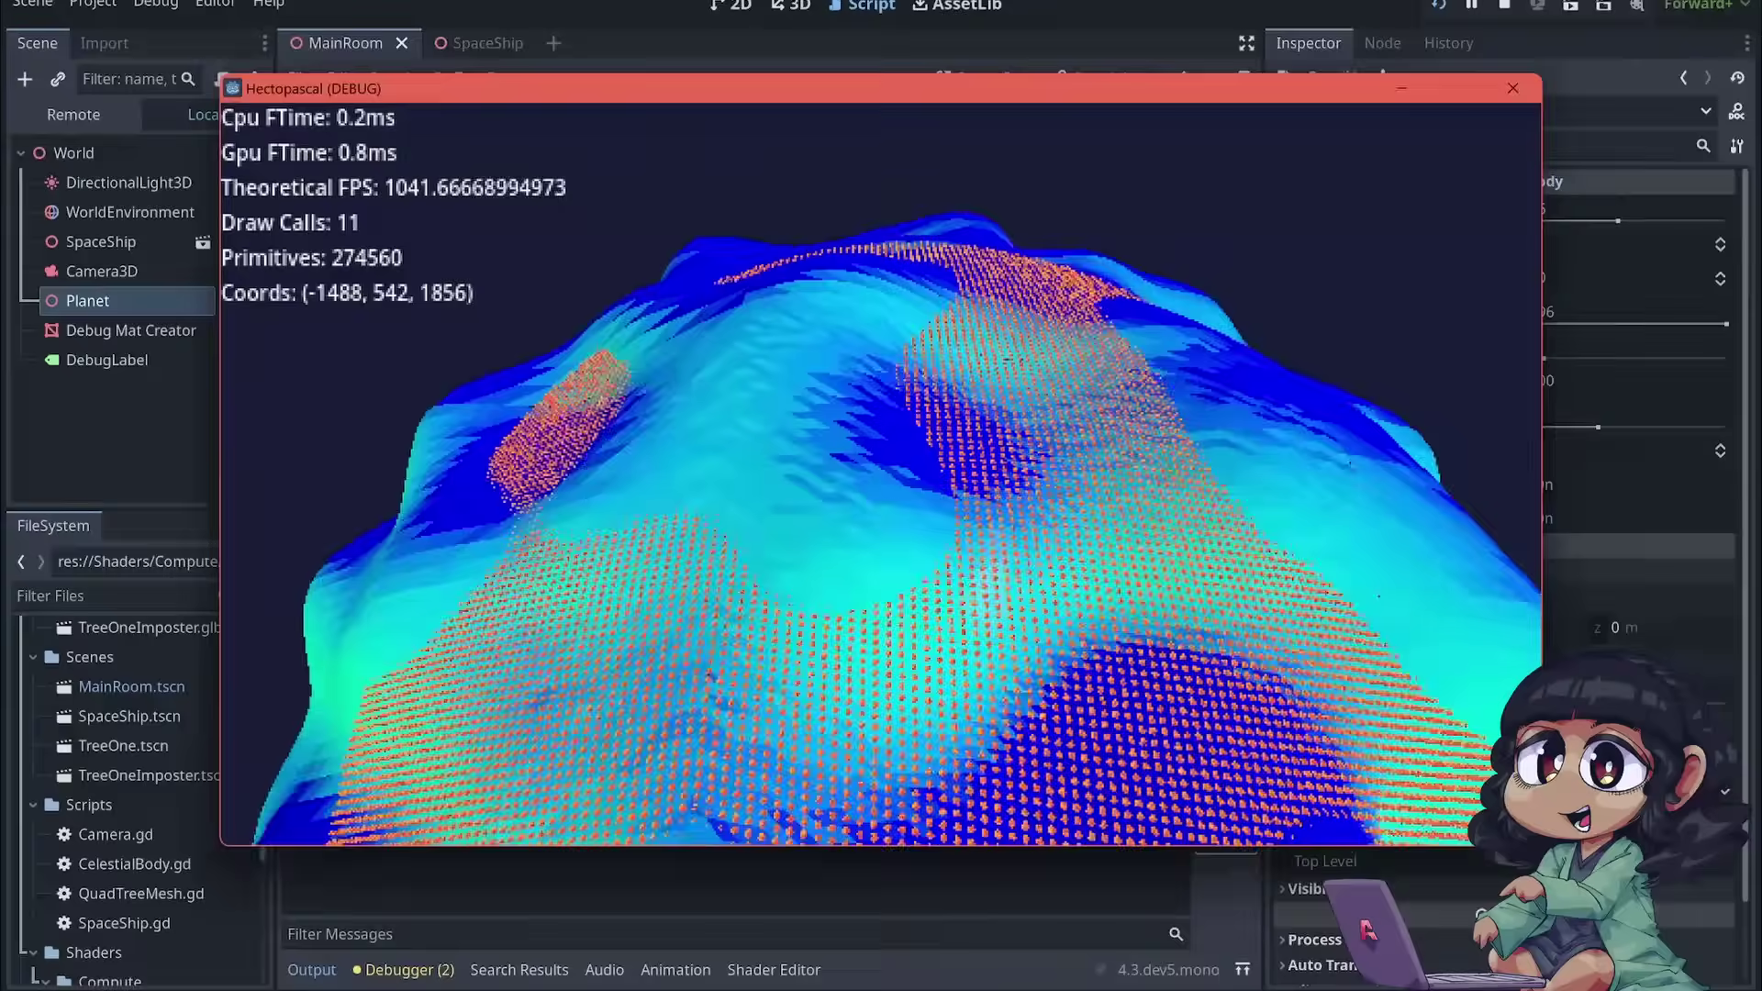
{"action": "key", "text": "w"}
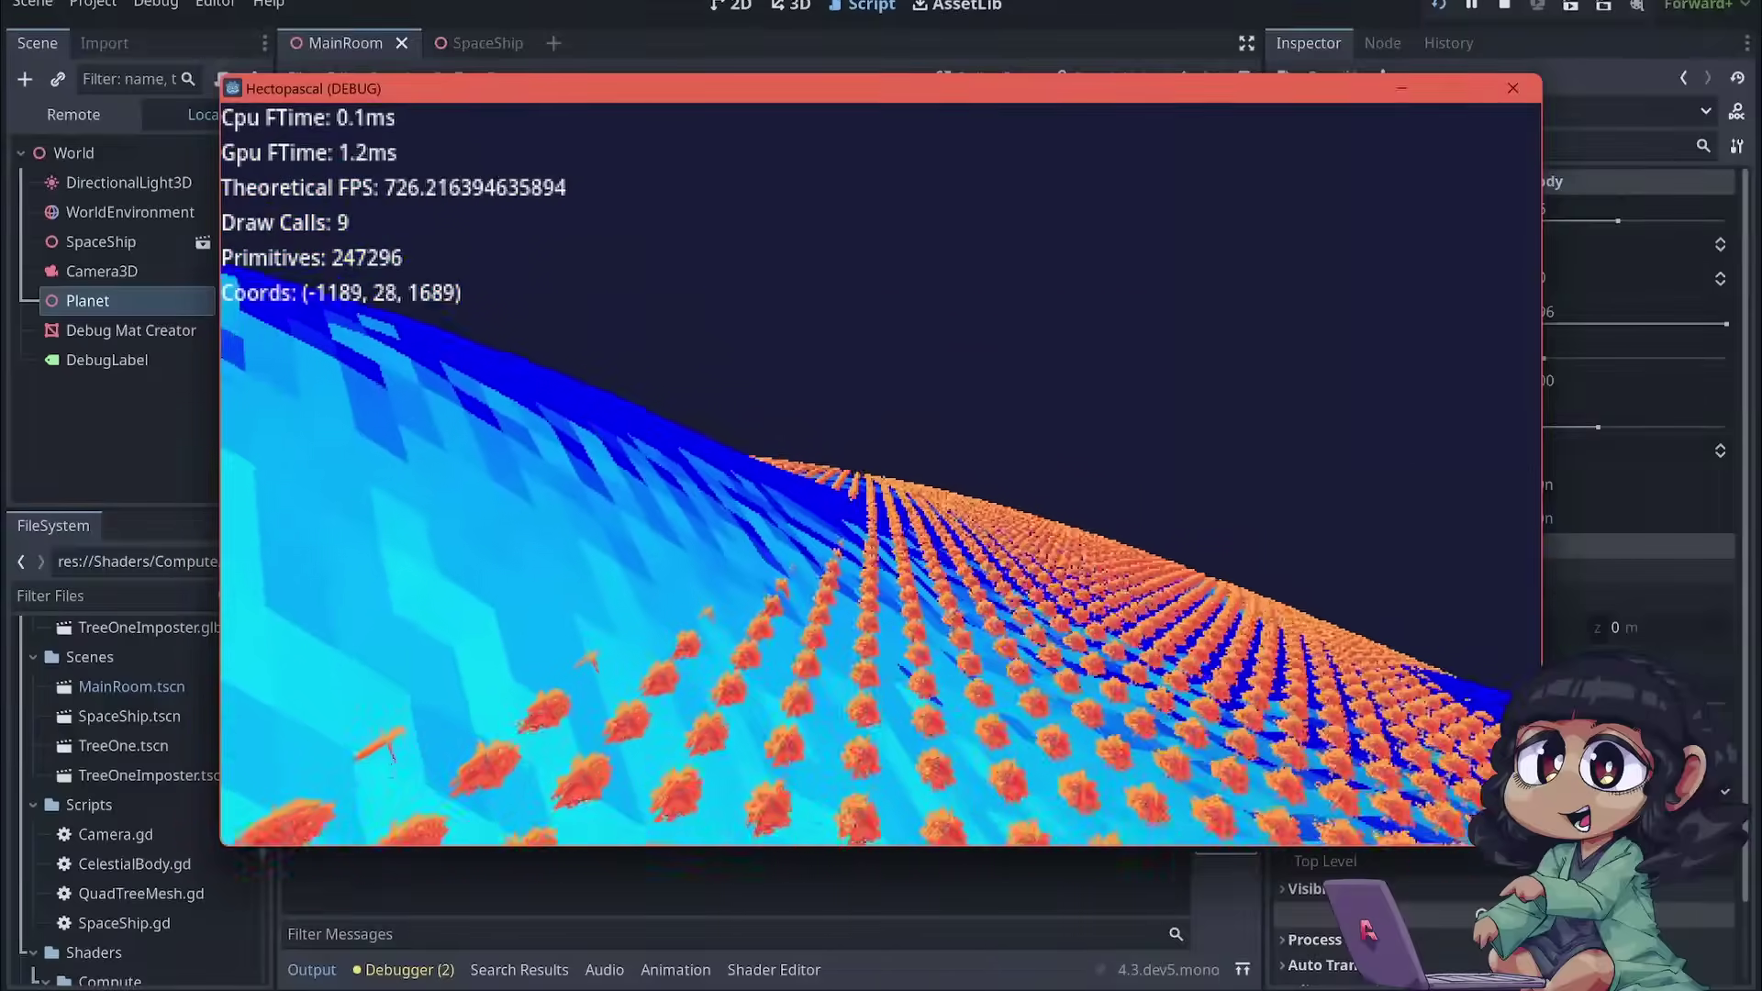
{"action": "key", "text": "s"}
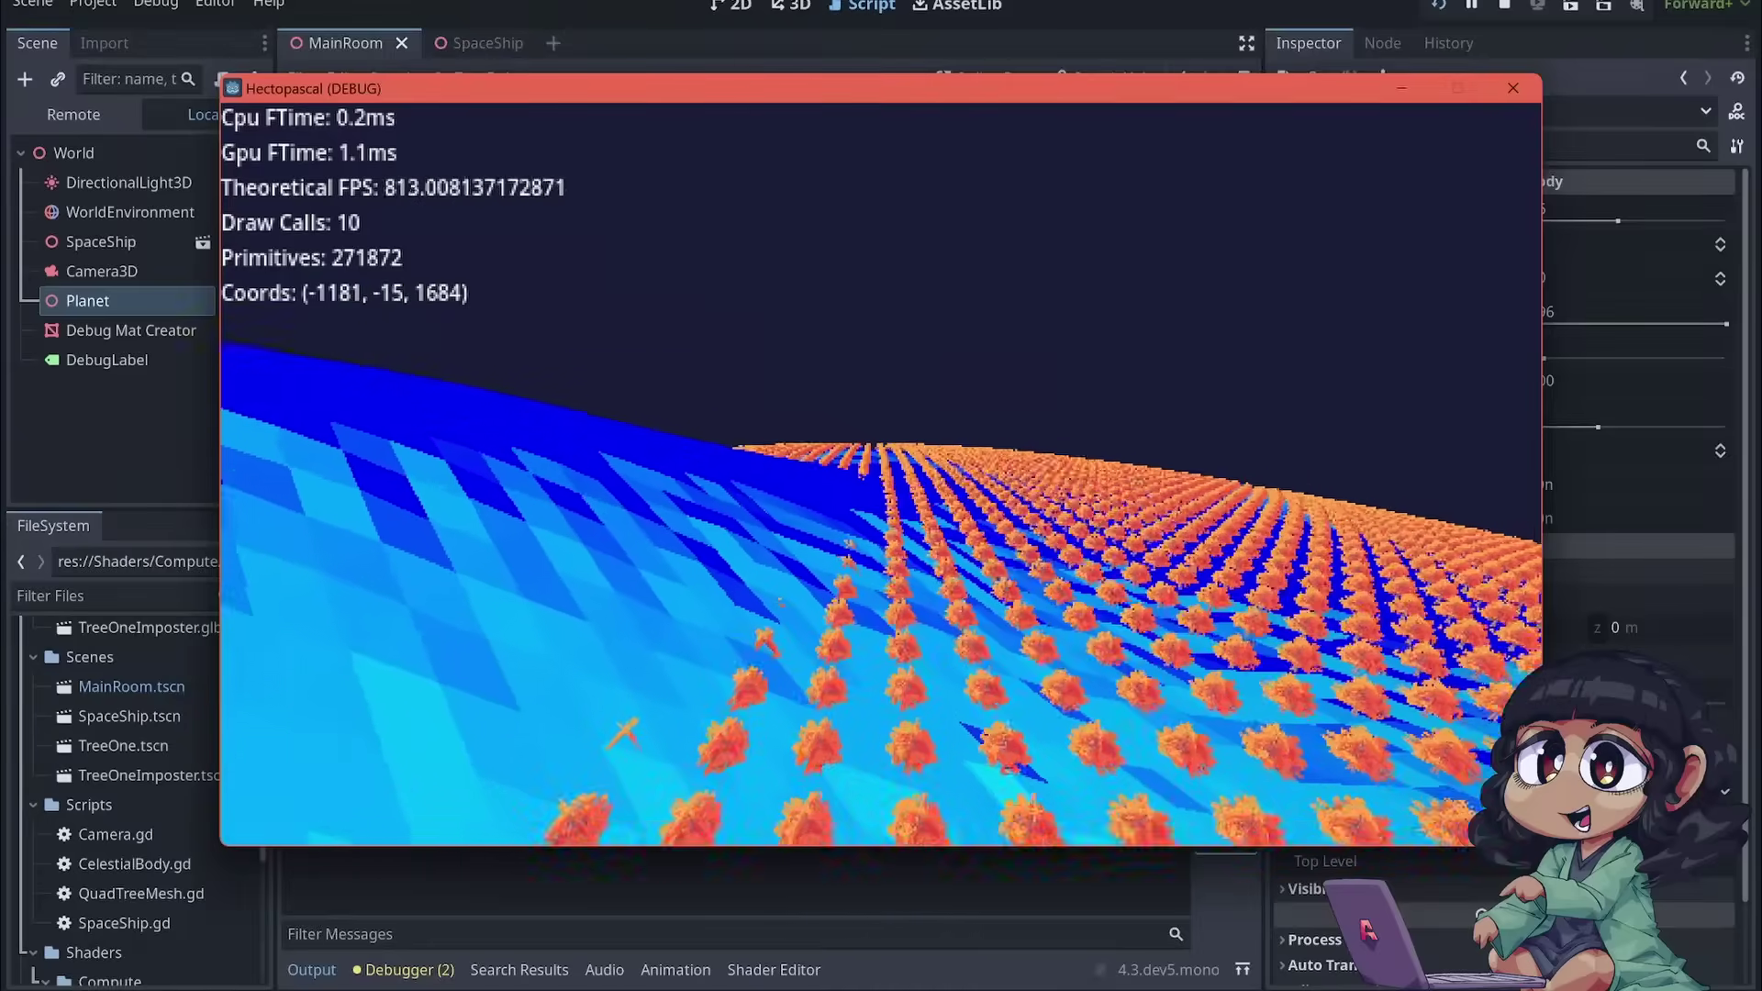
{"action": "key", "text": "s"}
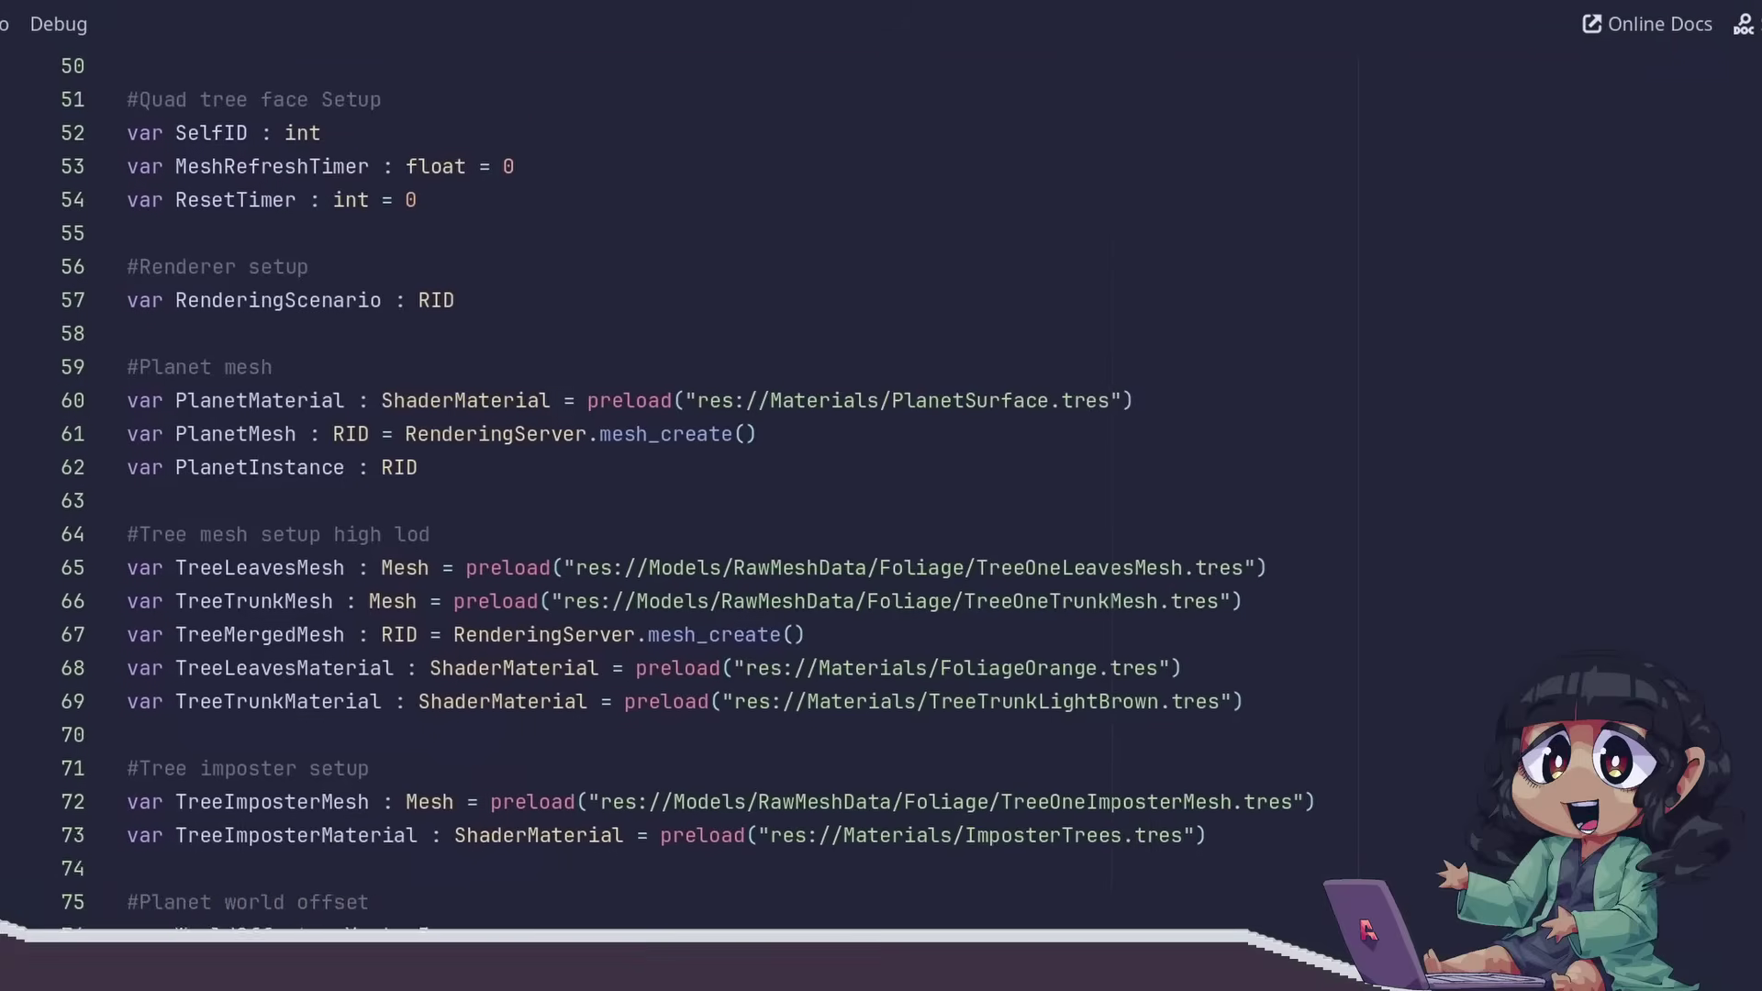
Scroll CelestialBody.gd down through its _ready and RefreshComputeUniforms code
{"action": "scroll", "coordinate": [881, 495], "scroll_direction": "down", "scroll_amount": 12}
{"action": "scroll", "coordinate": [881, 495], "scroll_direction": "down", "scroll_amount": 20}
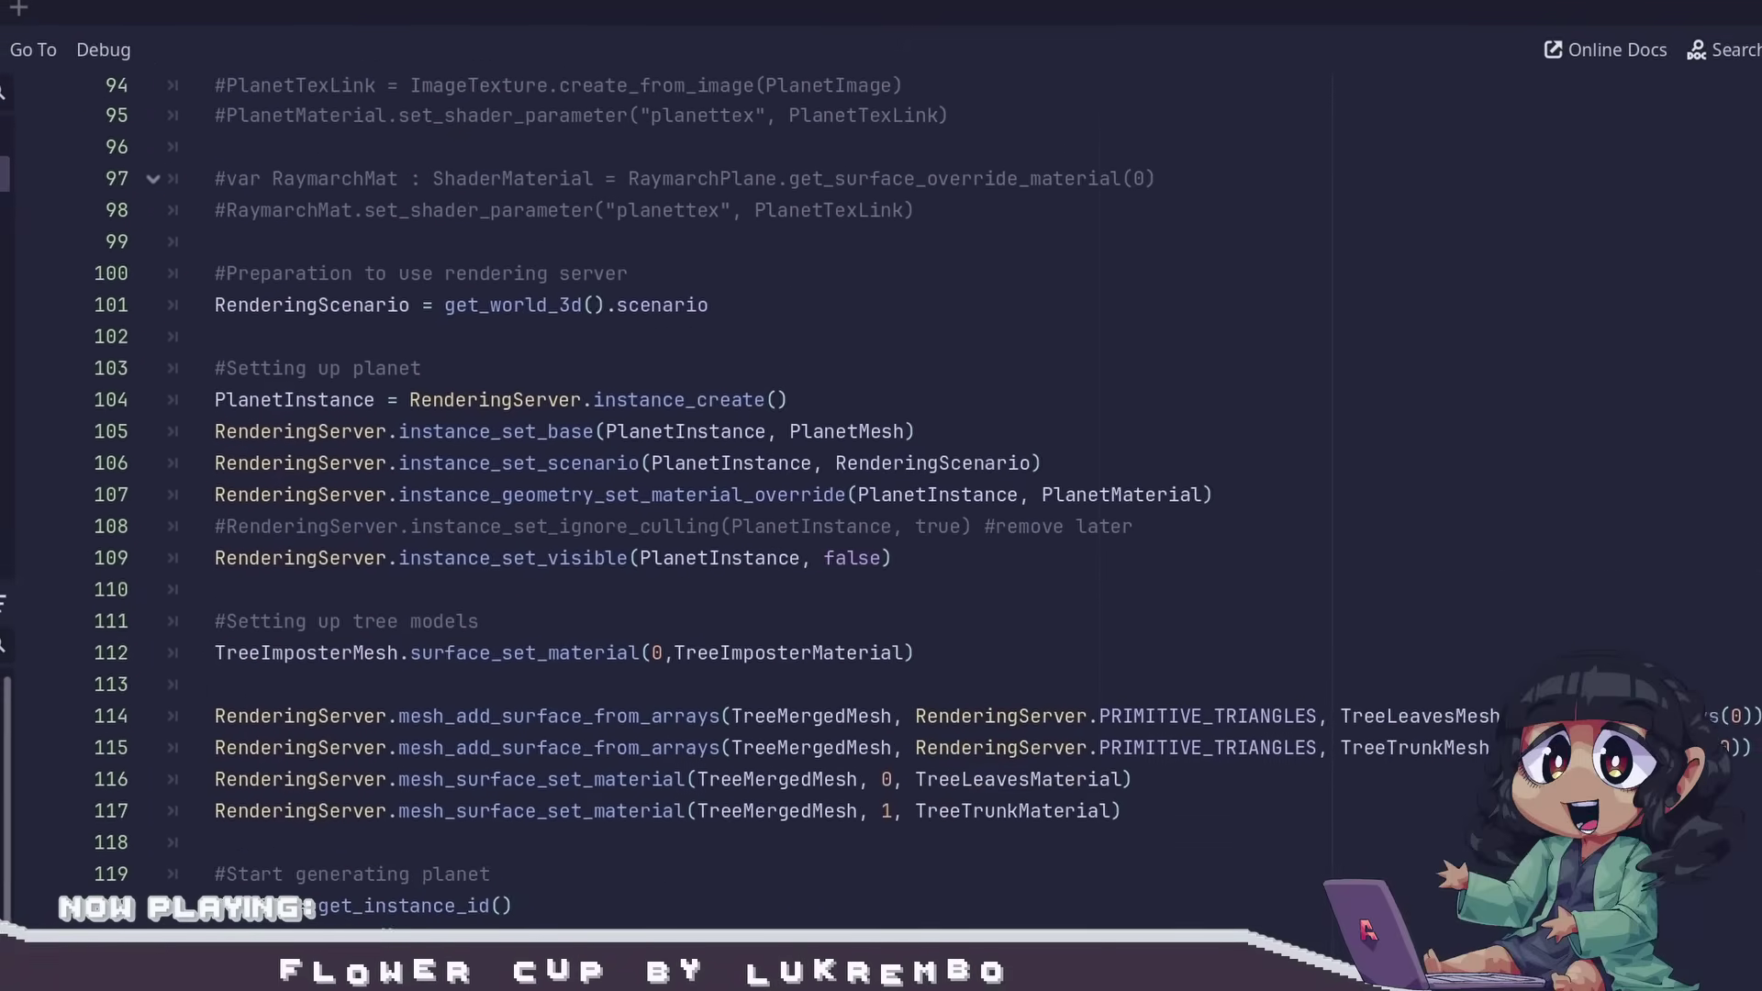
{"action": "scroll", "coordinate": [881, 496], "scroll_direction": "down", "scroll_amount": 16}
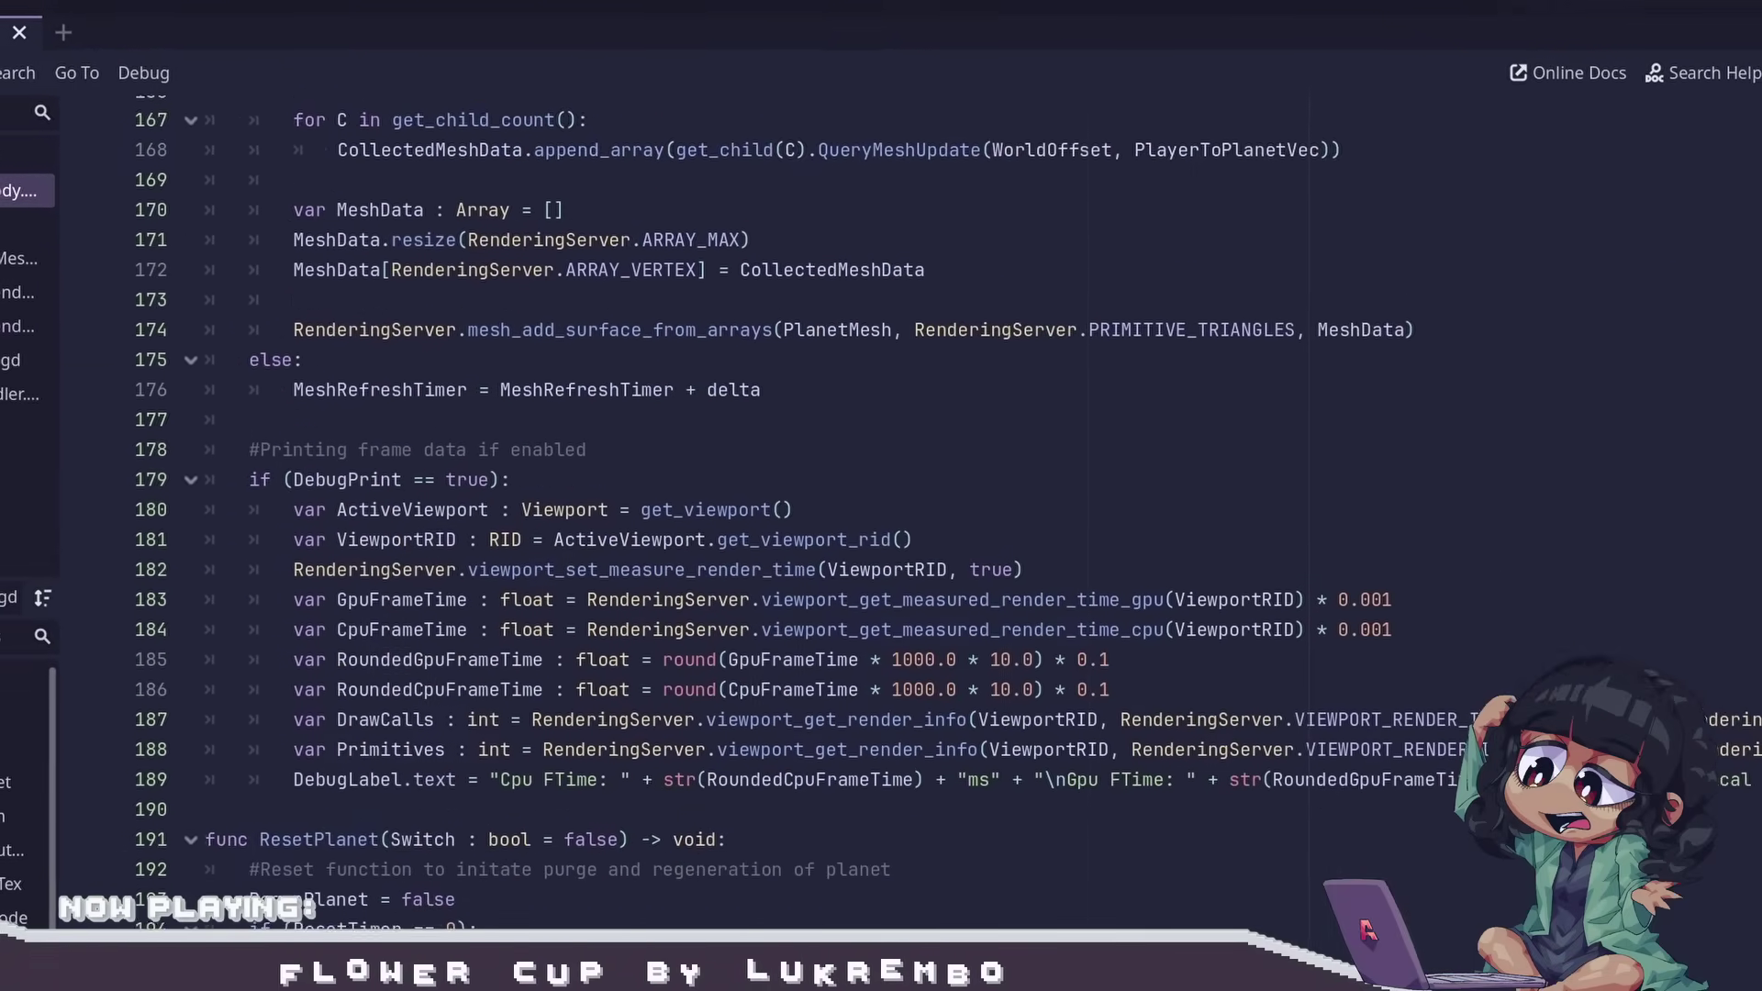
{"action": "scroll", "coordinate": [880, 495], "scroll_direction": "down", "scroll_amount": 12}
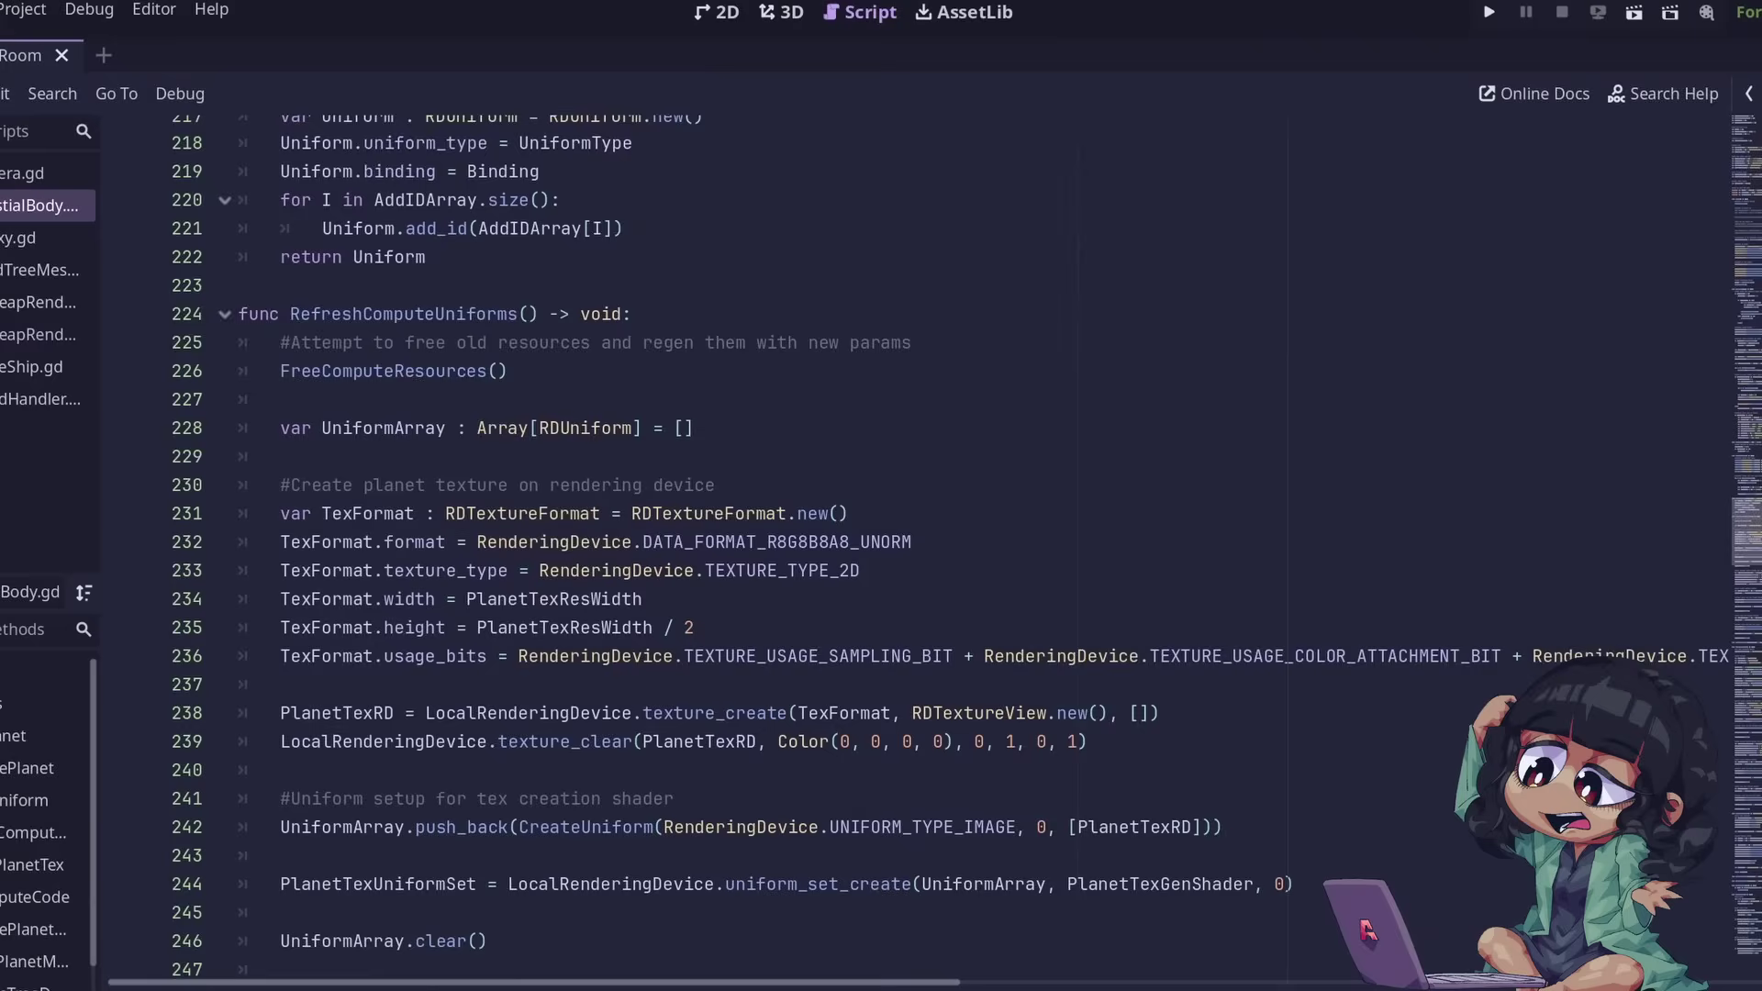
{"action": "scroll", "coordinate": [881, 495], "scroll_direction": "down", "scroll_amount": 6}
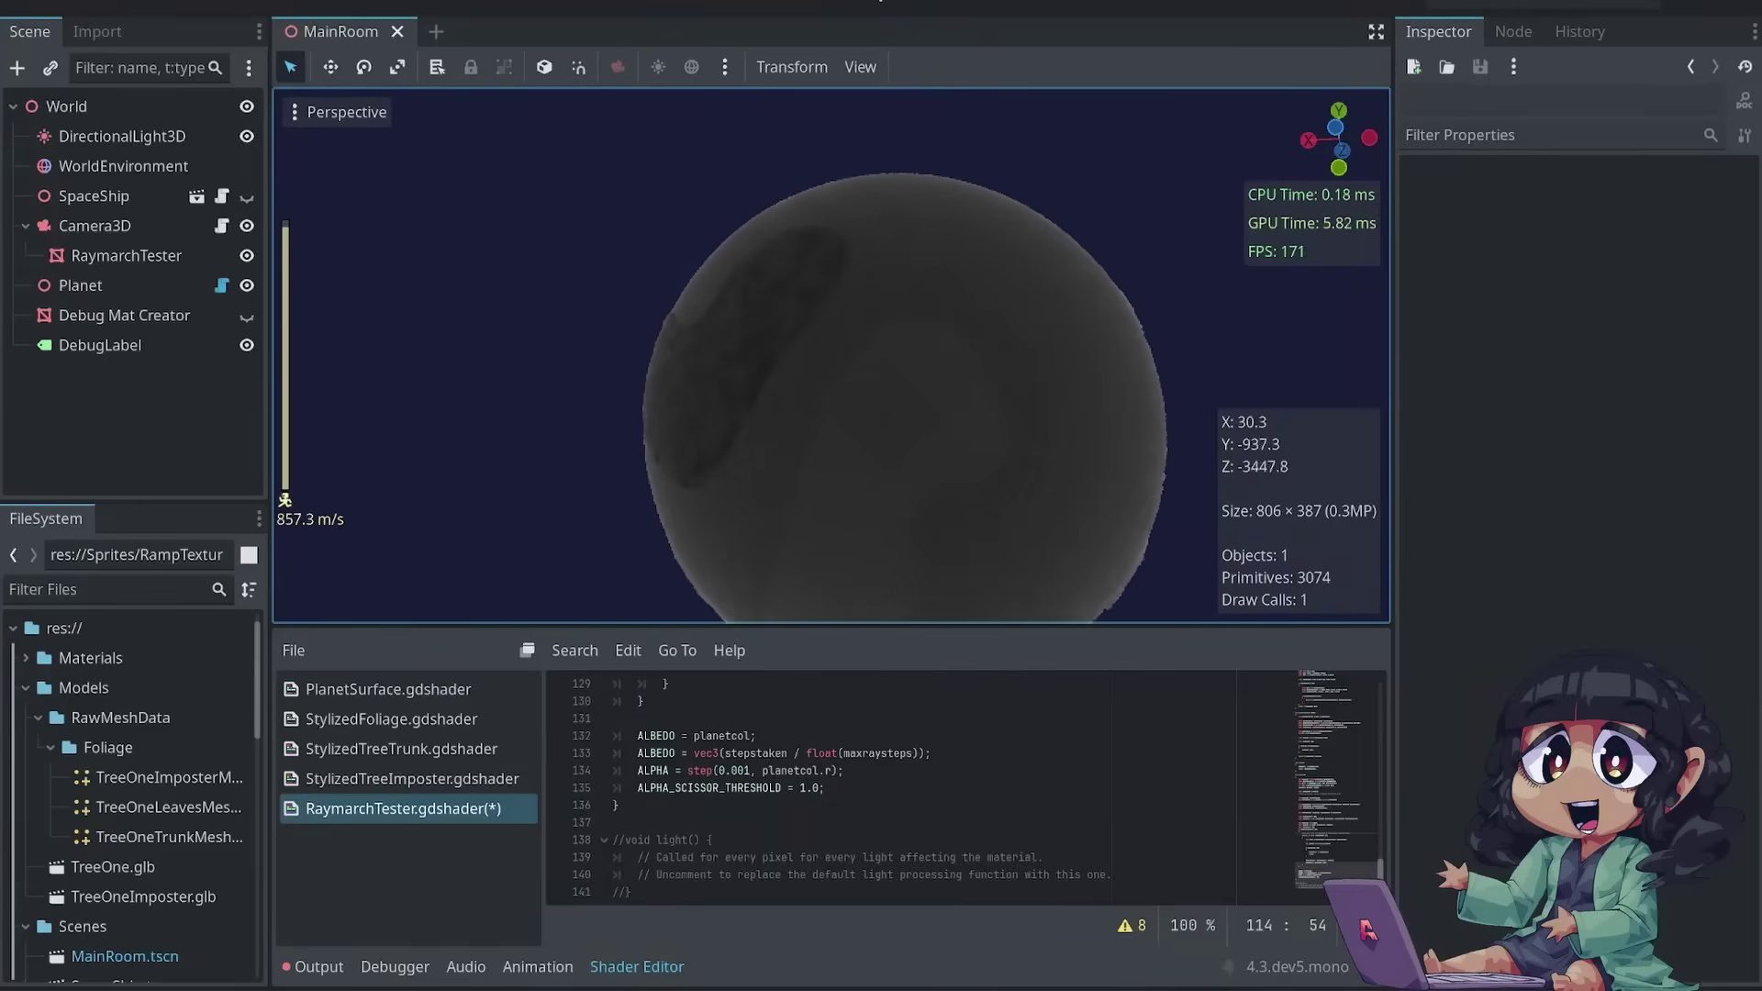
Freelook toward the raymarched planet and drop the camera close to its terrain
{"action": "key", "text": "w"}
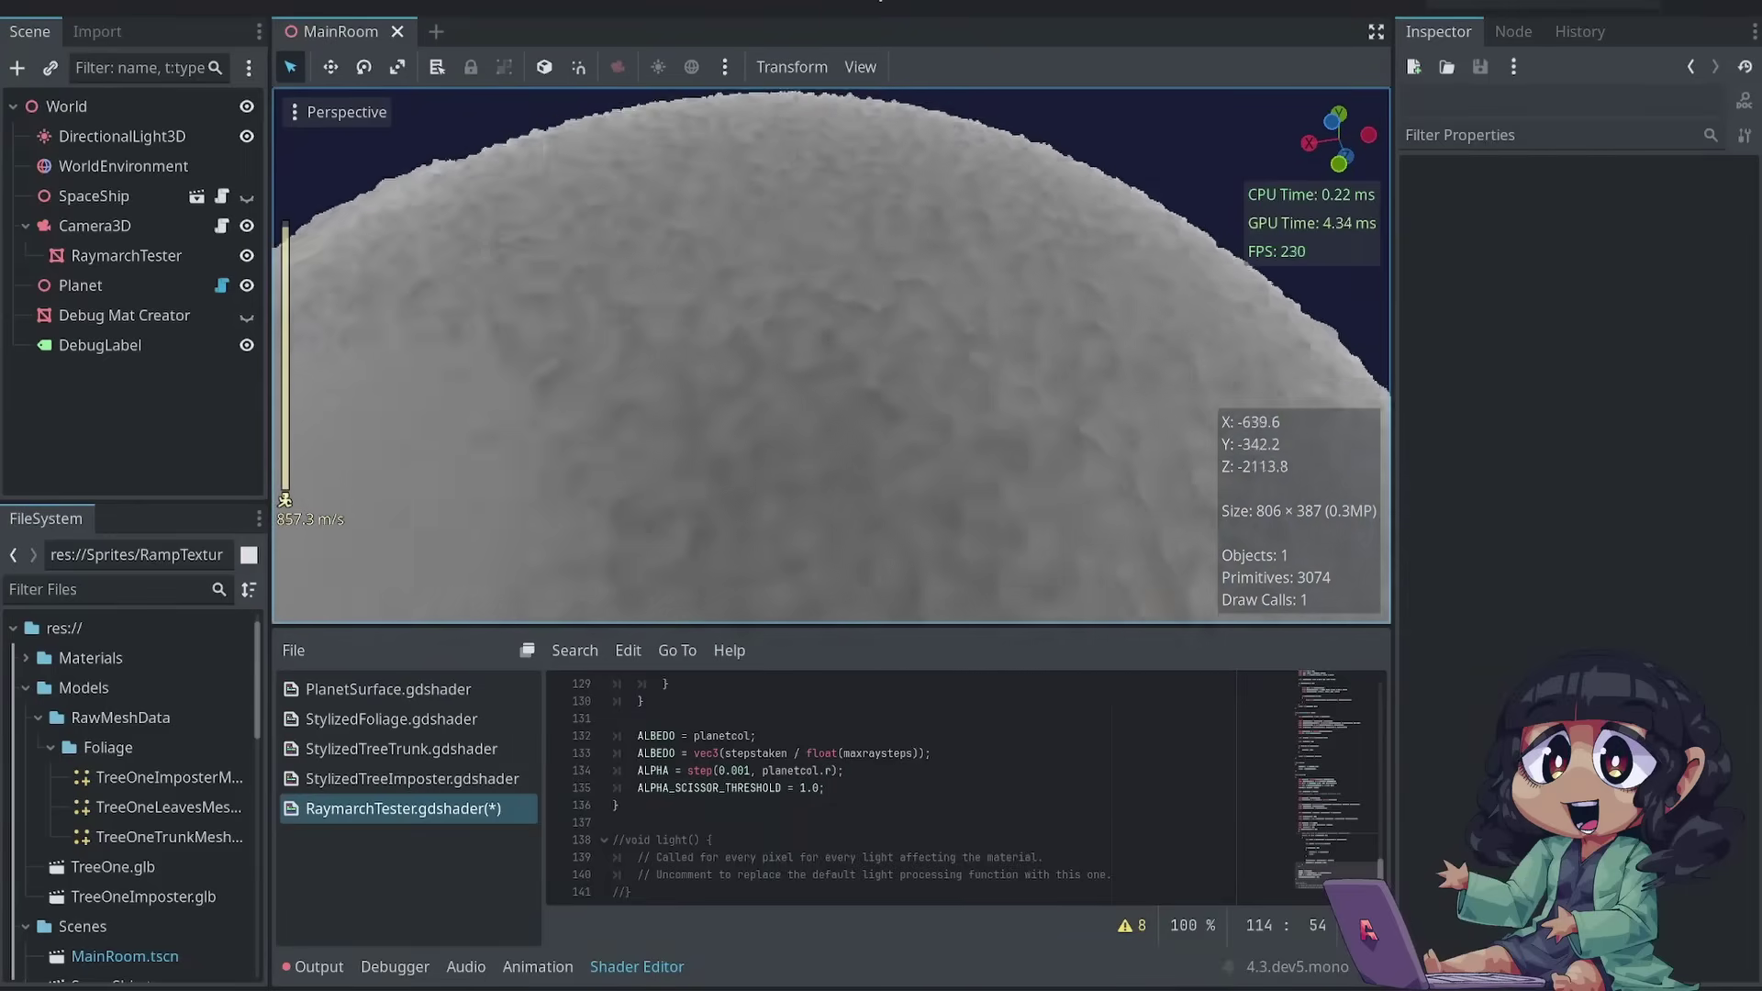
{"action": "scroll", "coordinate": [832, 356], "scroll_direction": "down", "scroll_amount": 20}
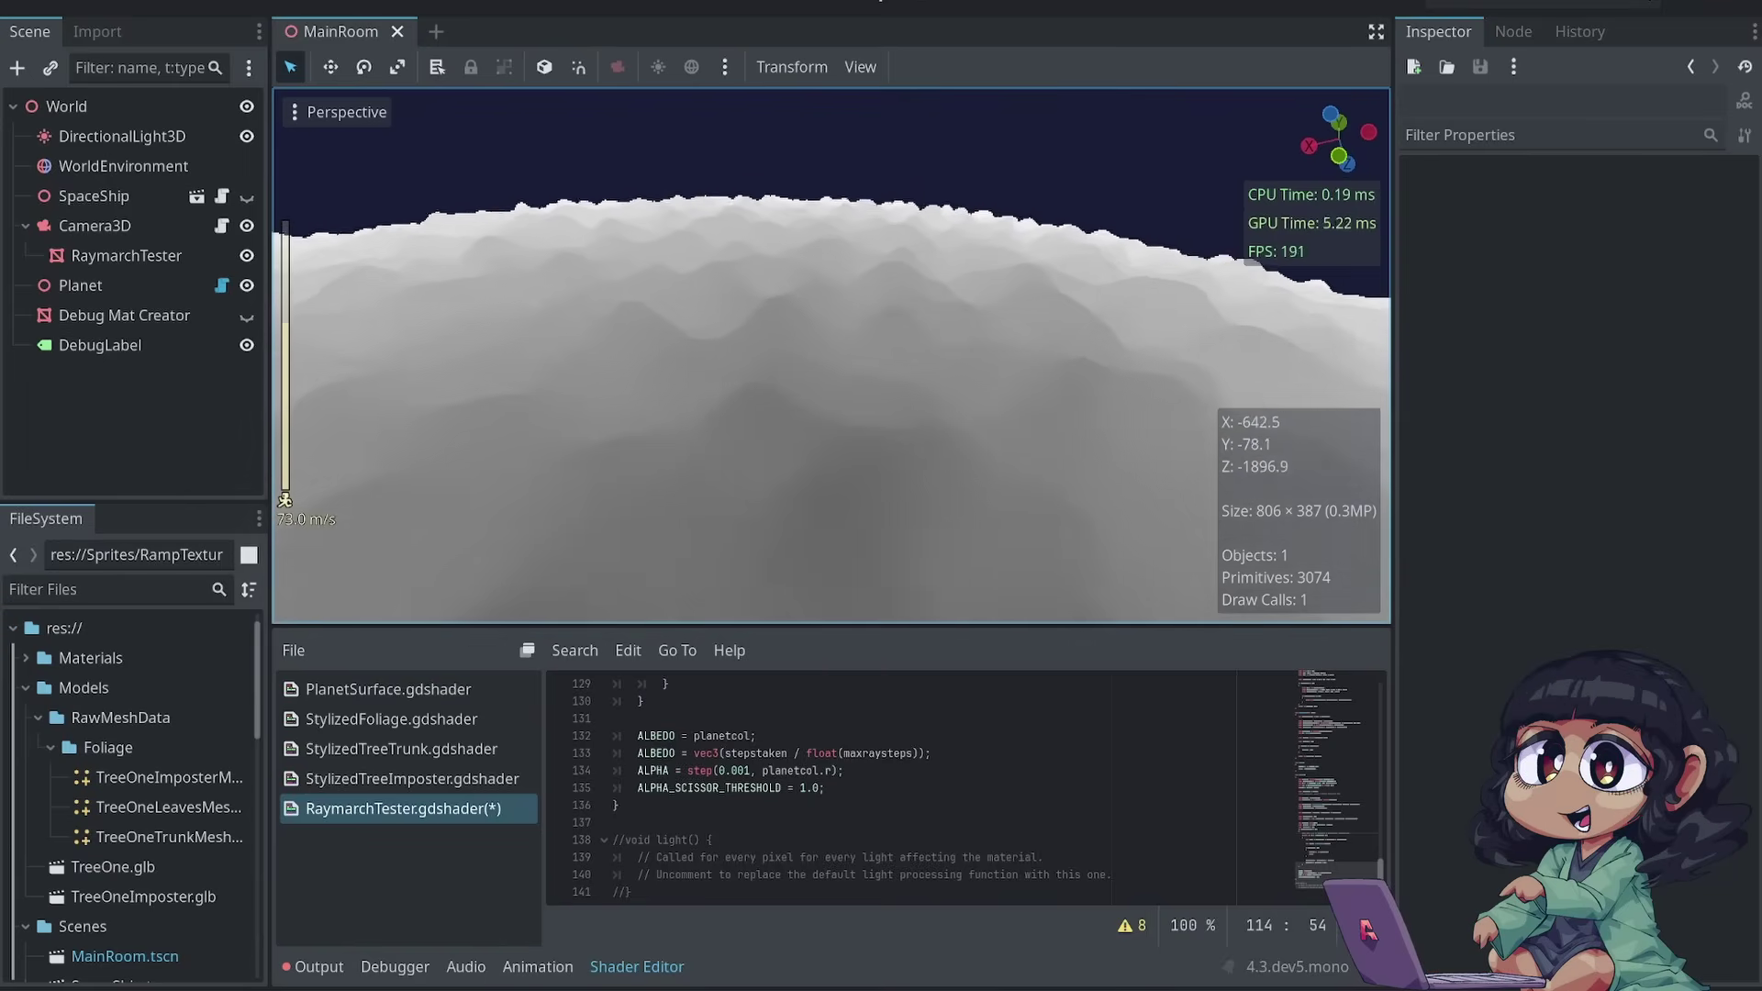
{"action": "key", "text": "w"}
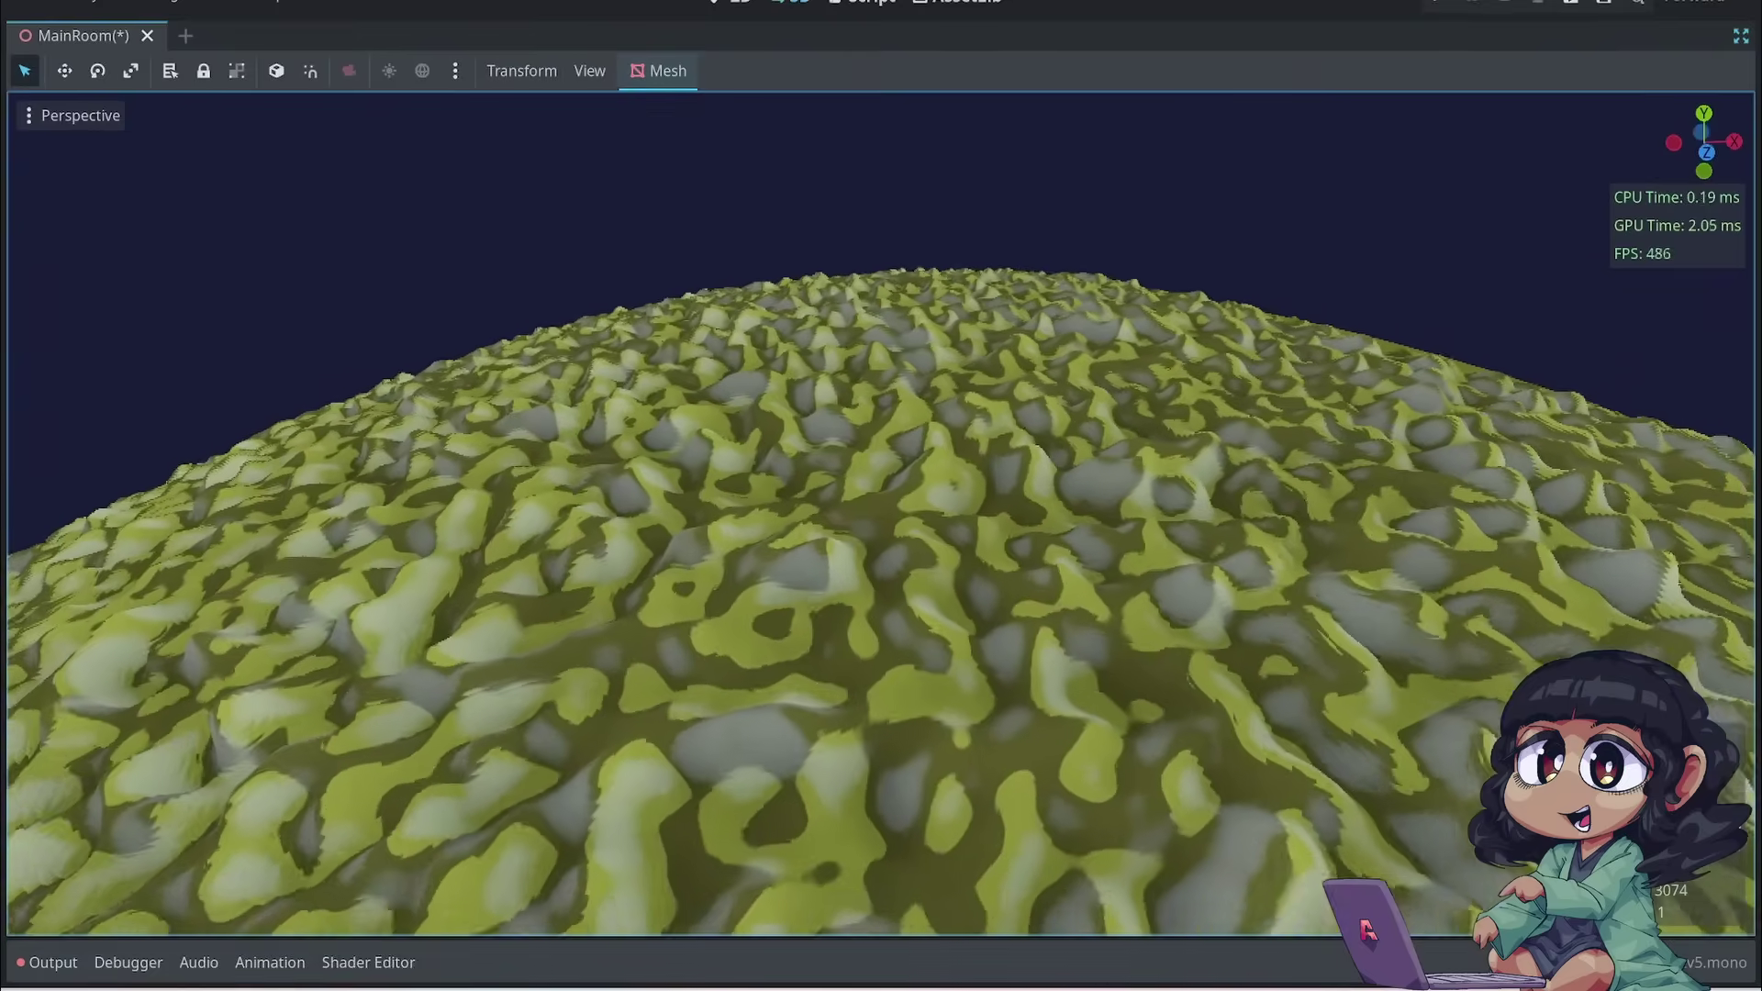
{"action": "key", "text": "w"}
{"action": "scroll", "coordinate": [881, 514], "scroll_direction": "down", "scroll_amount": 5}
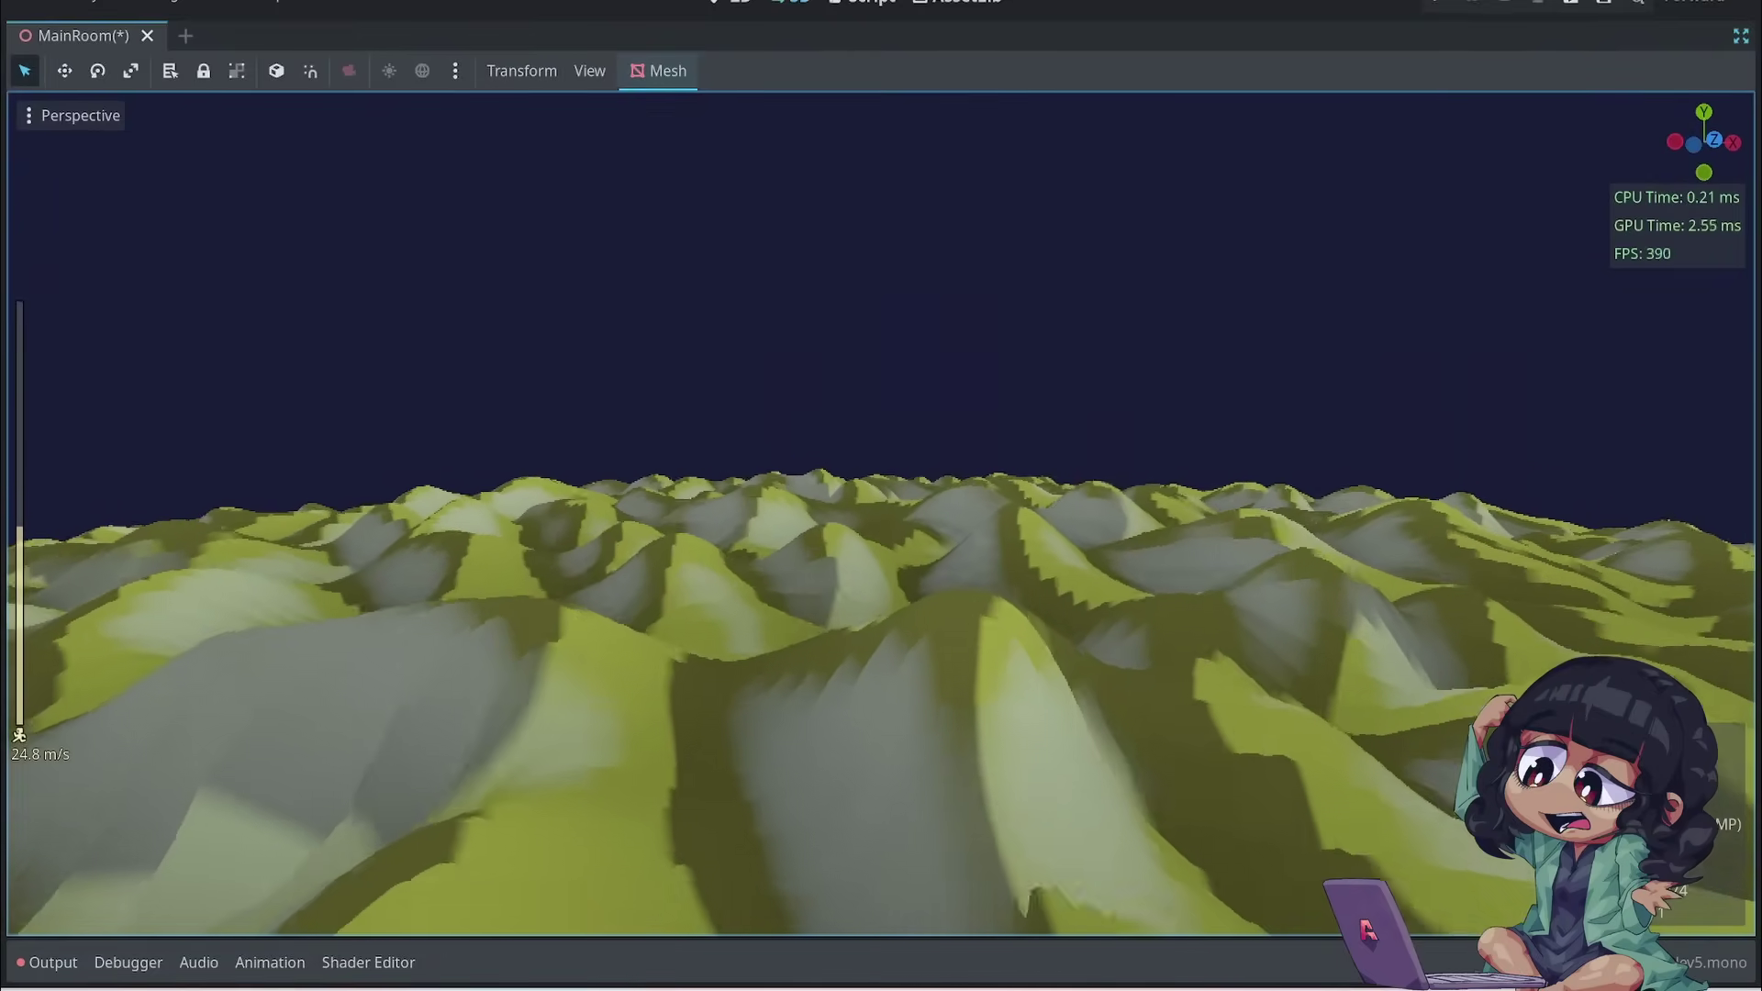
Pitch down over the yellow-green hills, then descend onto the sphere facing the horizon
{"action": "mouse_move", "coordinate": [881, 495]}
{"action": "right_mouse_down"}
{"action": "mouse_move", "coordinate": [880, 606]}
{"action": "mouse_move", "coordinate": [881, 514]}
{"action": "right_mouse_up"}
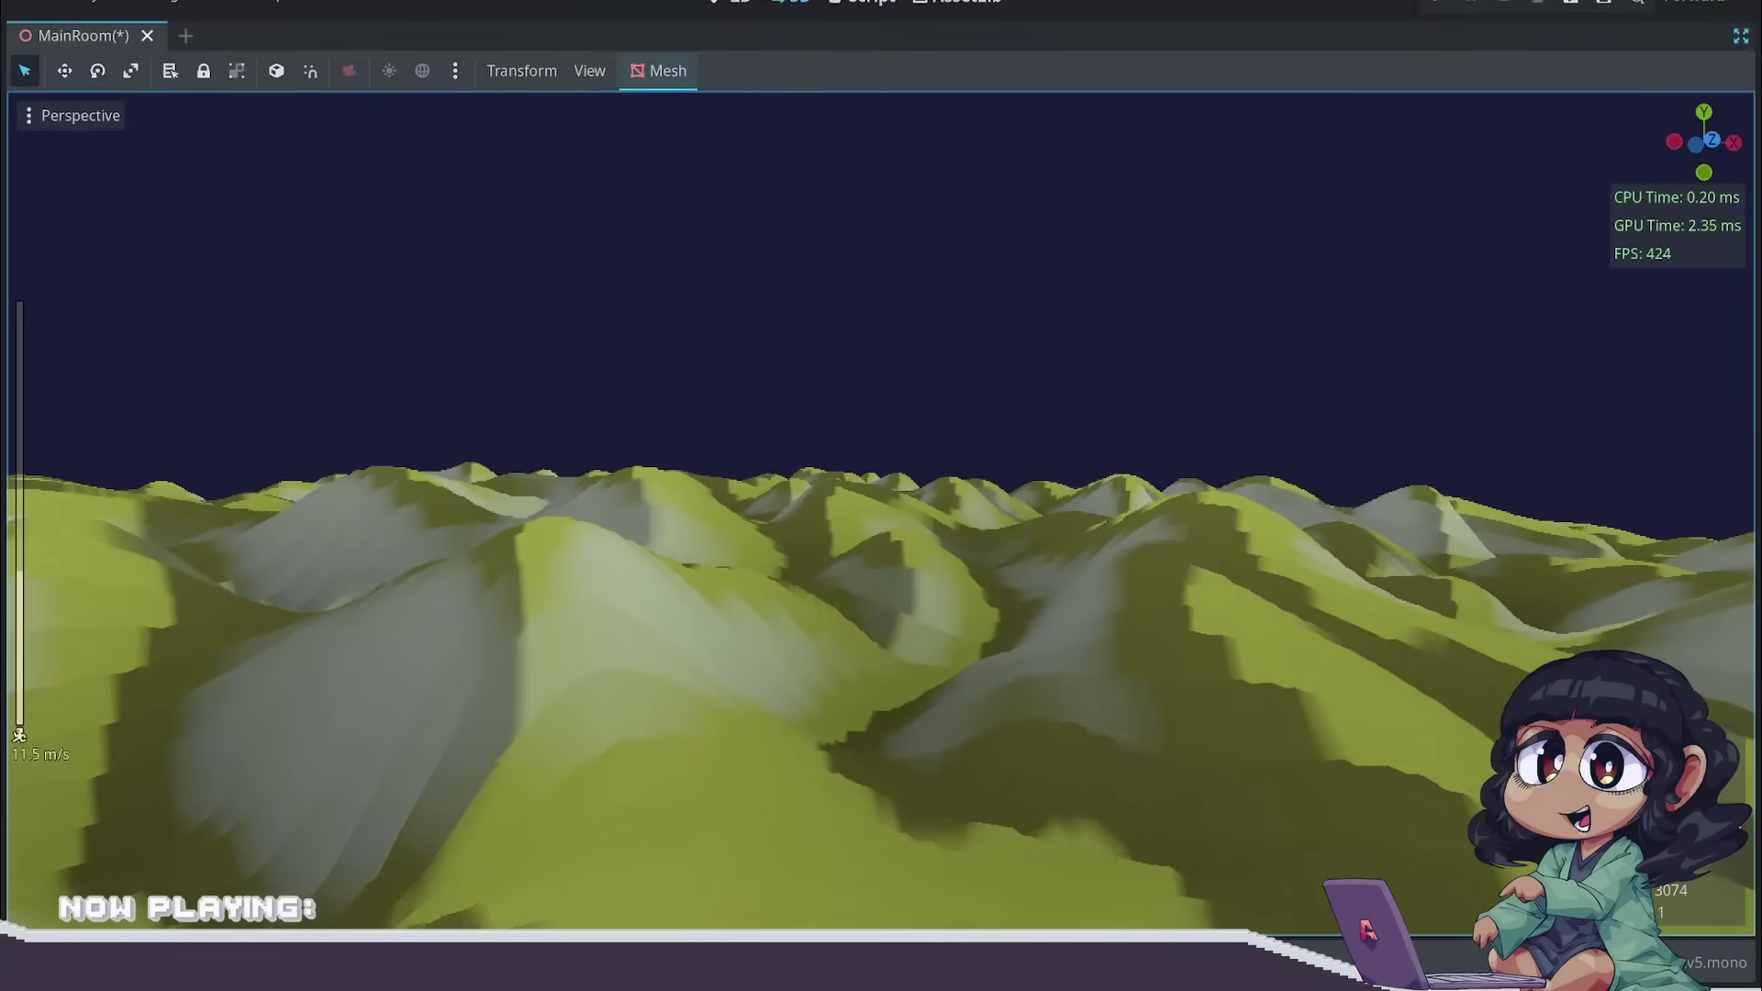
{"action": "scroll", "coordinate": [880, 495], "scroll_direction": "up", "scroll_amount": 10}
{"action": "right_click_drag", "start_coordinate": [881, 514], "coordinate": [881, 651]}
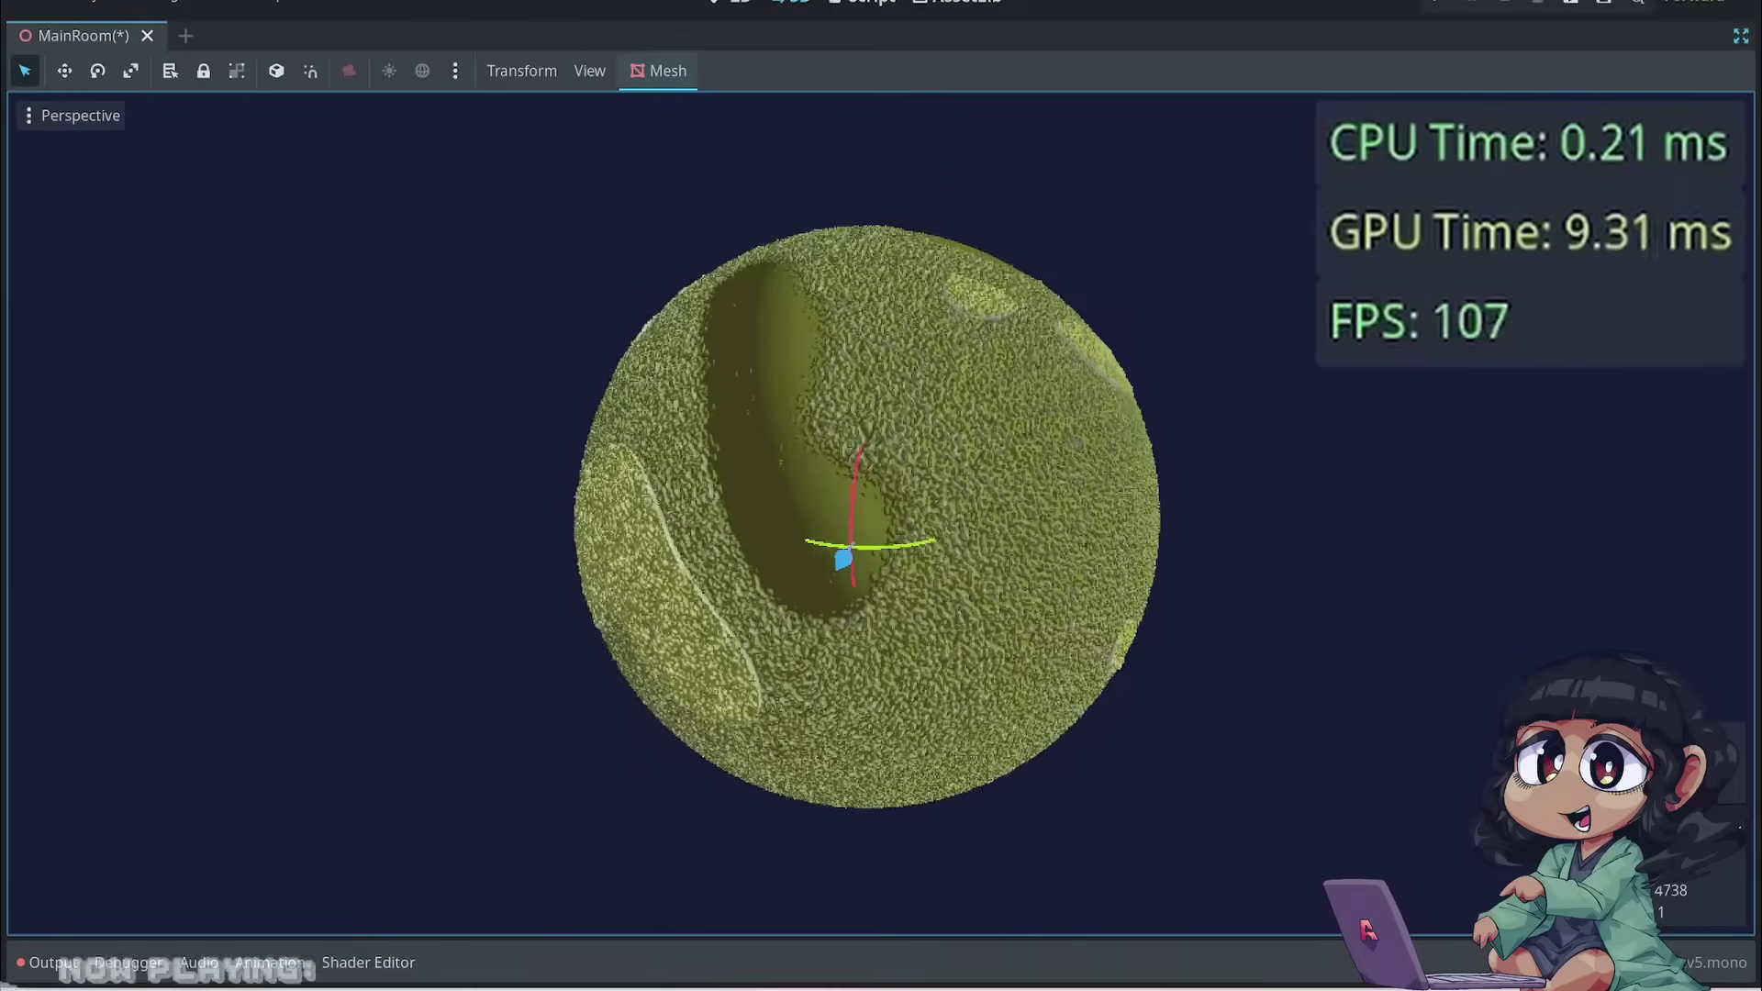
{"action": "scroll", "coordinate": [881, 514], "scroll_direction": "up", "scroll_amount": 5}
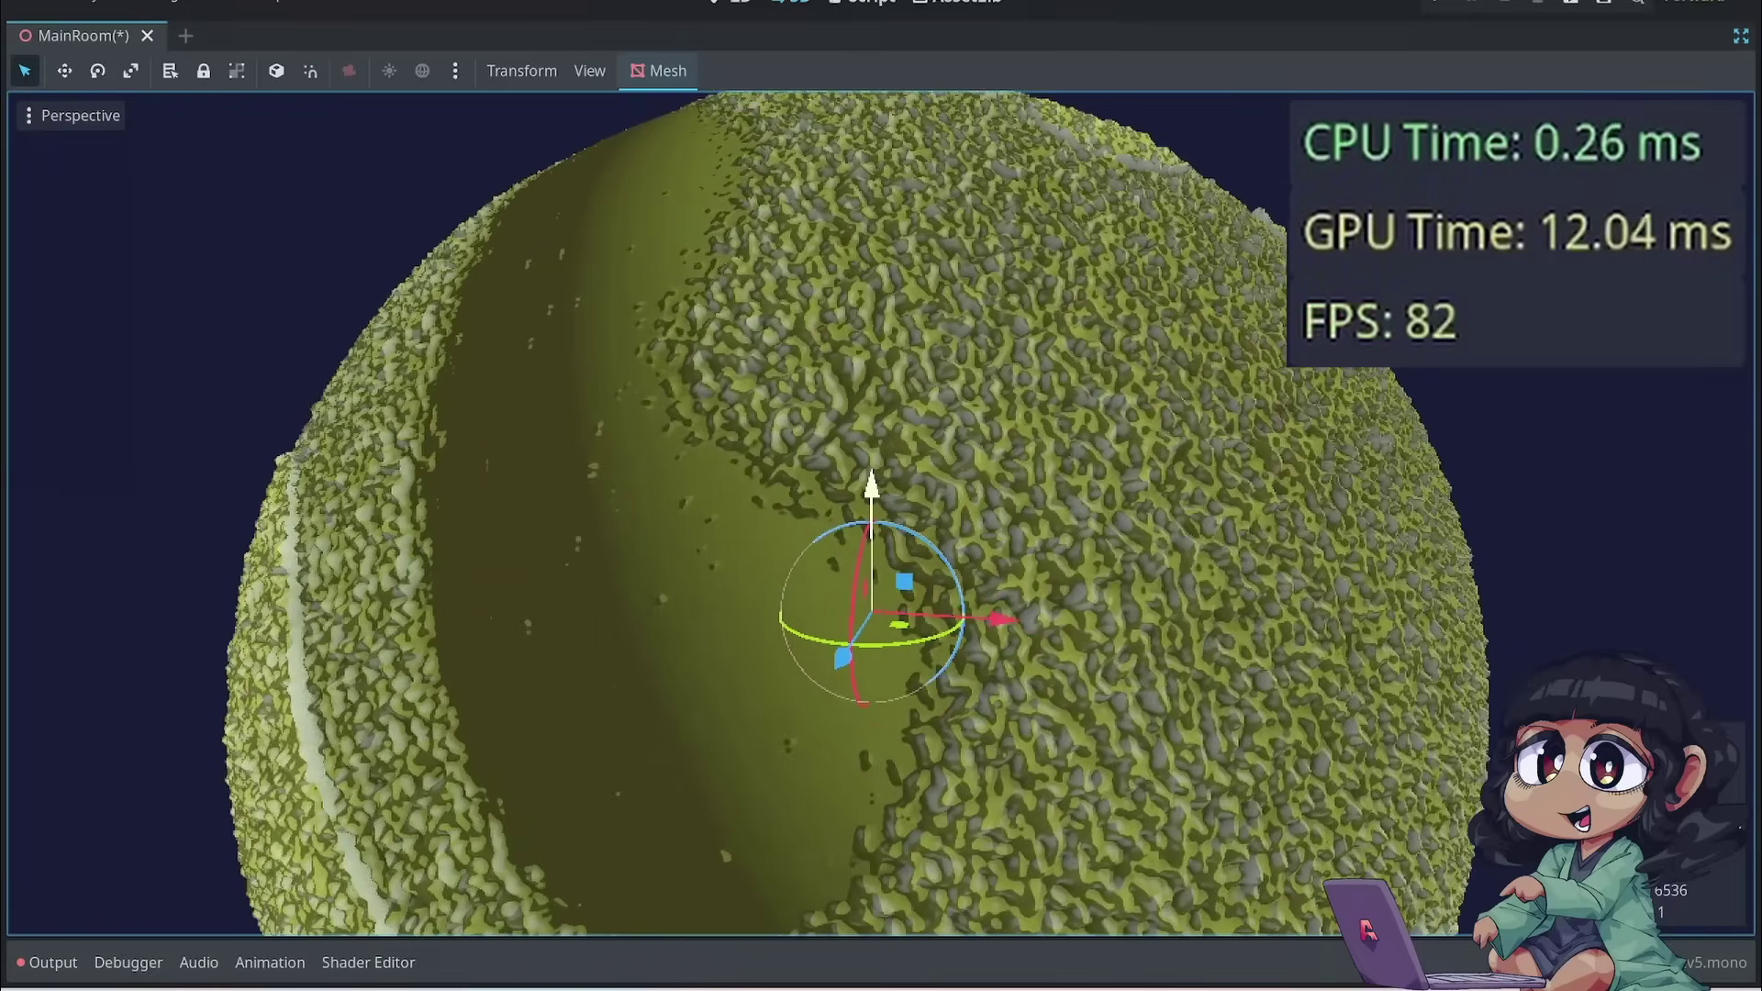
{"action": "right_click_drag", "start_coordinate": [880, 496], "coordinate": [881, 440]}
{"action": "scroll", "coordinate": [881, 496], "scroll_direction": "up", "scroll_amount": 5}
{"action": "key", "text": "w"}
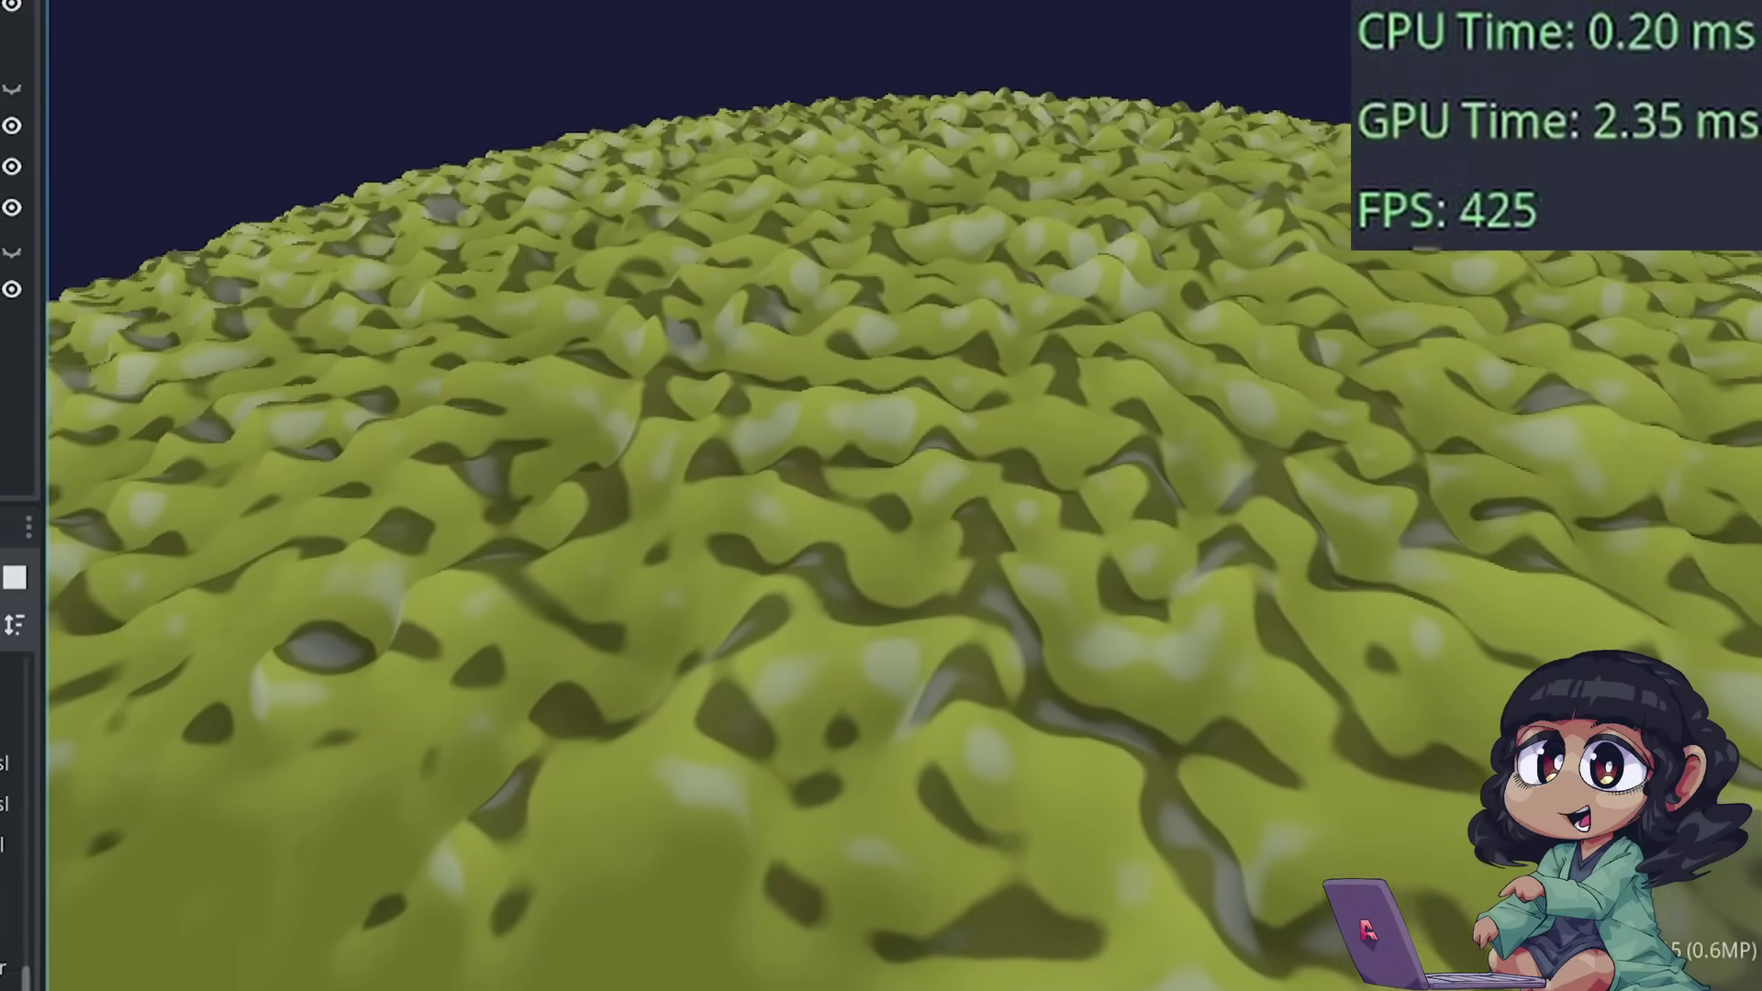
Glide over the bumps, tilt up to the horizon, back out, then fly toward the surface
{"action": "key", "text": "w"}
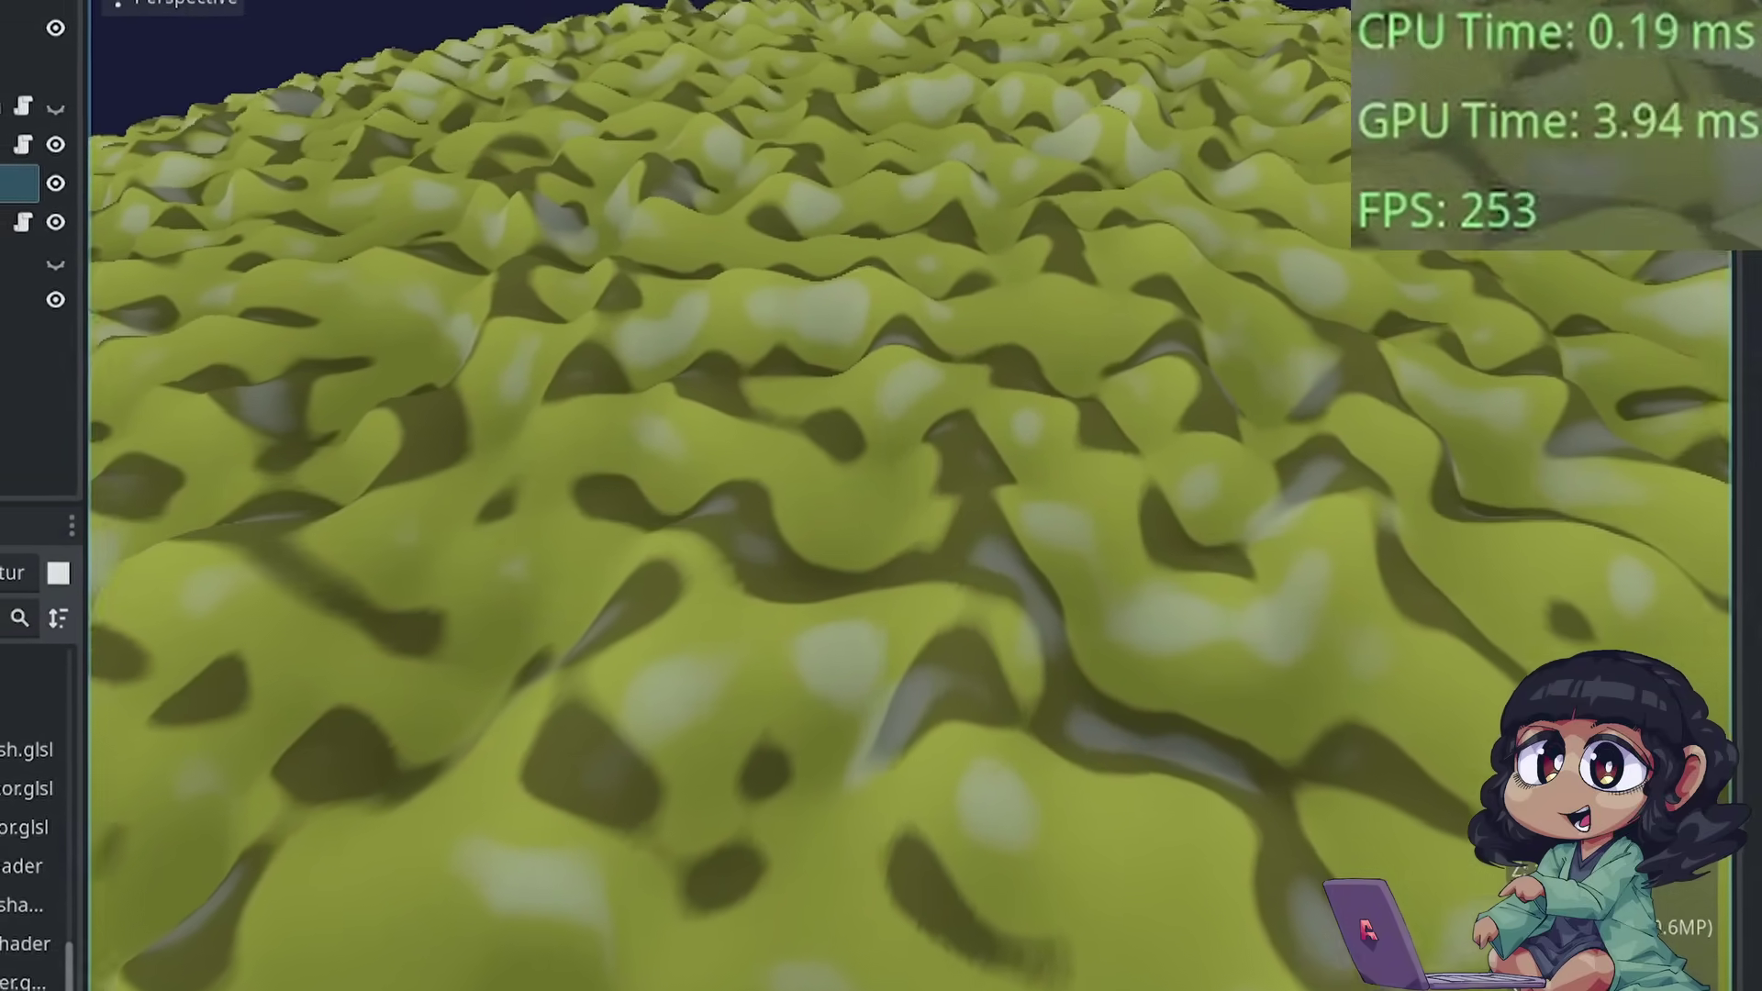
{"action": "right_click_drag", "start_coordinate": [881, 496], "coordinate": [880, 454]}
{"action": "scroll", "coordinate": [881, 445], "scroll_direction": "up", "scroll_amount": 2}
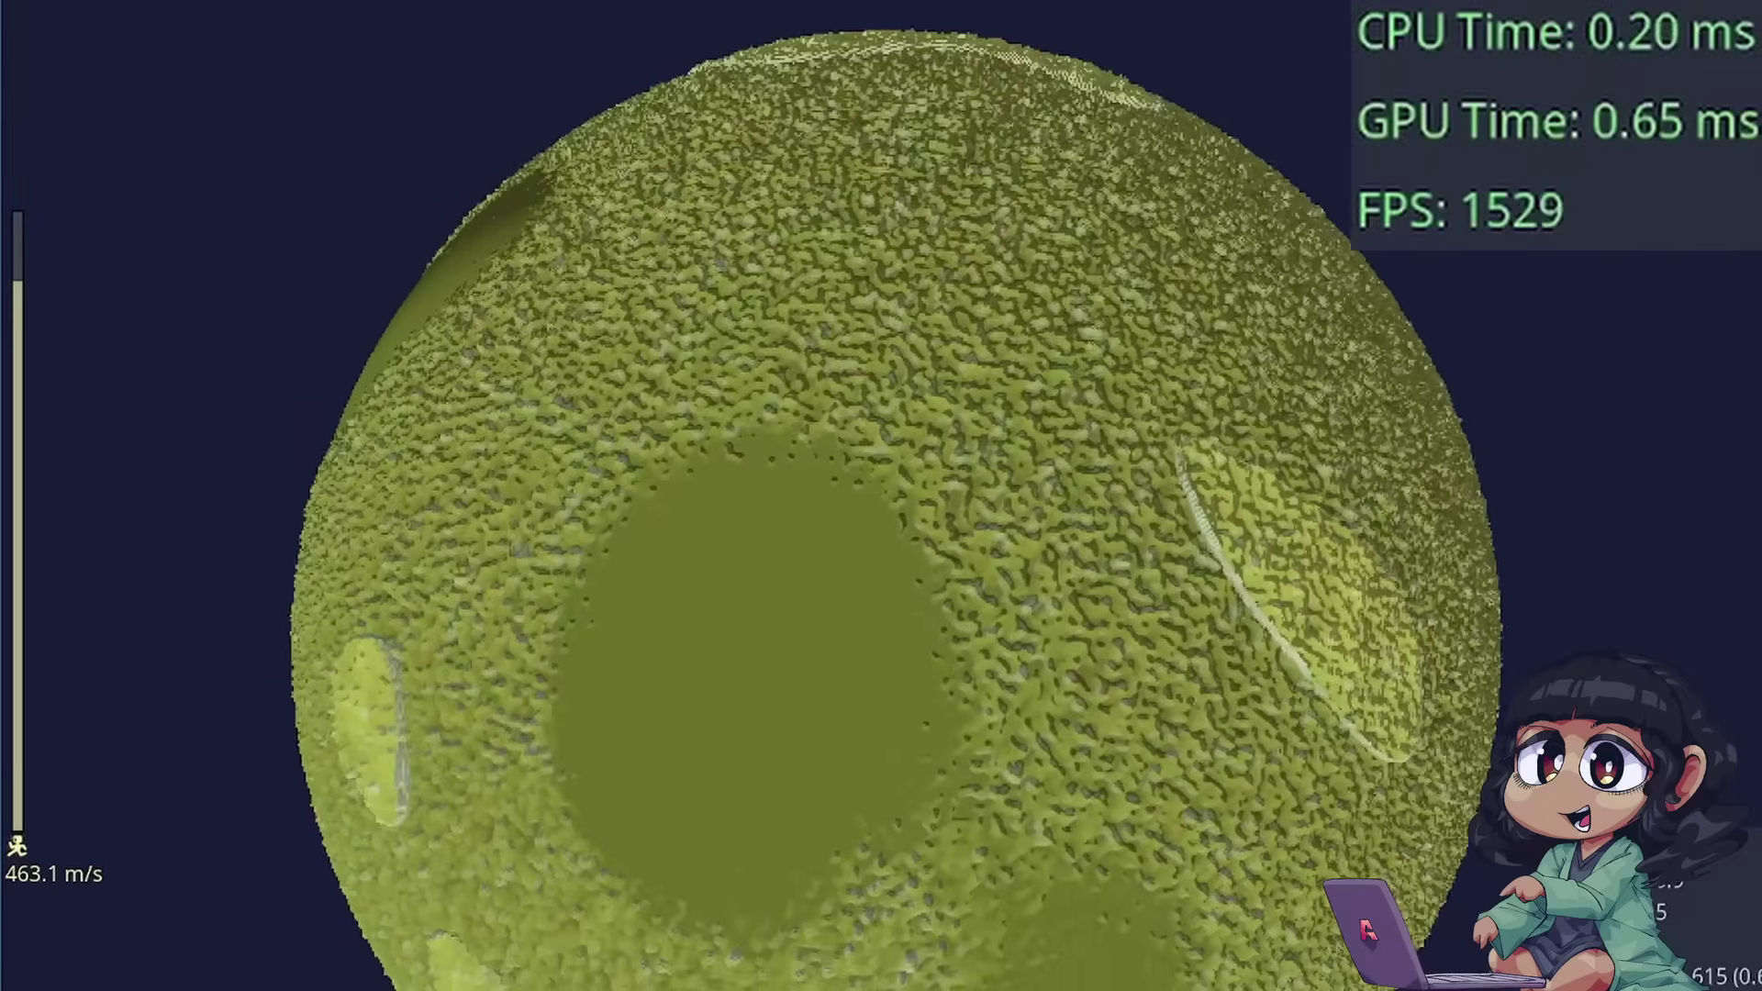
{"action": "scroll", "coordinate": [880, 496], "scroll_direction": "down", "scroll_amount": 15}
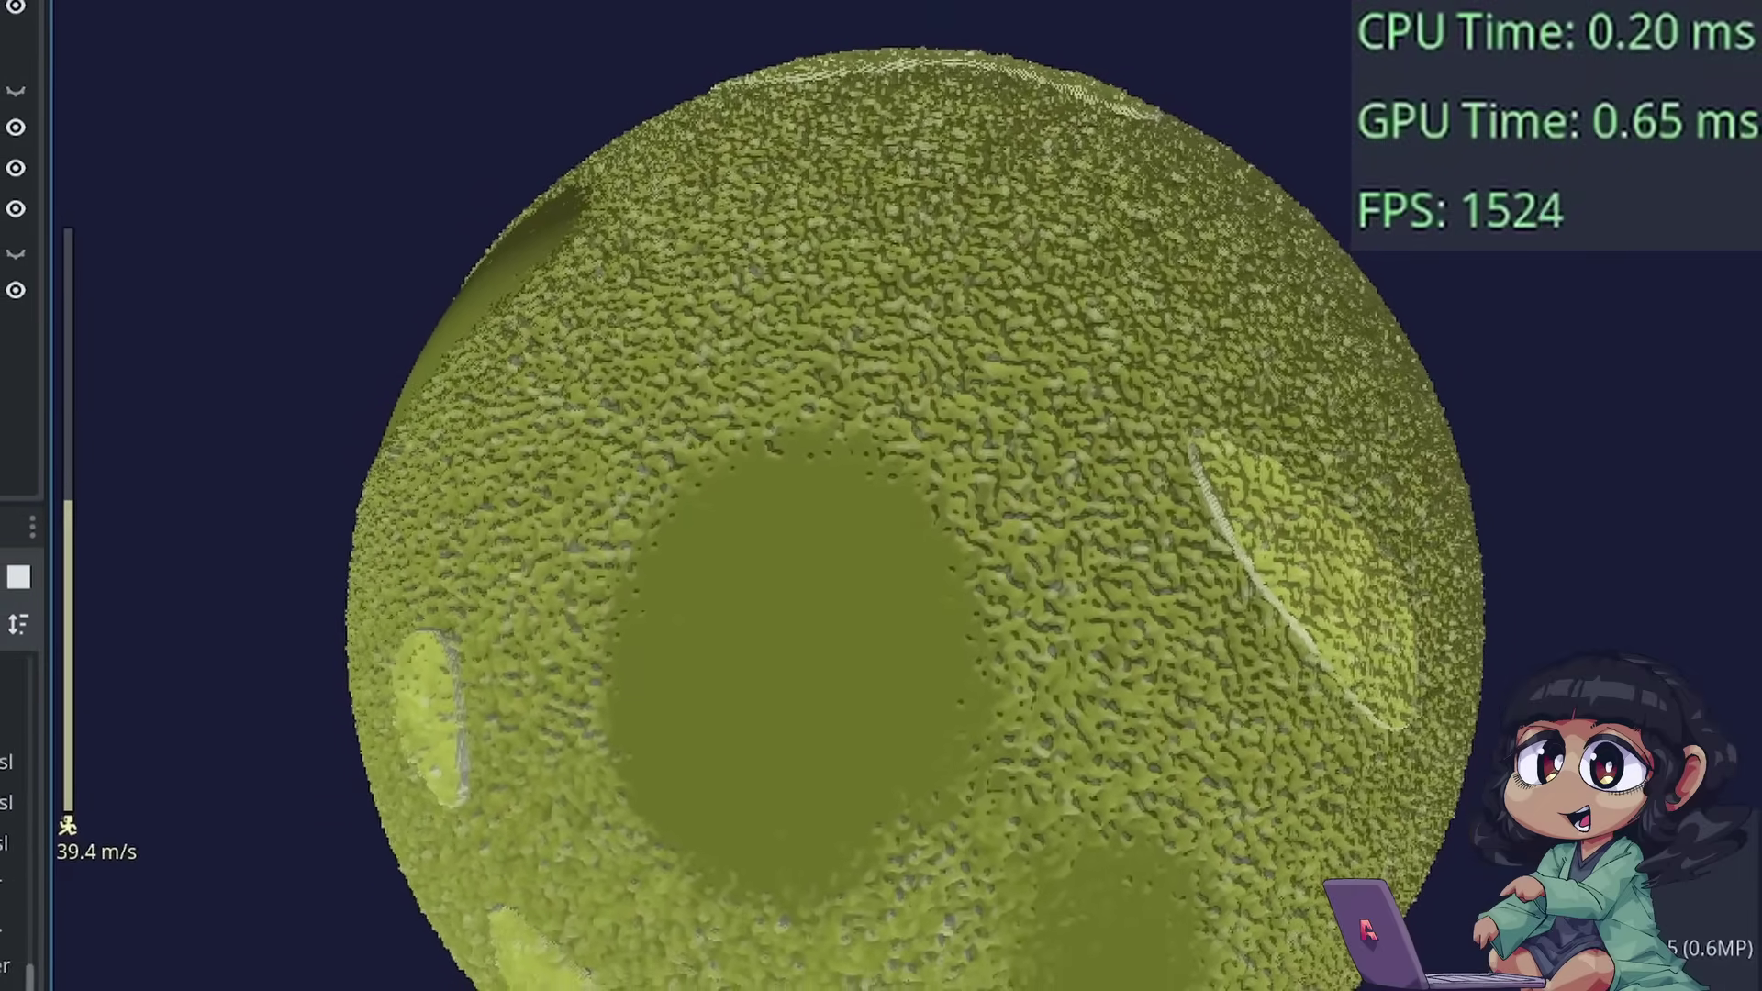
{"action": "scroll", "coordinate": [881, 495], "scroll_direction": "up", "scroll_amount": 4}
{"action": "scroll", "coordinate": [881, 495], "scroll_direction": "up", "scroll_amount": 5}
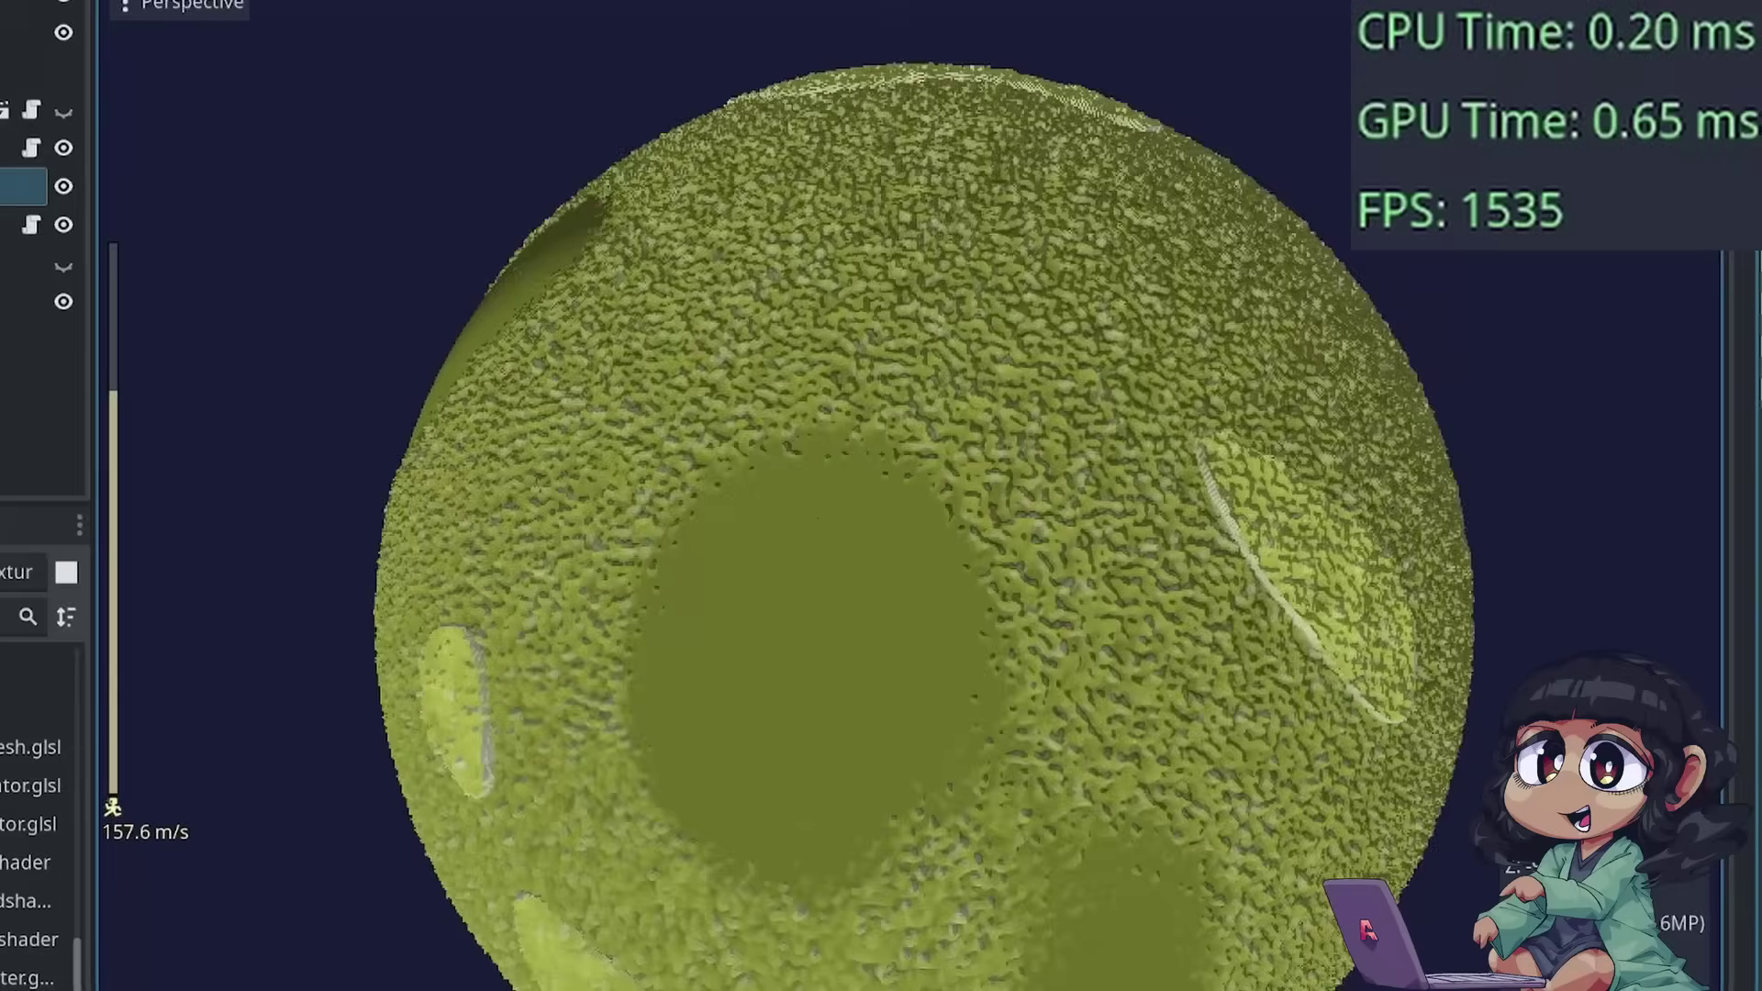
{"action": "scroll", "coordinate": [881, 496], "scroll_direction": "up", "scroll_amount": 12}
{"action": "right_click_drag", "start_coordinate": [881, 496], "coordinate": [881, 496]}
{"action": "scroll", "coordinate": [881, 495], "scroll_direction": "down", "scroll_amount": 6}
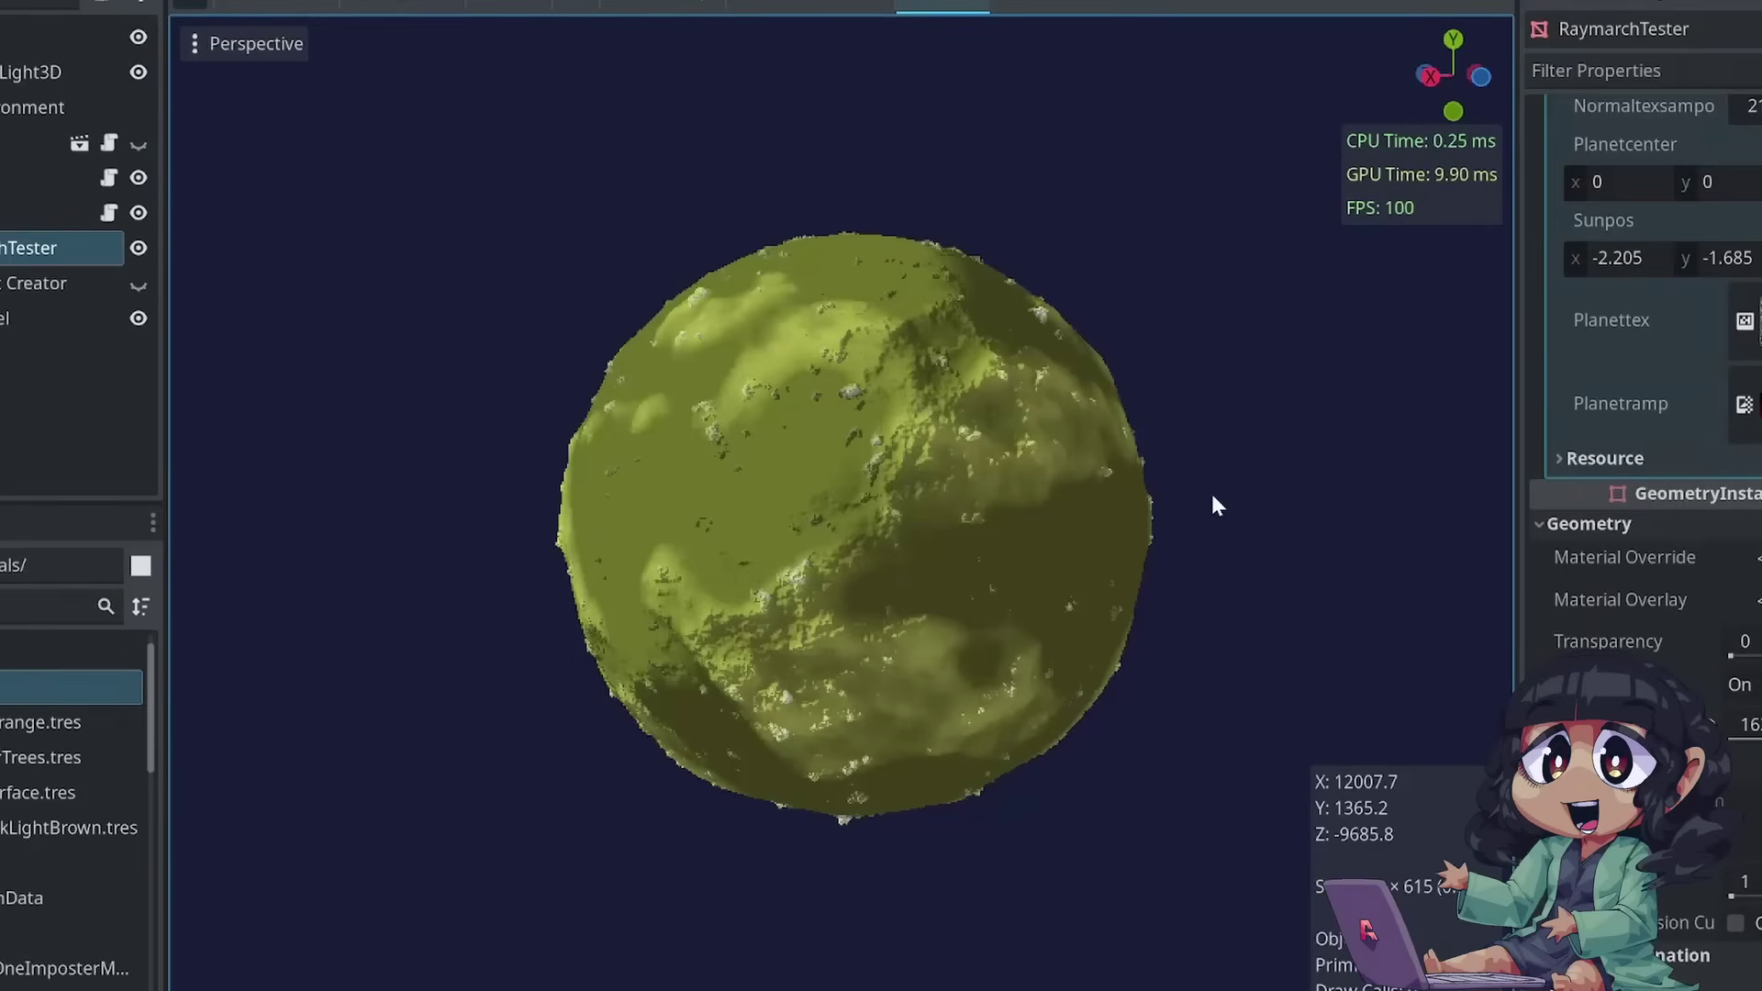
Scroll RayLeapRenderer.gd down to its texture_create and data buffer setup lines
{"action": "right_click_drag", "start_coordinate": [1211, 504], "coordinate": [1211, 505]}
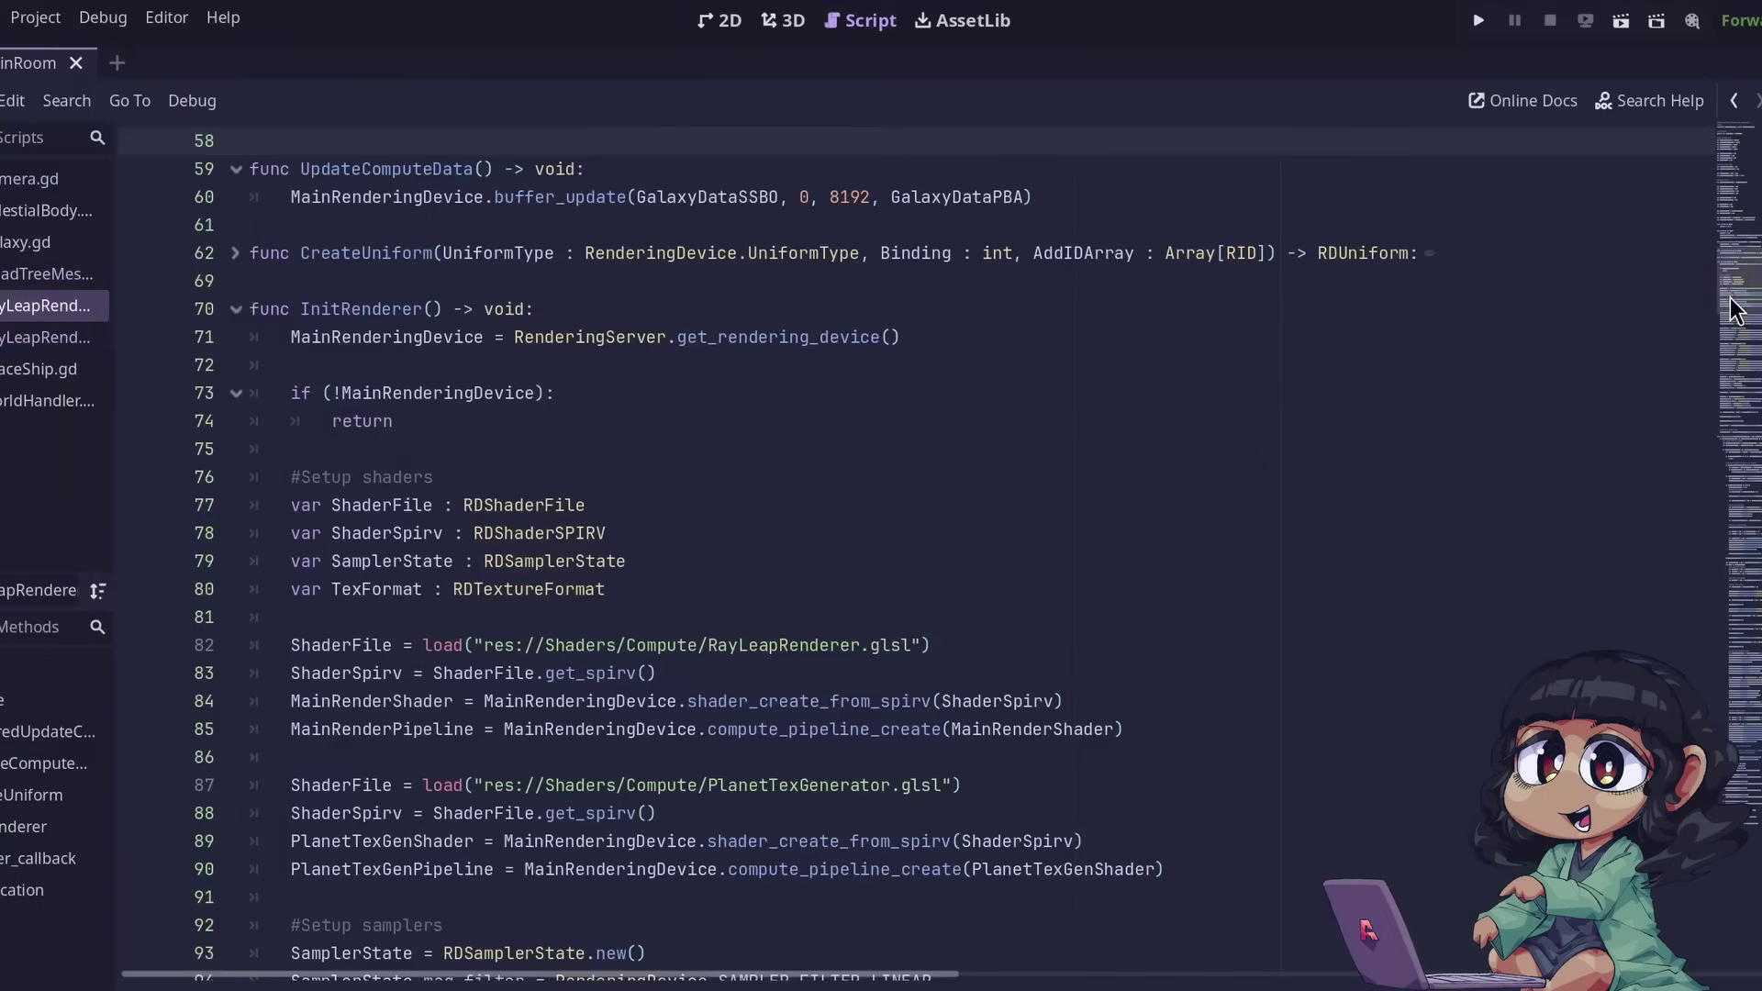
{"action": "scroll", "coordinate": [917, 551], "scroll_direction": "down", "scroll_amount": 20}
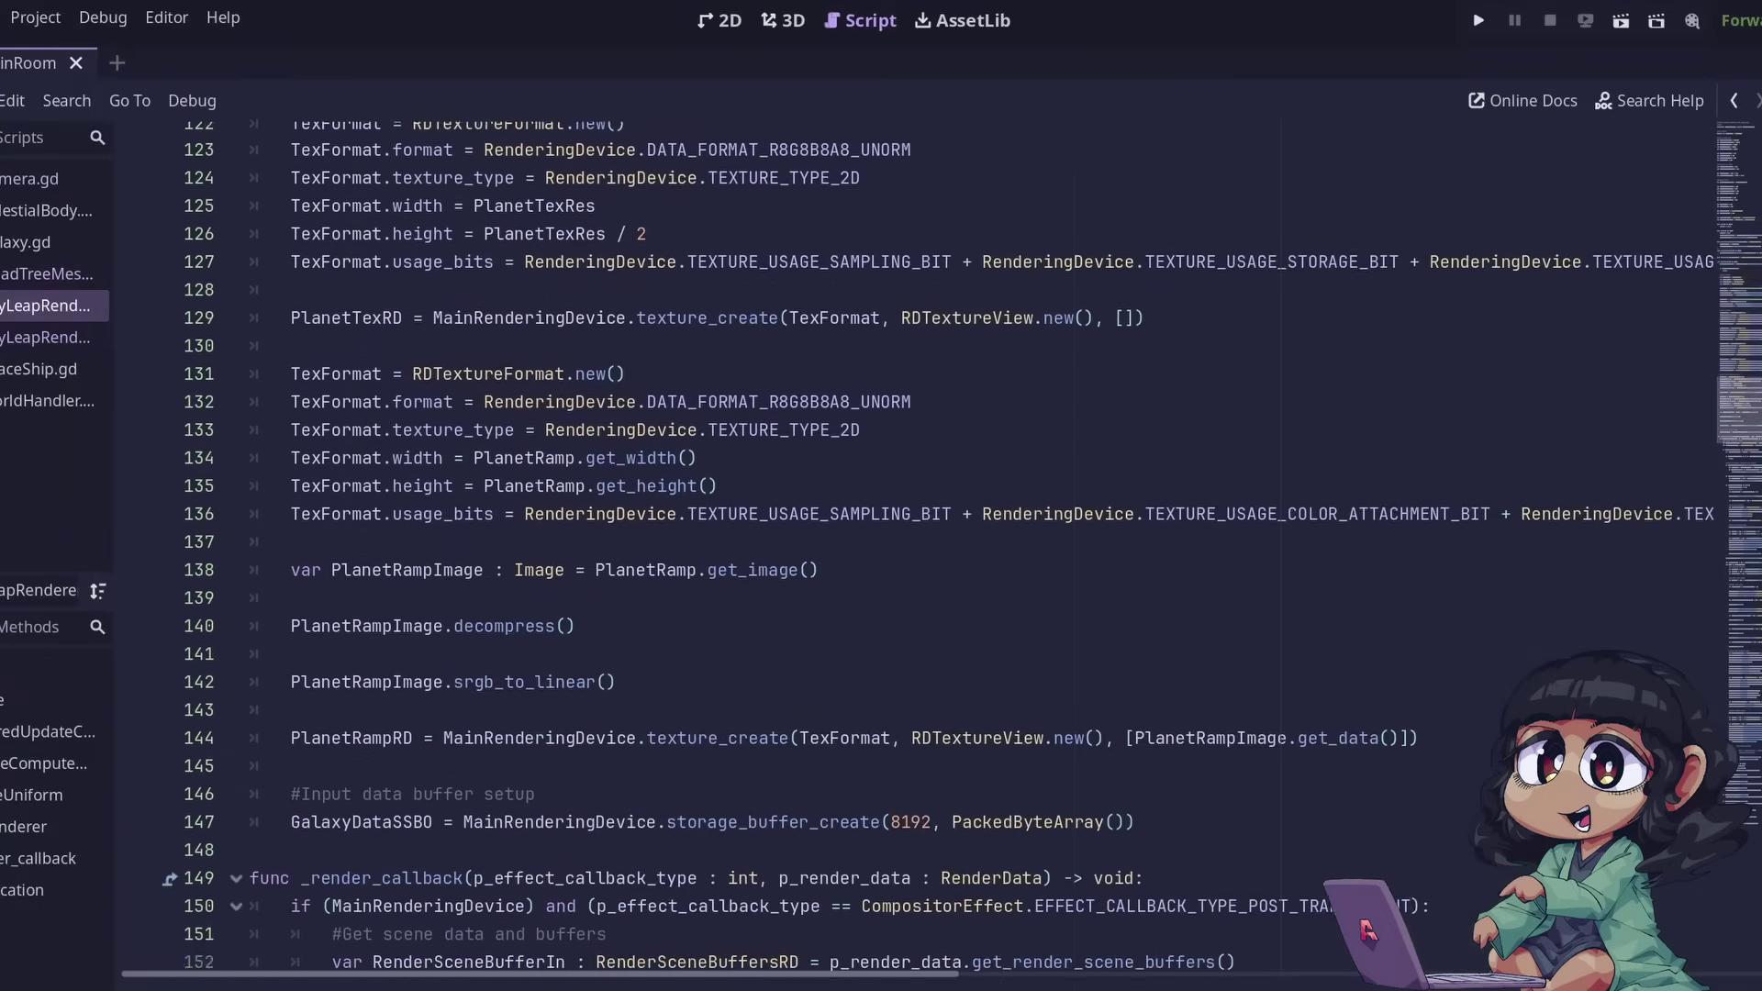
{"action": "scroll", "coordinate": [918, 551], "scroll_direction": "down", "scroll_amount": 7}
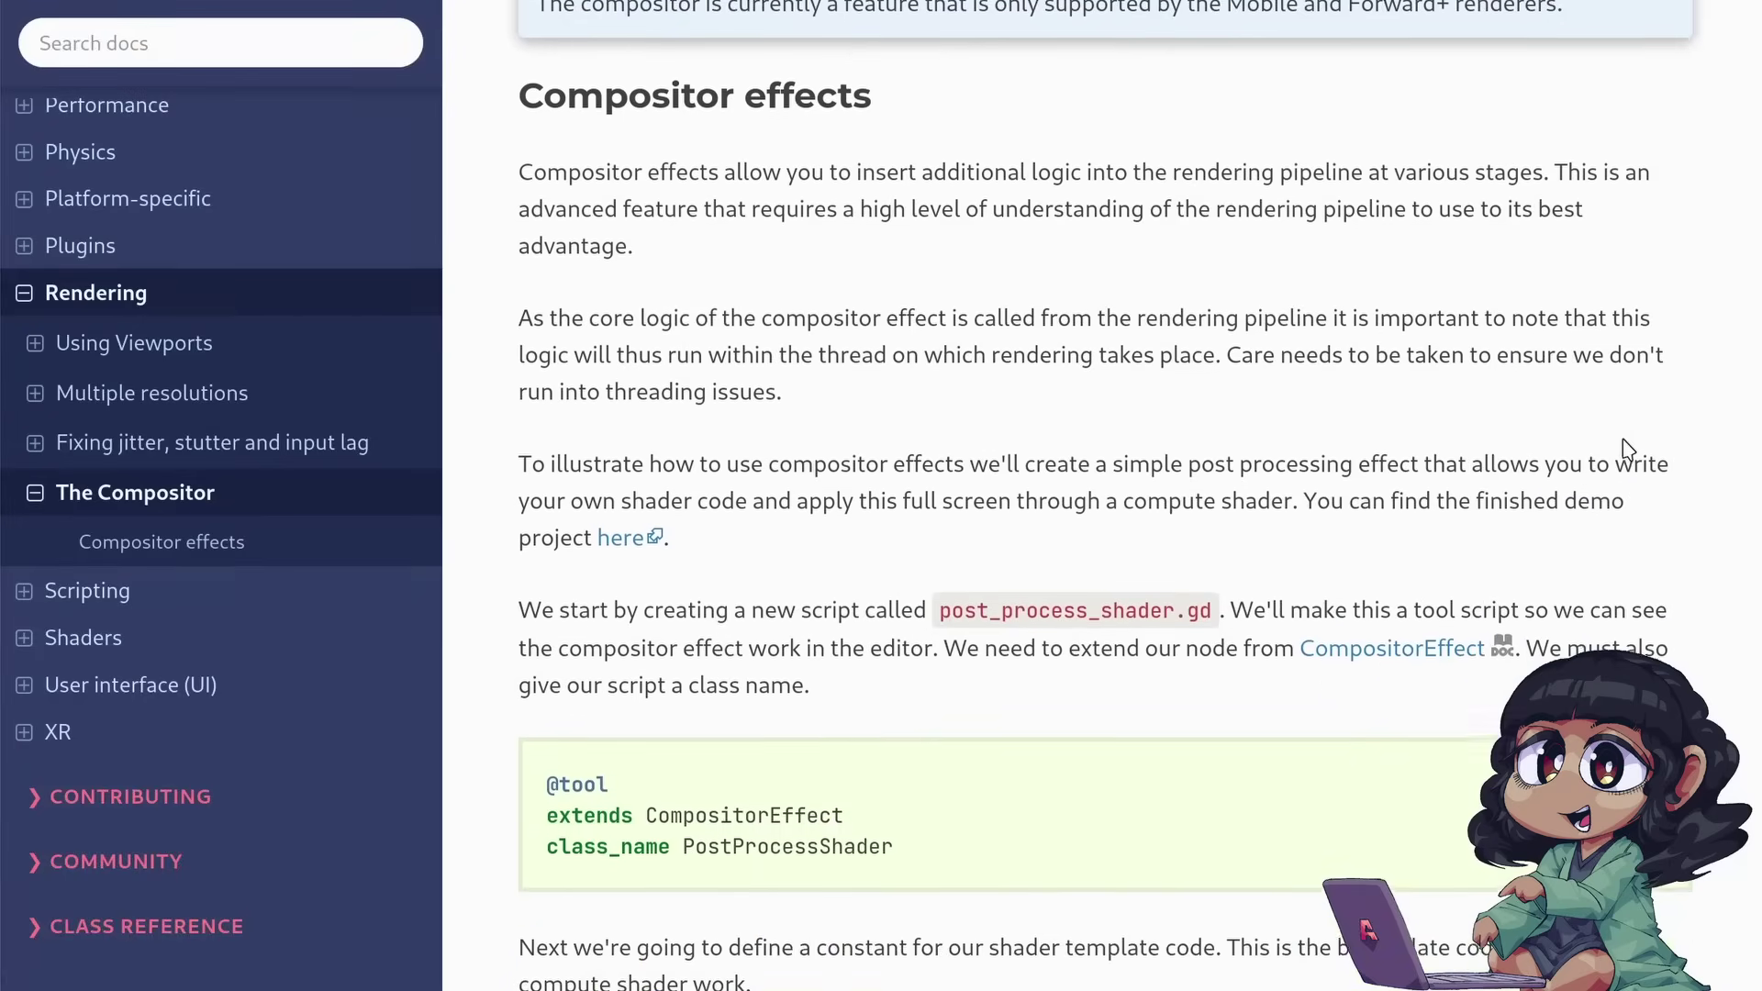
Scroll the Compositor effects page to the compute shader template and export-variable code
{"action": "scroll", "coordinate": [1624, 445], "scroll_direction": "down", "scroll_amount": 8}
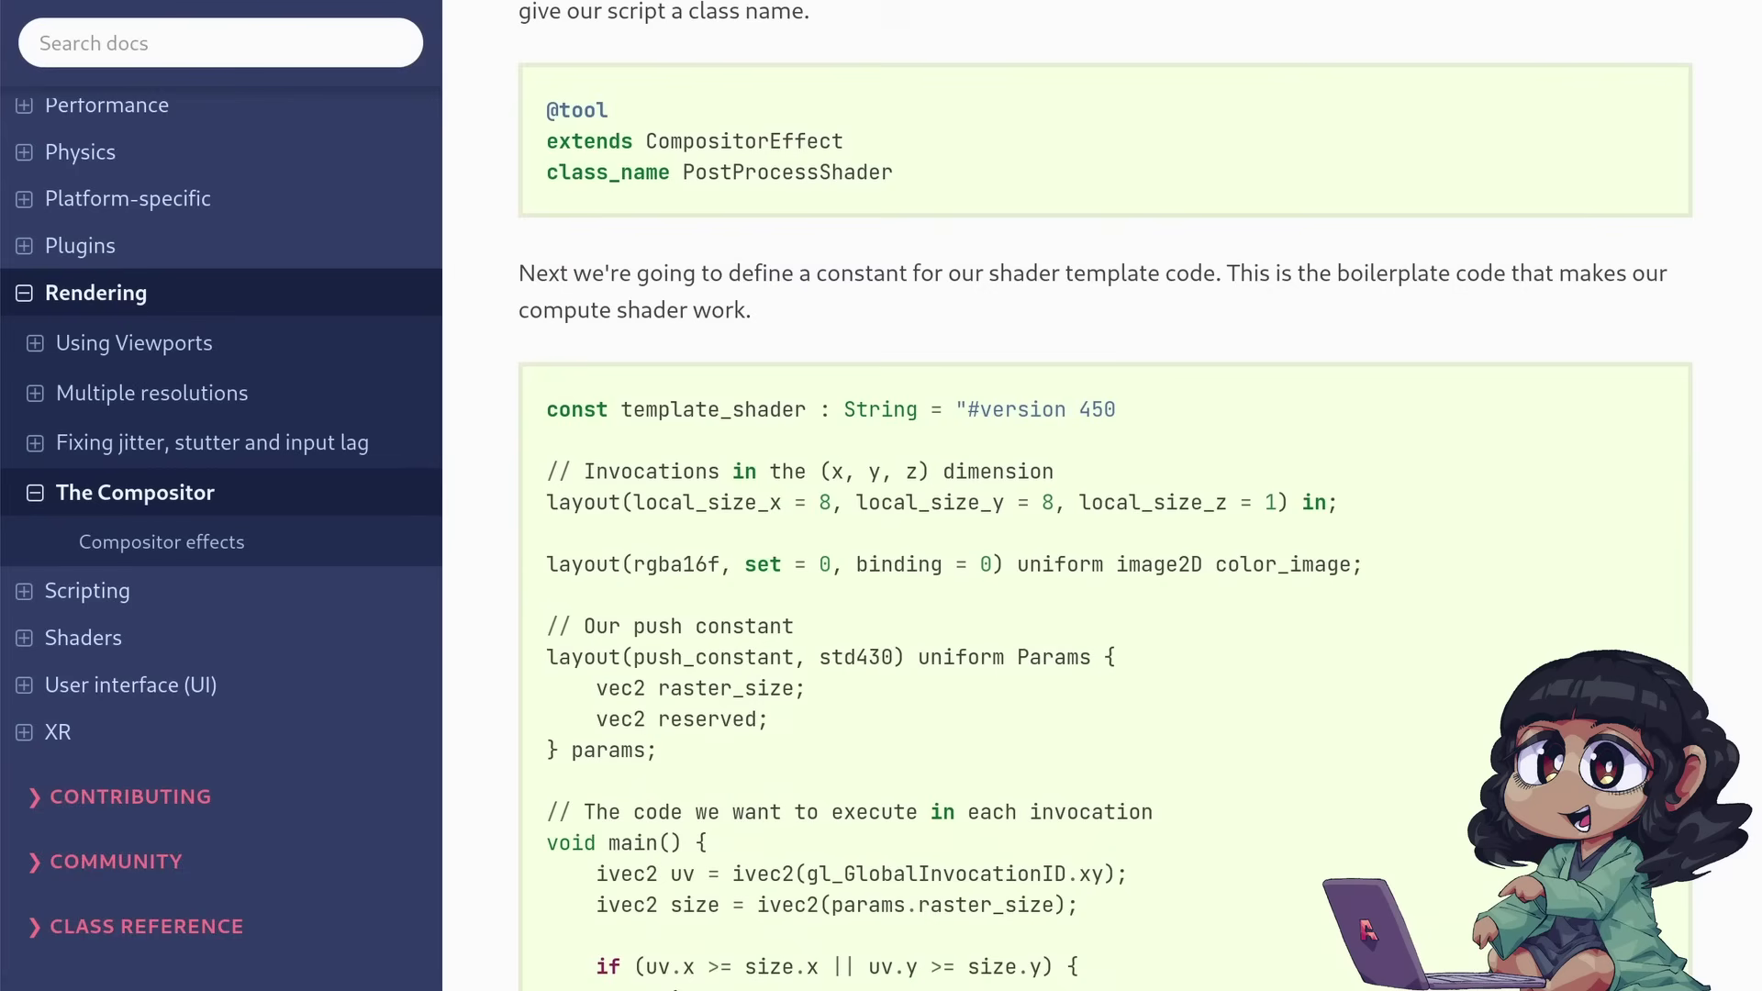
{"action": "scroll", "coordinate": [1101, 495], "scroll_direction": "down", "scroll_amount": 10}
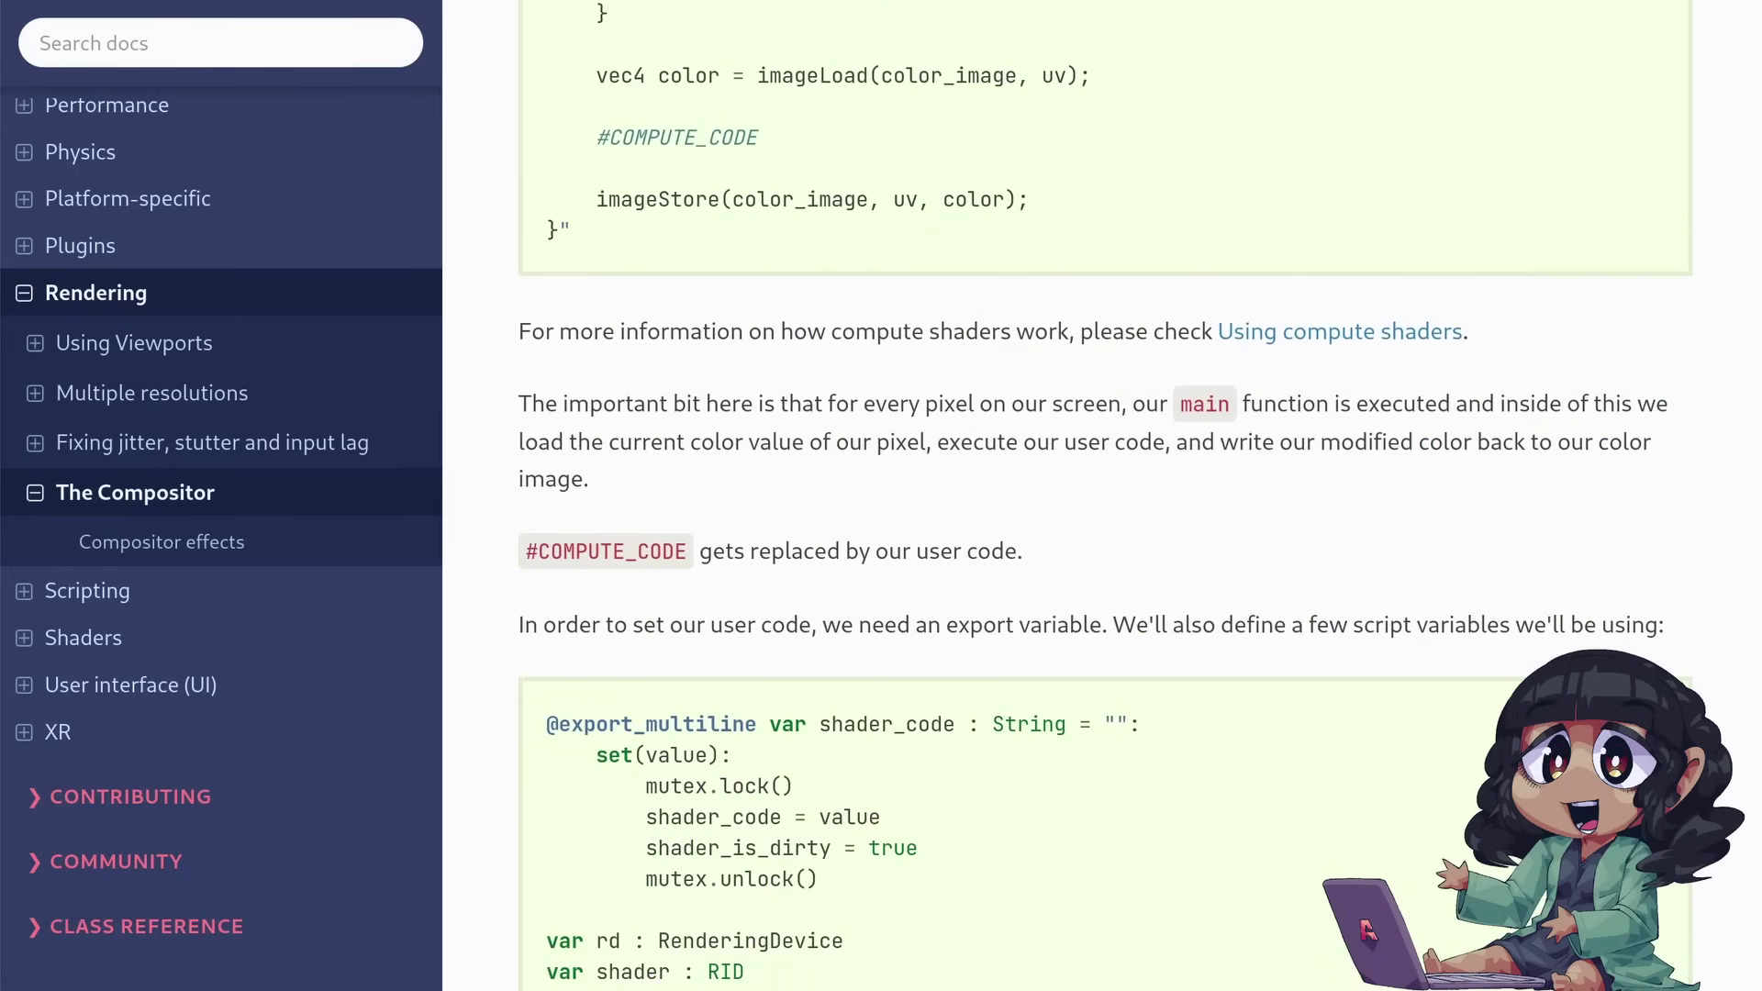
{"action": "scroll", "coordinate": [965, 564], "scroll_direction": "down", "scroll_amount": 4}
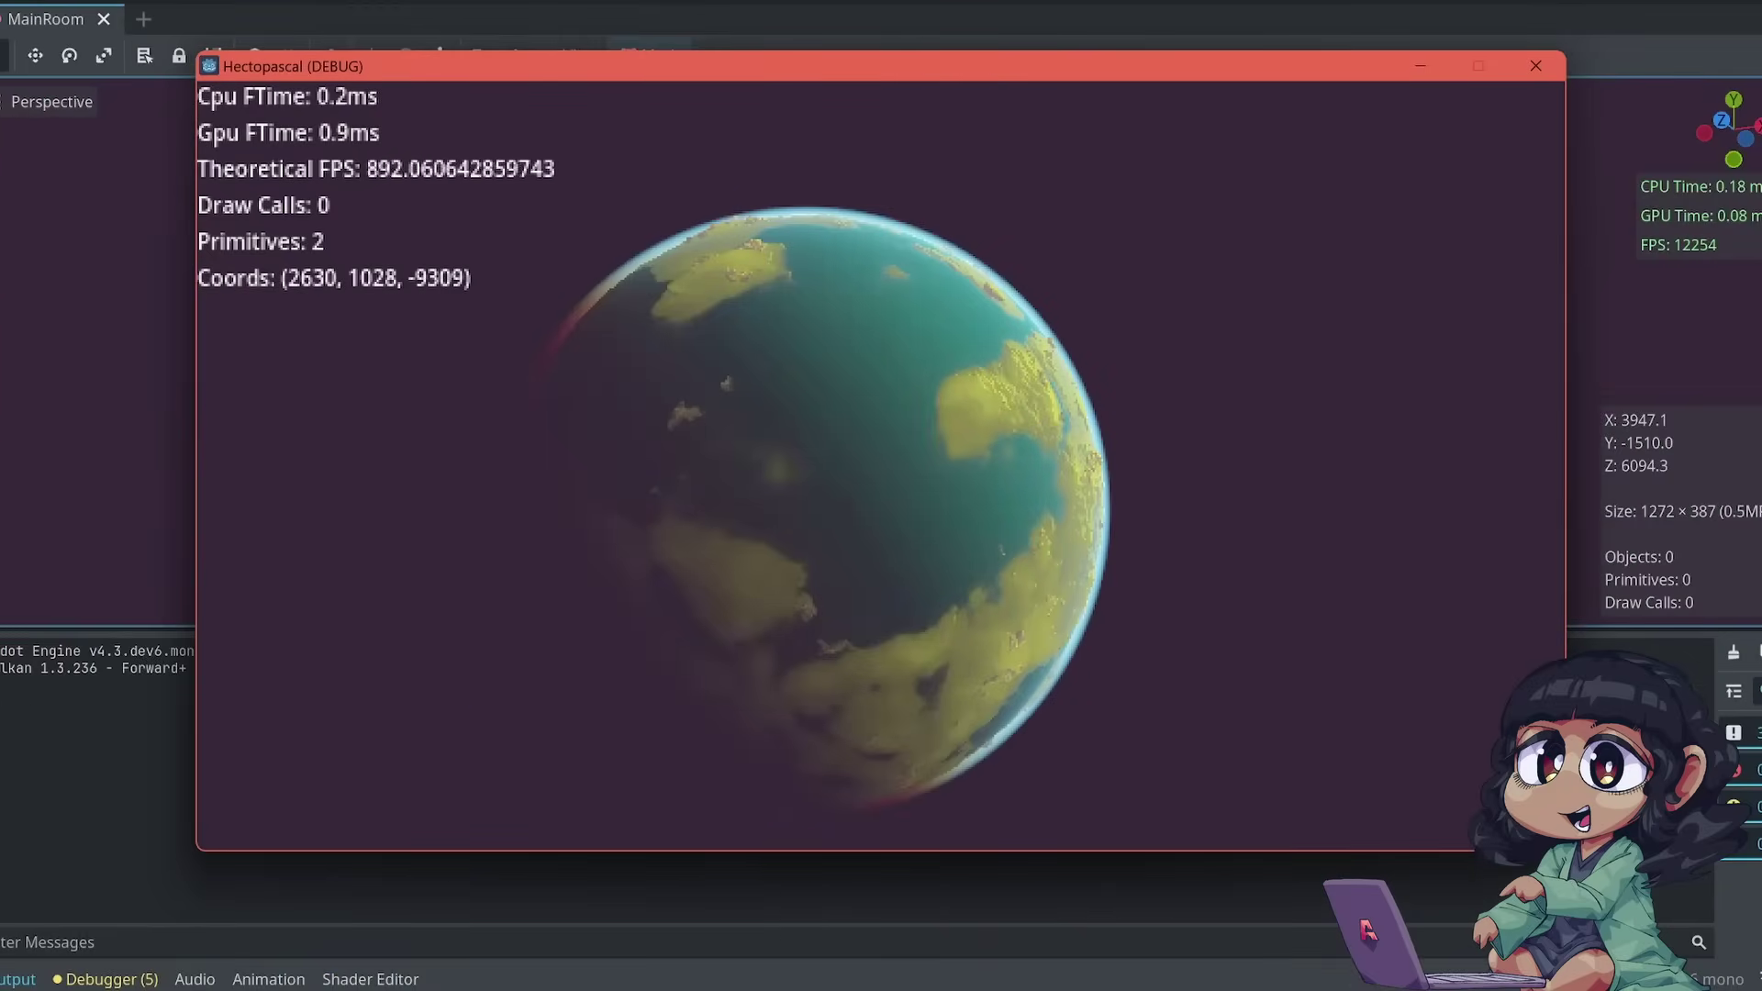
Fly the game camera back away from the glowing planet
{"action": "key", "text": "s"}
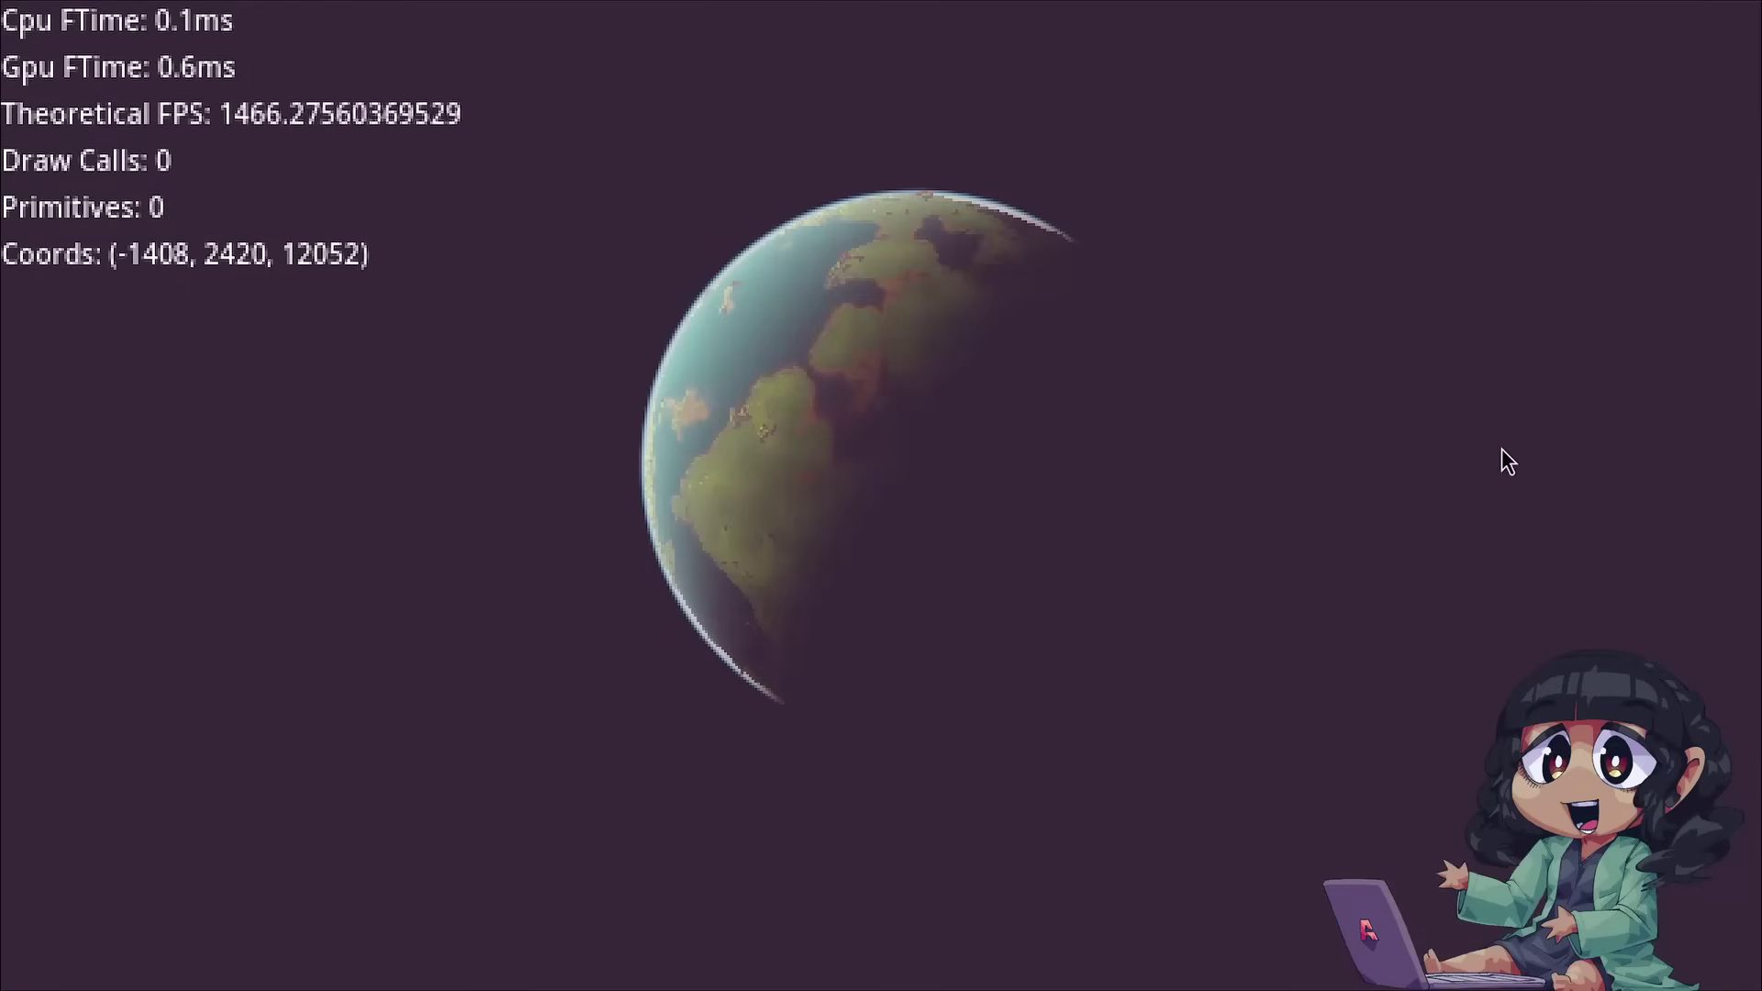
Fly from orbit onto the dusky surface and glide across it toward the horizon
{"action": "key", "text": "w"}
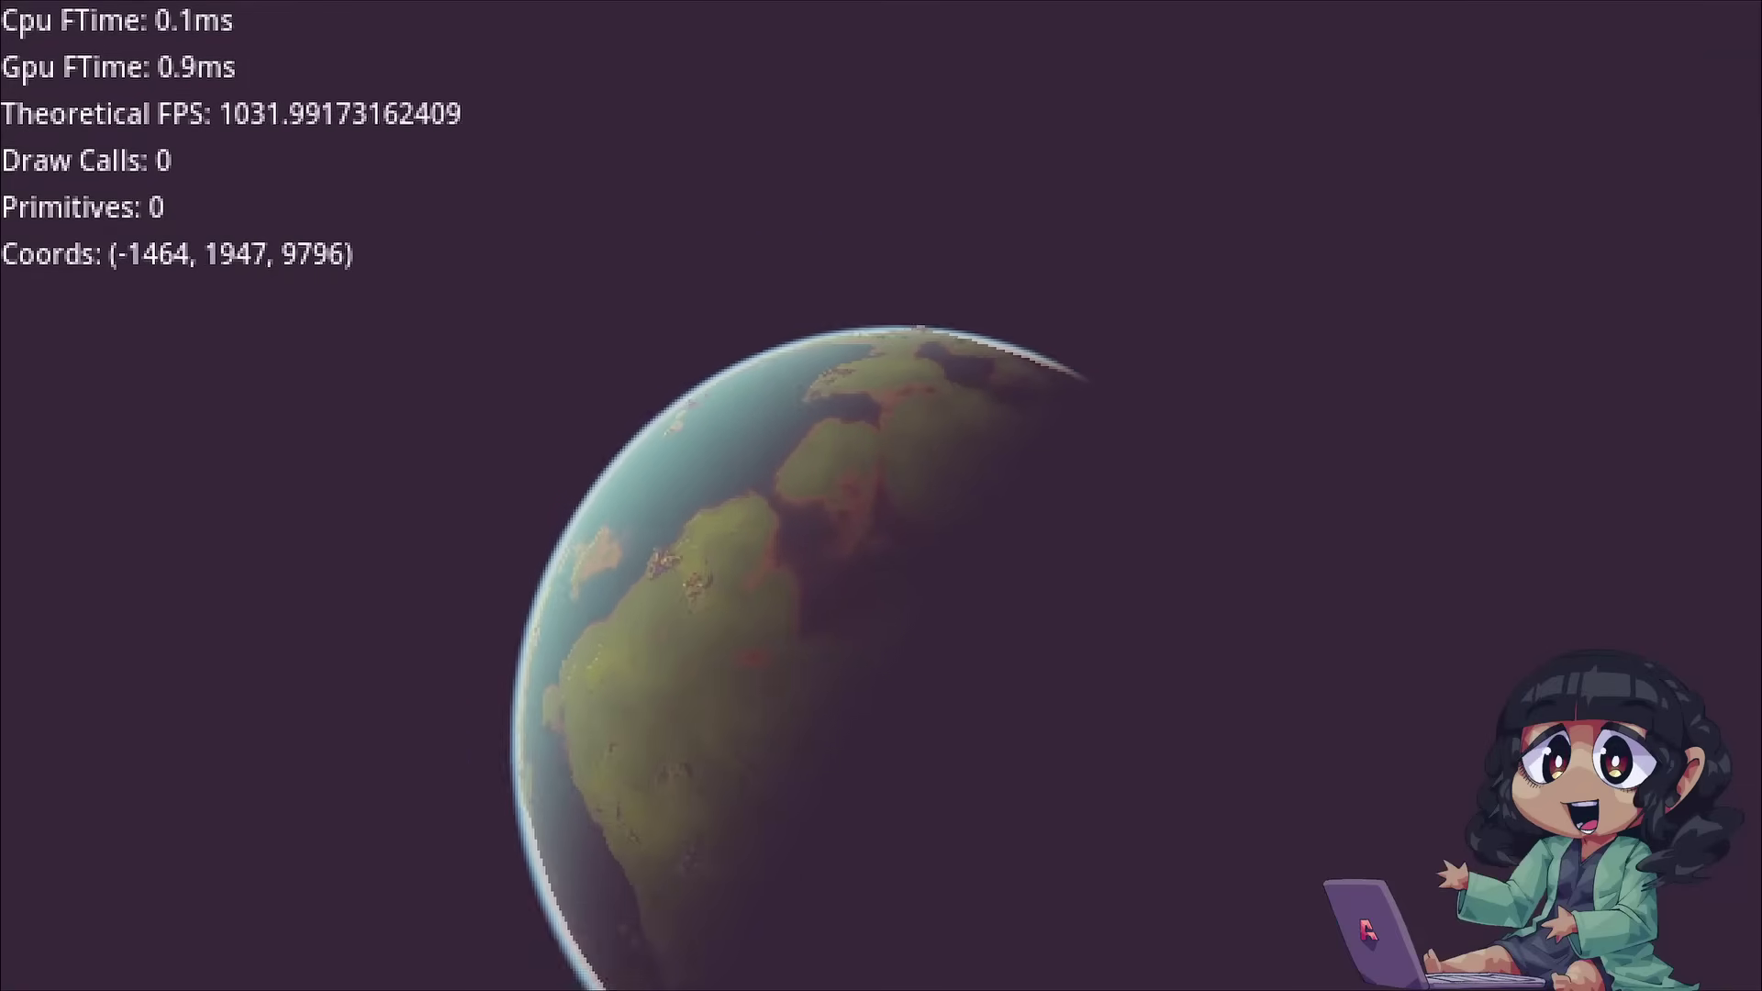
{"action": "key", "text": "w"}
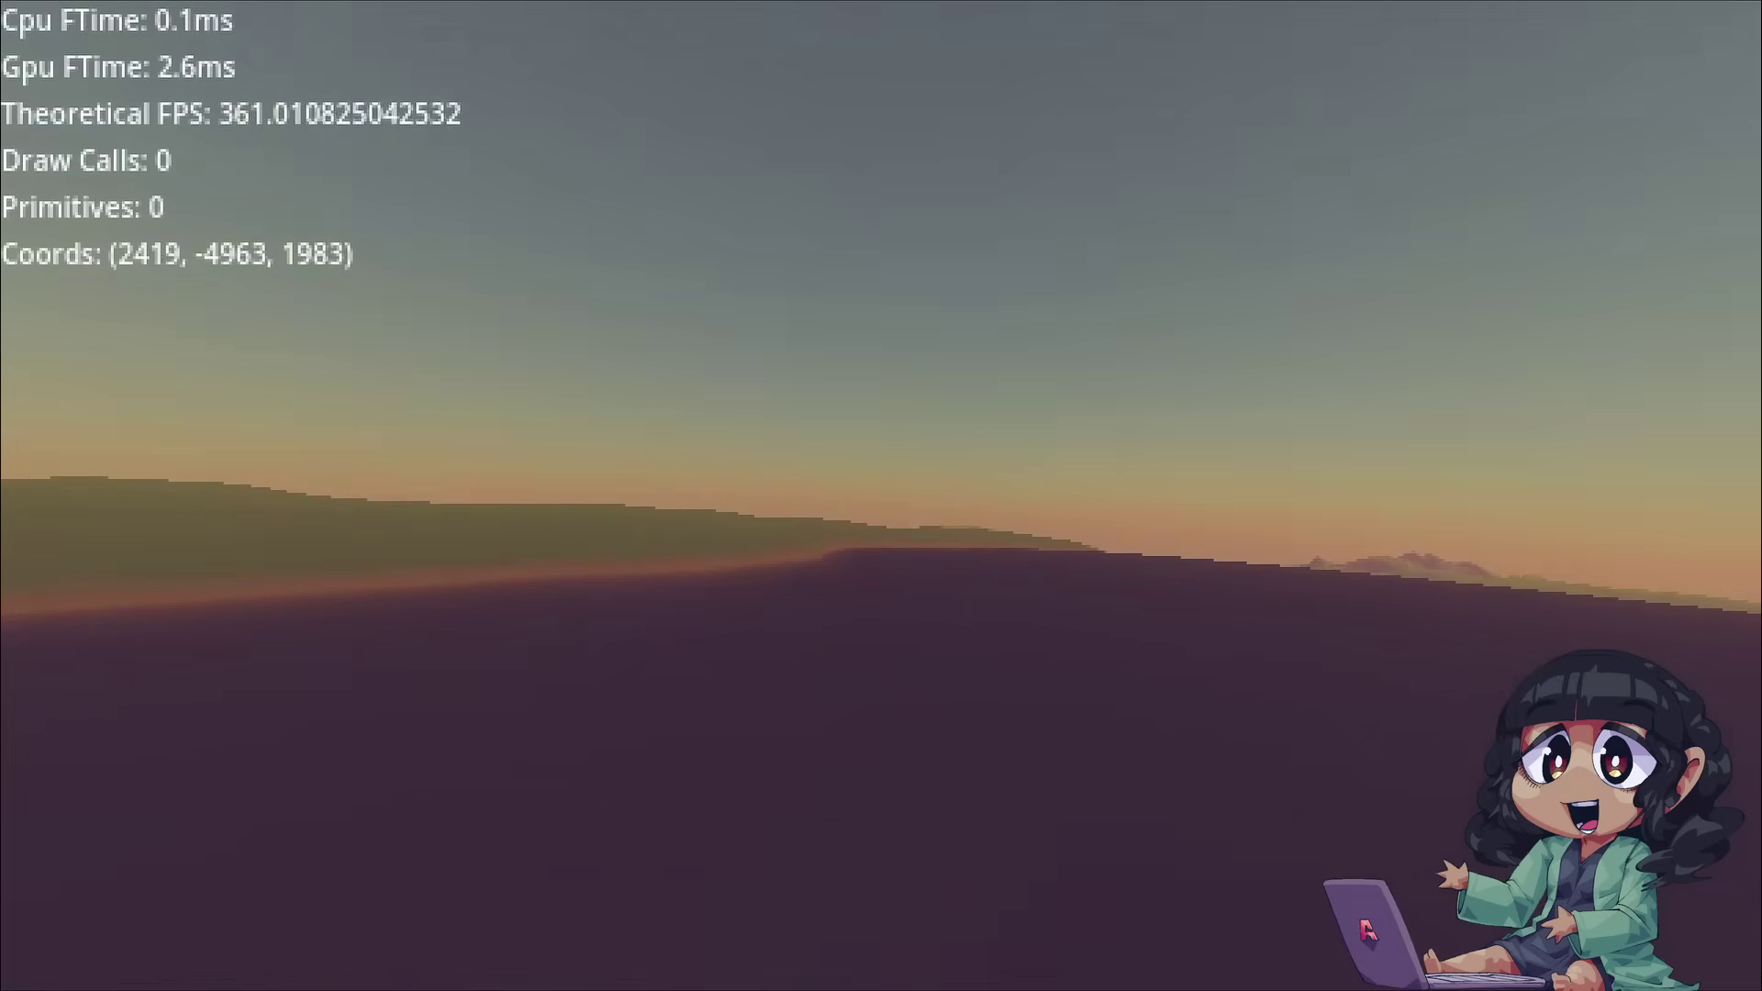
{"action": "key", "text": "w"}
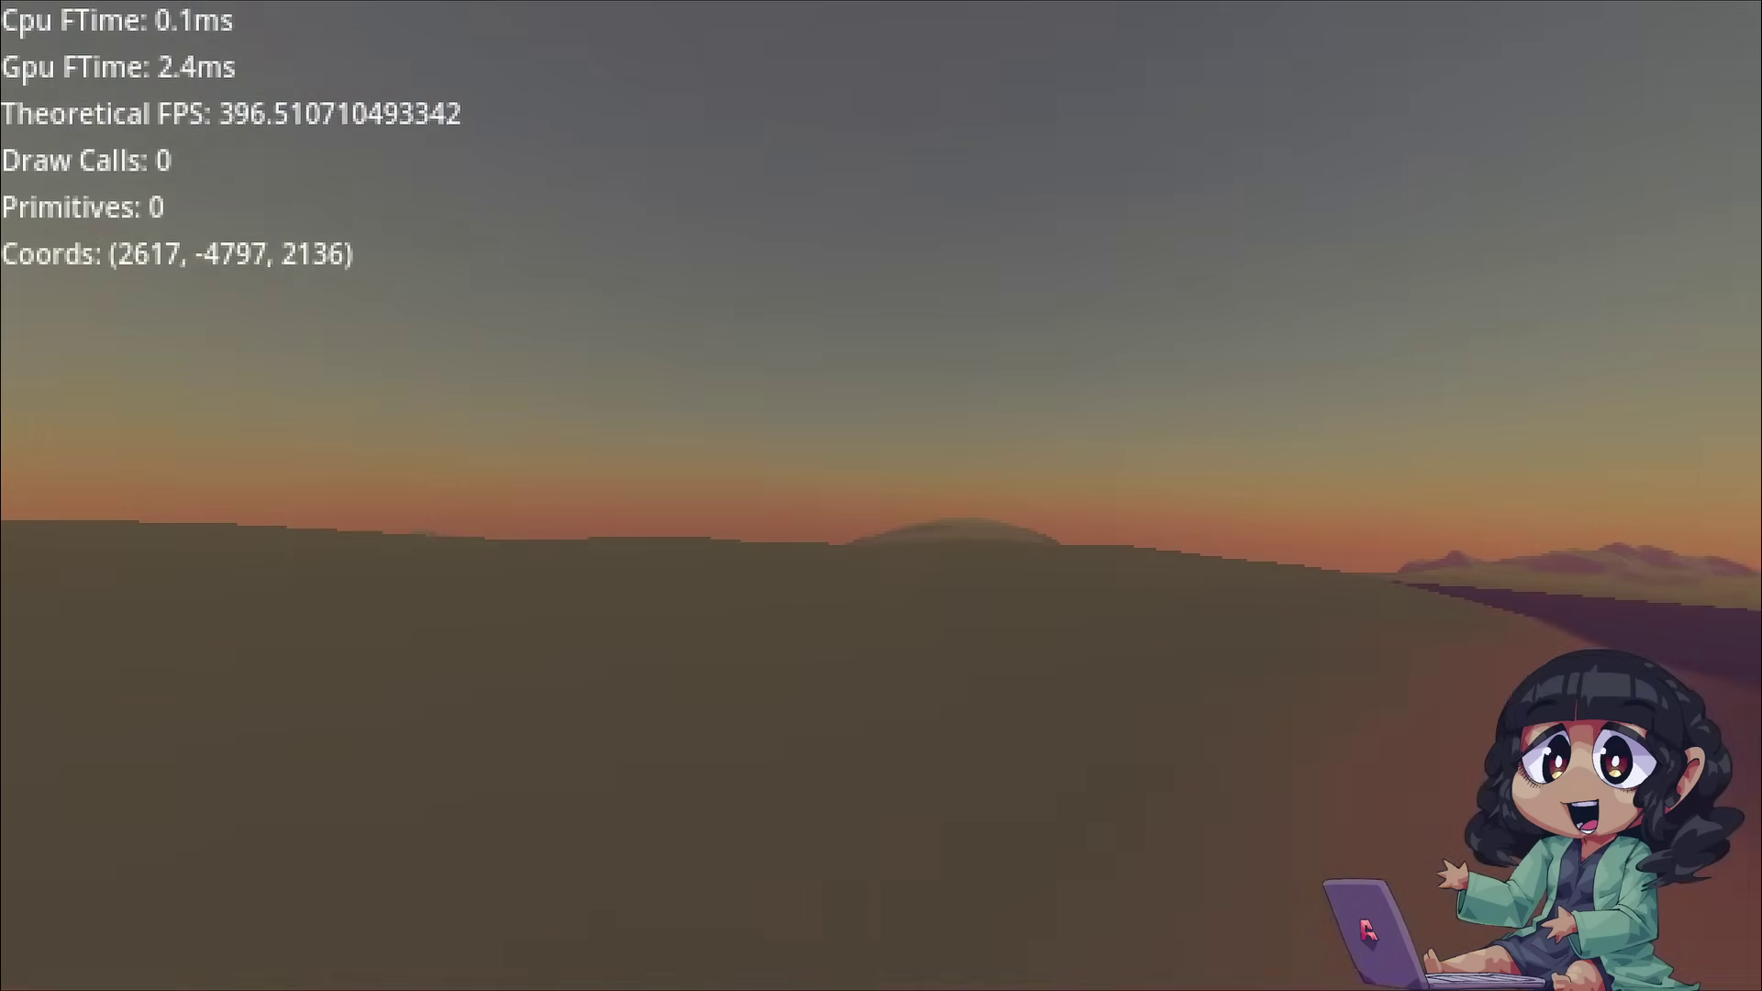
{"action": "key", "text": "w"}
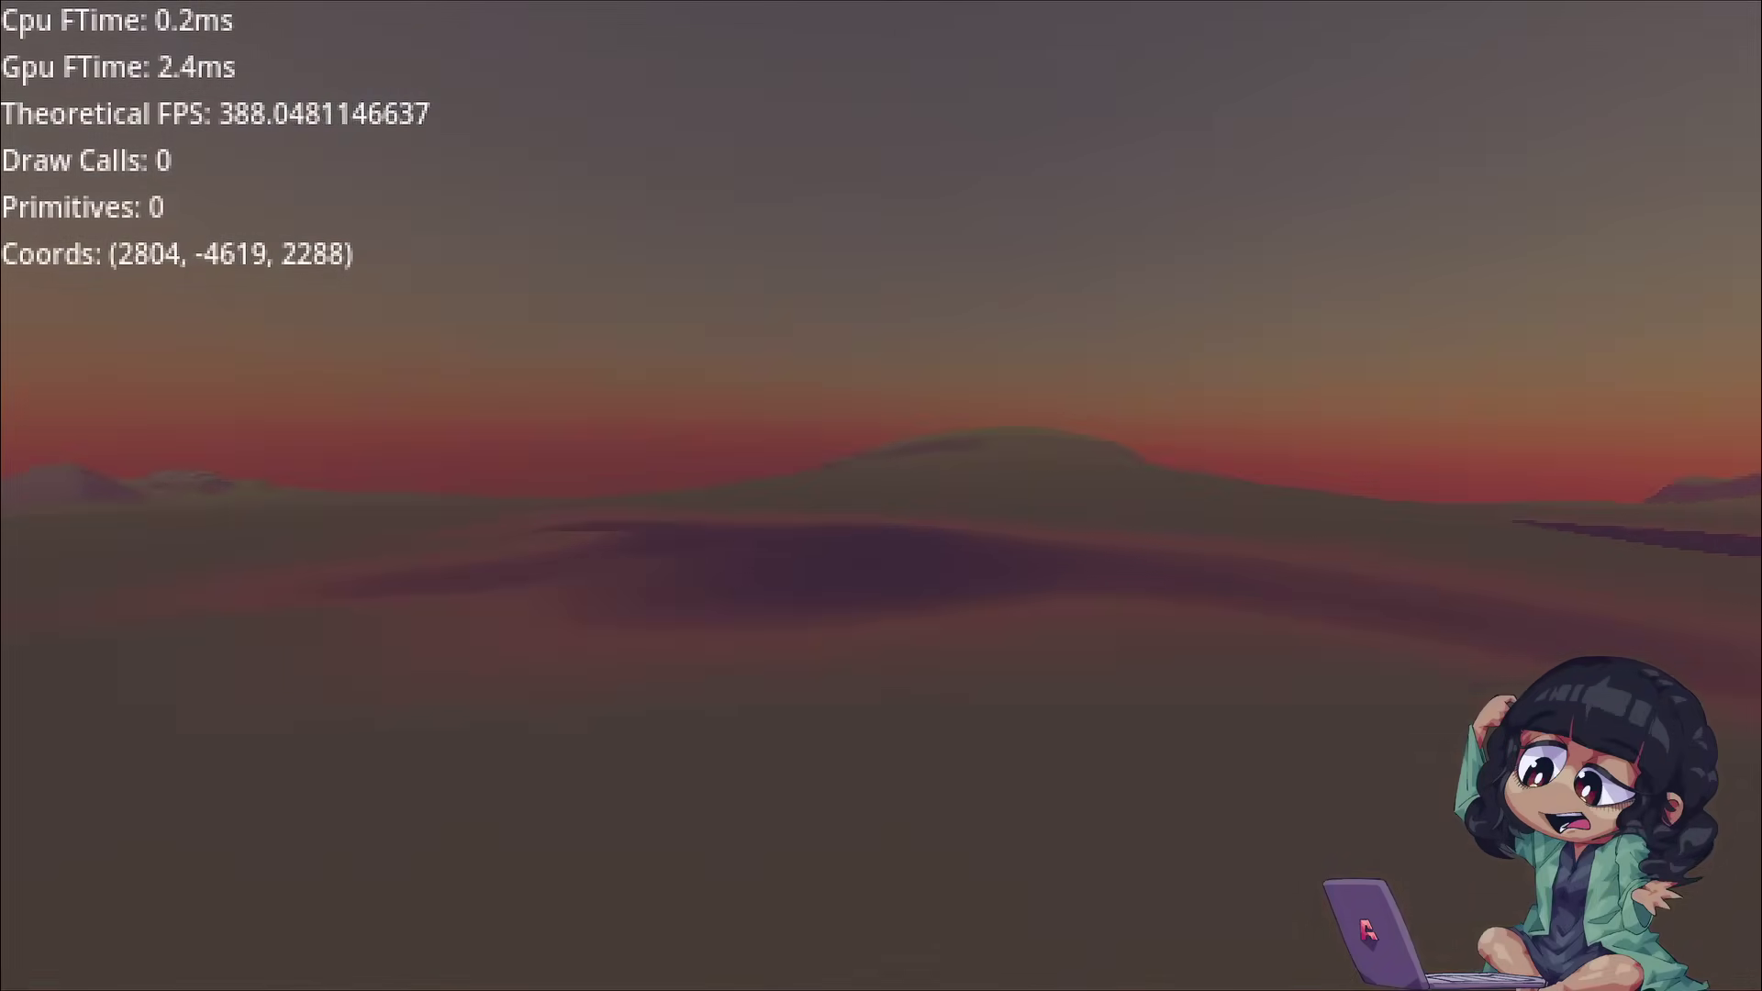
{"action": "key", "text": "w"}
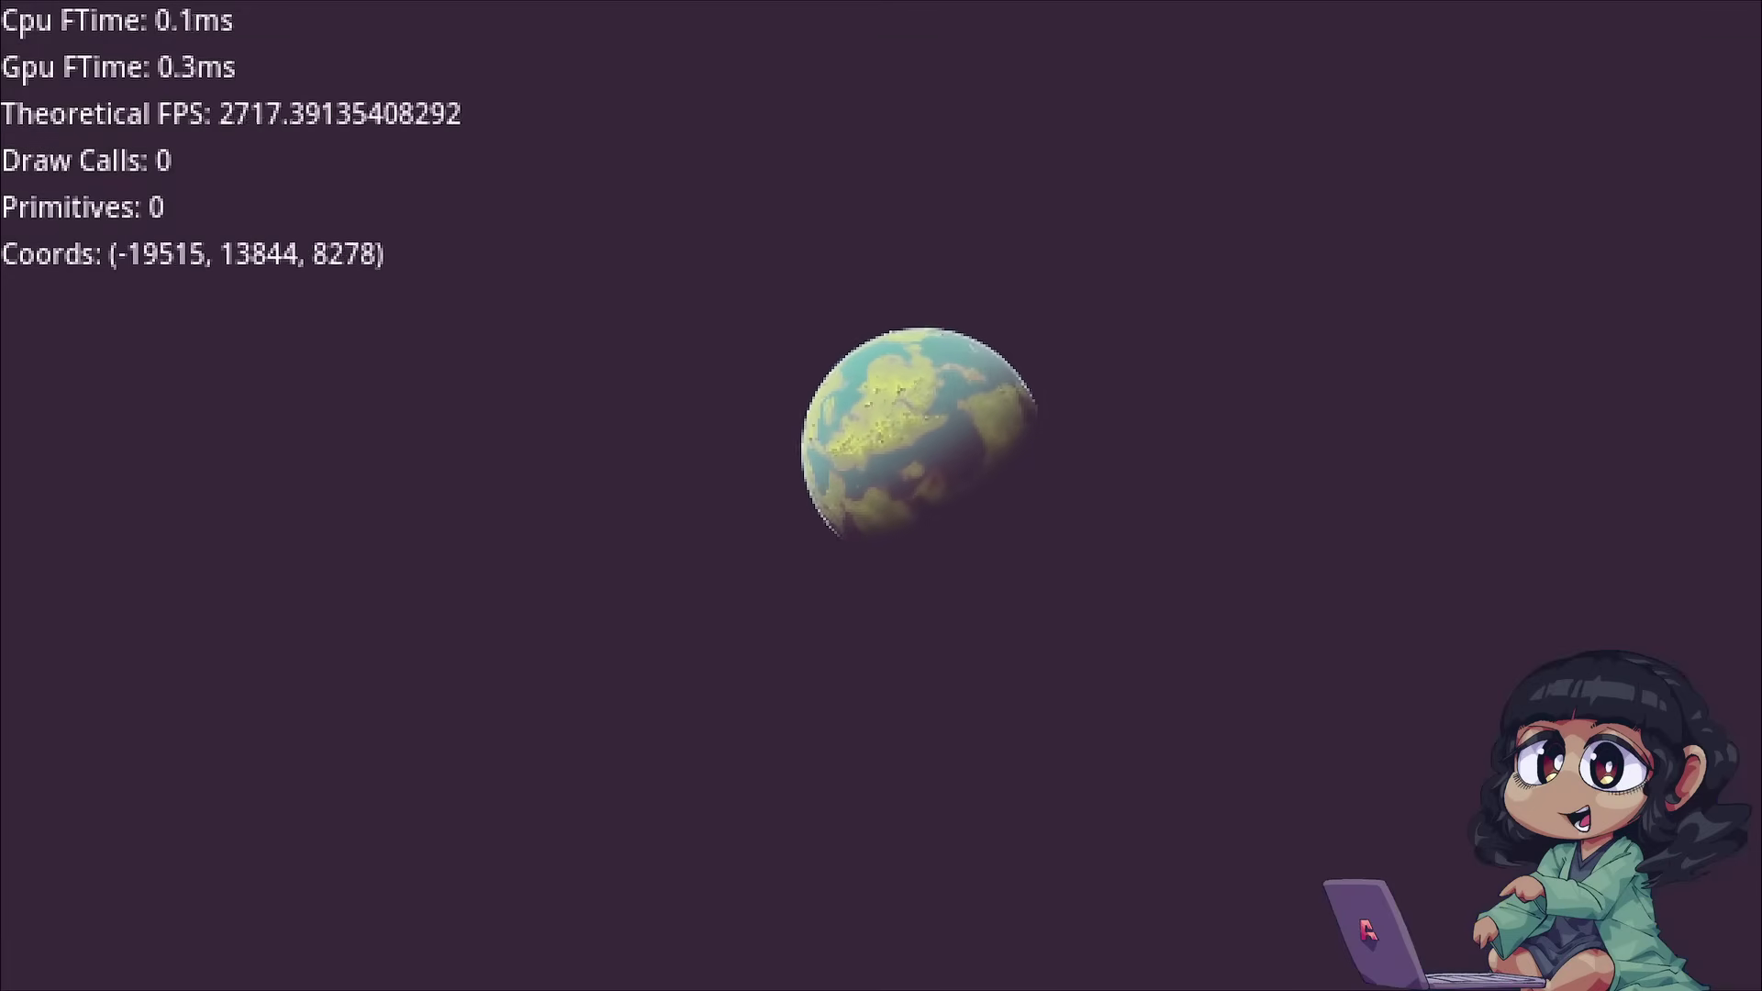
Approach the green planet, circle to its night side and back, then descend
{"action": "key", "text": "w"}
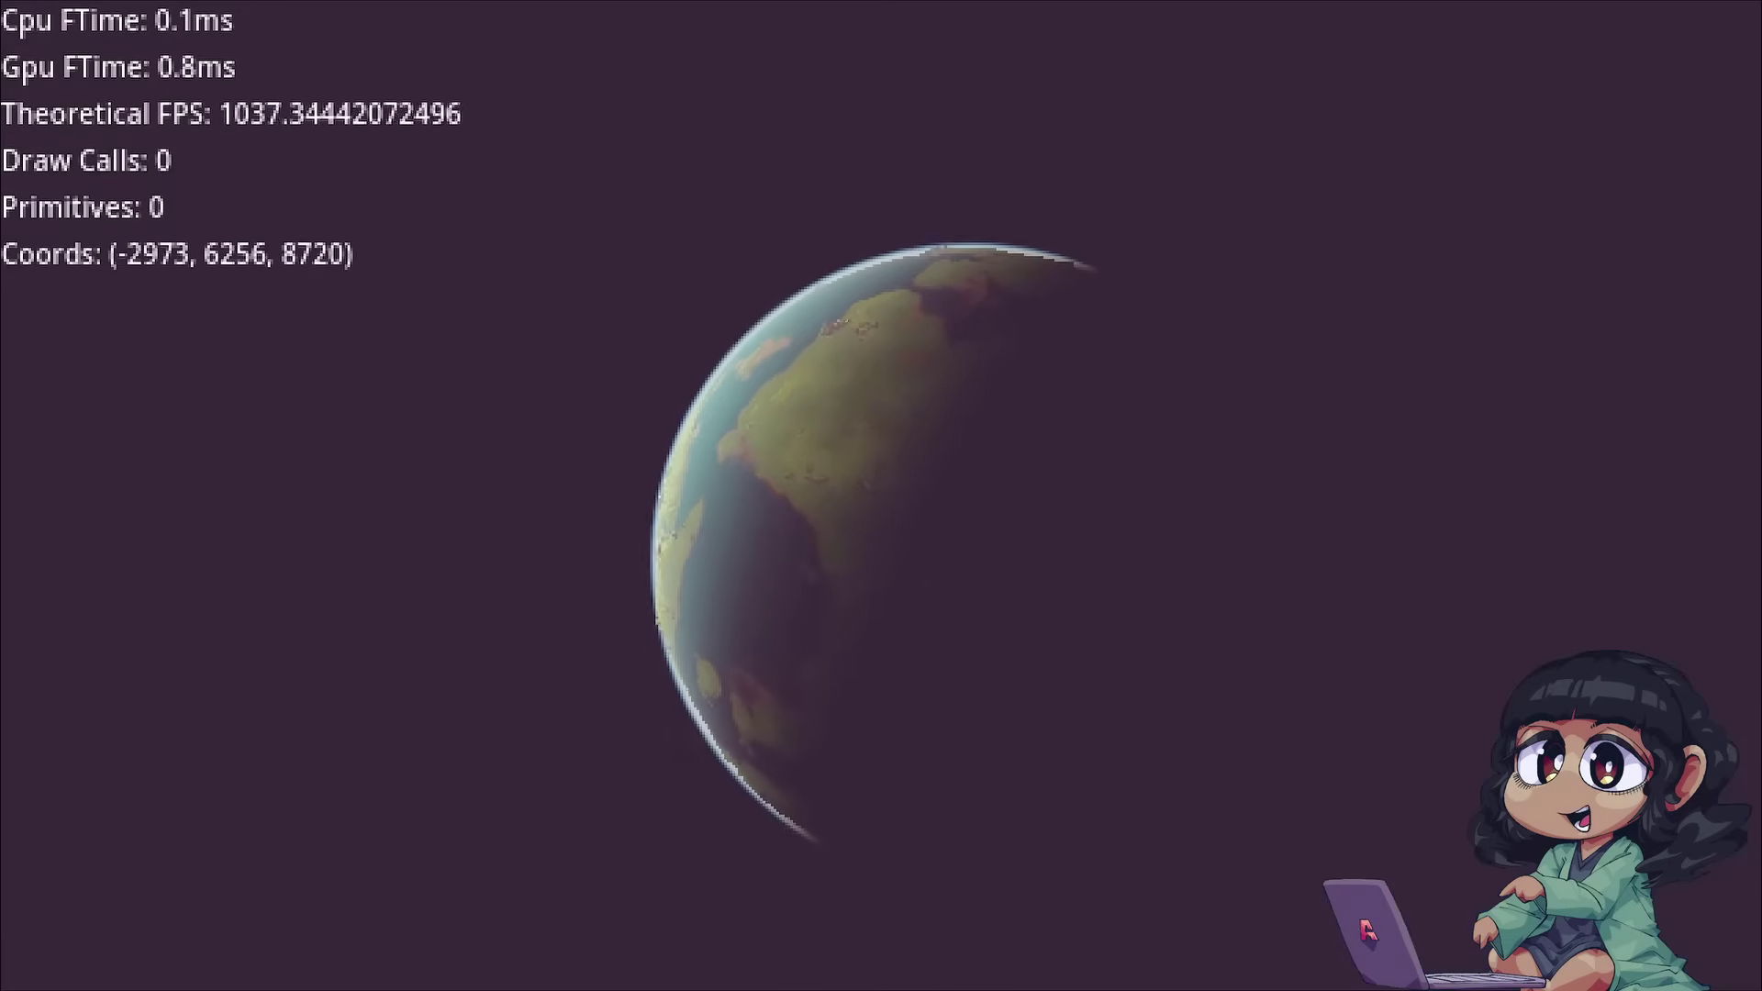
{"action": "key", "text": "w"}
{"action": "key", "text": "a"}
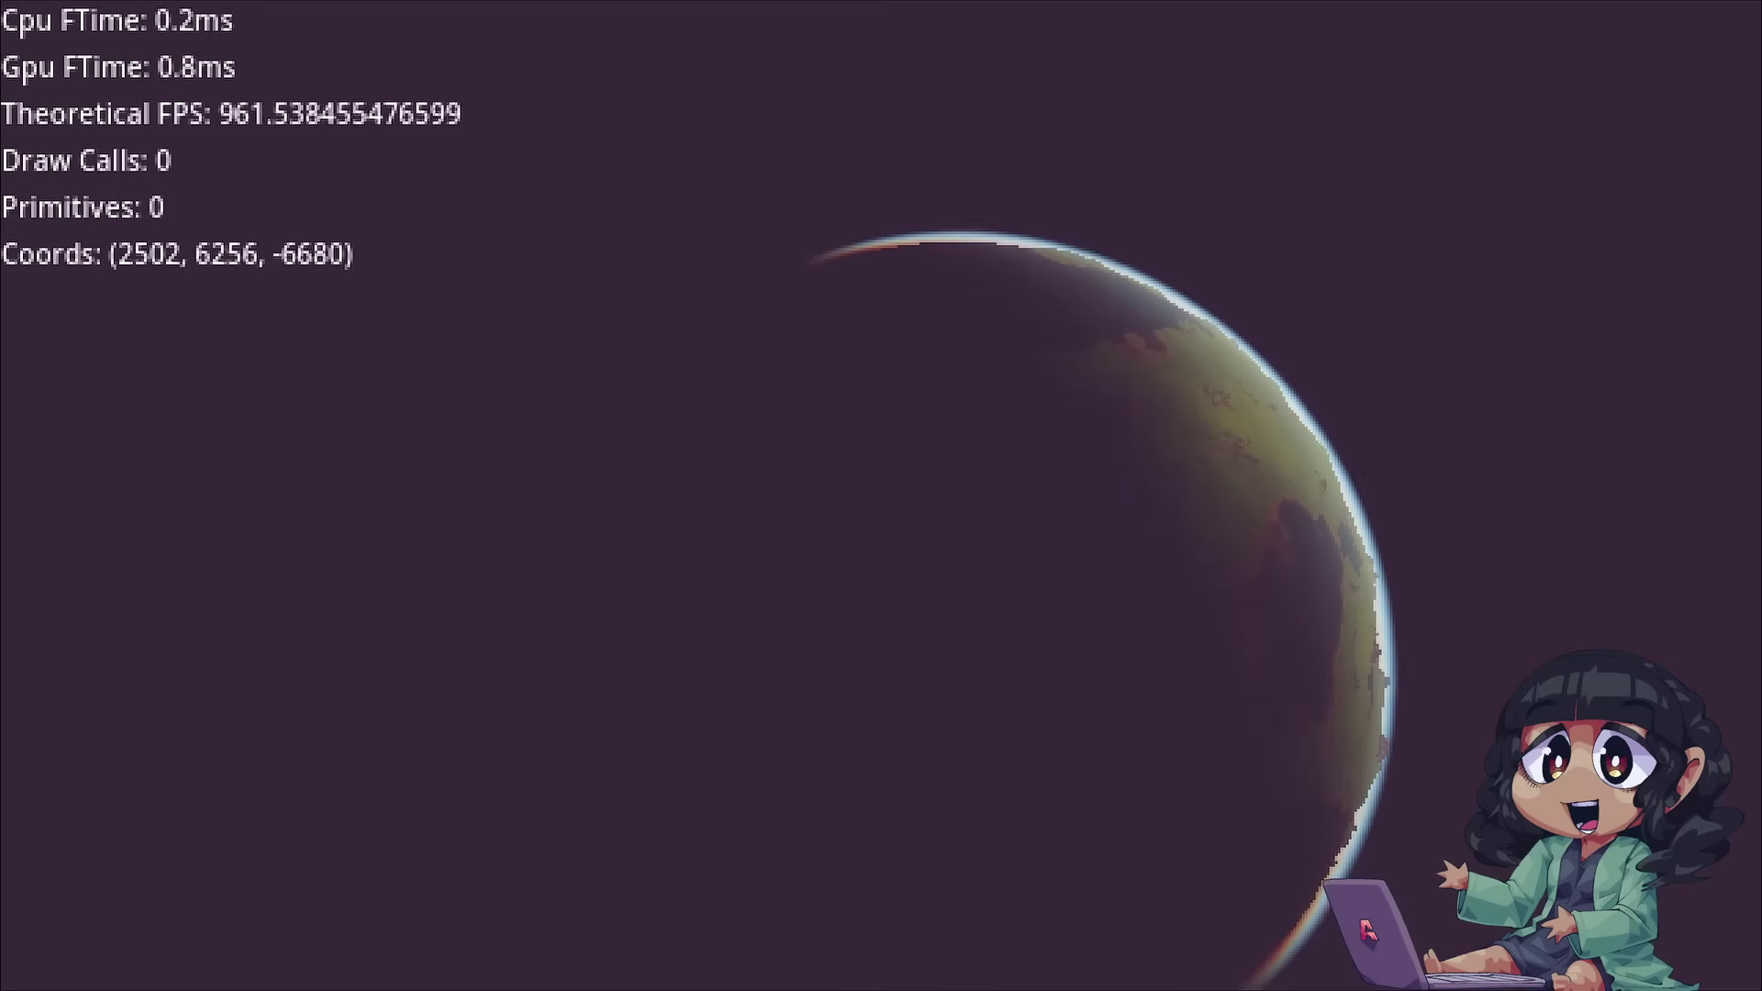
{"action": "key", "text": "d"}
{"action": "key", "text": "w"}
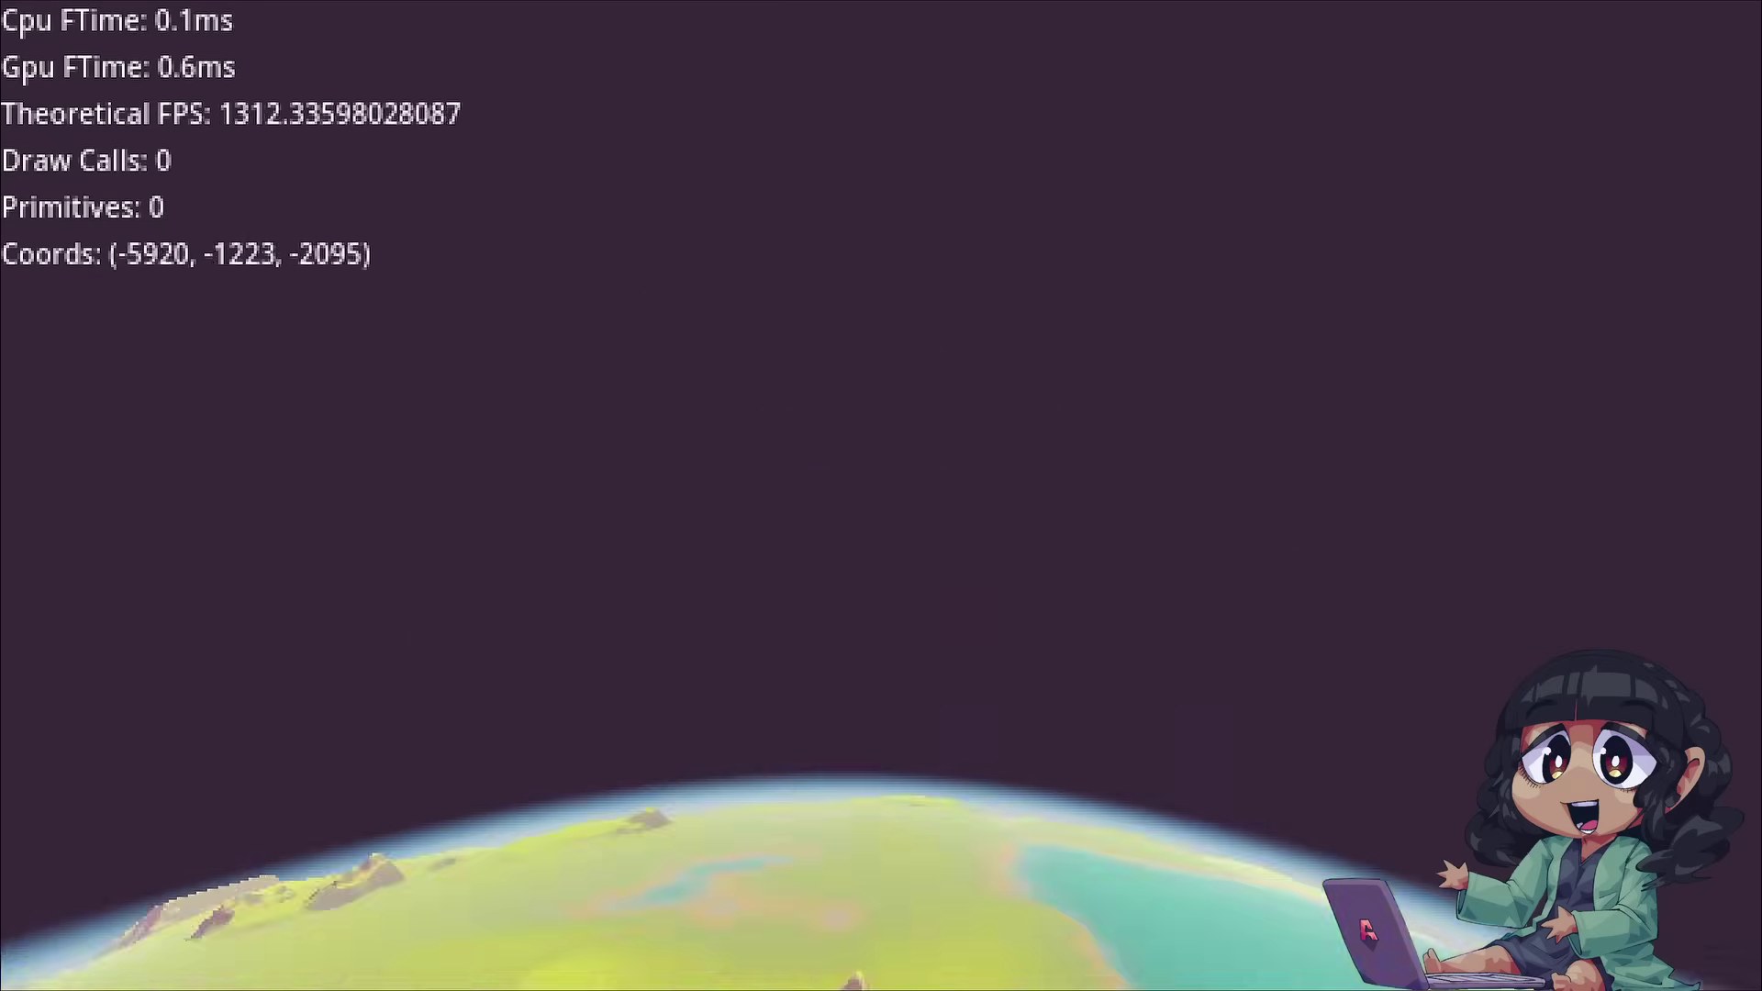
{"action": "key", "text": "w"}
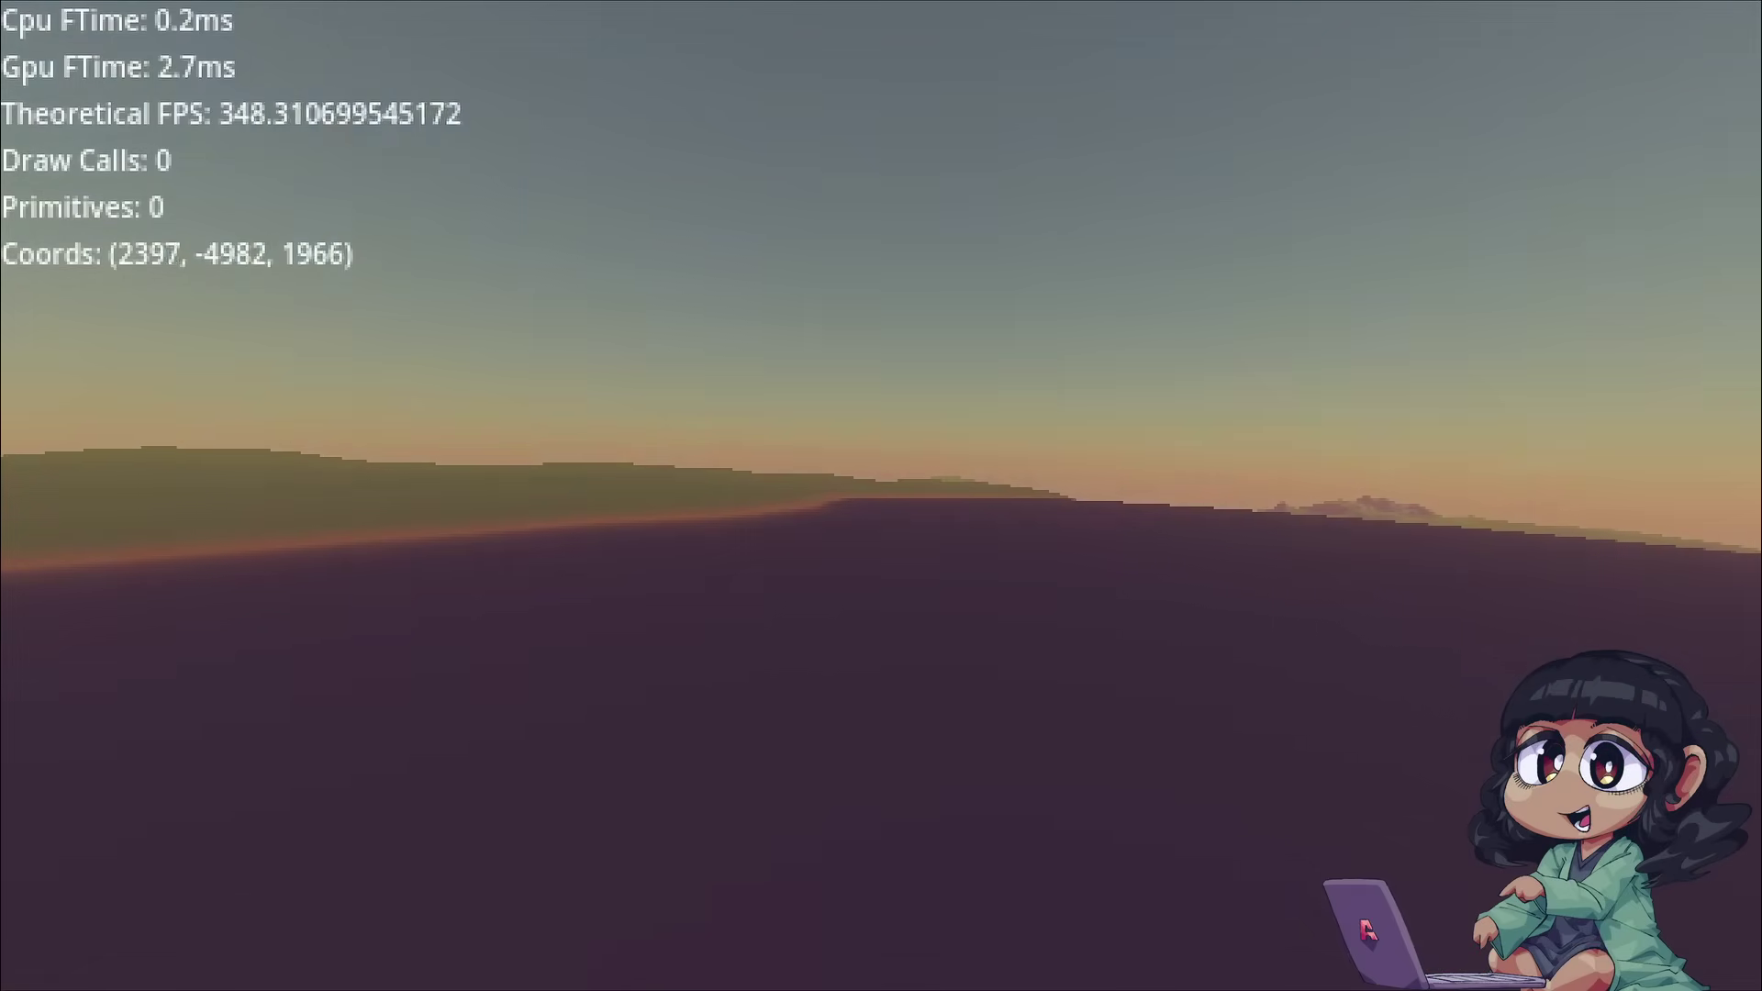
Glide low over the sunset-lit terrain toward the distant hill
{"action": "key", "text": "w"}
{"action": "key", "text": "w"}
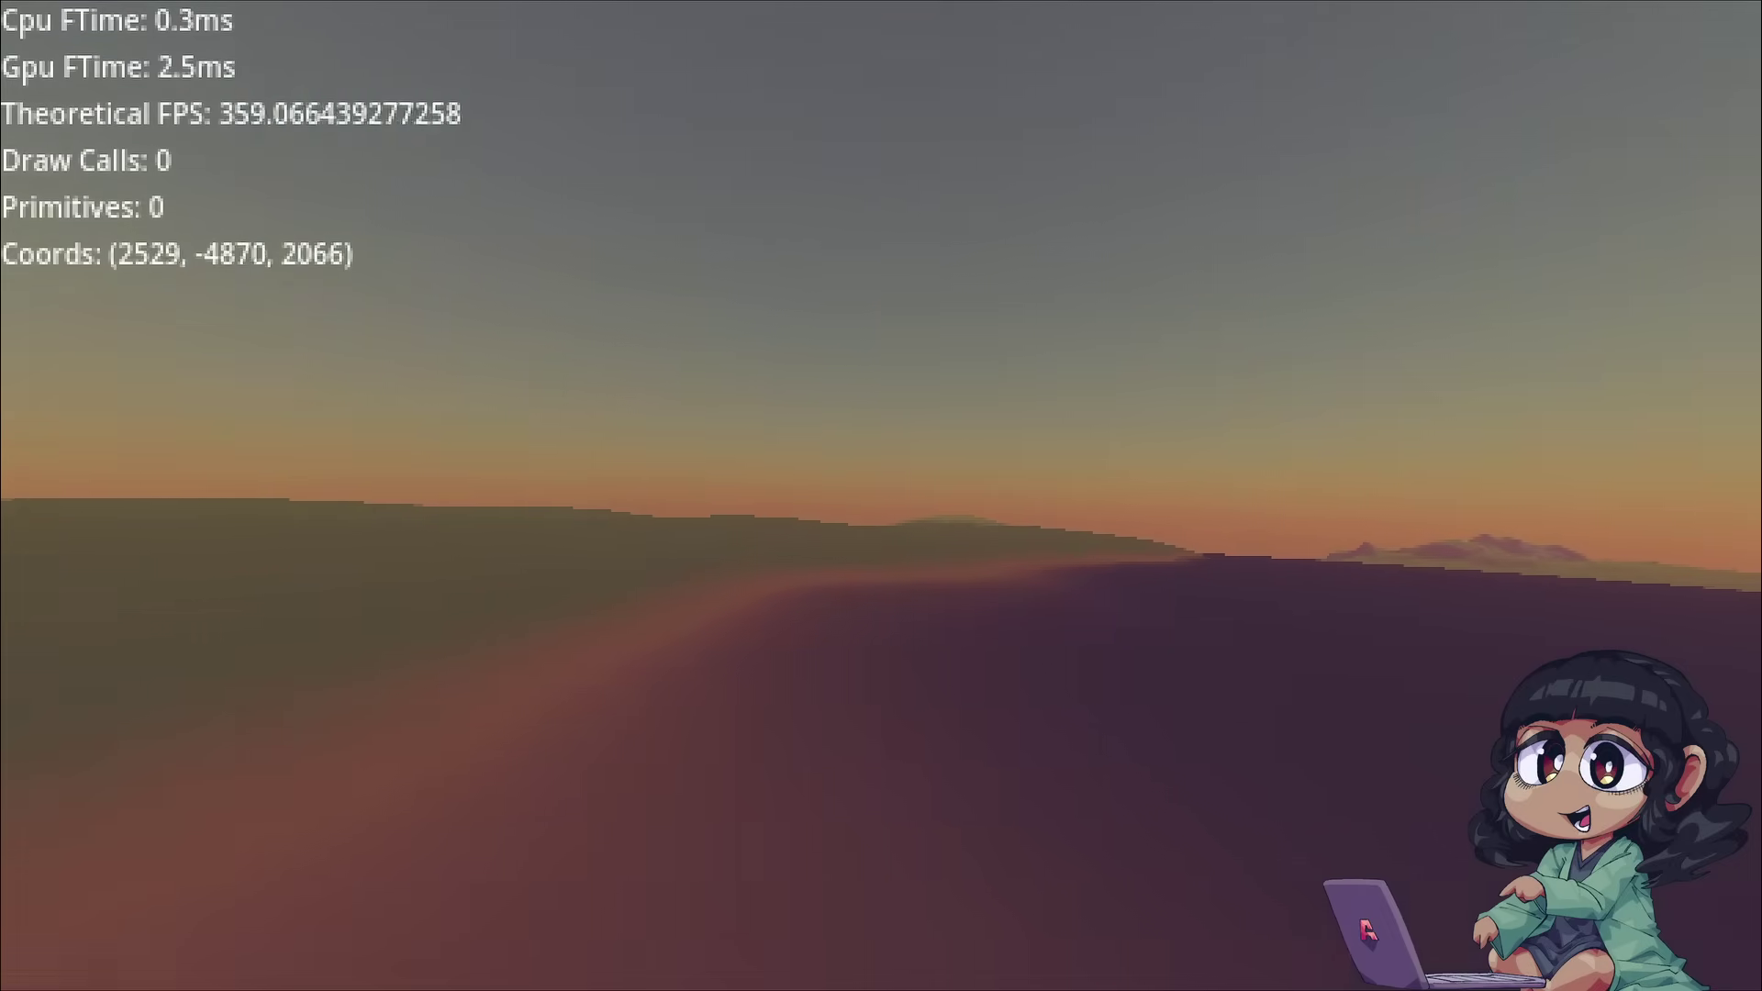
{"action": "key", "text": "w"}
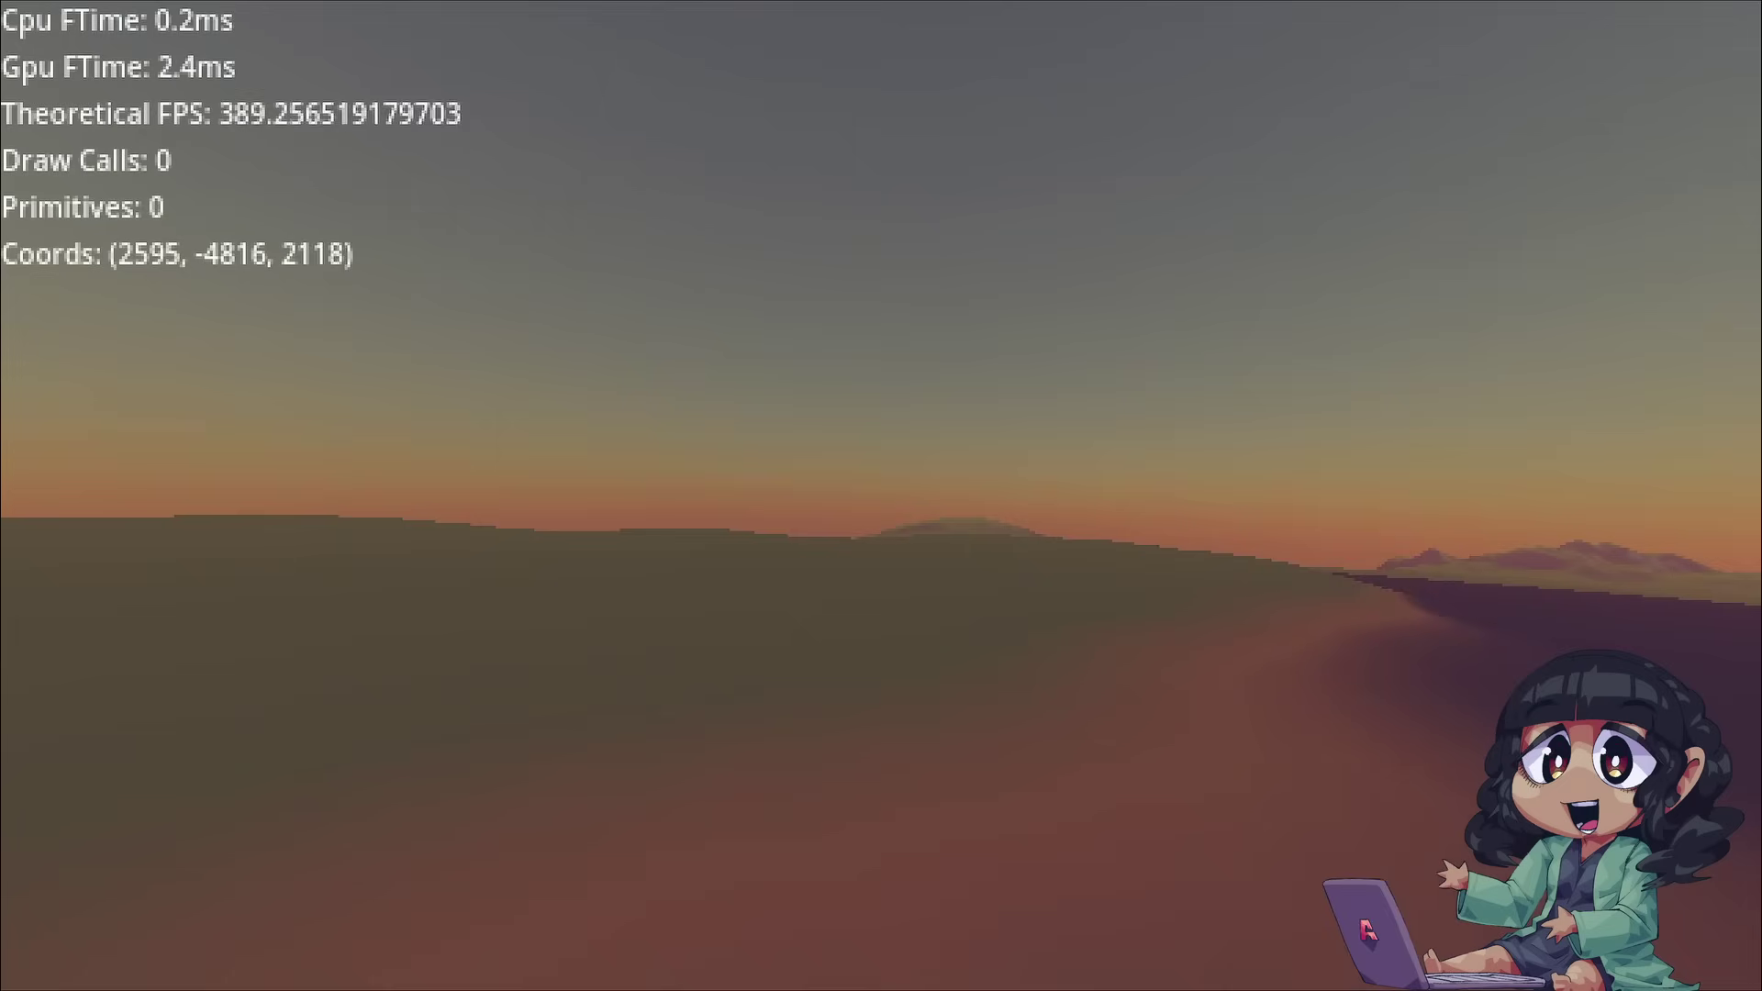
{"action": "key", "text": "w"}
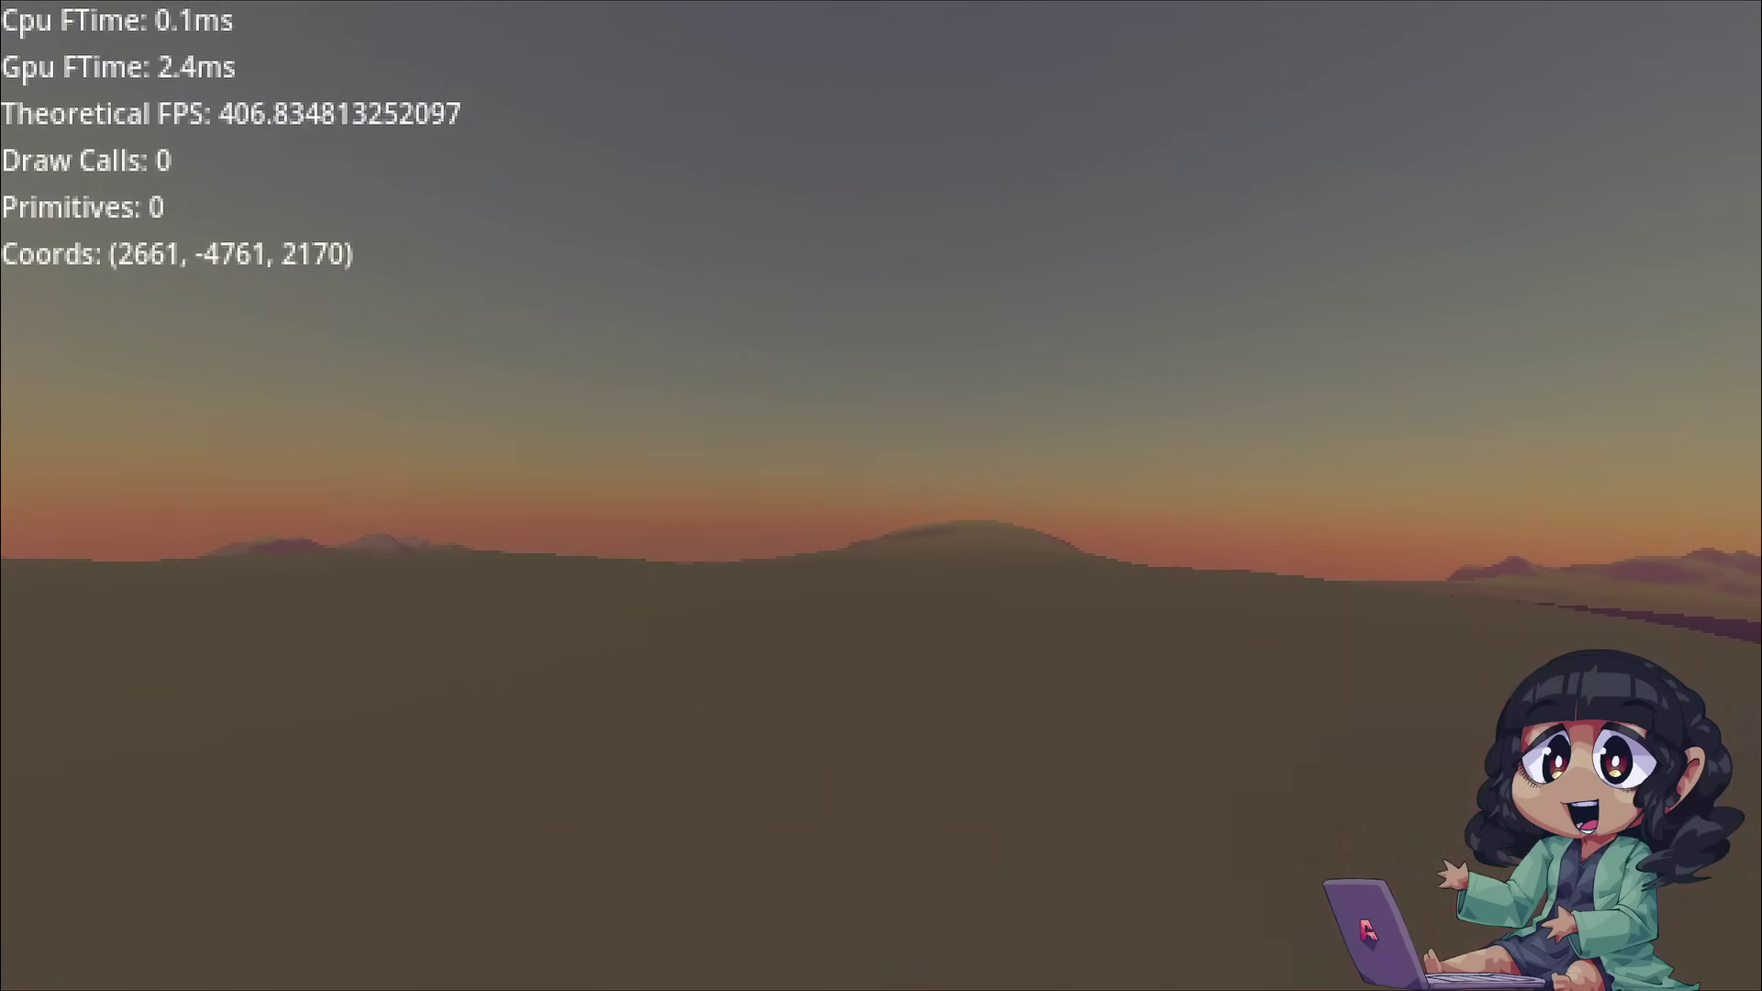
{"action": "key", "text": "w"}
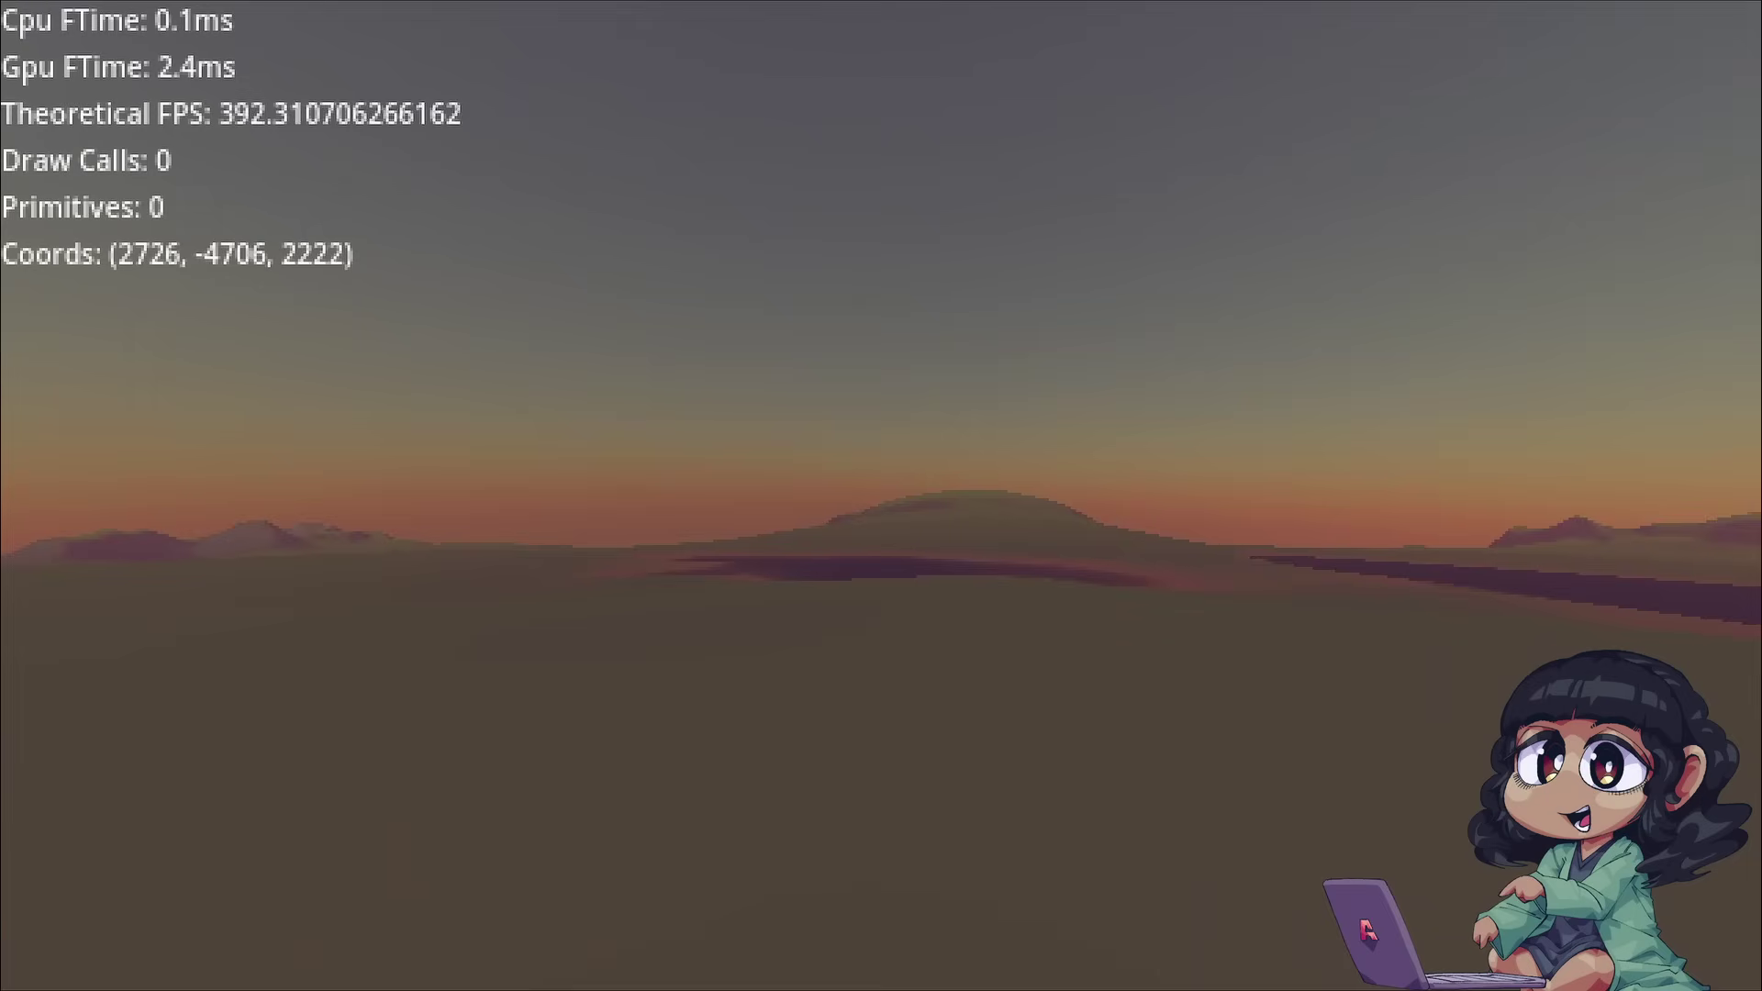
{"action": "key", "text": "w"}
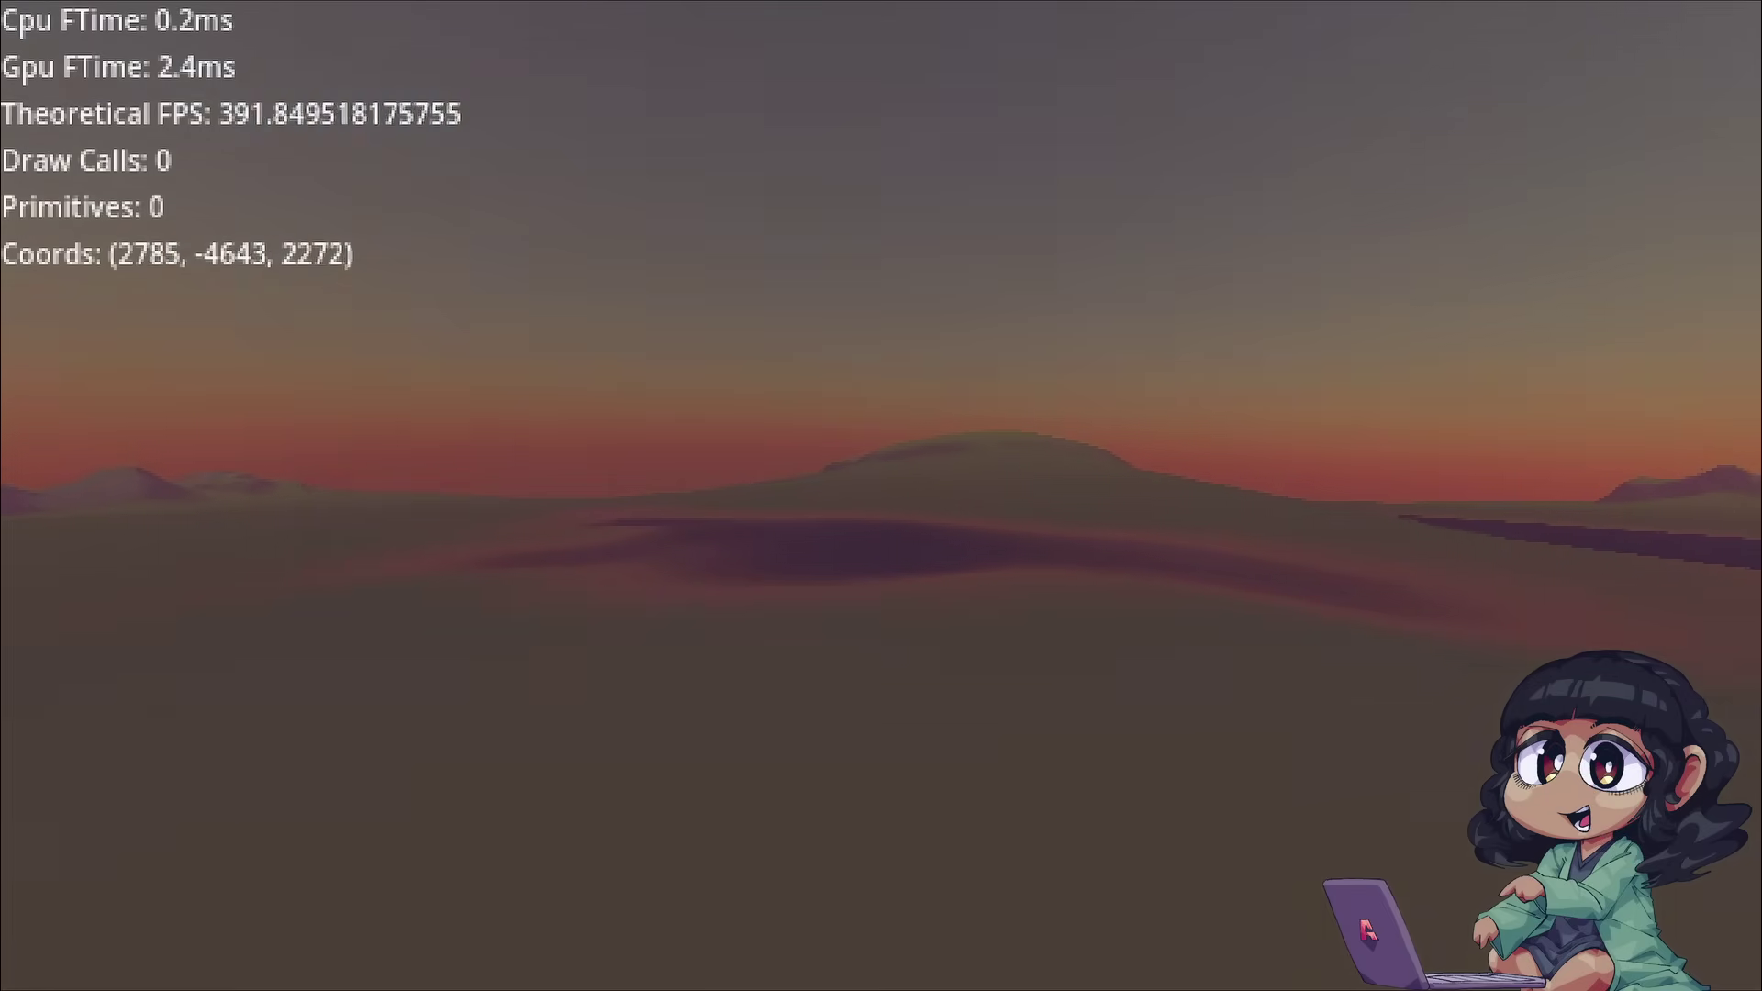
{"action": "key", "text": "w"}
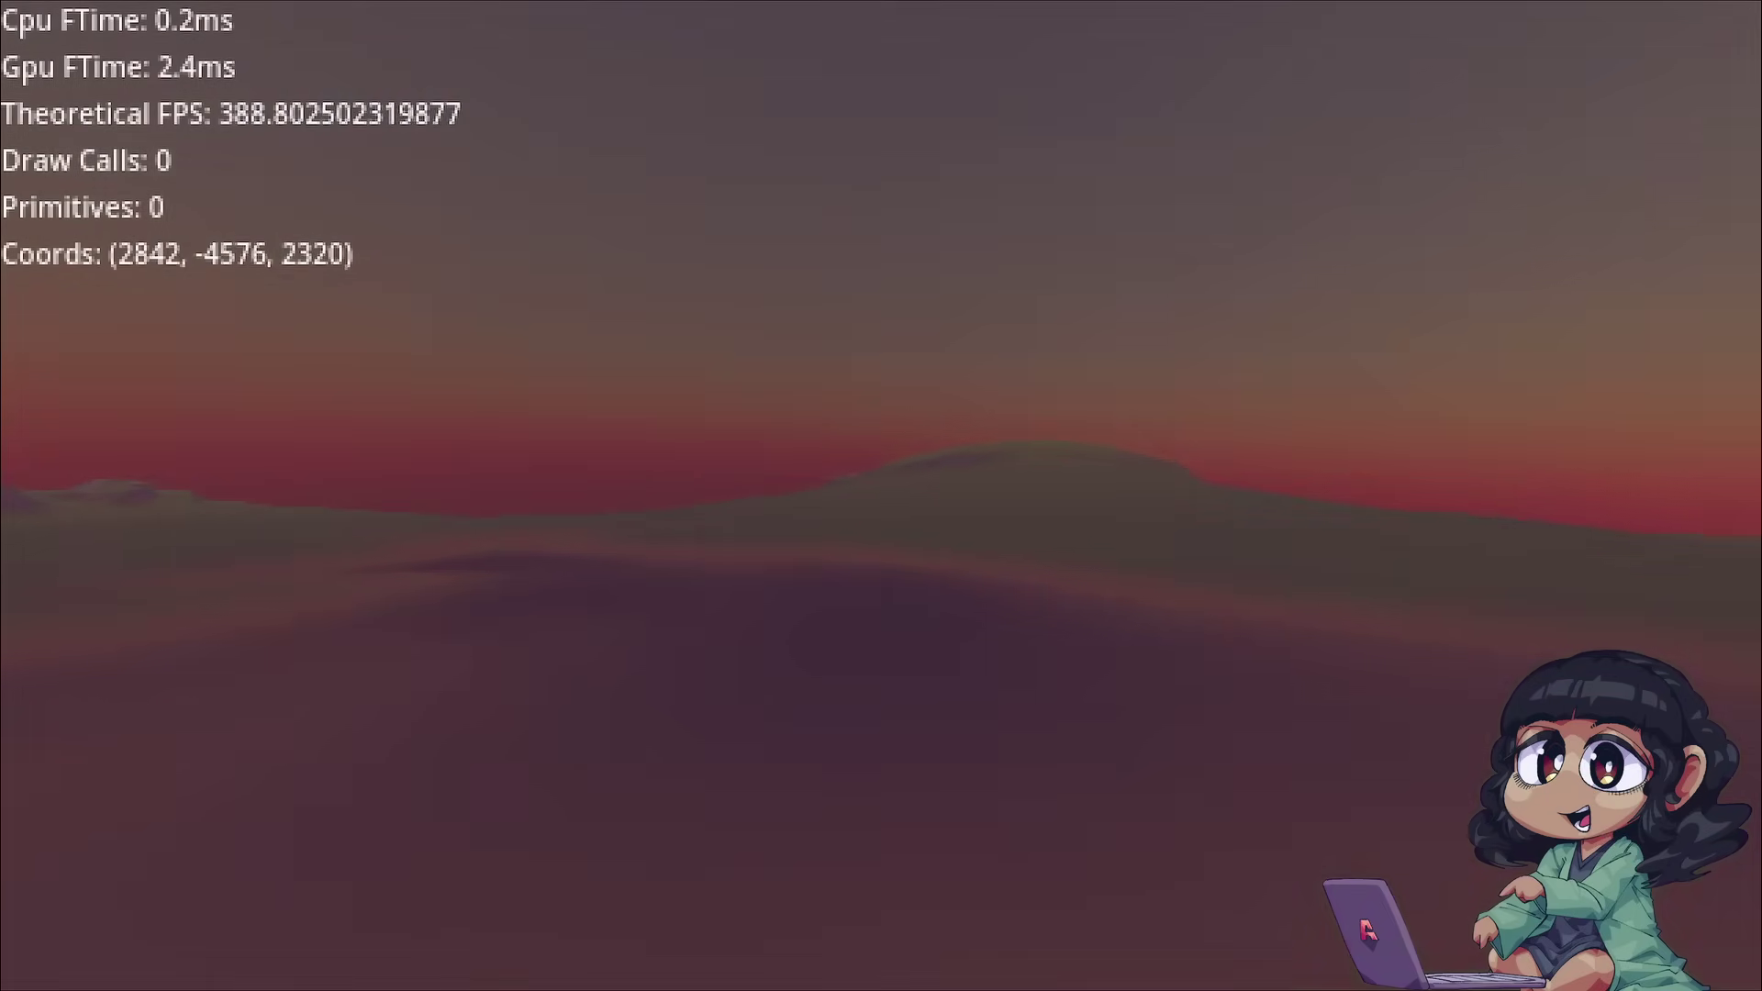